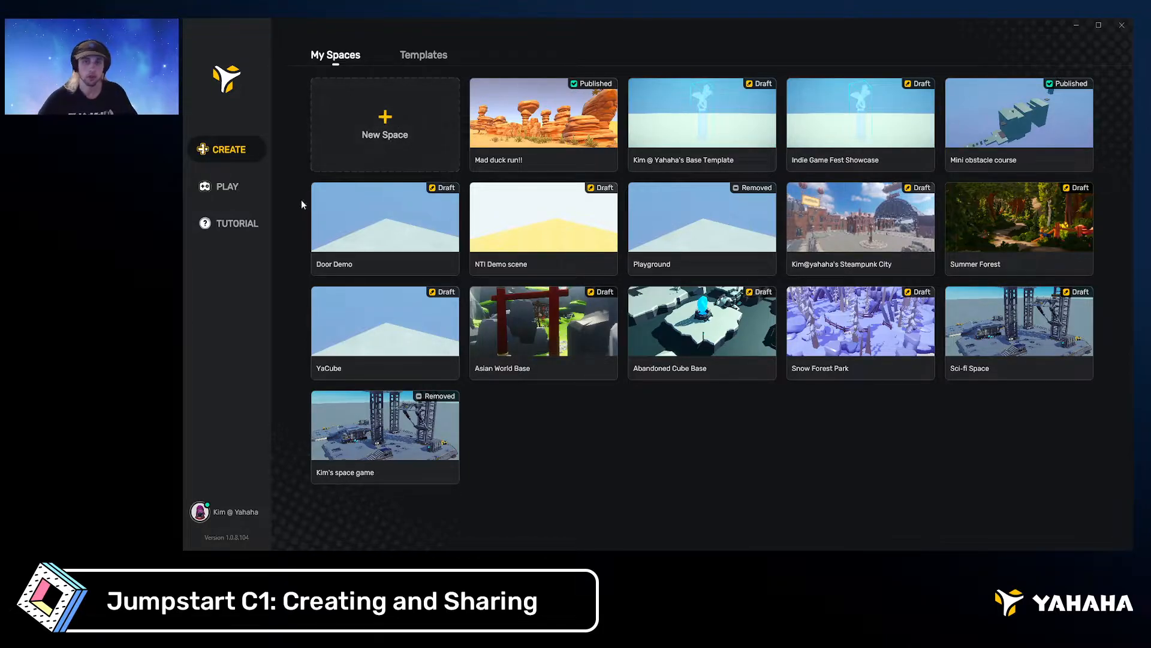
Browse the available space templates, such as Suntail Village and Sci-fi Space
left_click(414, 57)
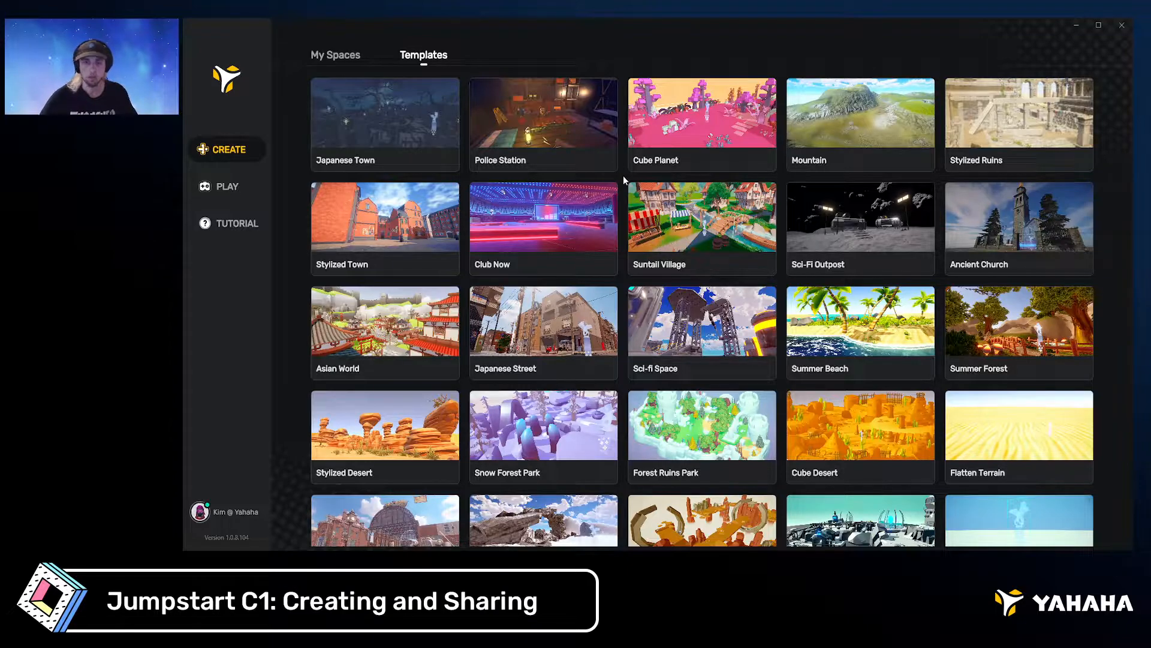
scroll(623, 175, "down", 1)
mouse_move(665, 281)
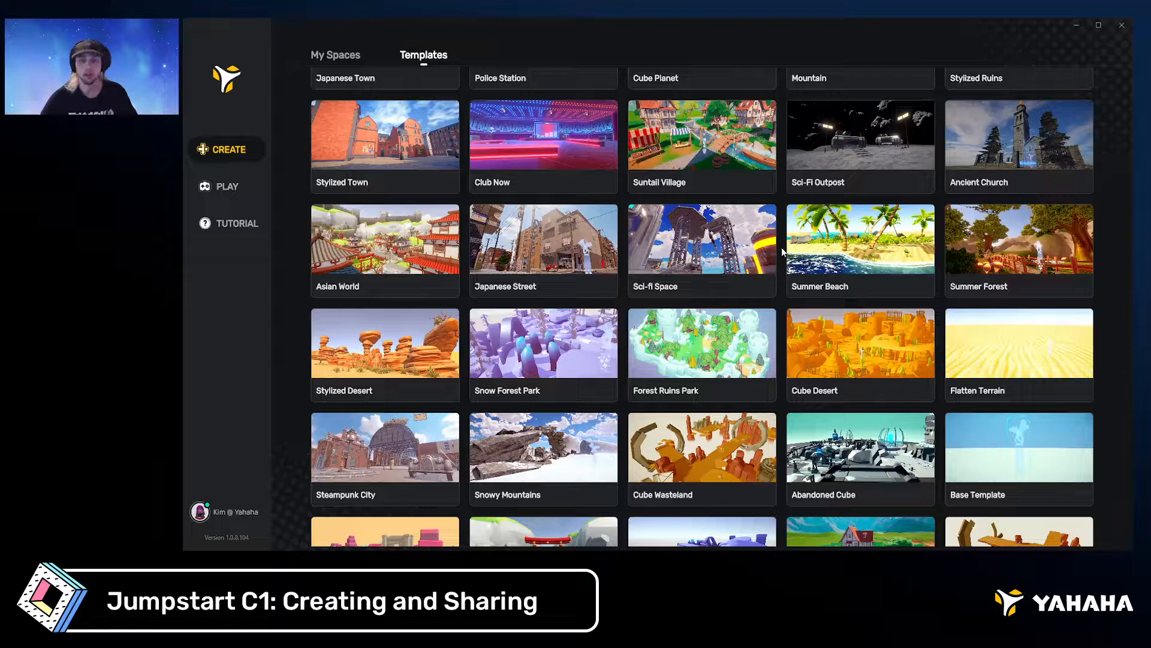
scroll(782, 250, "up", 1)
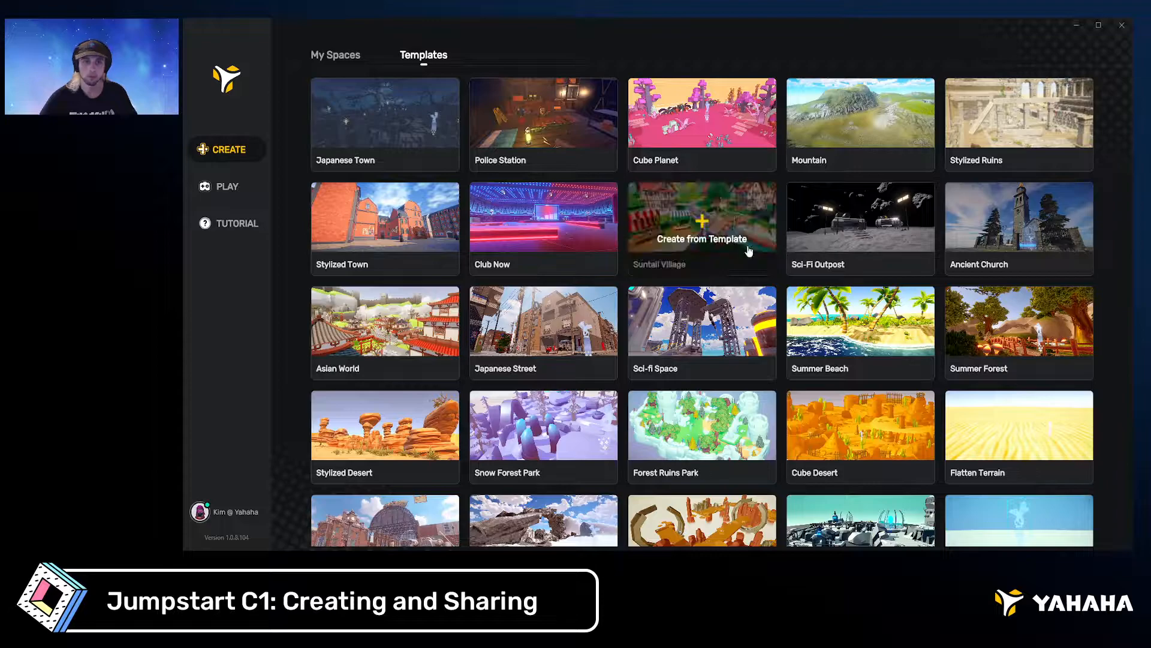
Browse the community's published spaces on the Explore page
left_click(234, 189)
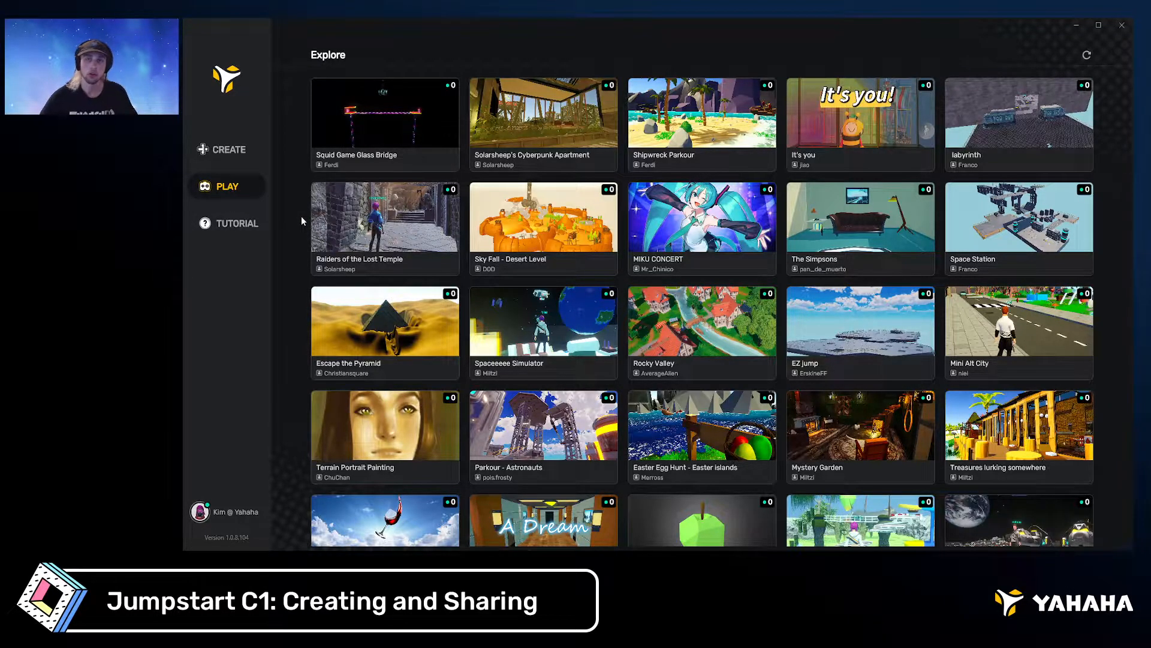
scroll(301, 217, "down", 8)
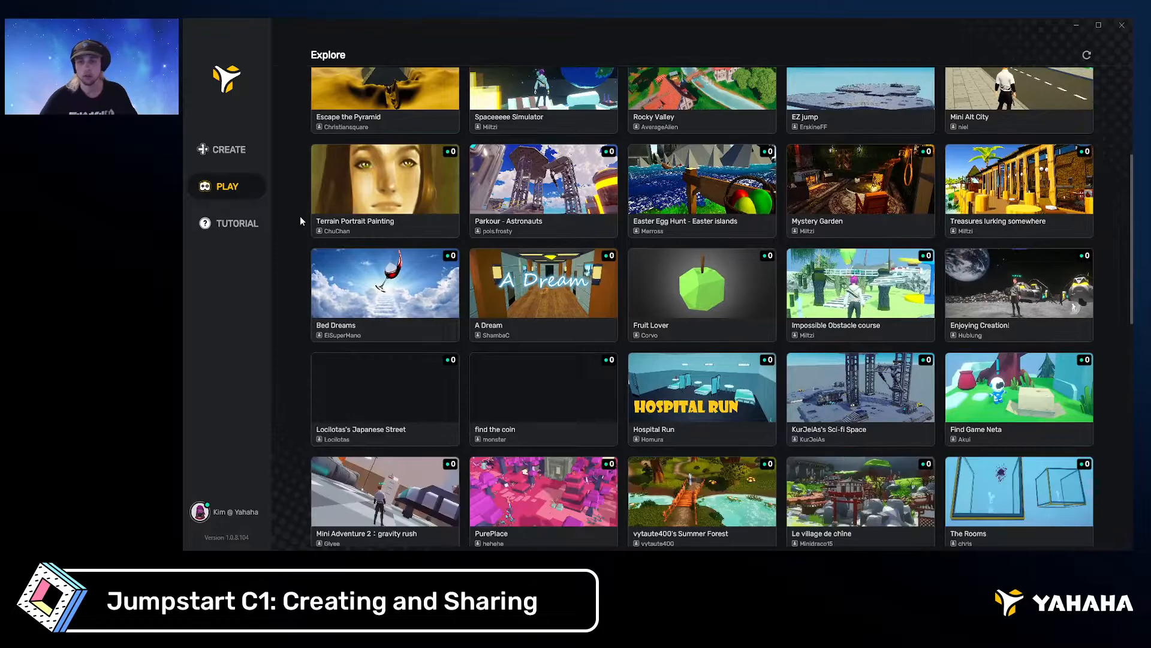
scroll(300, 217, "down", 5)
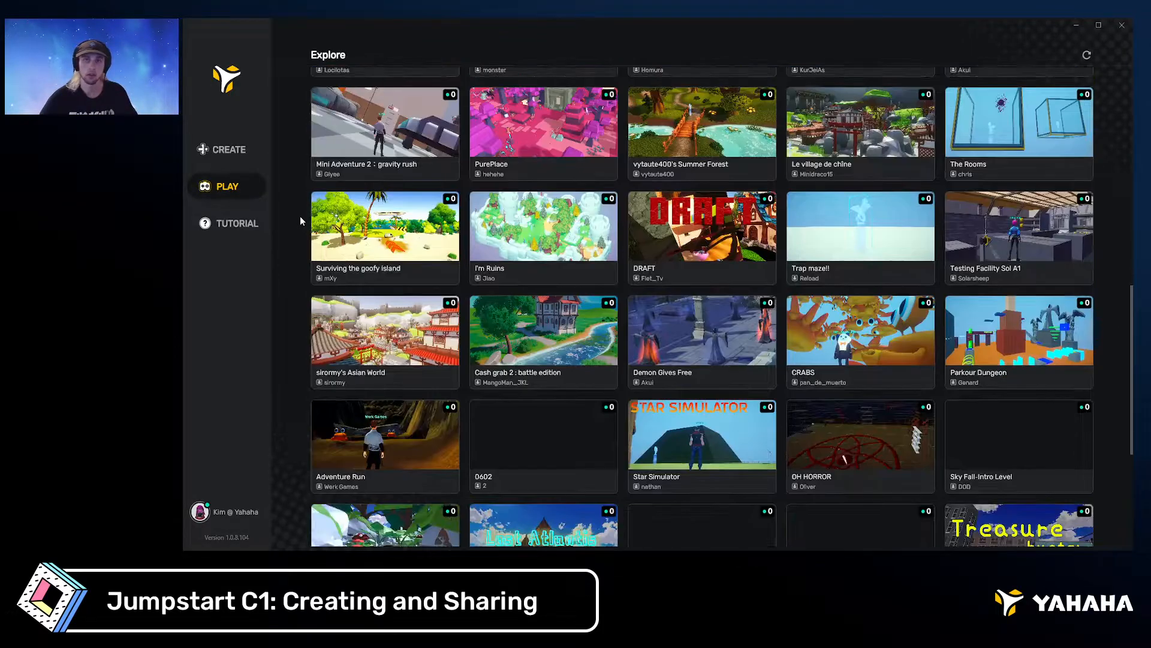
scroll(299, 221, "down", 5)
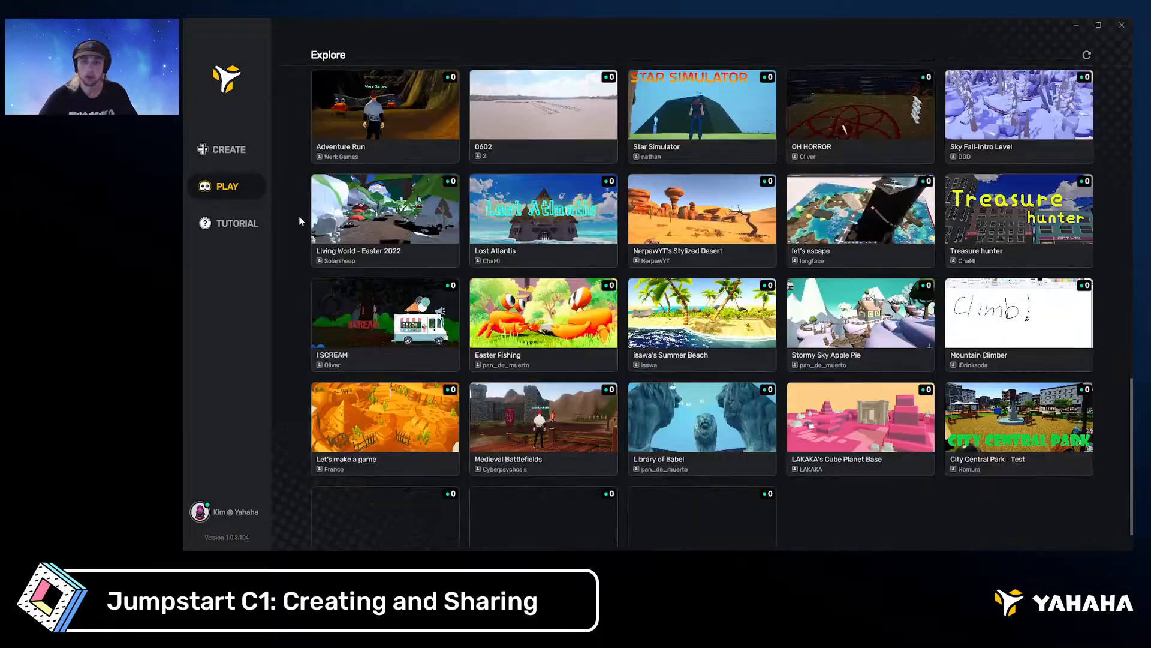
scroll(300, 221, "down", 5)
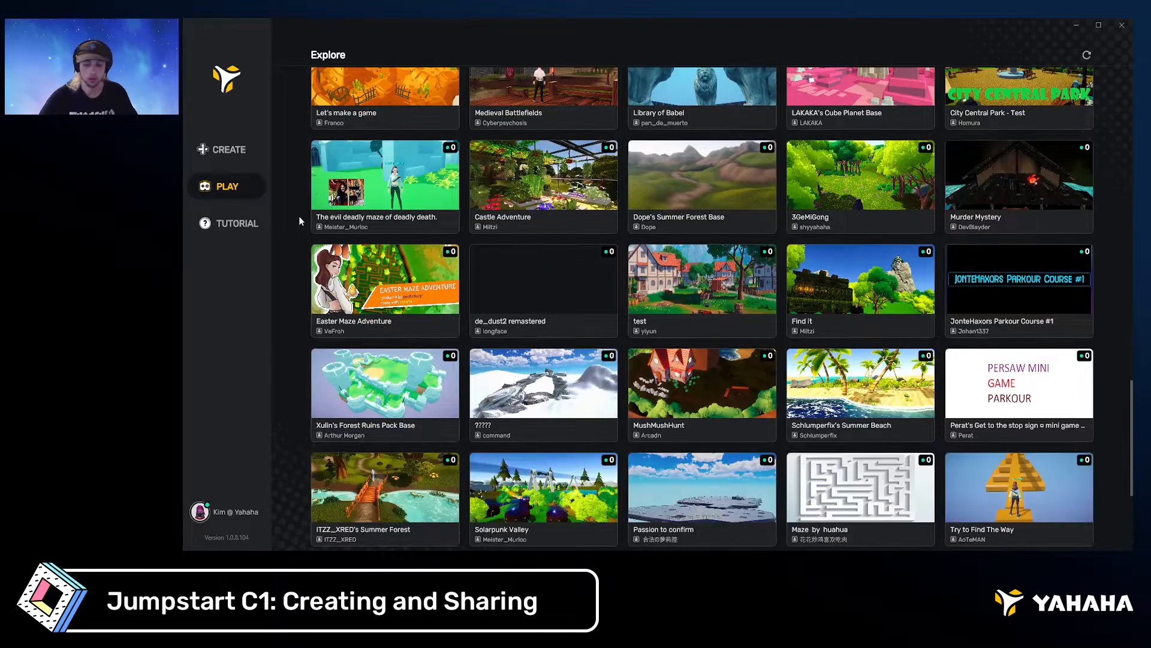
scroll(299, 221, "down", 3)
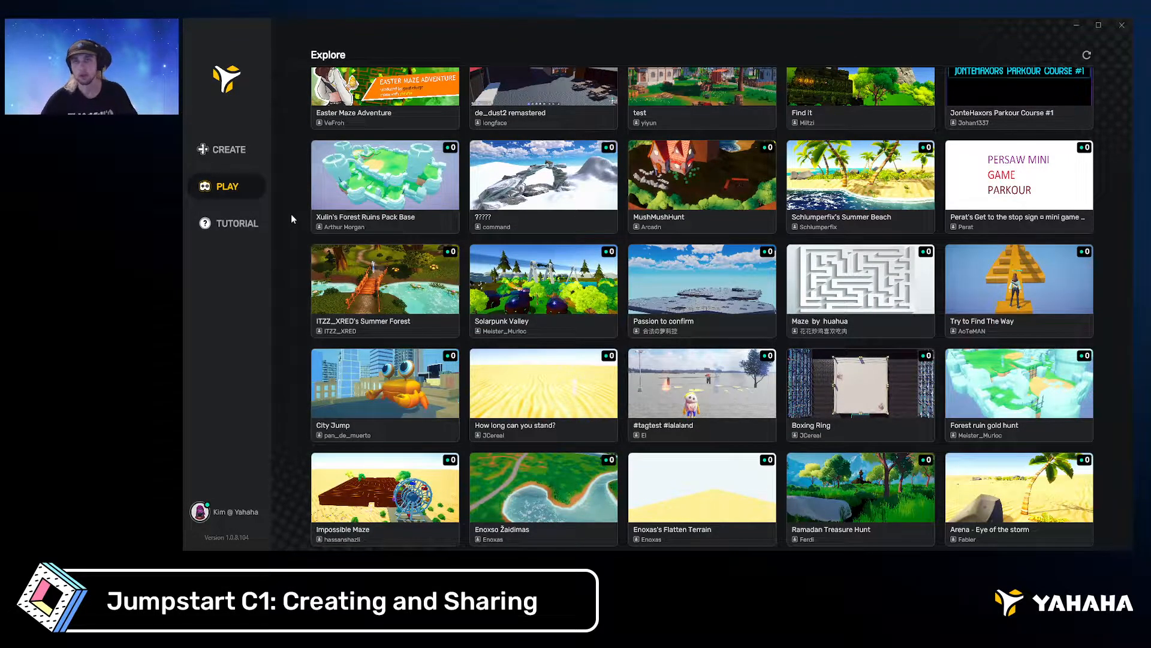
scroll(291, 219, "down", 3)
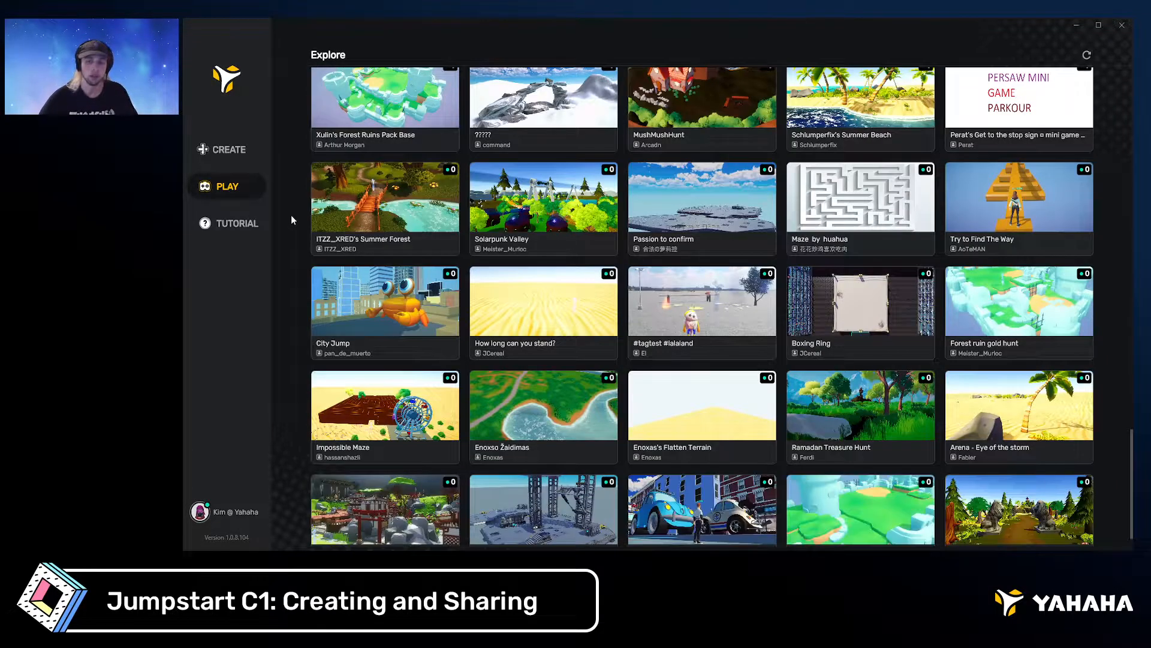
scroll(292, 219, "down", 5)
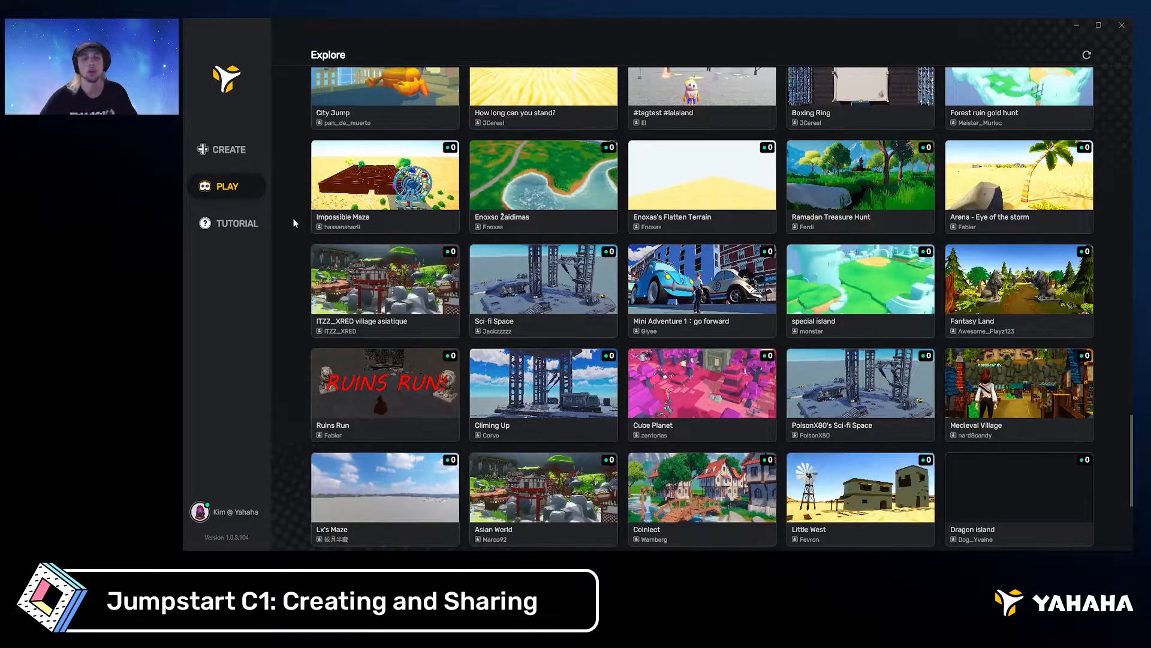
scroll(295, 222, "down", 1)
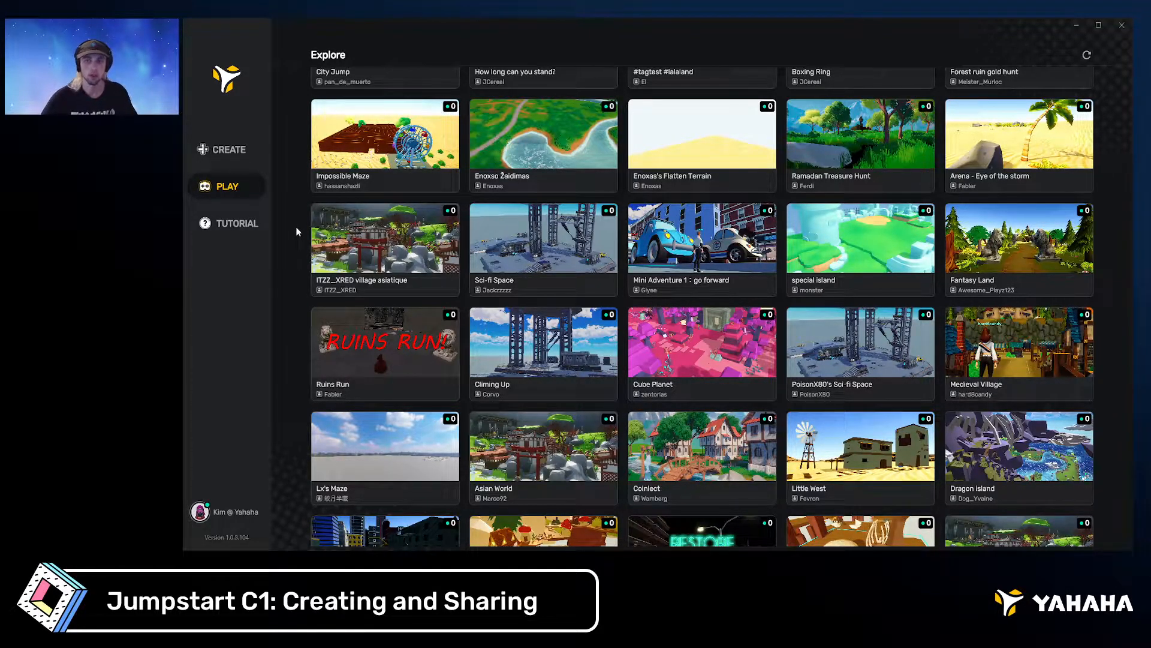
scroll(296, 228, "down", 5)
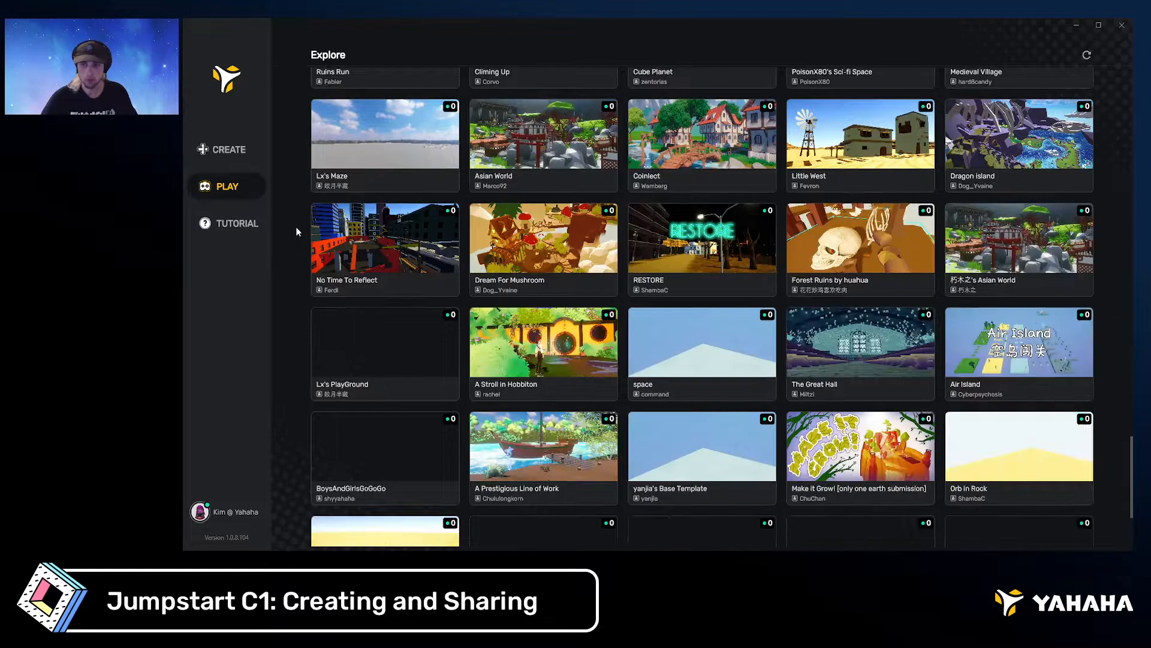
scroll(296, 228, "down", 3)
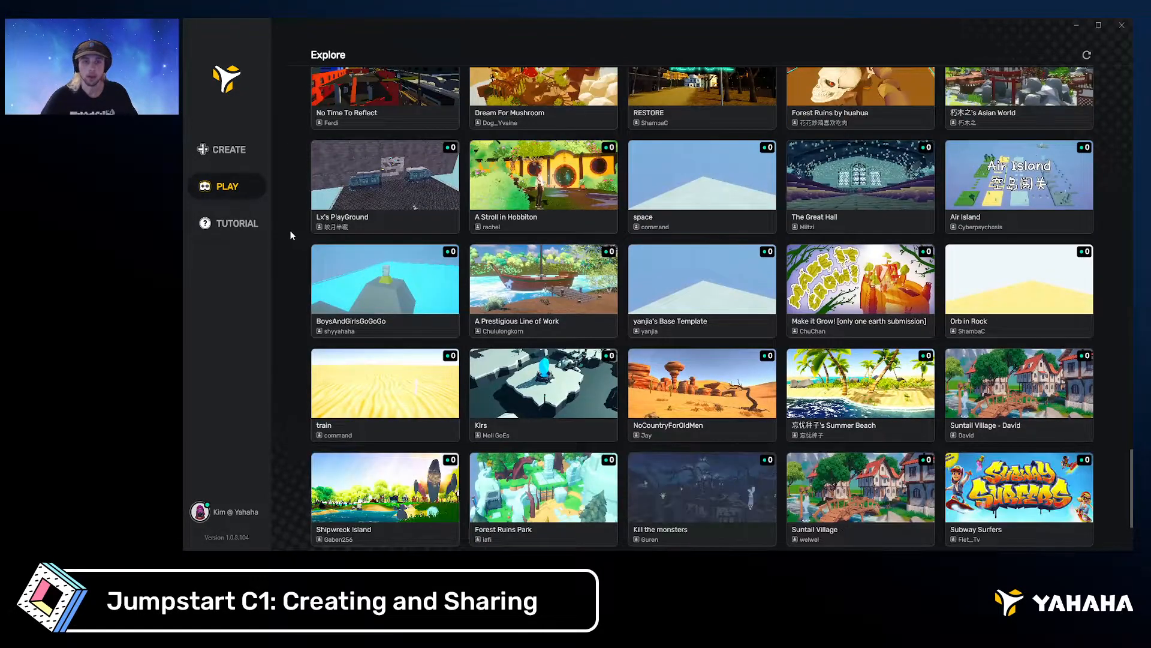
scroll(291, 235, "down", 8)
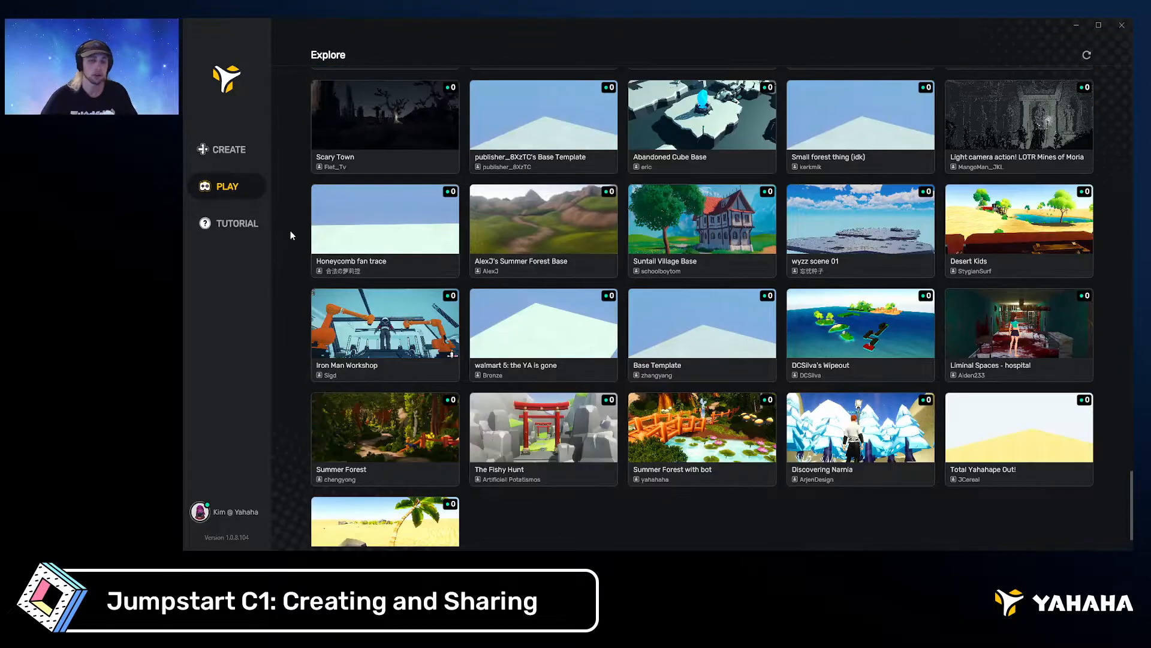
scroll(291, 234, "down", 3)
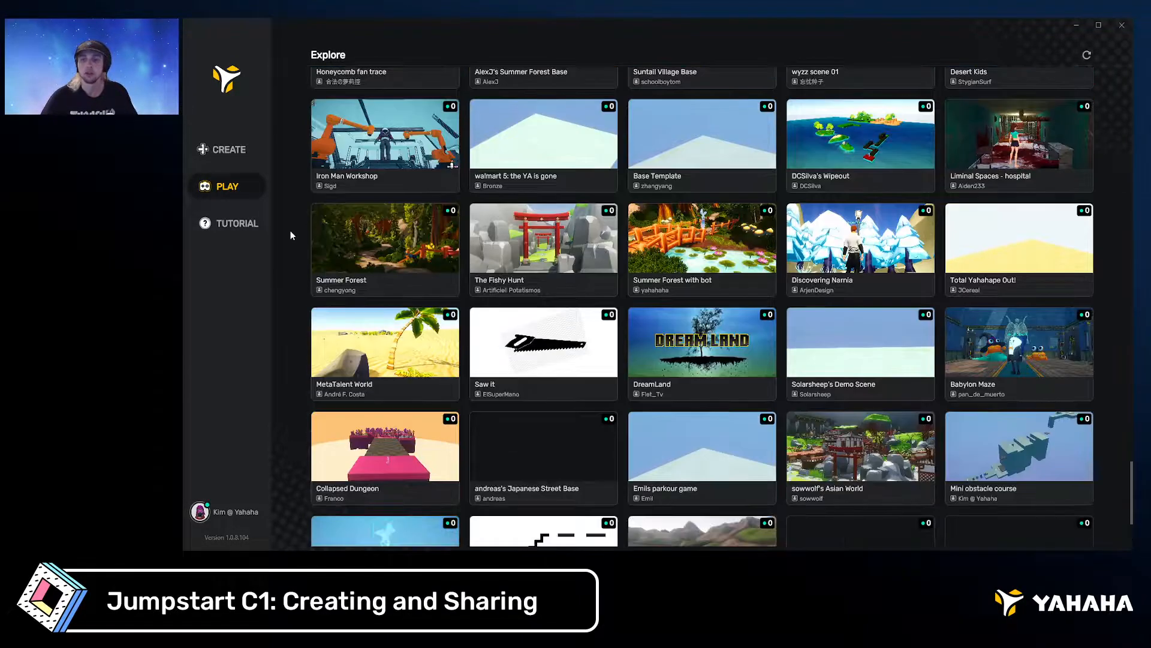
scroll(292, 231, "down", 1)
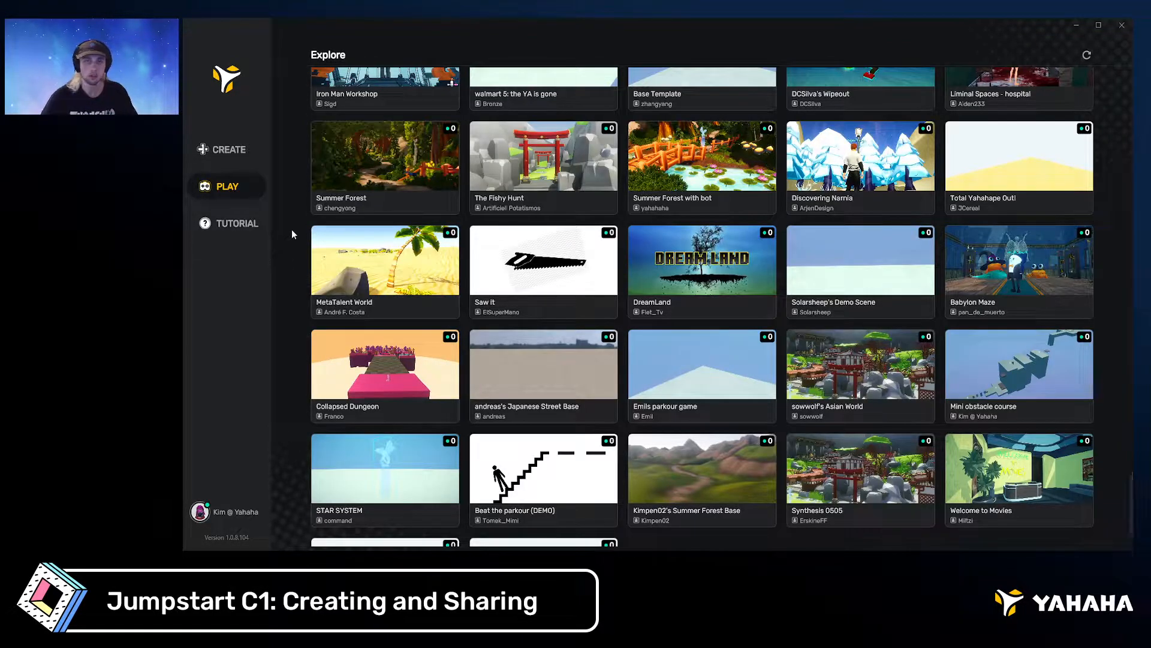
scroll(292, 231, "down", 1)
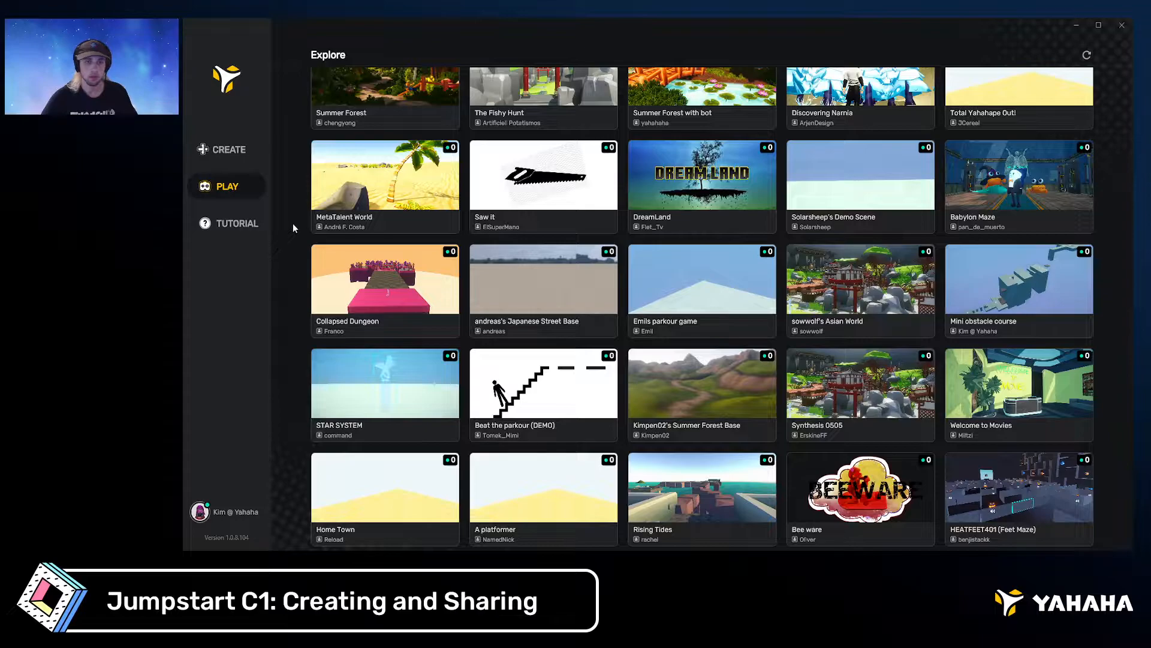
Look over the video tutorials, including the Gameplay category, and open the documentation
left_click(224, 226)
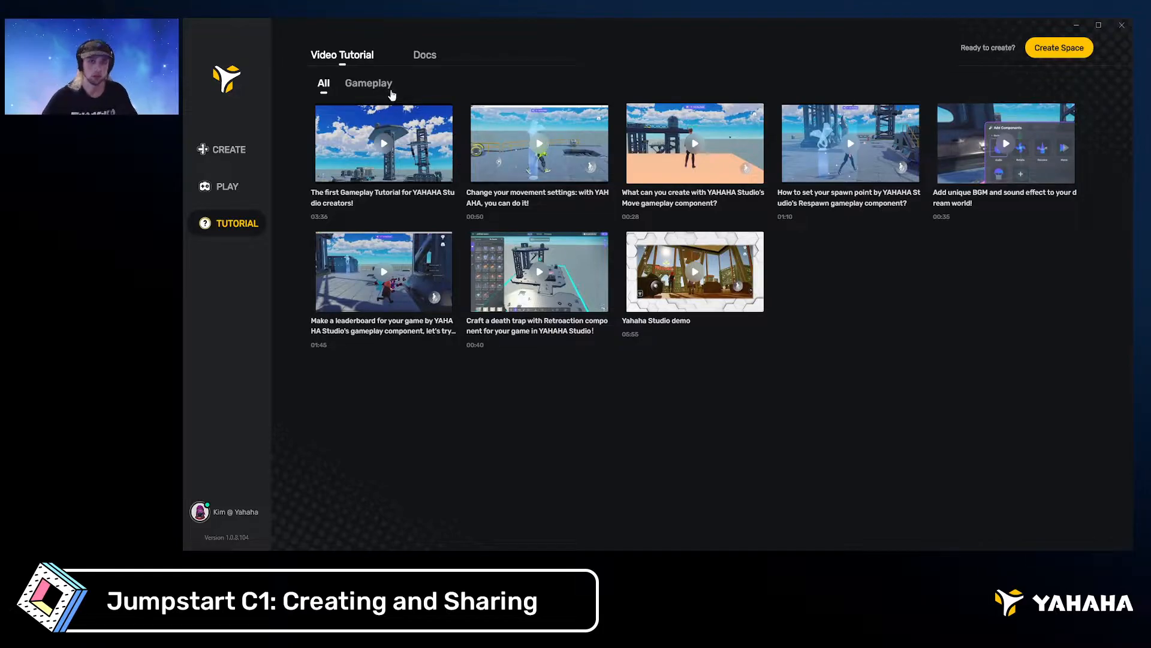
left_click(368, 84)
left_click(425, 57)
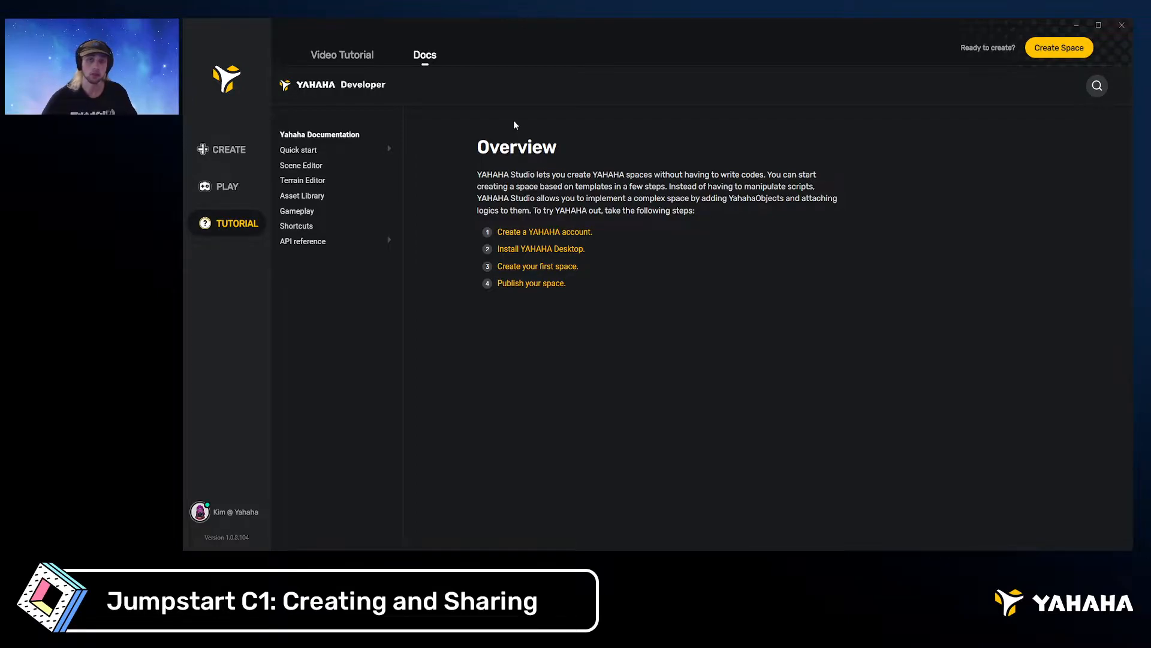
Go through the Quick start documentation from creating an account to creating a Travel to the Suntail space
left_click(388, 149)
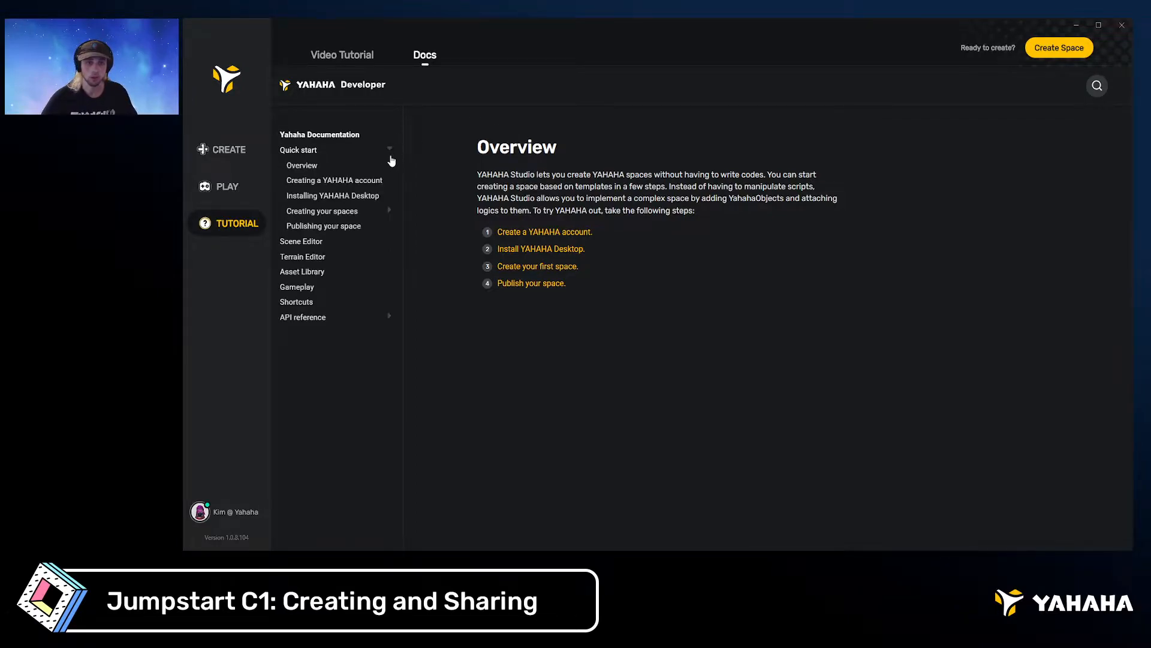
left_click(355, 181)
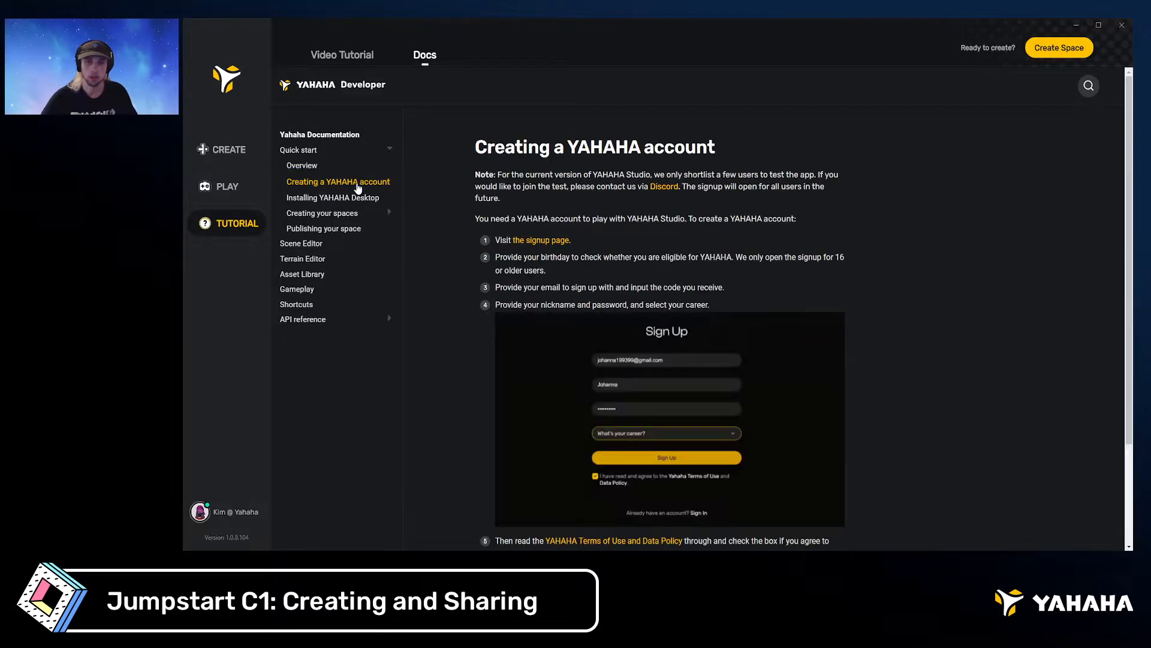
left_click(348, 198)
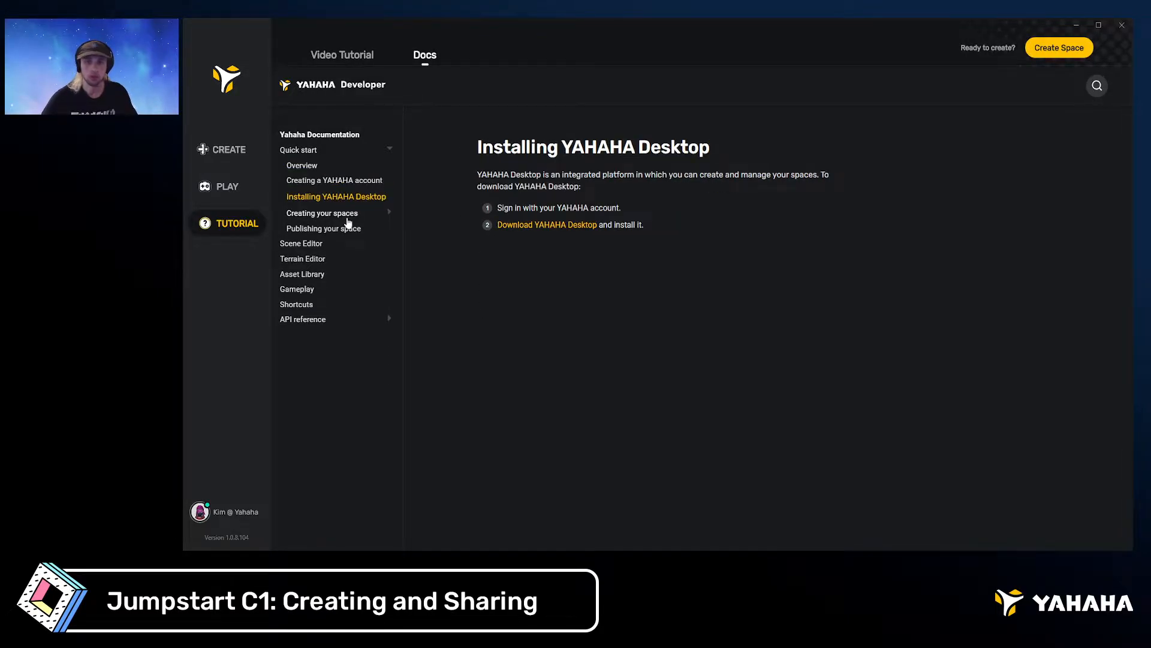
left_click(348, 216)
left_click(351, 229)
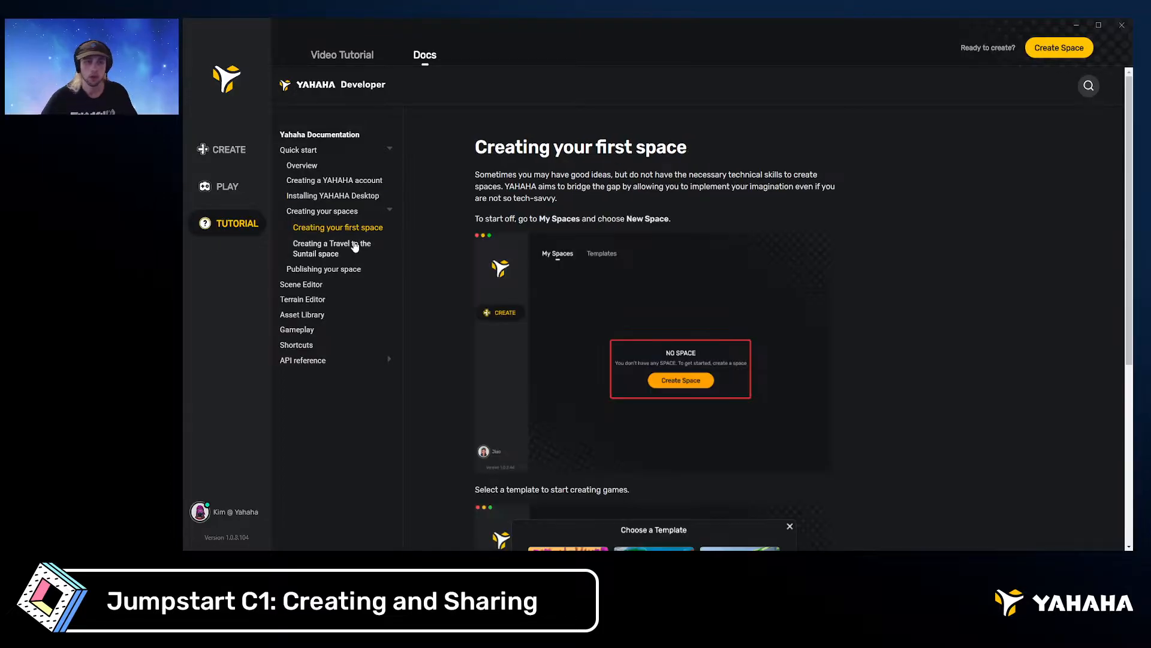
left_click(357, 243)
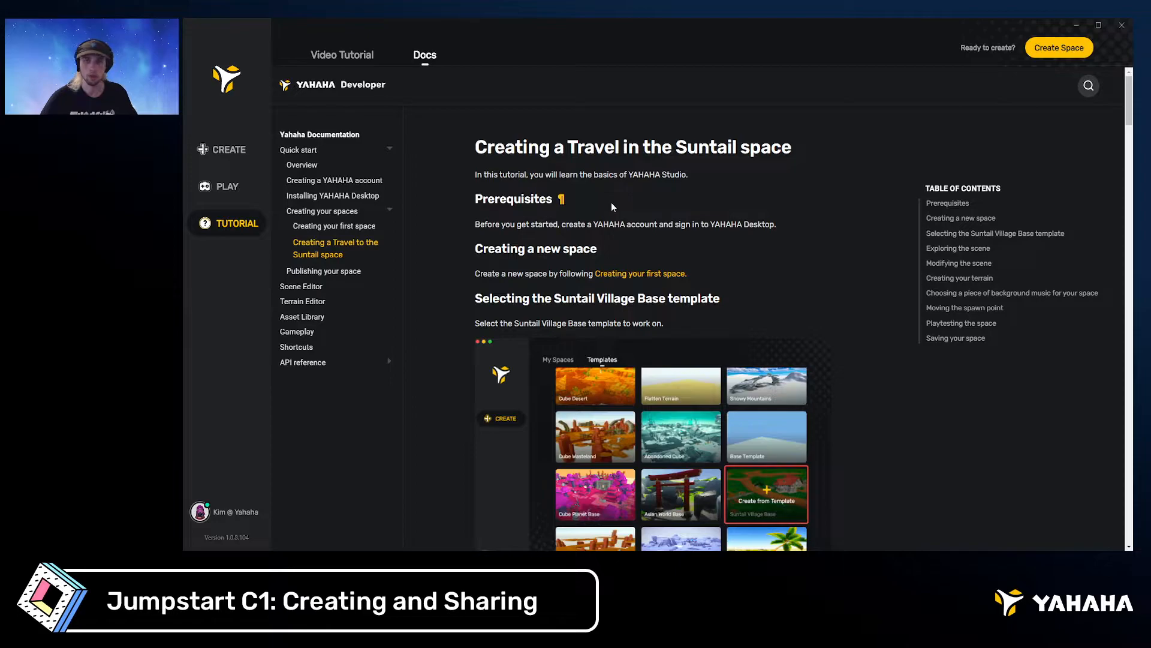
Return to the documentation pages on creating a YAHAHA account and installing YAHAHA Desktop
left_click(359, 181)
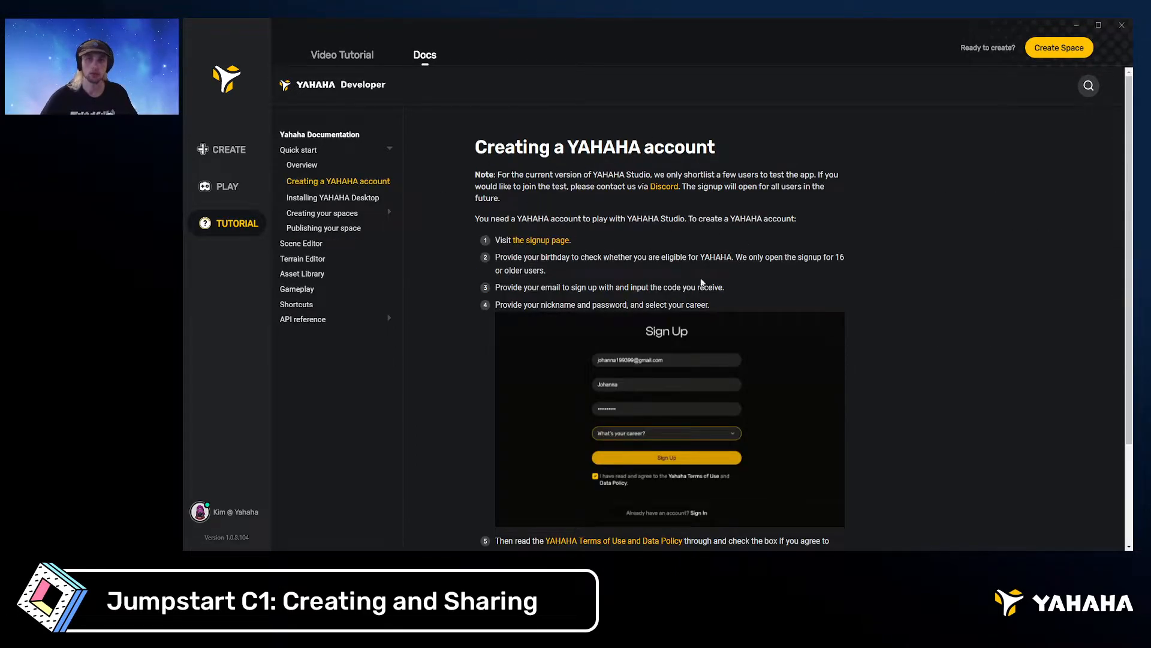
left_click(355, 199)
left_click(349, 181)
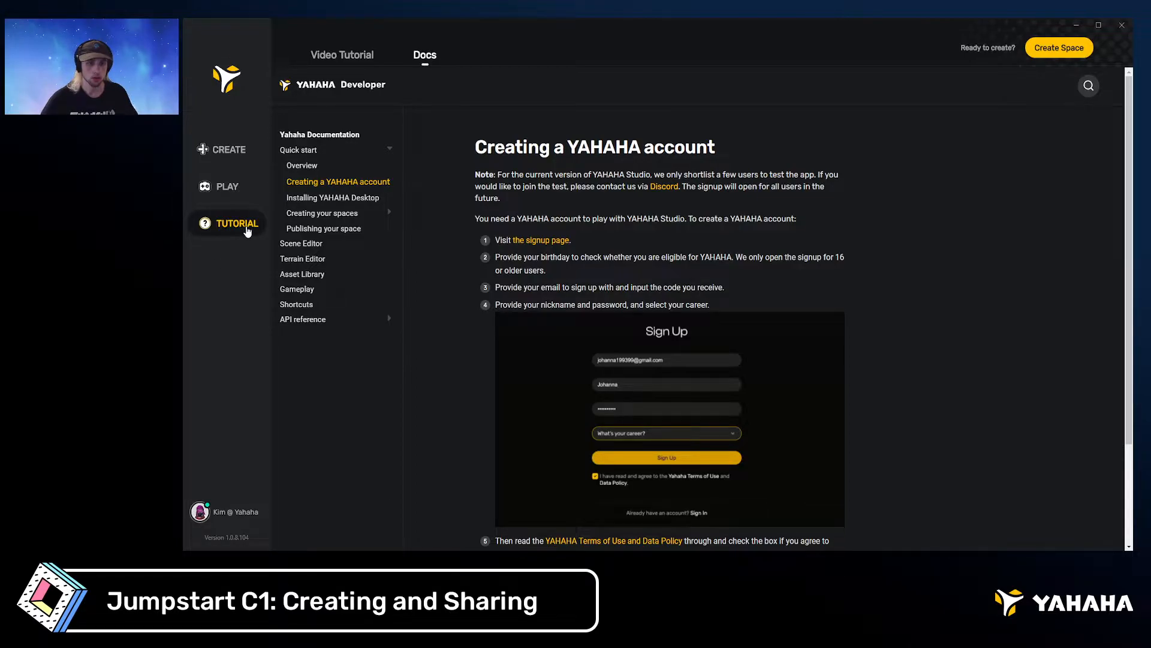
View the account's user profile with its About text and published spaces, and return to the tutorials
left_click(199, 512)
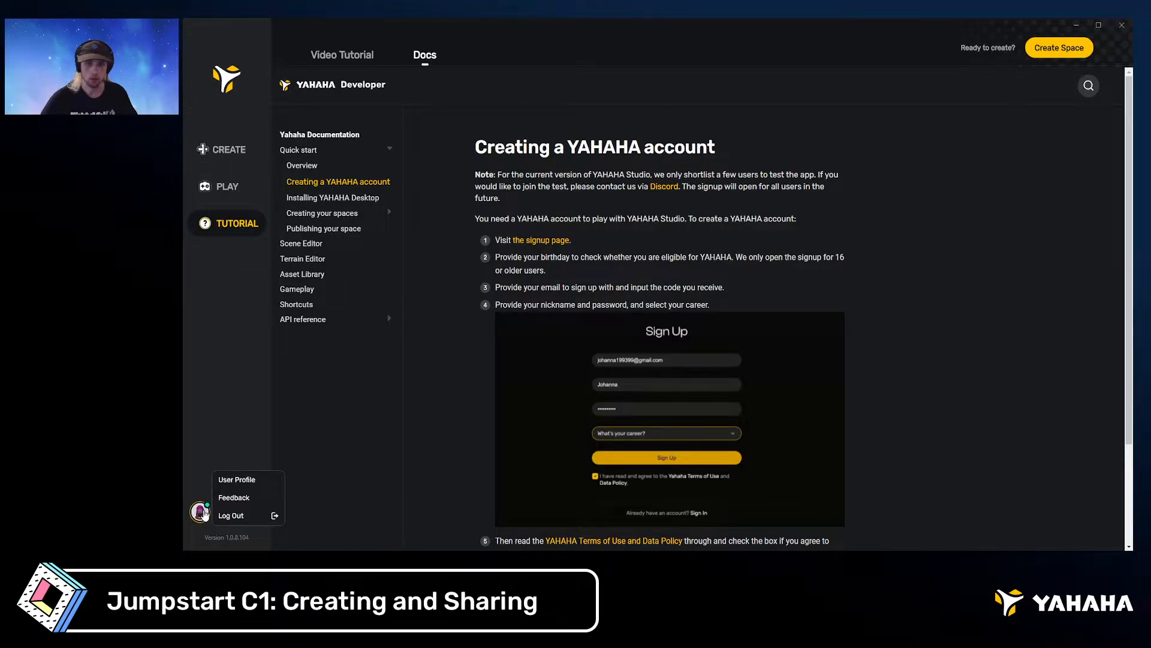
left_click(236, 482)
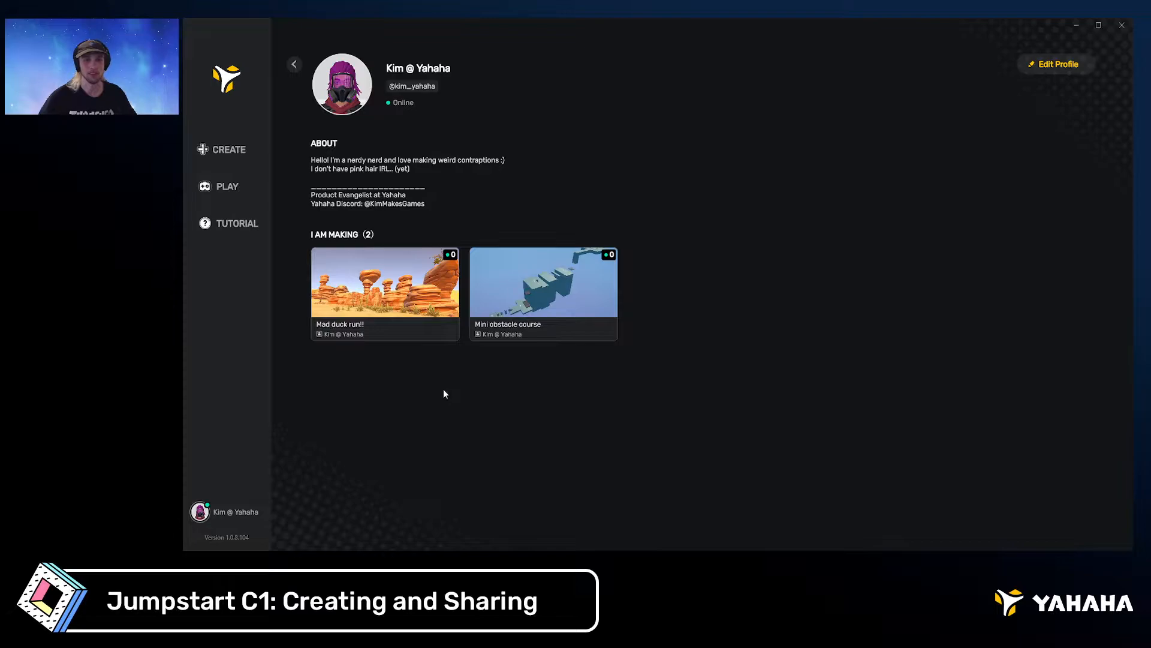
left_click(201, 513)
left_click(382, 473)
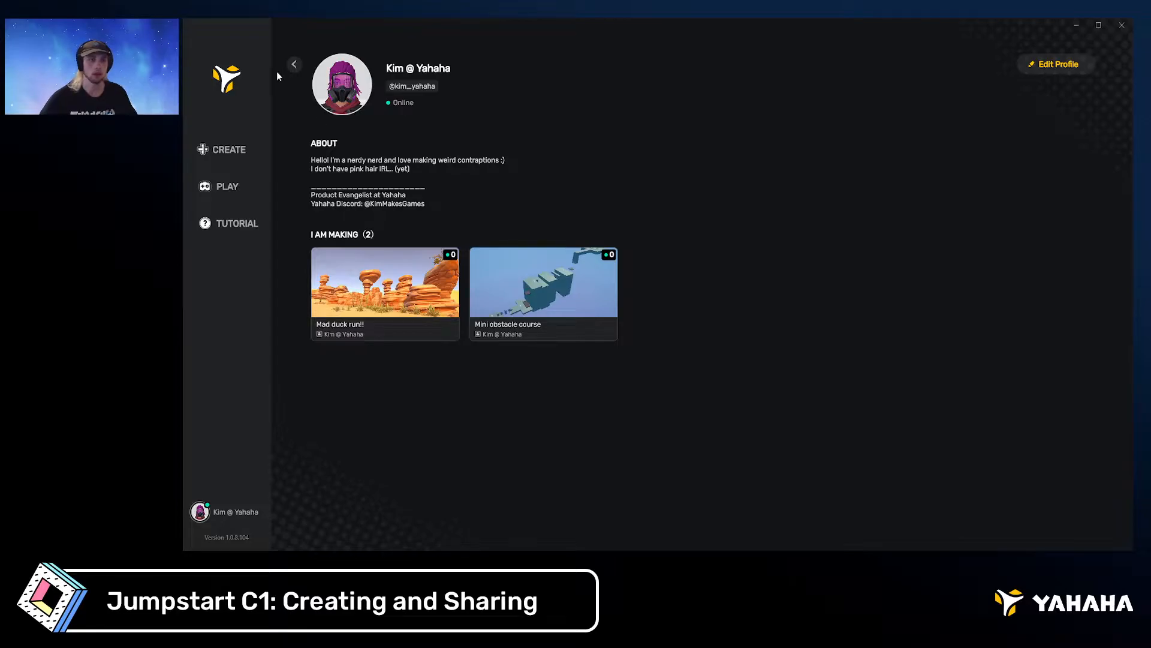
left_click(294, 65)
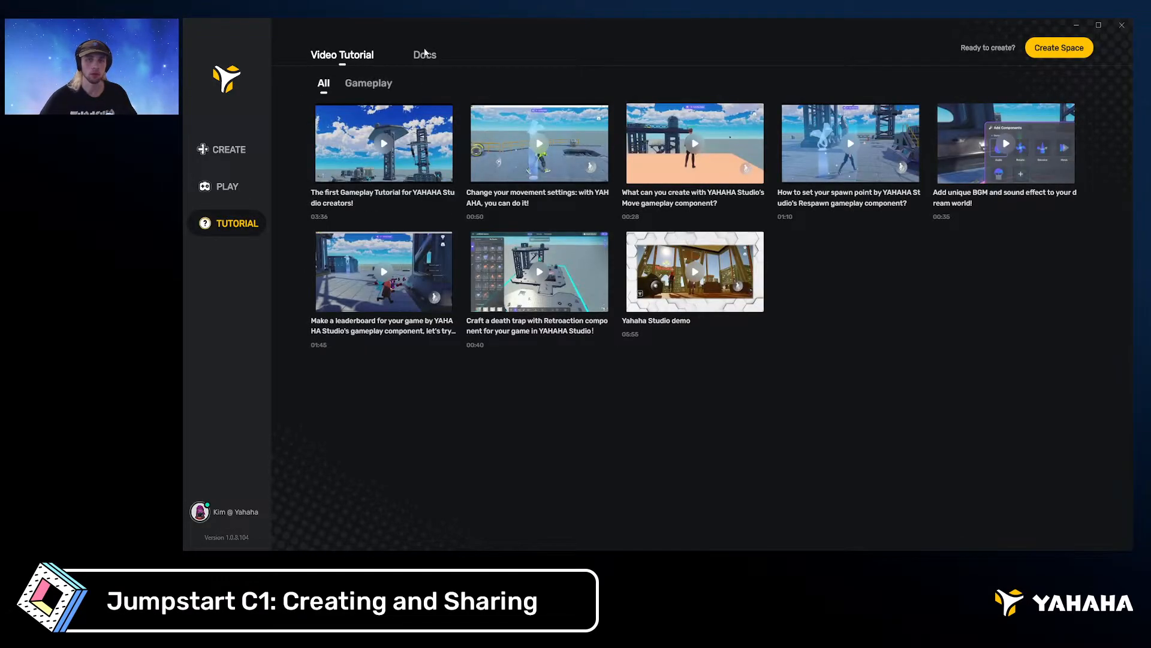
Create a new space from the Sci-fi Space template
left_click(235, 149)
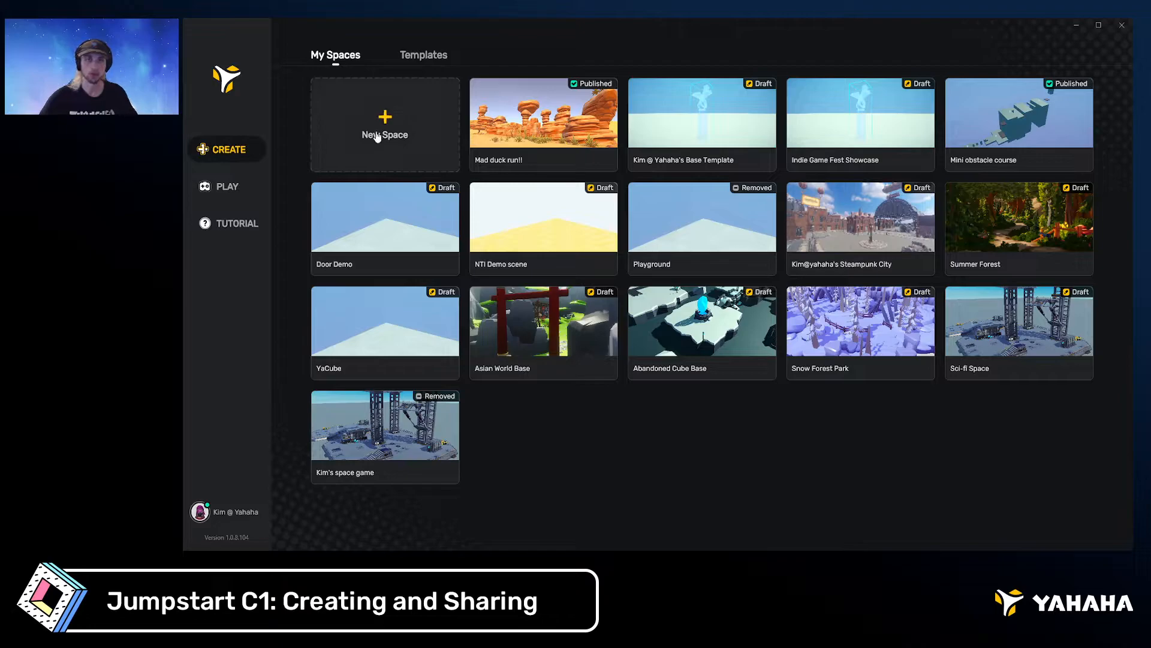
left_click(403, 144)
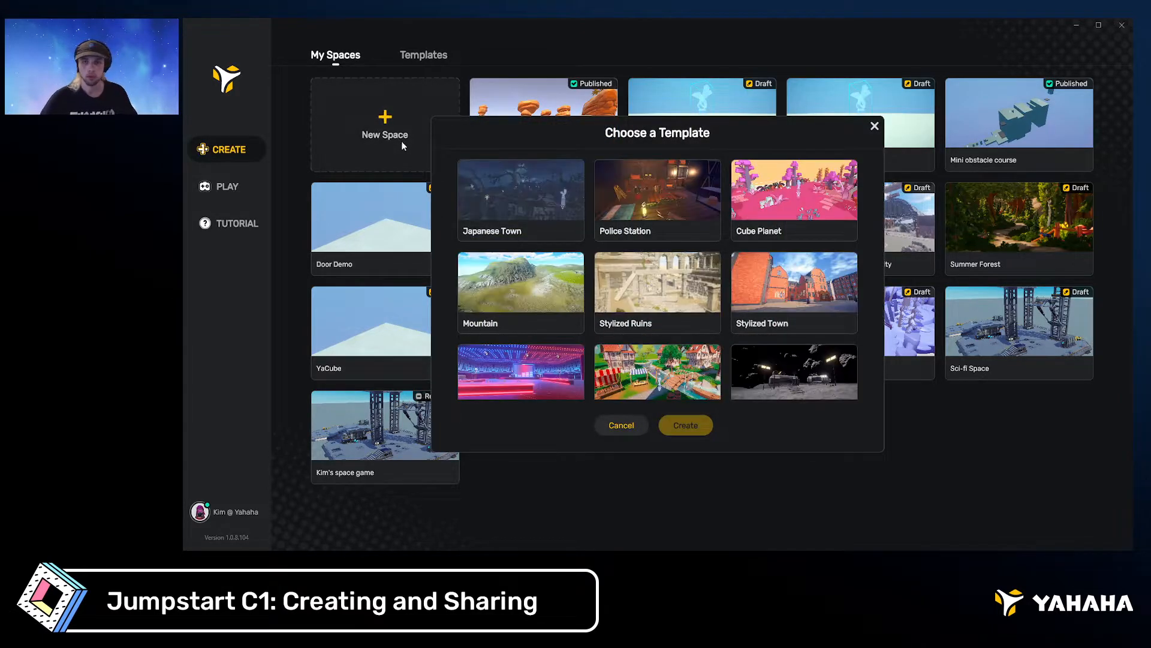
scroll(660, 222, "down", 5)
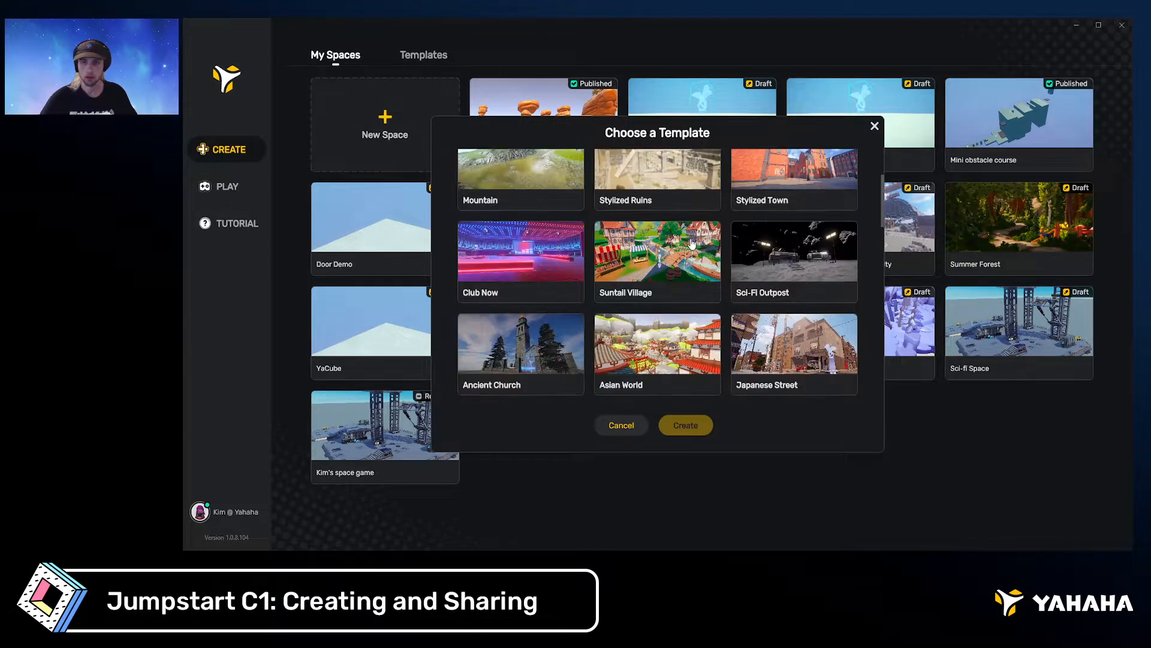
scroll(692, 243, "down", 3)
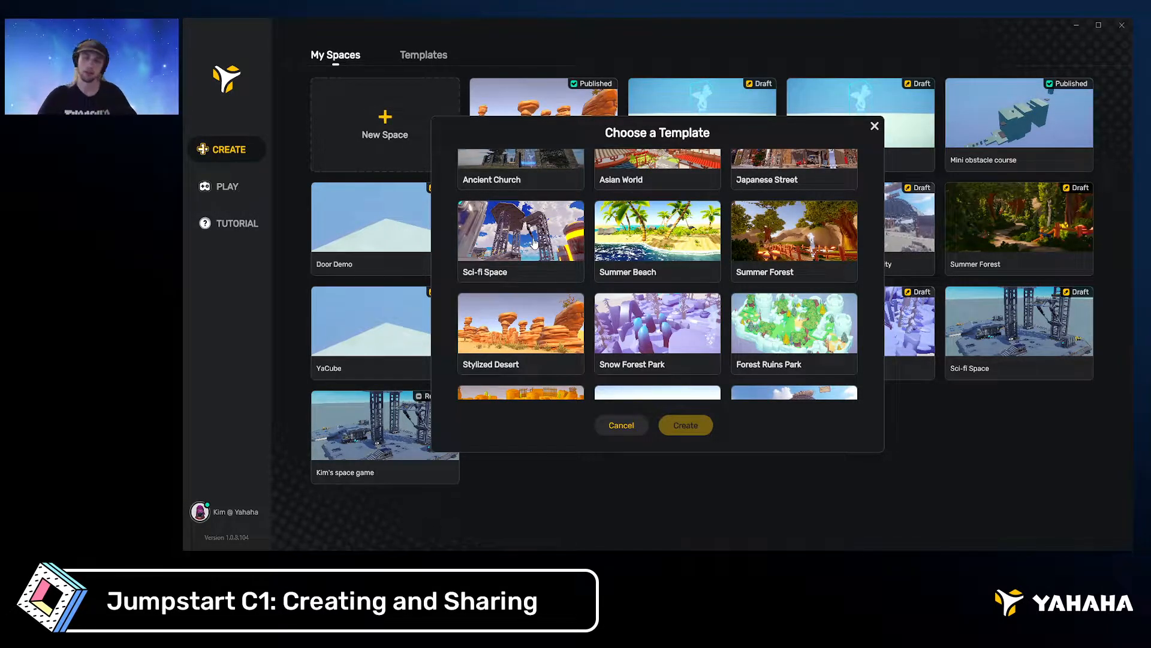
left_click(523, 244)
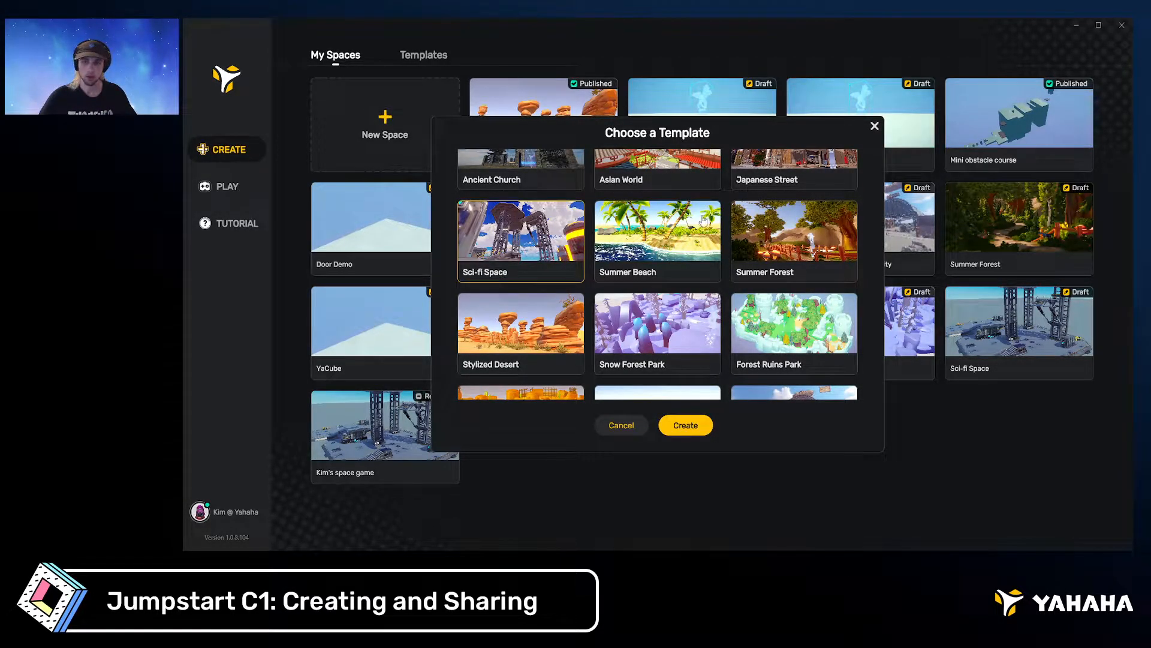
left_click(685, 424)
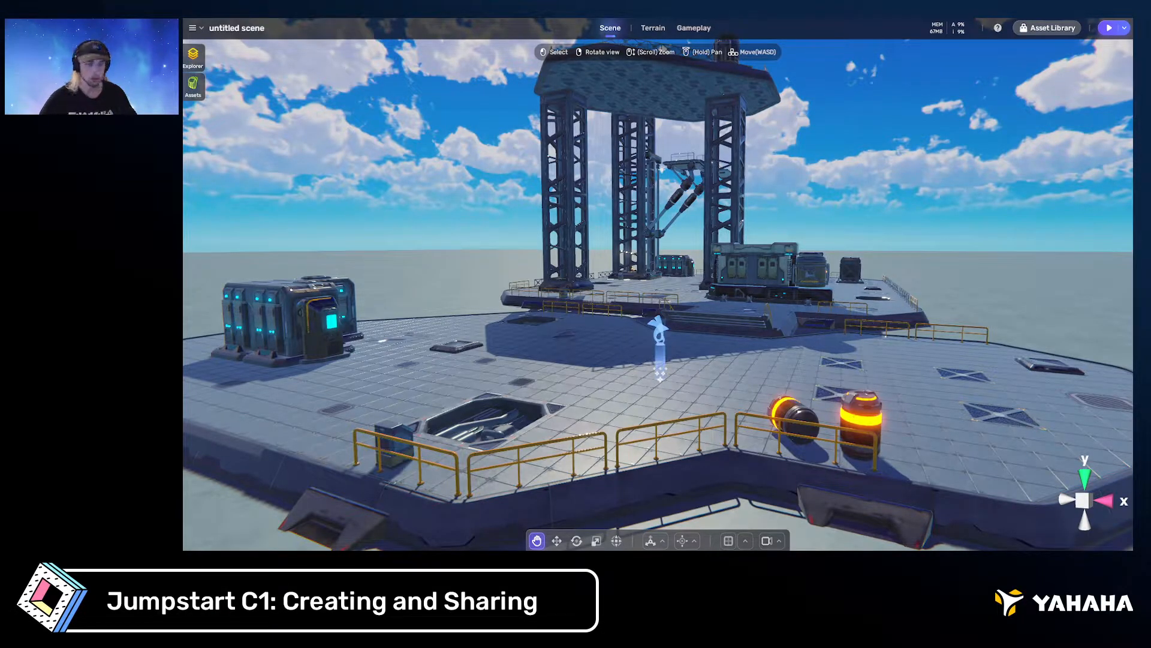
Look around the sci-fi platform and select the upright glowing barrel beside the yellow railing
right_click_drag(702, 265, 698, 265)
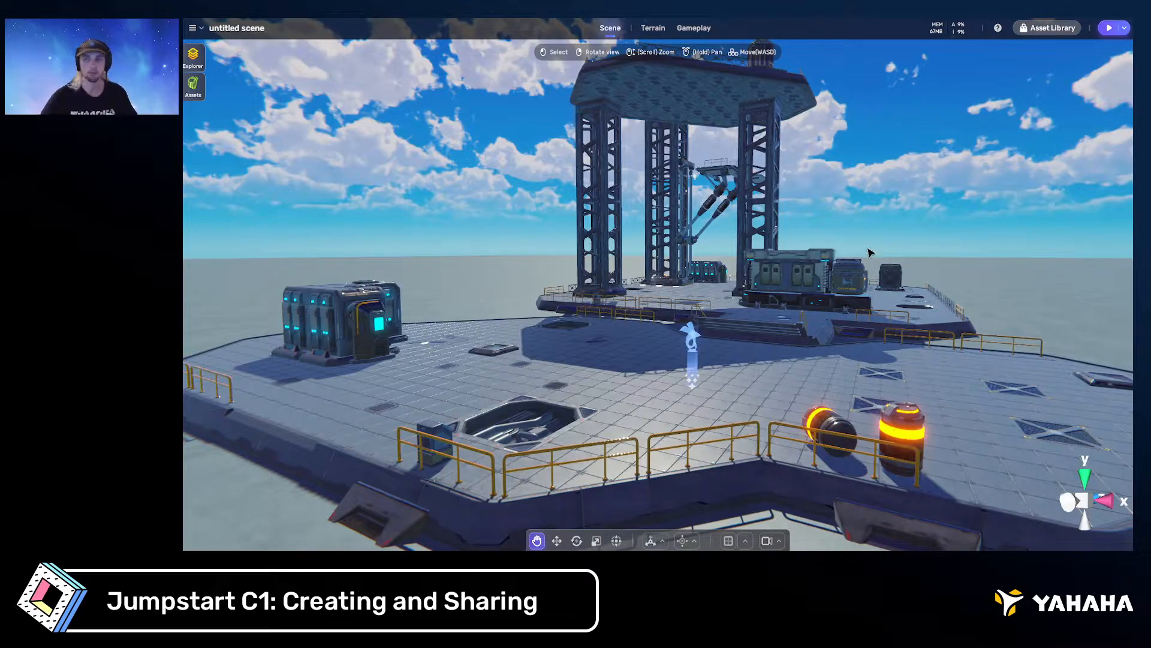
right_click_drag(820, 222, 856, 235)
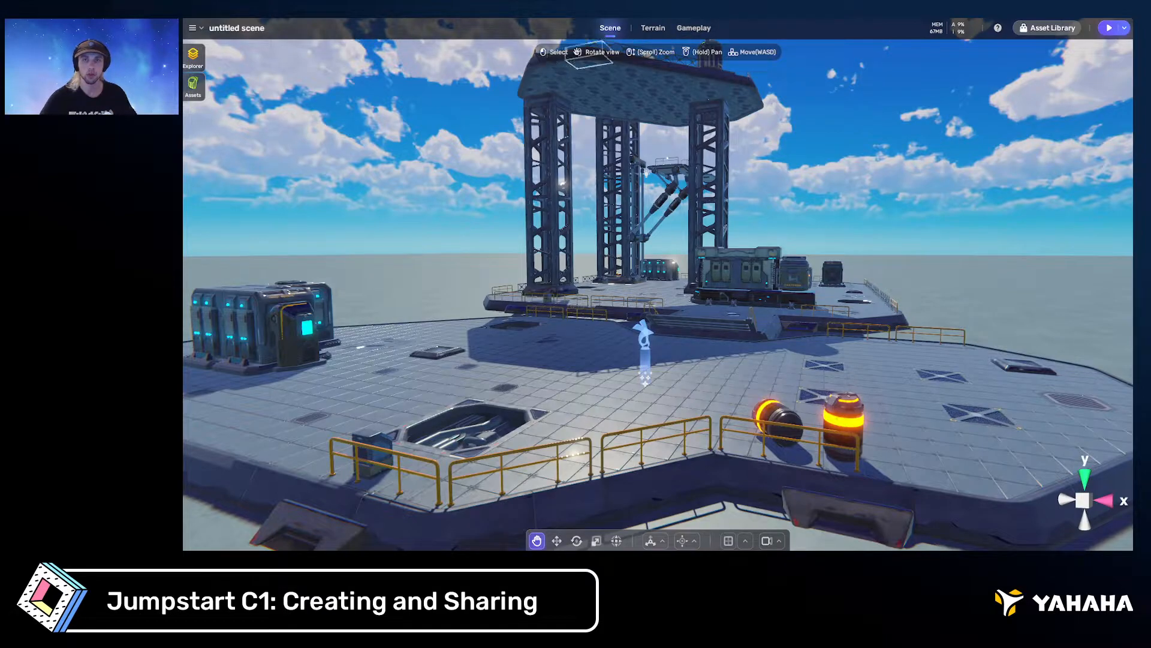
right_click_drag(773, 89, 806, 91)
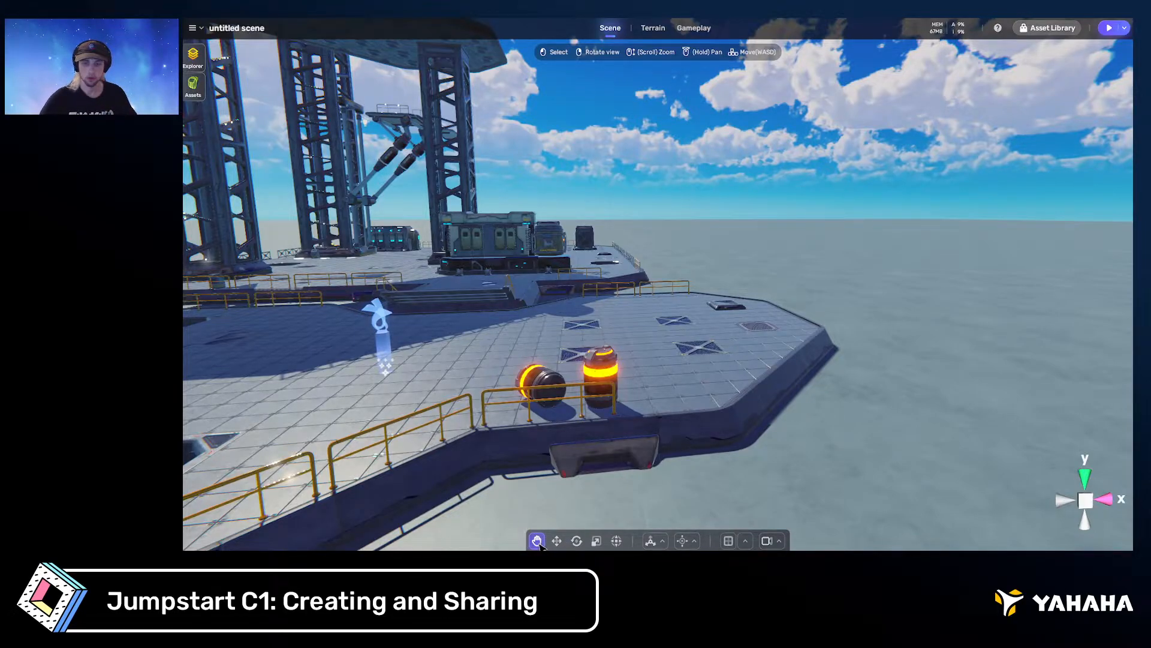
key("d")
right_click_drag(683, 463, 657, 452)
scroll(658, 452, "up", 4)
left_click_drag(716, 394, 706, 389)
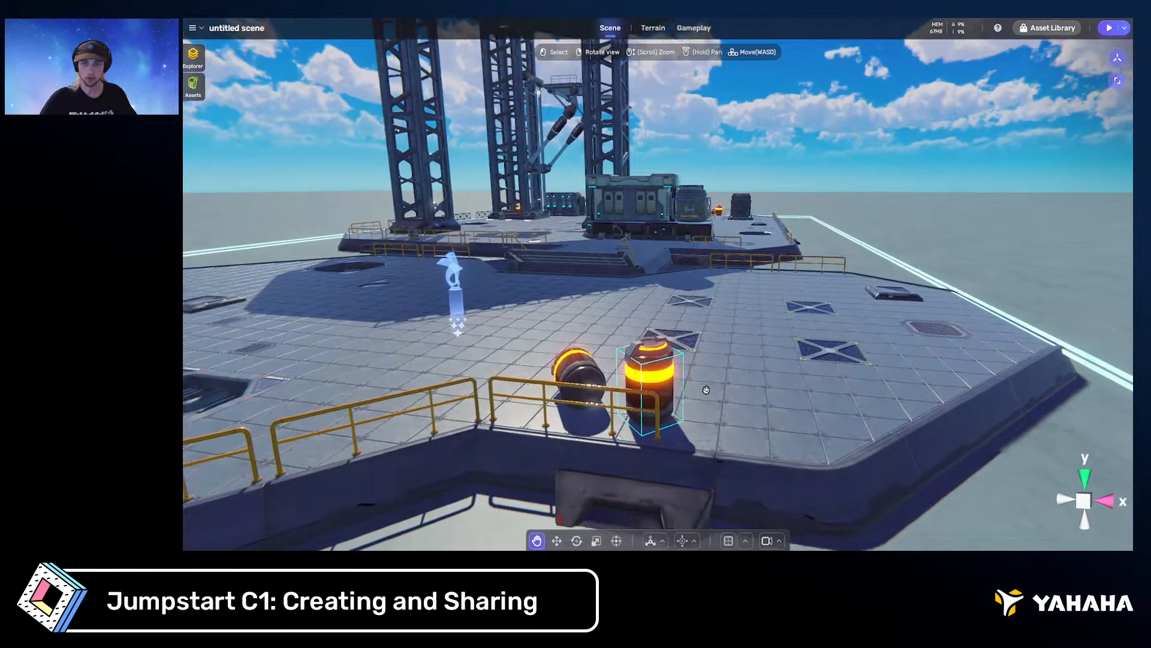
right_click_drag(707, 390, 707, 394)
Try moving the upright barrel freely and along the Move tool's axes, undoing the moves
left_click_drag(656, 361, 719, 372)
key("ctrl+z")
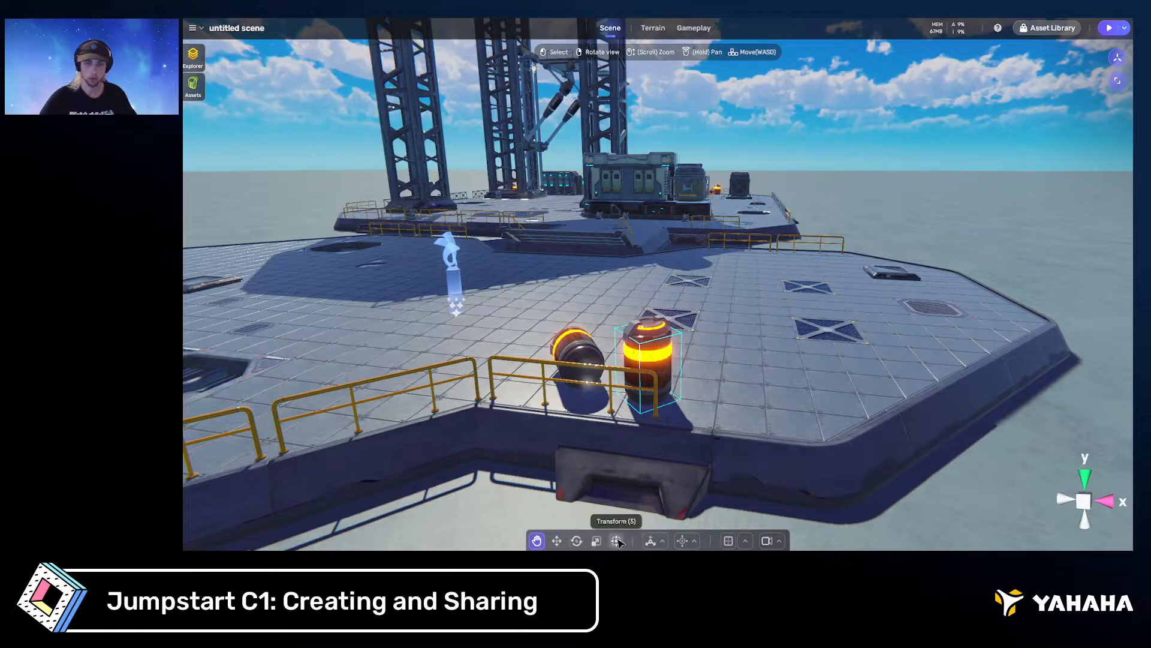
left_click(557, 541)
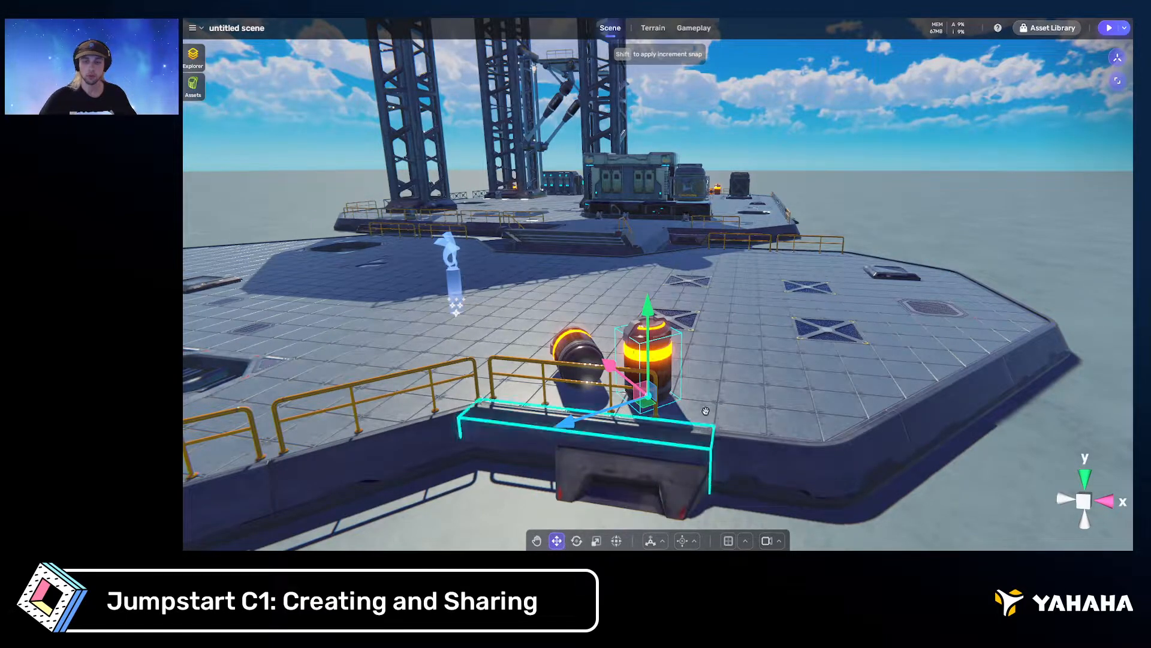
left_click_drag(651, 323, 649, 273)
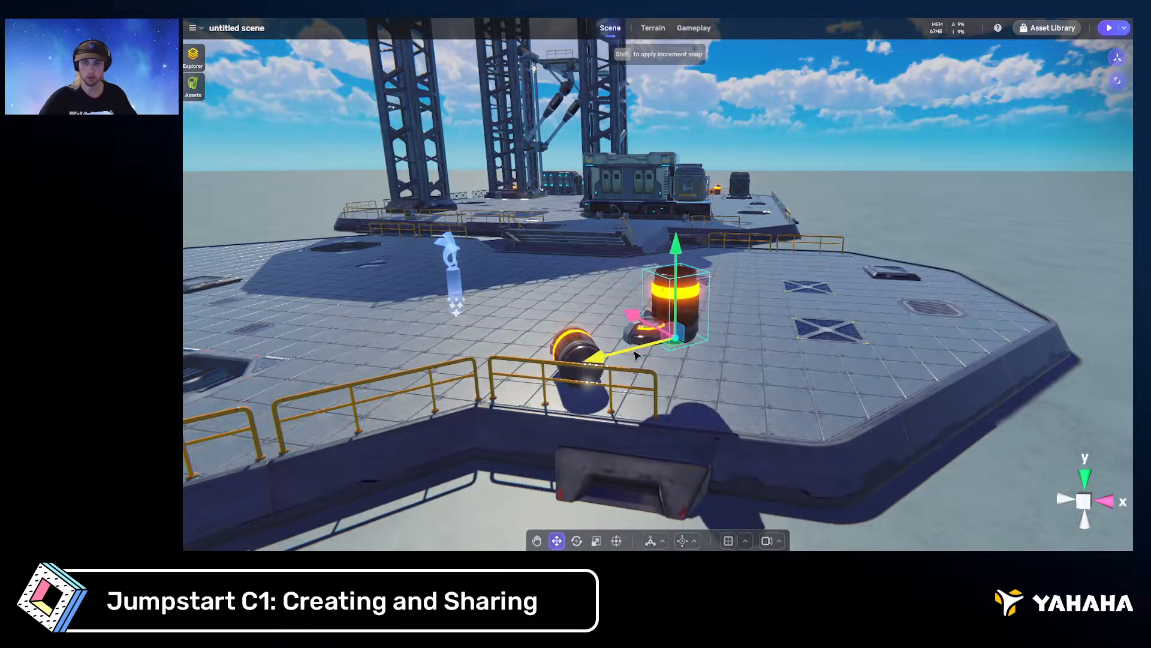
key("ctrl+z")
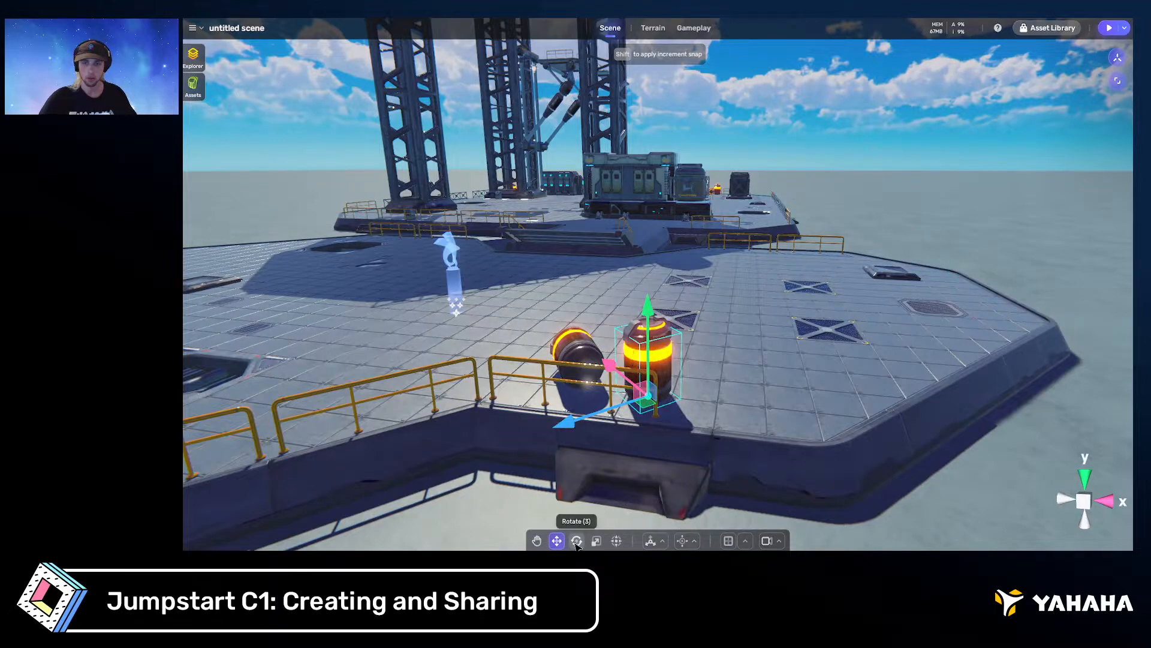
Try rotating the upright barrel in several directions with the Rotate tool and undo the rotation
left_click(577, 540)
left_click_drag(683, 398, 671, 354)
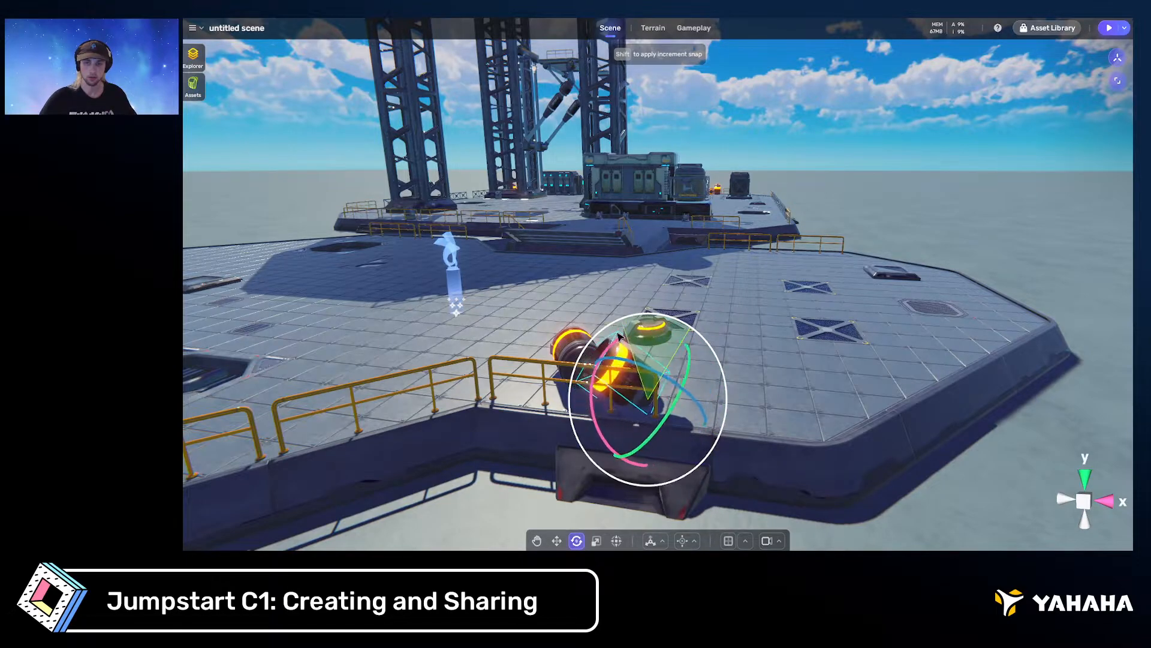
left_click_drag(619, 336, 540, 343)
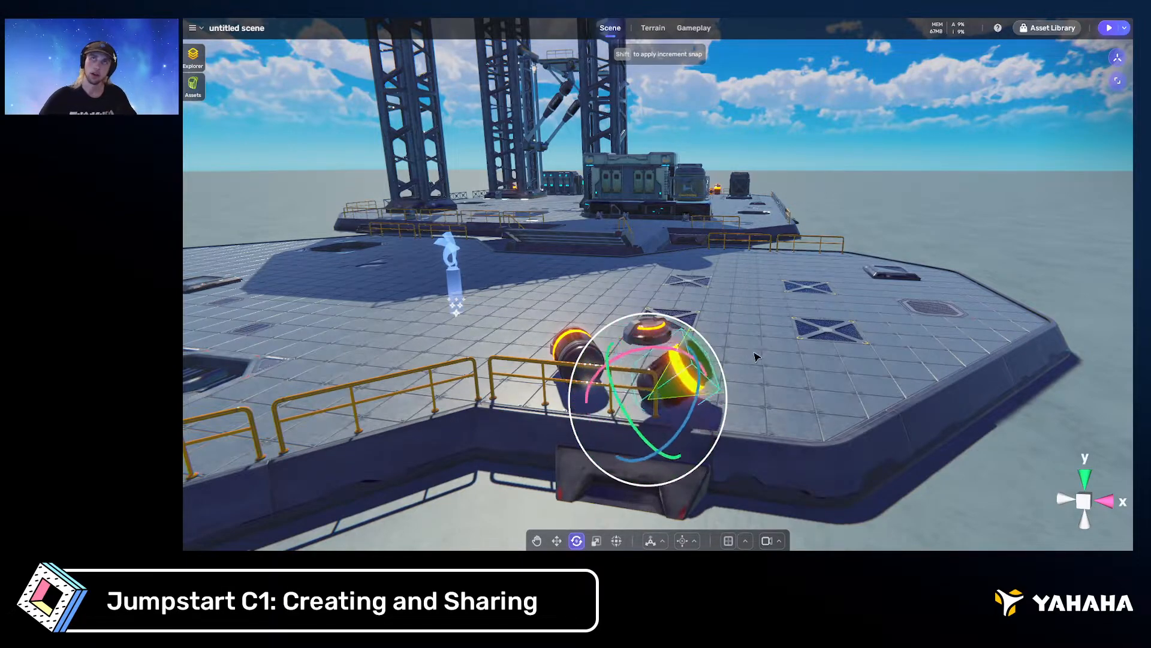
left_click_drag(756, 357, 574, 330)
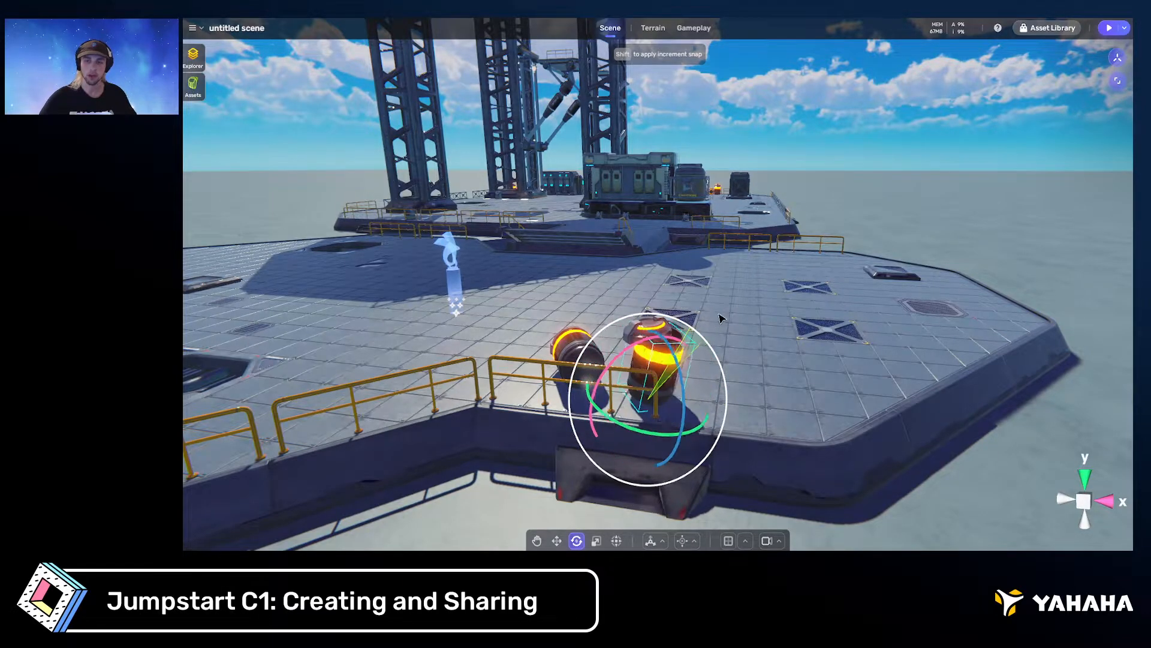
key("ctrl+z")
Try tilting the barrel while viewing it from another side, and bring it back upright
key("d")
right_click_drag(761, 336, 663, 352)
key("s")
key("w")
key("s")
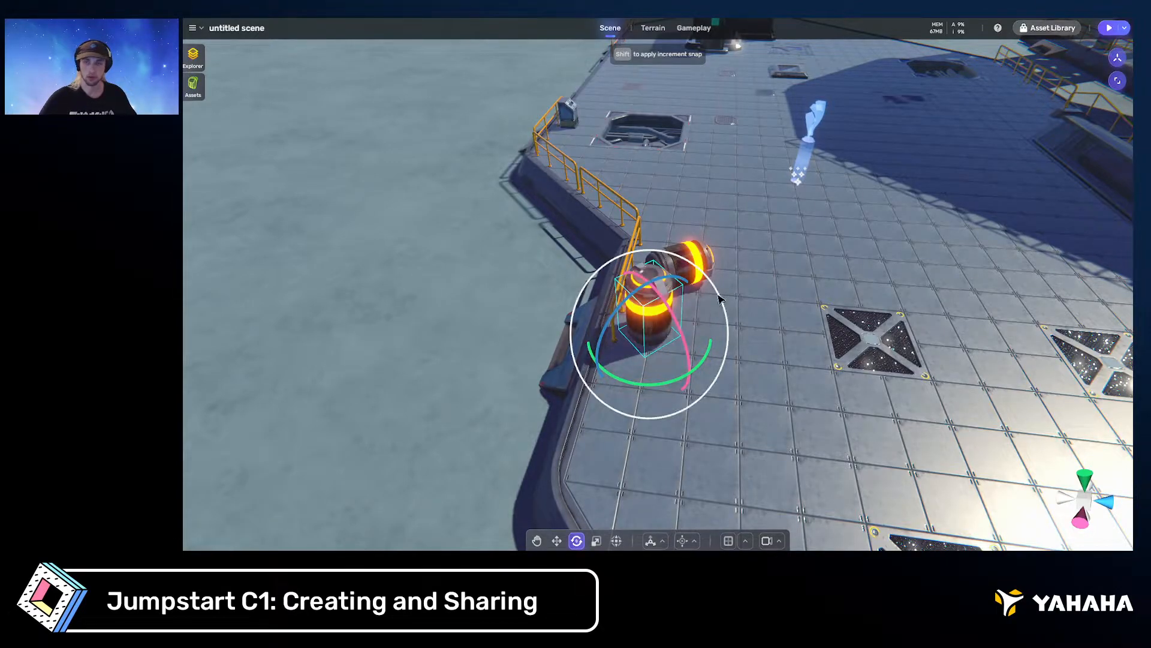
left_click_drag(721, 298, 718, 303)
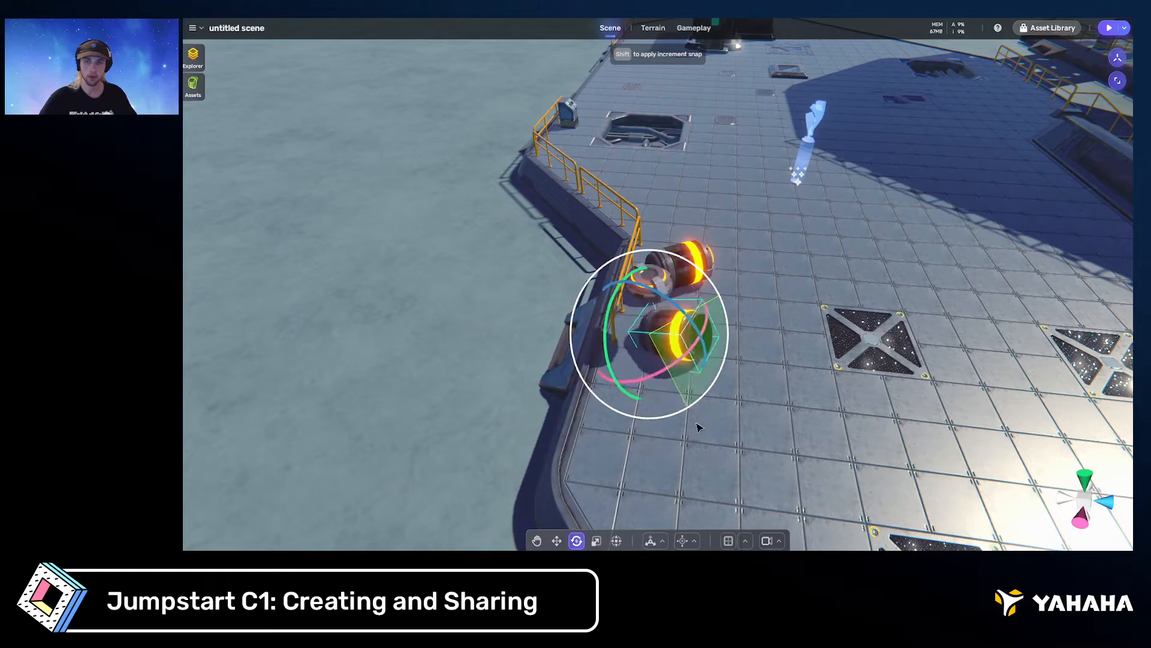
left_click_drag(699, 427, 725, 303)
right_click_drag(742, 297, 825, 311)
mouse_move(689, 304)
left_mouse_down()
mouse_move(690, 204)
mouse_move(690, 300)
left_mouse_up()
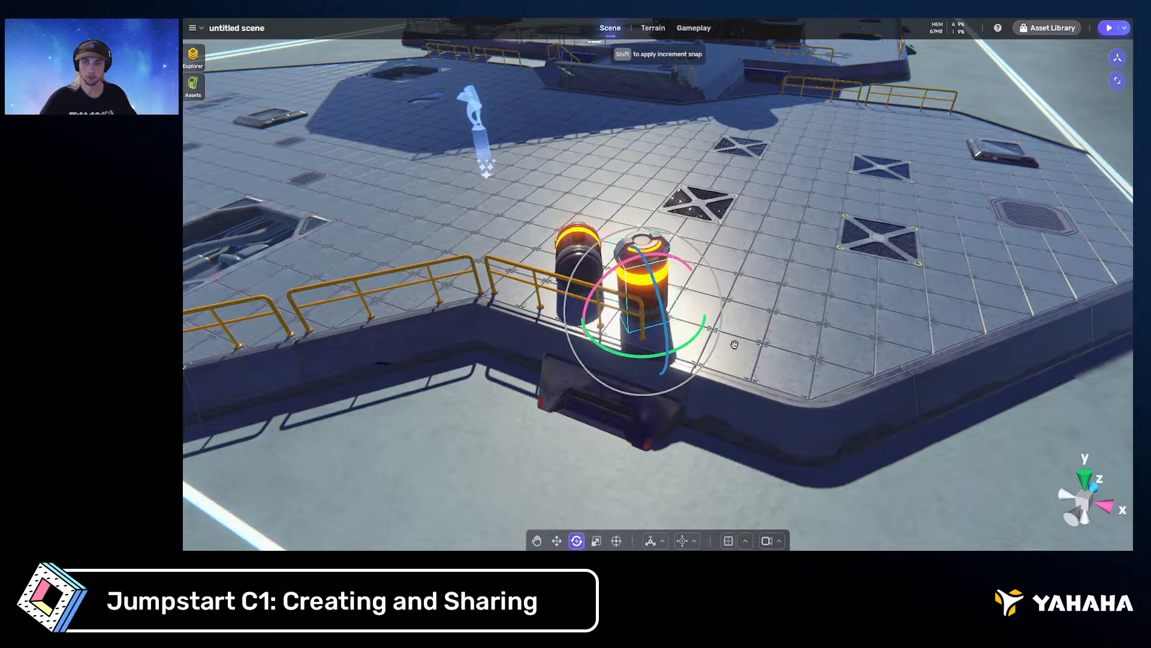
Try enlarging the upright barrel uniformly with the Scale tool and undo the scaling
left_click(596, 541)
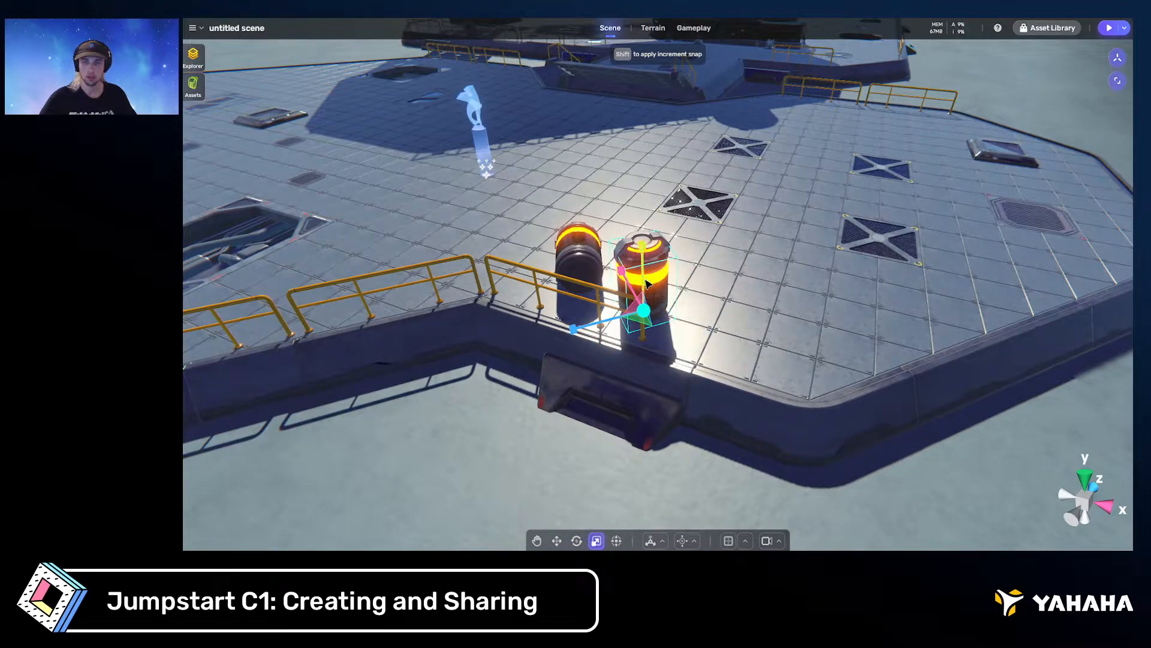
mouse_move(645, 312)
left_mouse_down()
mouse_move(737, 264)
mouse_move(672, 303)
mouse_move(632, 223)
mouse_move(643, 180)
mouse_move(644, 322)
mouse_move(480, 435)
mouse_move(757, 241)
mouse_move(599, 351)
mouse_move(673, 360)
mouse_move(604, 347)
mouse_move(660, 336)
mouse_move(576, 356)
mouse_move(654, 324)
mouse_move(684, 342)
mouse_move(651, 324)
mouse_move(660, 320)
left_mouse_up()
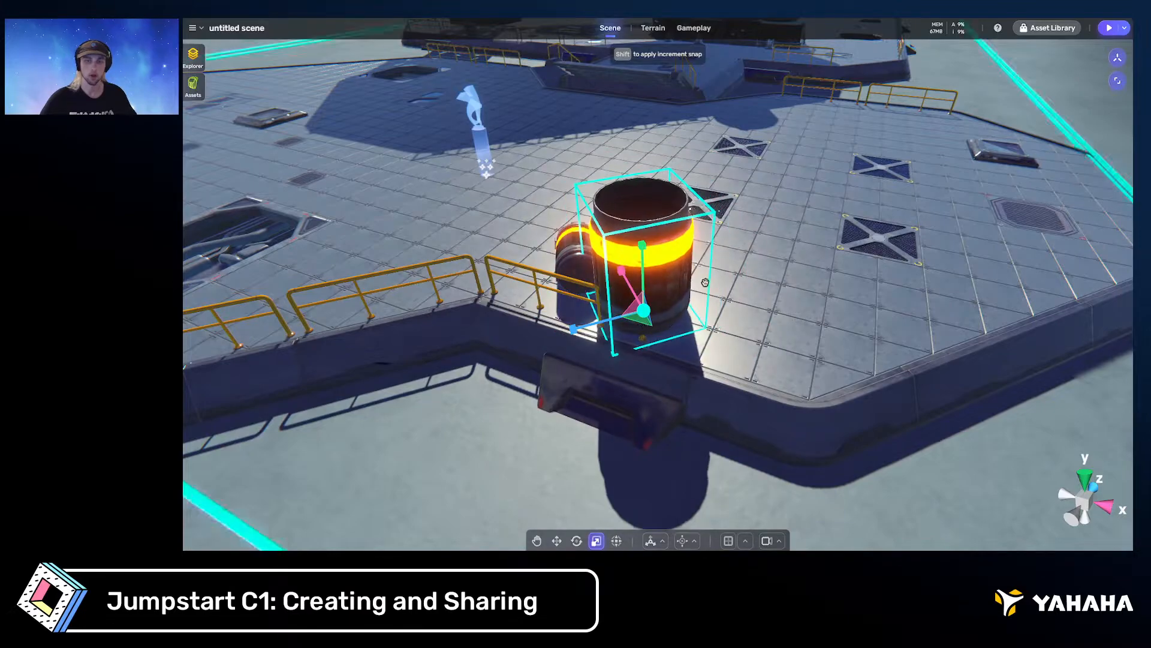
key("ctrl+z")
key("ctrl+z")
key("w")
mouse_move(717, 280)
right_mouse_down()
mouse_move(748, 273)
mouse_move(727, 271)
right_mouse_up()
key("w")
key("s")
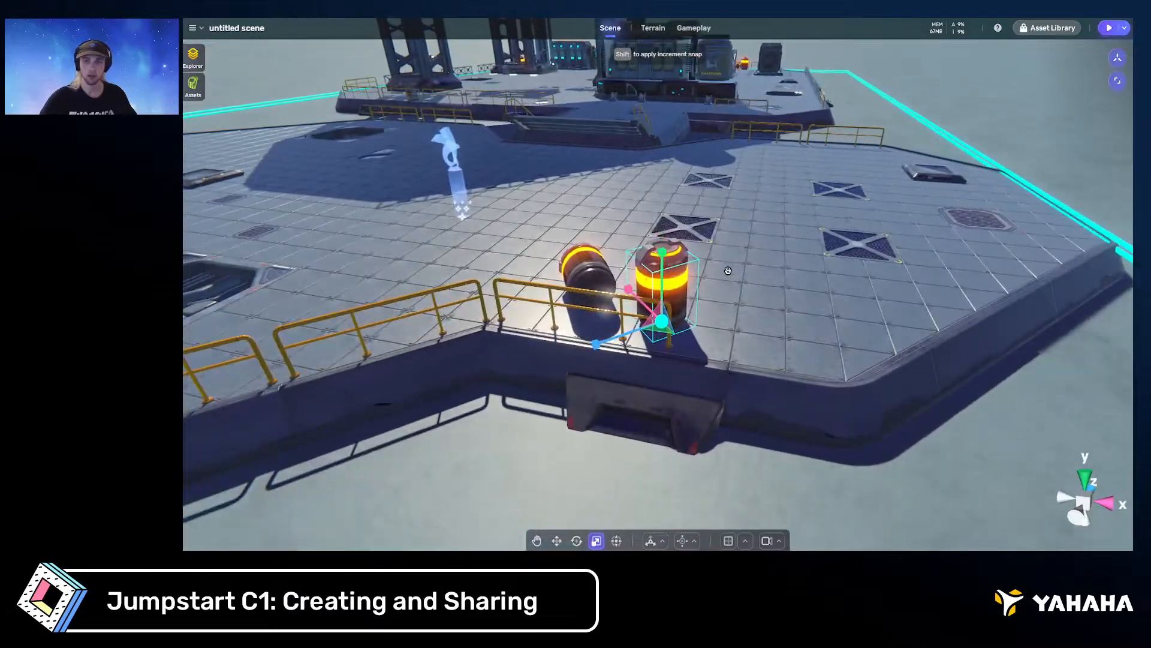
Show the combined Transform handles on the barrel and return to the hand tool
left_click(617, 541)
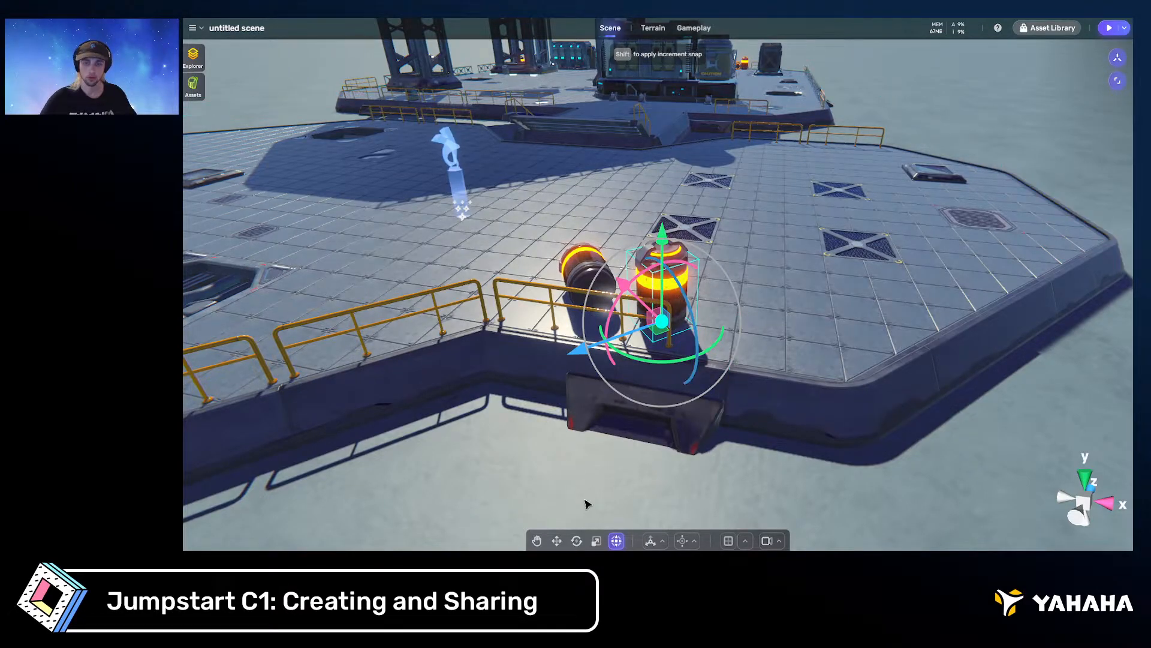
left_click(537, 541)
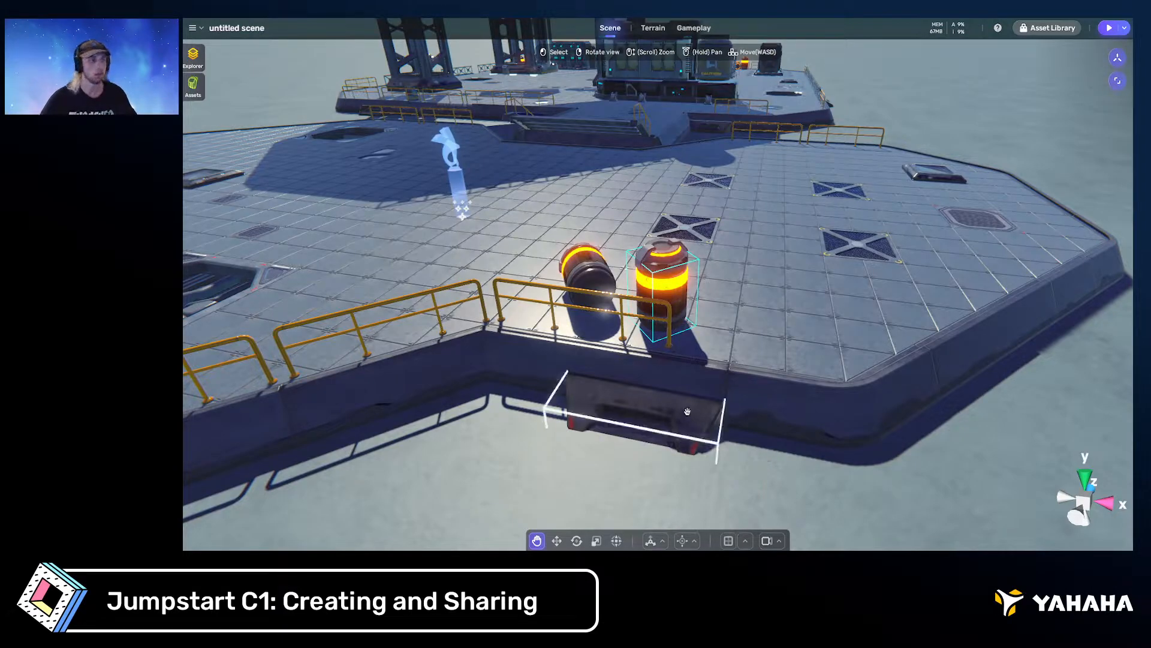
right_click_drag(707, 386, 718, 384)
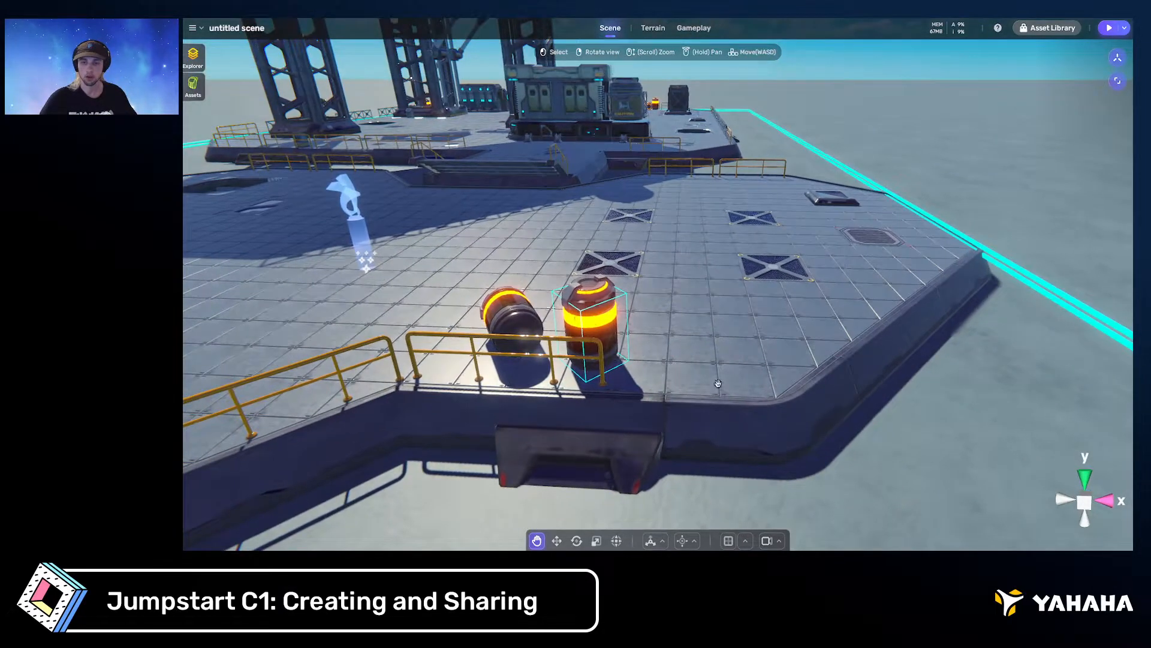
Check the available options for handle rotation and handle position
left_click(663, 542)
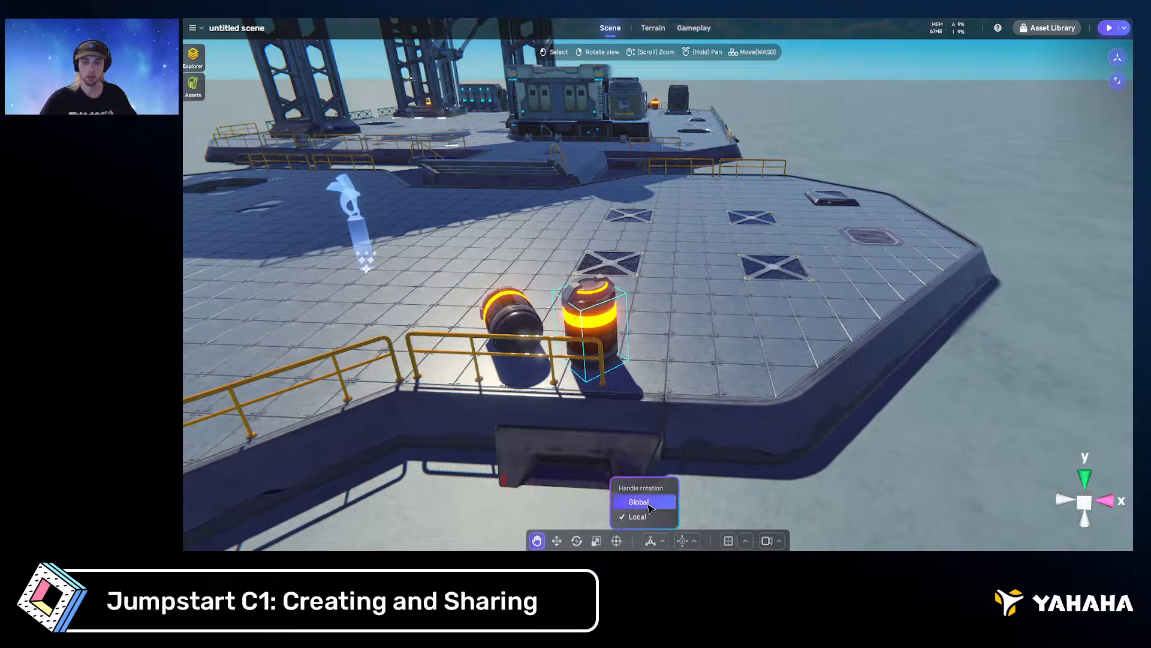
left_click(684, 541)
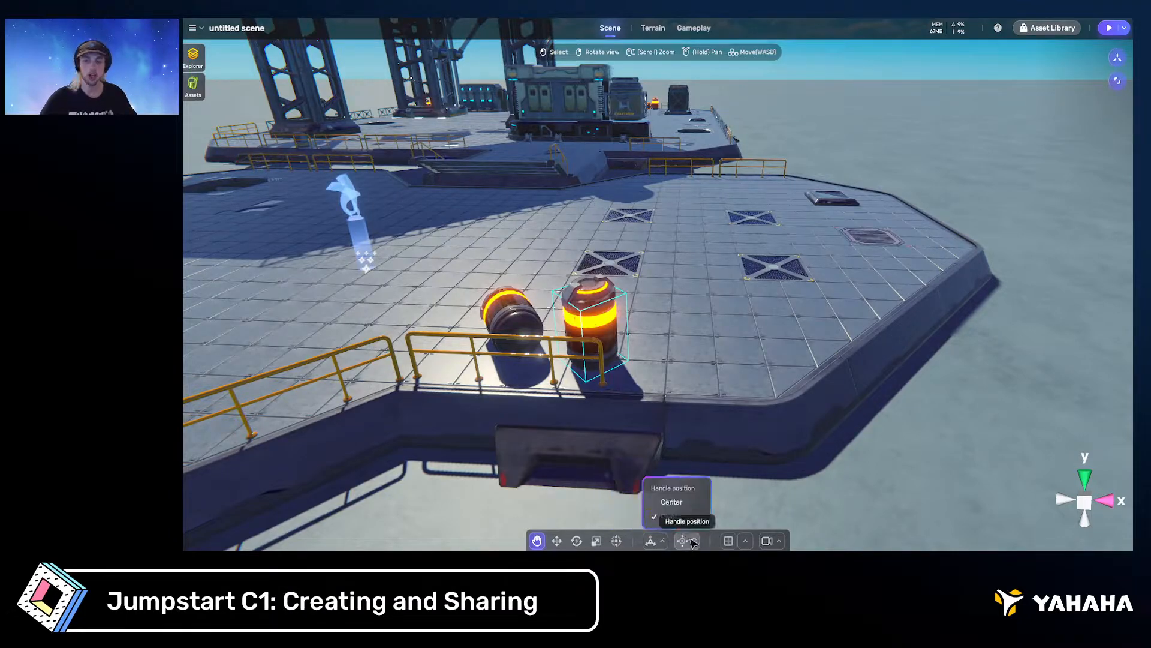
left_click(659, 542)
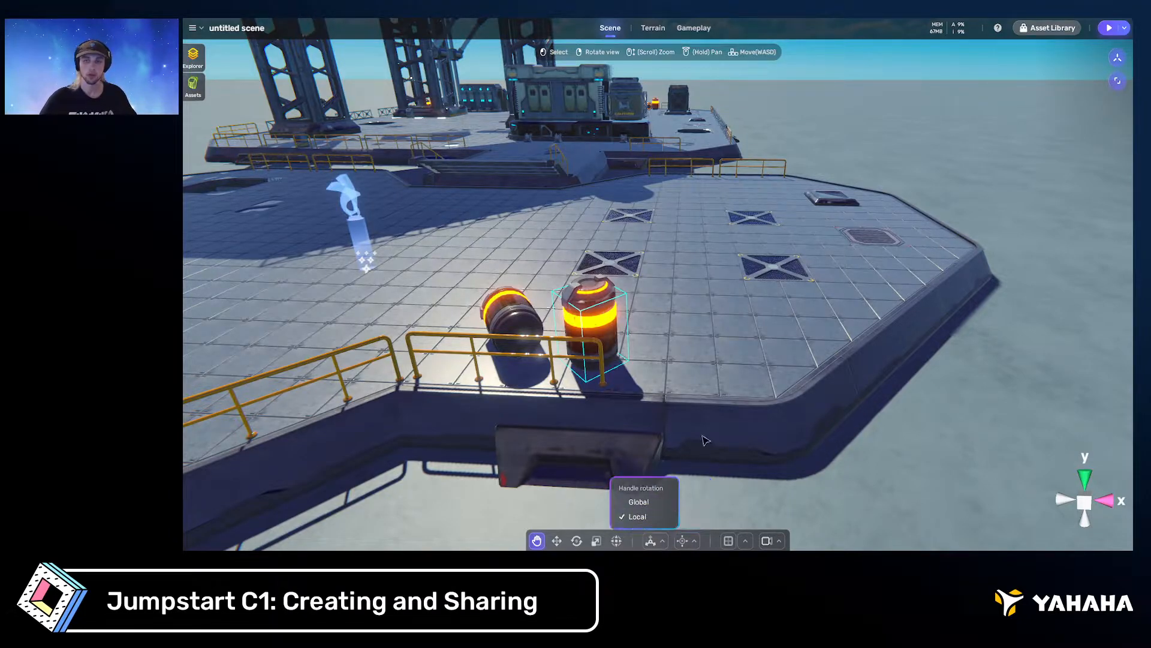
Select the railing section left of the barrels and activate the Move tool on it
right_click_drag(707, 440, 664, 388)
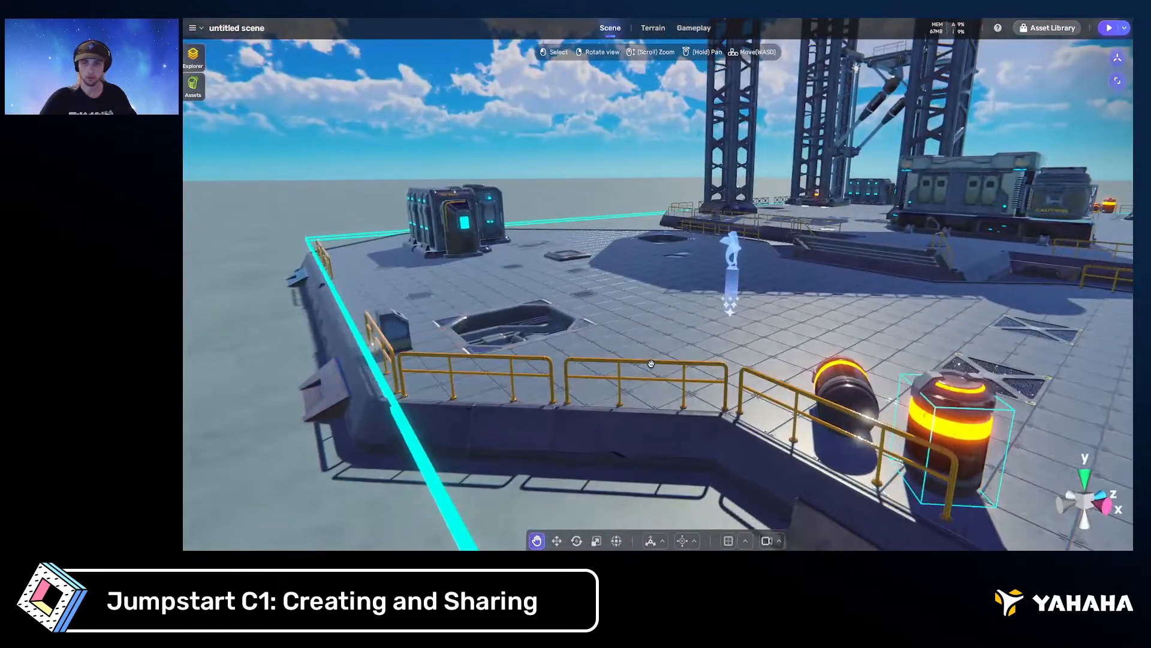
left_click(651, 379)
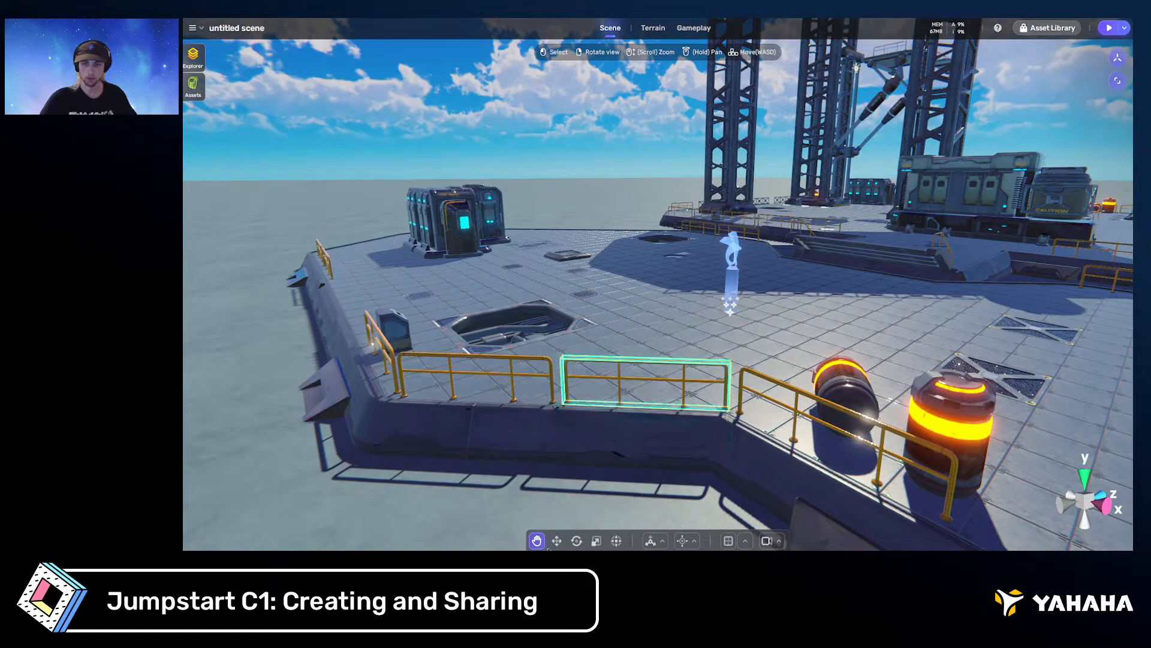
left_click(556, 540)
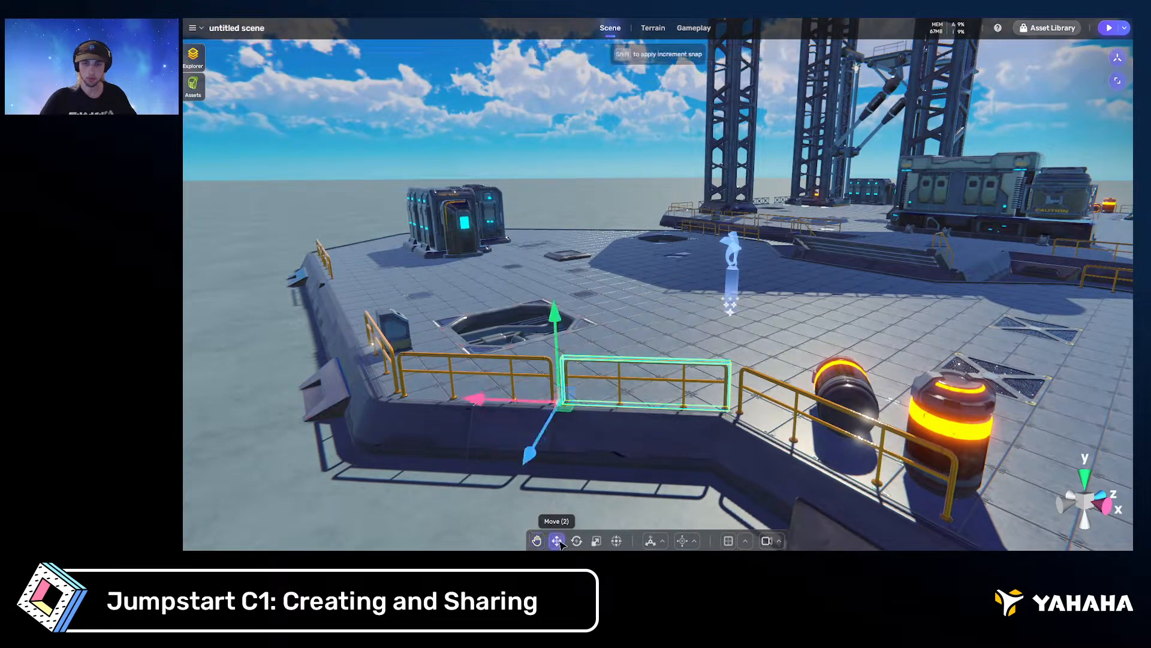
Switch the railing's handle rotation to Global and back to Local to compare the axis directions
left_click(663, 543)
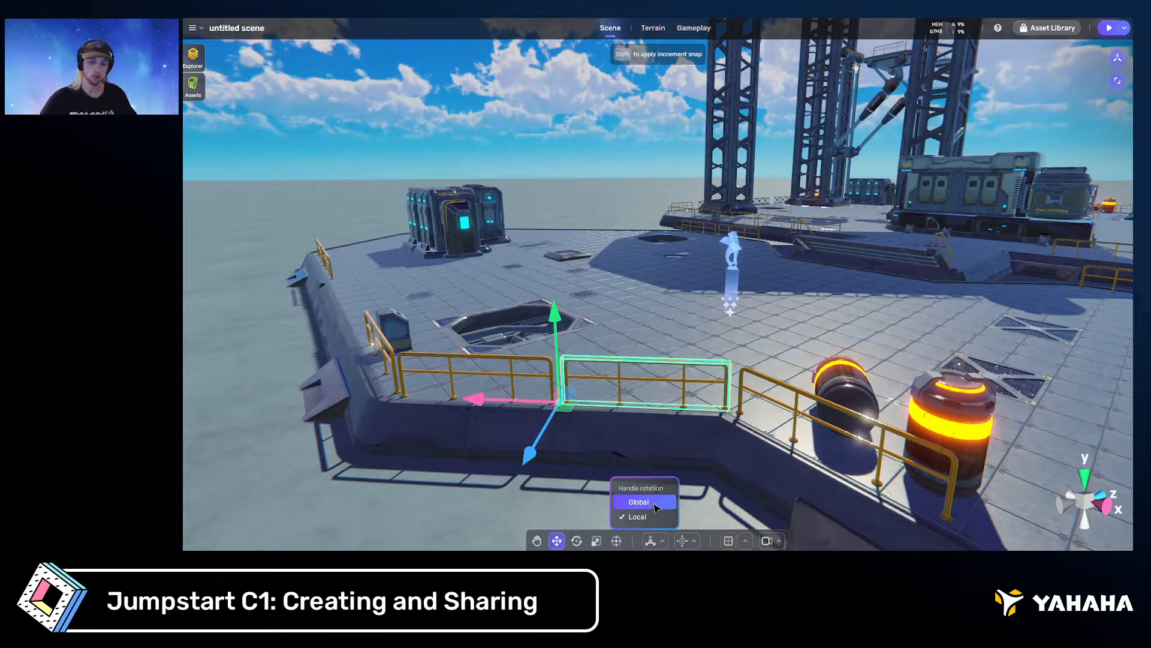
left_click(638, 502)
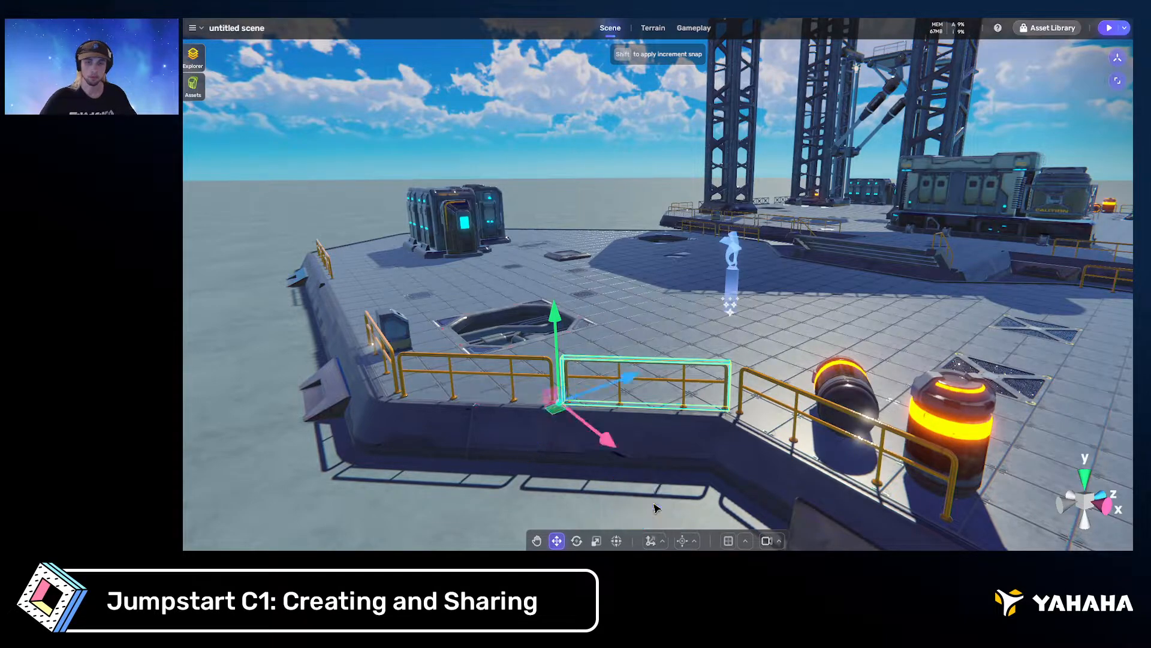
left_click(656, 542)
left_click(640, 516)
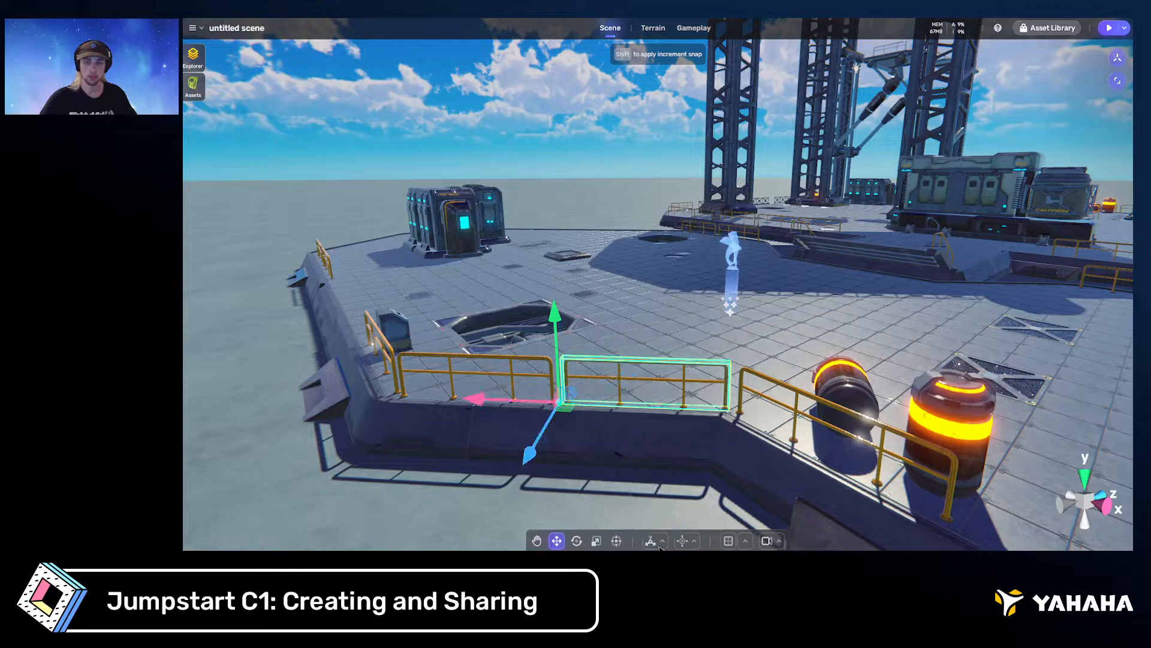
Toggle the handle rotation to Global once more and restore Local on the selected railing section
left_click(654, 540)
left_click(639, 502)
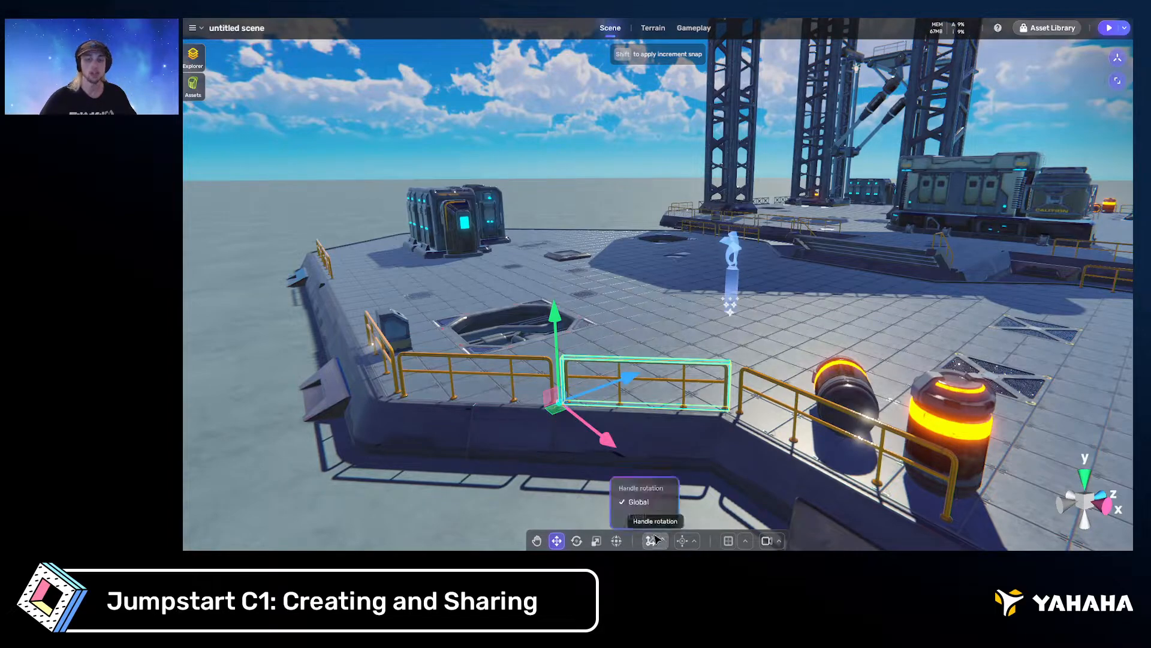
left_click(655, 541)
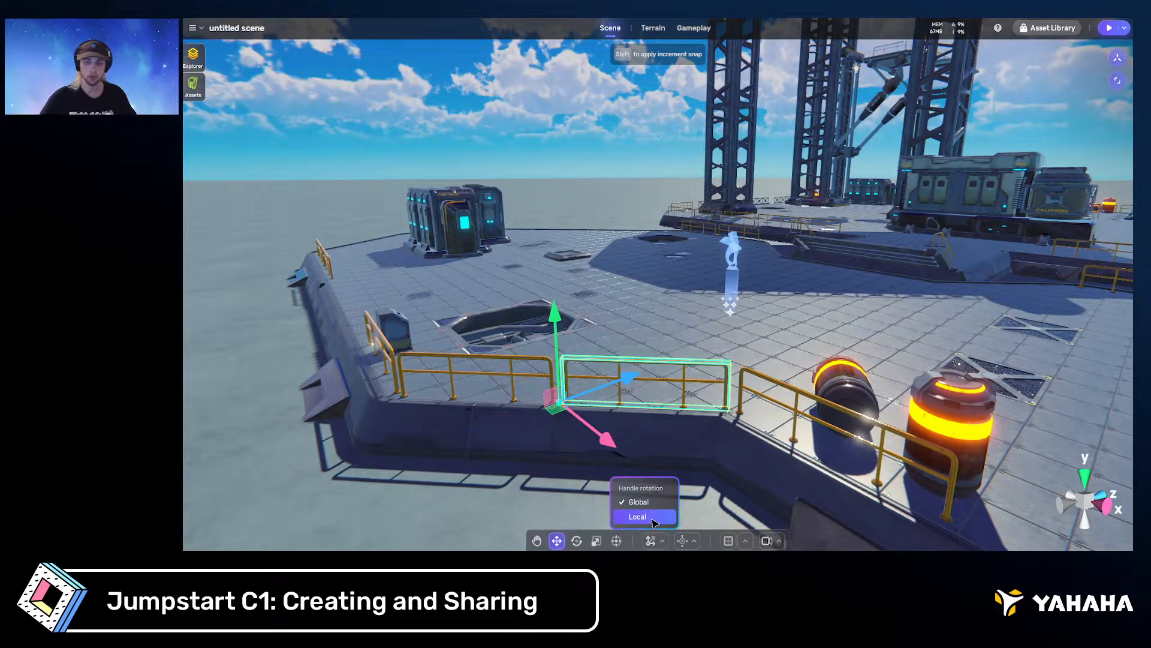
left_click(652, 520)
Select the railing section in front of the barrels and set the handle rotation to Global
scroll(617, 461, "up", 5)
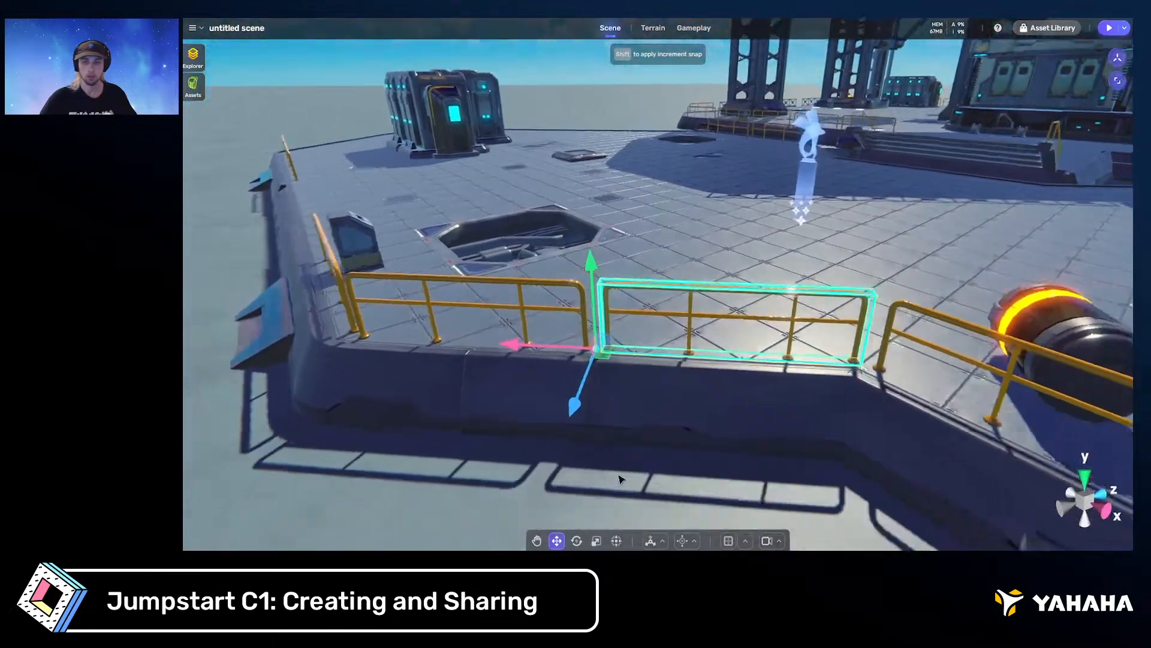
scroll(619, 478, "down", 4)
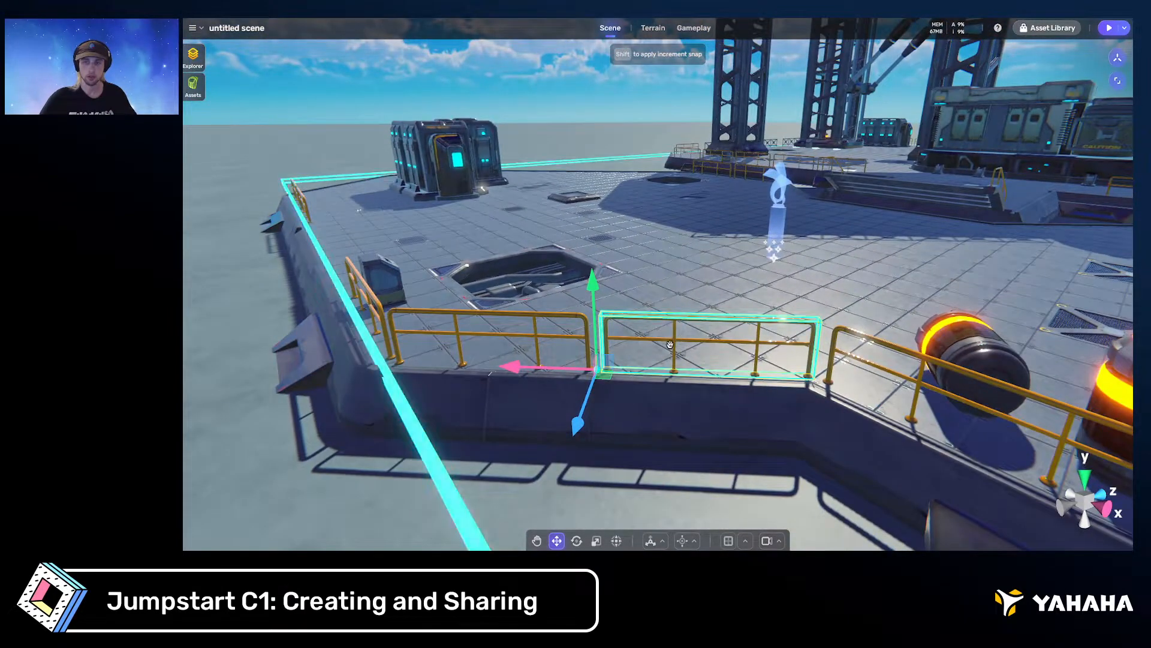
scroll(672, 345, "down", 3)
right_click_drag(673, 346, 715, 359)
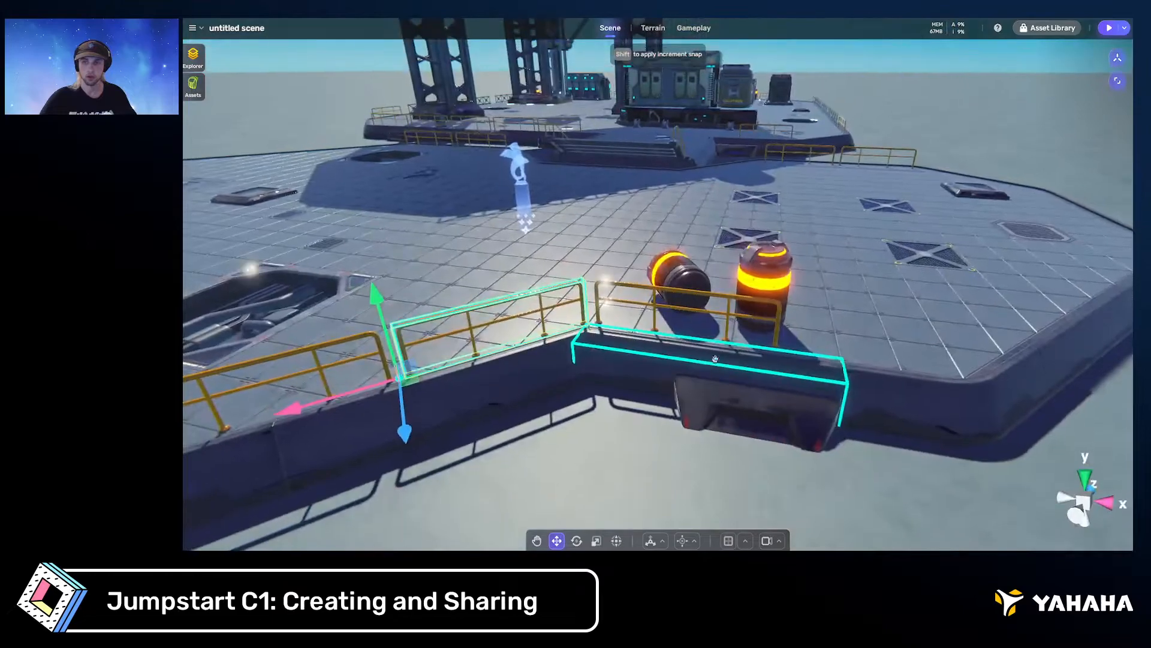
left_click(652, 285)
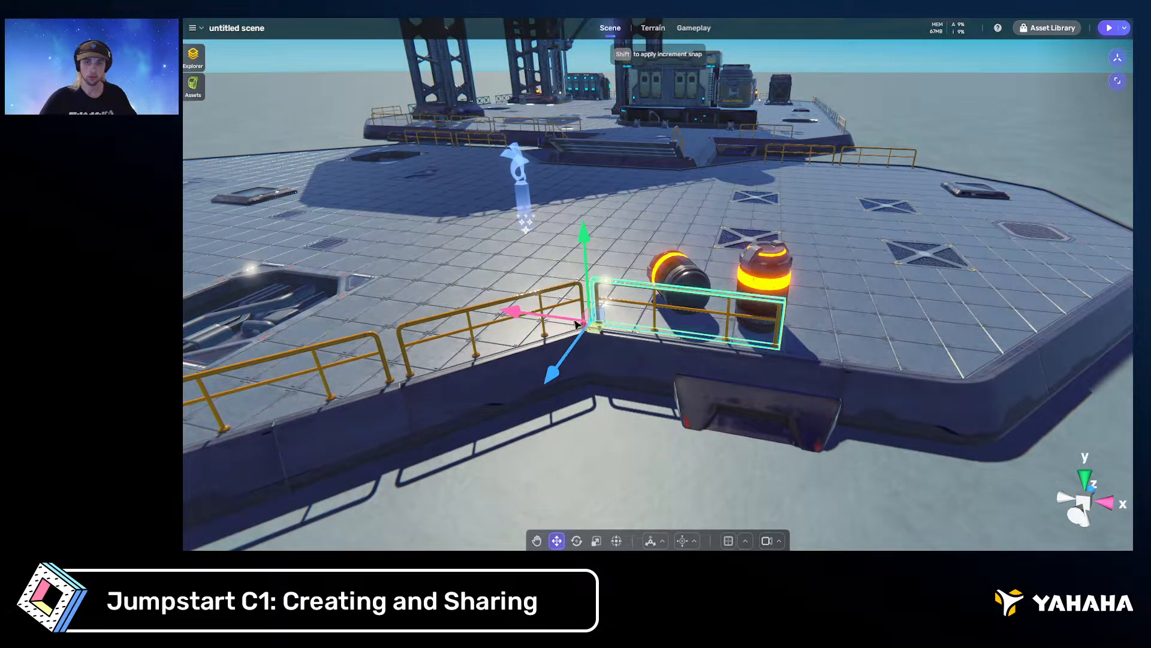
left_click(663, 540)
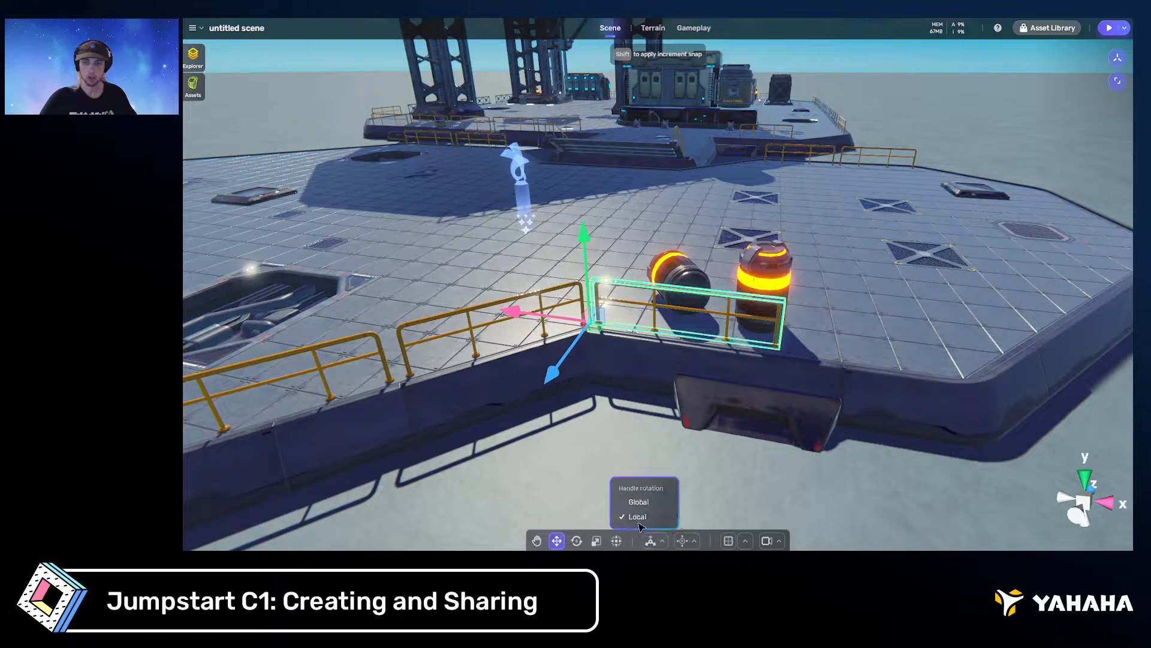
left_click(638, 502)
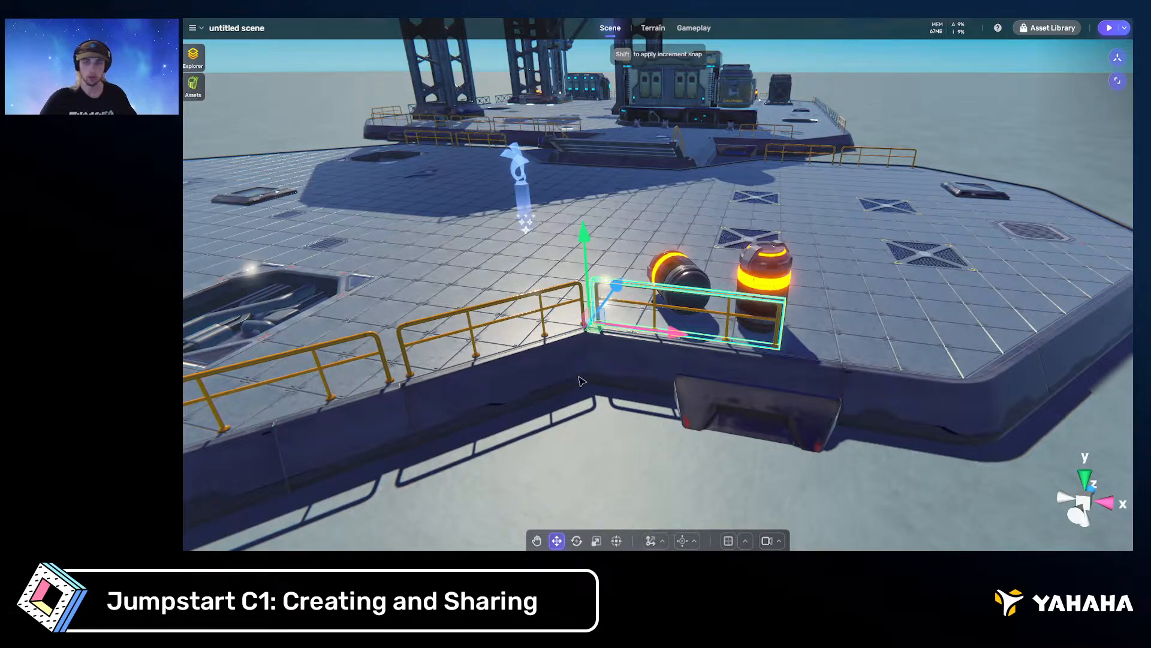
Compare the Global handles on the fallen barrel and neighbouring railing sections, and set the handle rotation back to Local
left_click(498, 303)
left_click(750, 414)
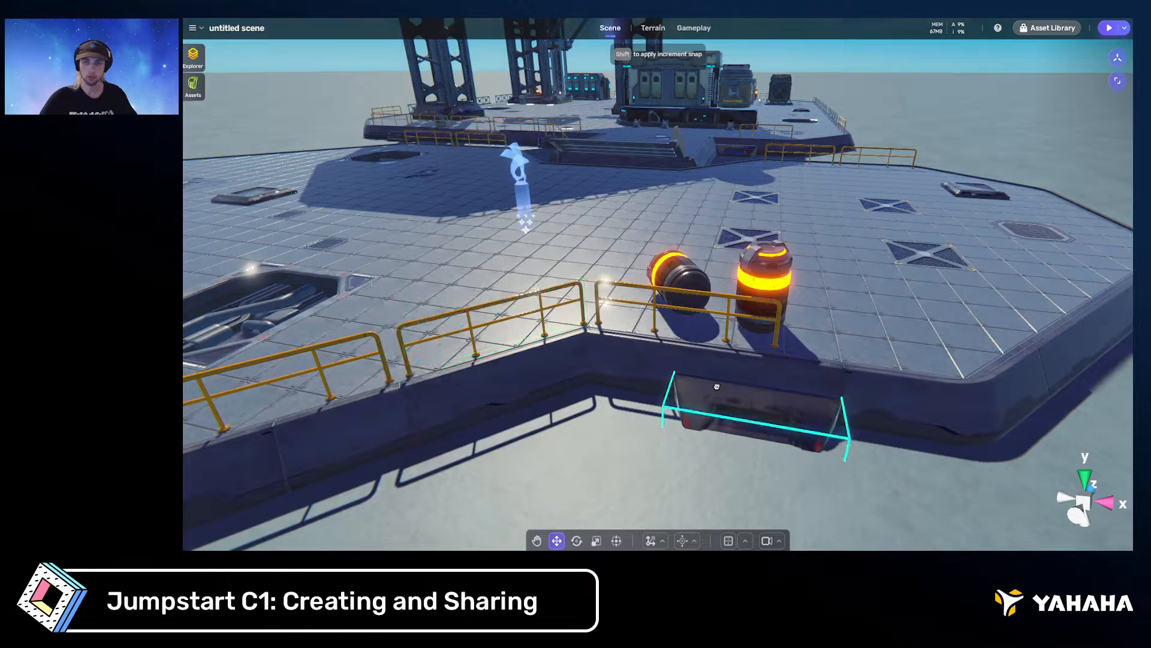
left_click(666, 271)
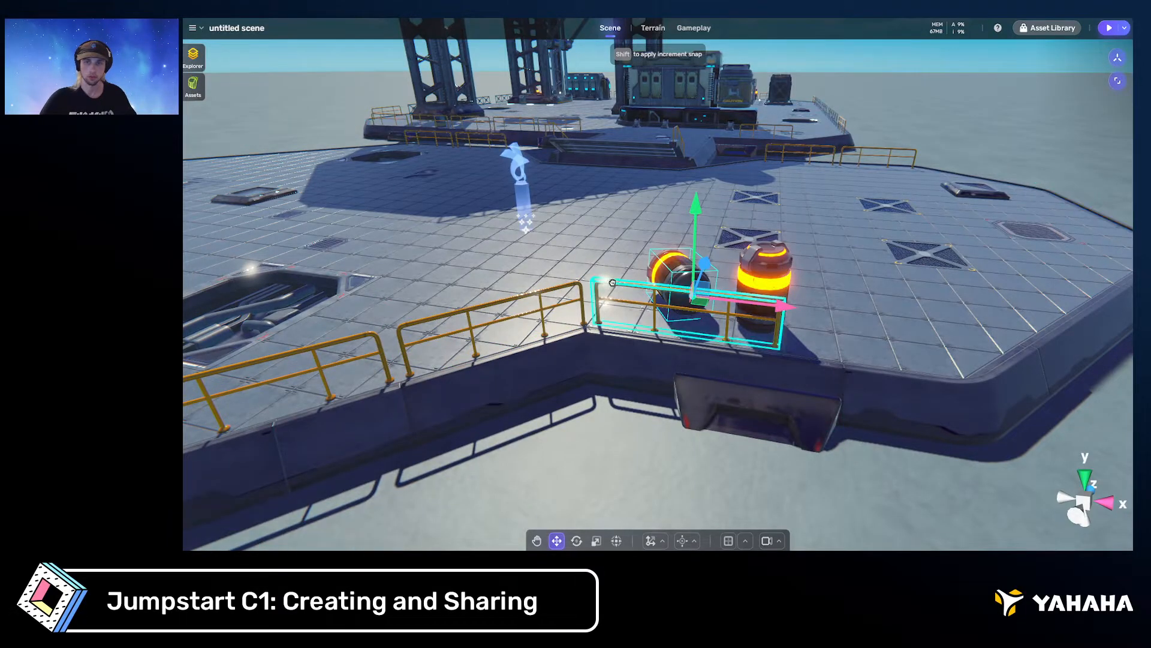
left_click(611, 286)
left_click(543, 291)
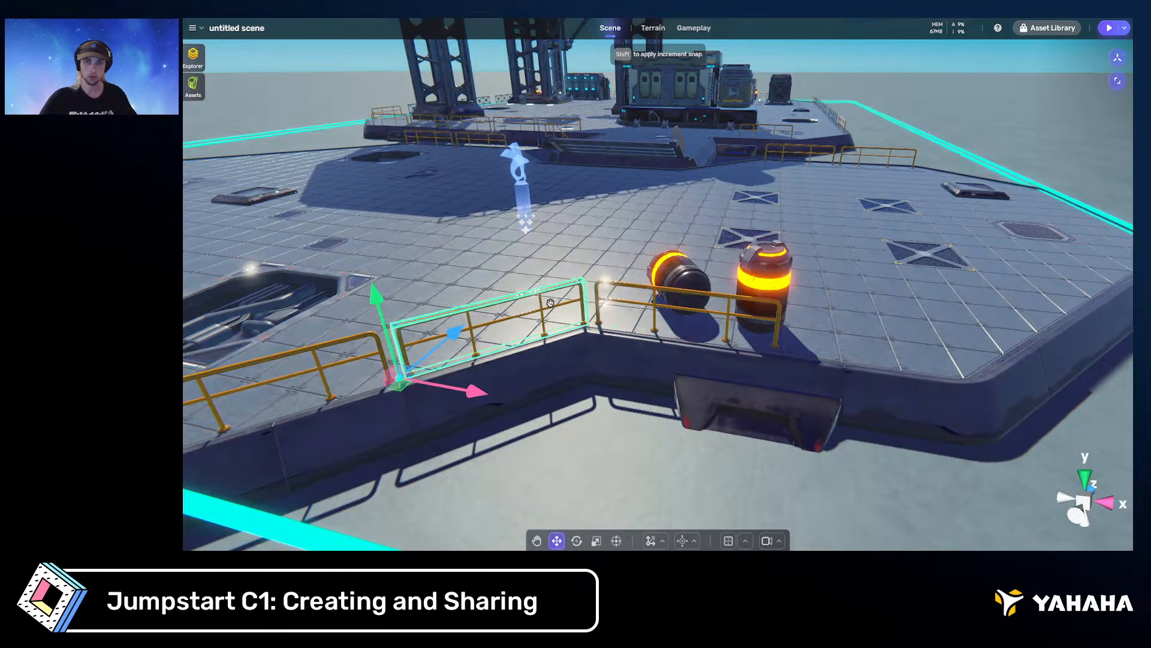
left_click(650, 540)
left_click(637, 517)
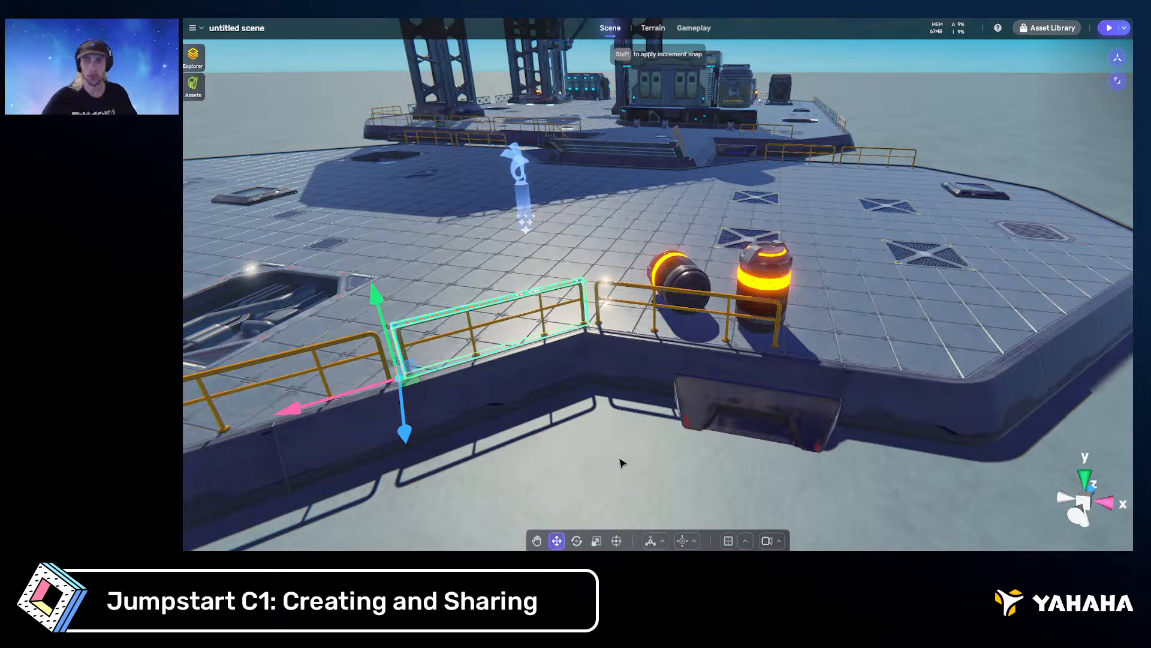
Check the Center and Pivot handle position options for the selected middle railing section
left_click(684, 540)
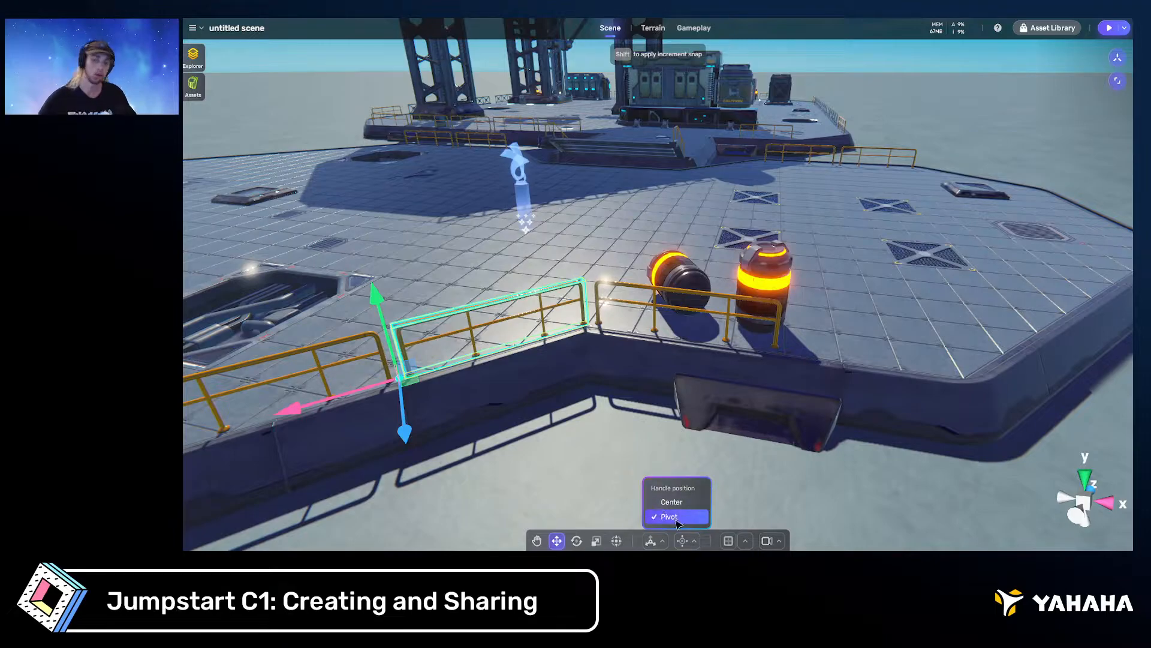
right_click_drag(664, 411, 626, 403)
key("w")
left_click(684, 540)
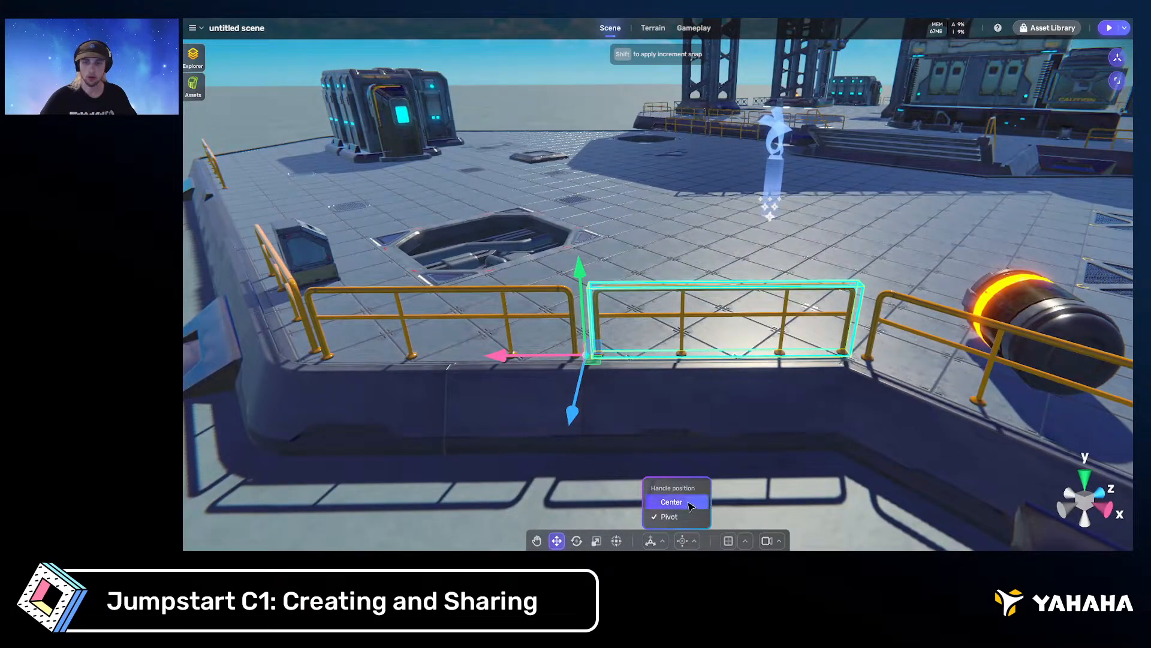
Examine up close where the selected railing's pivot handle sits relative to its posts and the platform edge
key("s")
right_click_drag(721, 440, 723, 449)
key("w")
key("s")
key("w")
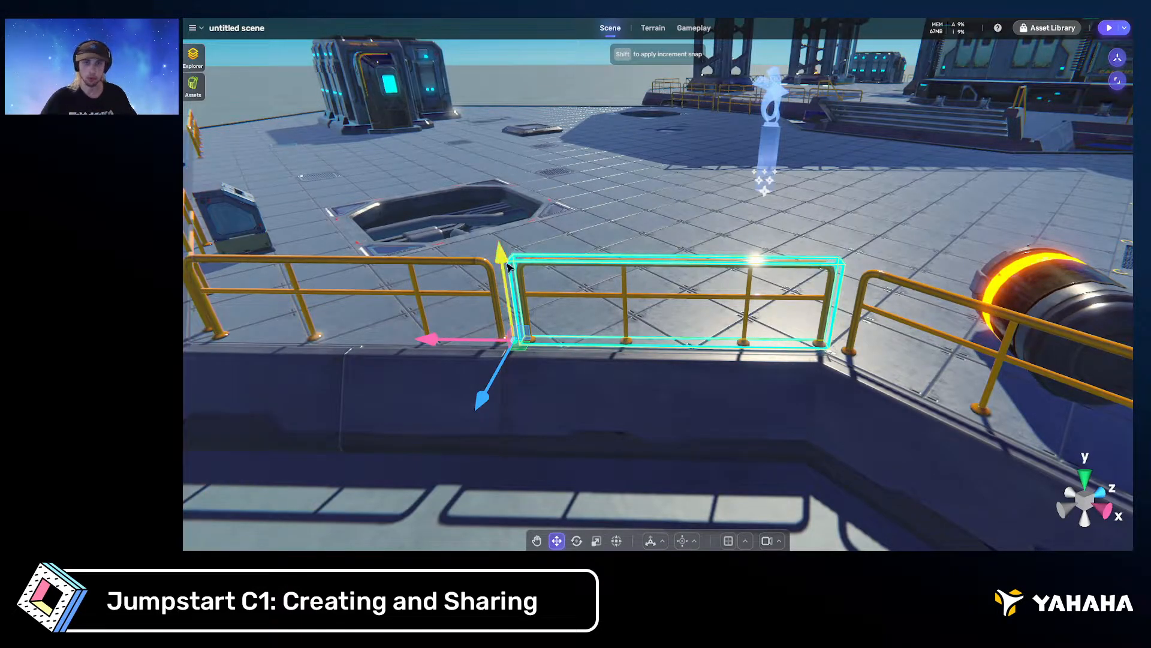
key("w")
right_click_drag(703, 268, 672, 267)
key("s")
key("d")
key("w")
key("s")
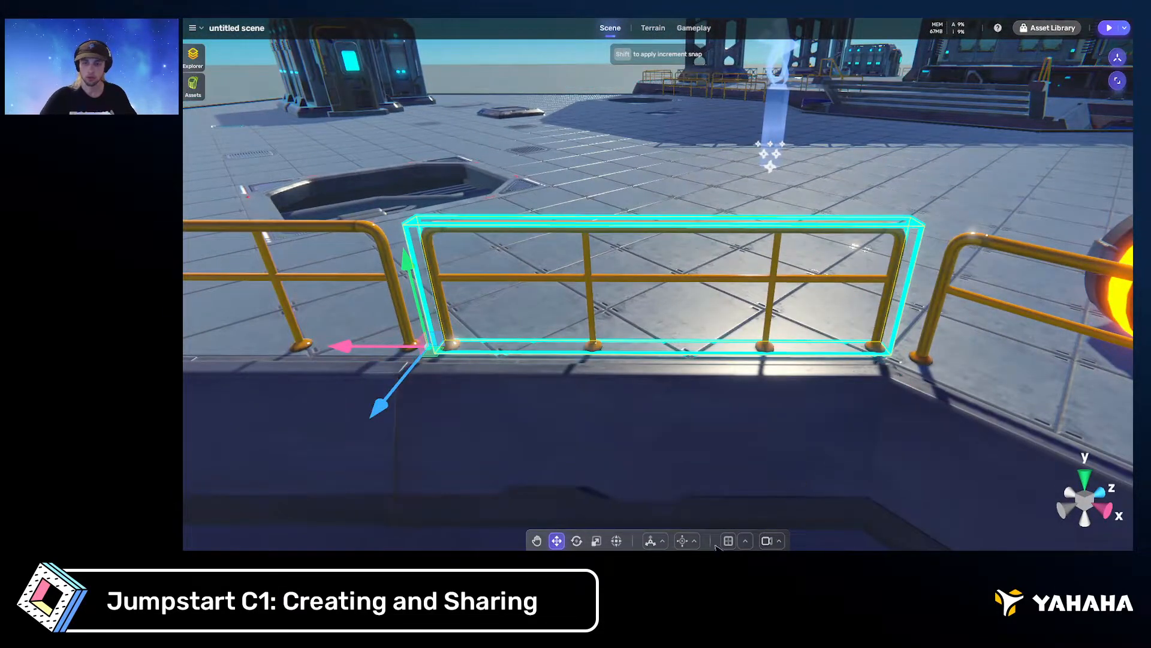
Set the railing's handle position to Center and back to Pivot to compare where the handles sit
left_click(662, 541)
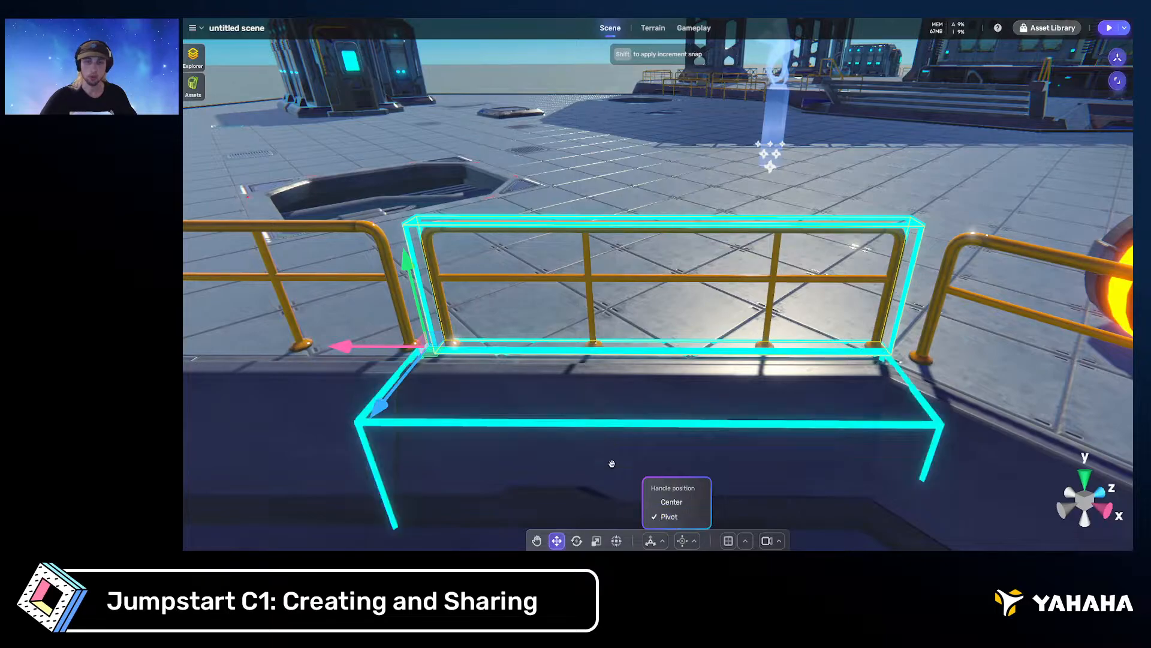
right_click_drag(639, 385, 655, 389)
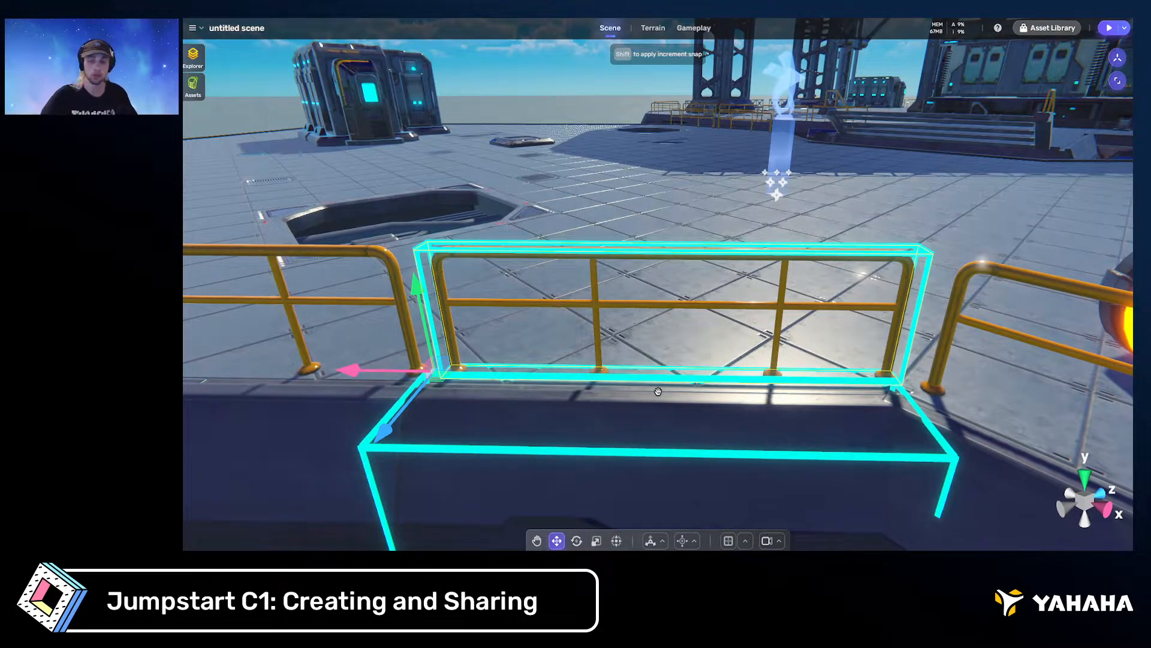
left_click(684, 540)
left_click(681, 501)
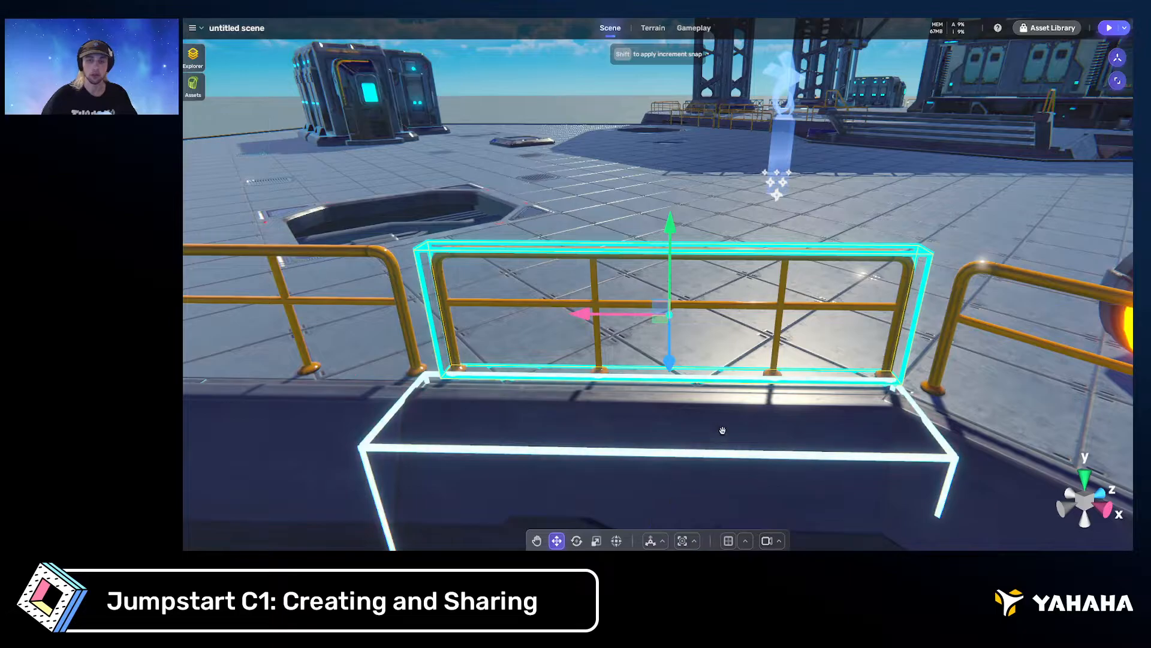
mouse_move(722, 431)
right_mouse_down()
mouse_move(634, 423)
mouse_move(733, 438)
right_mouse_up()
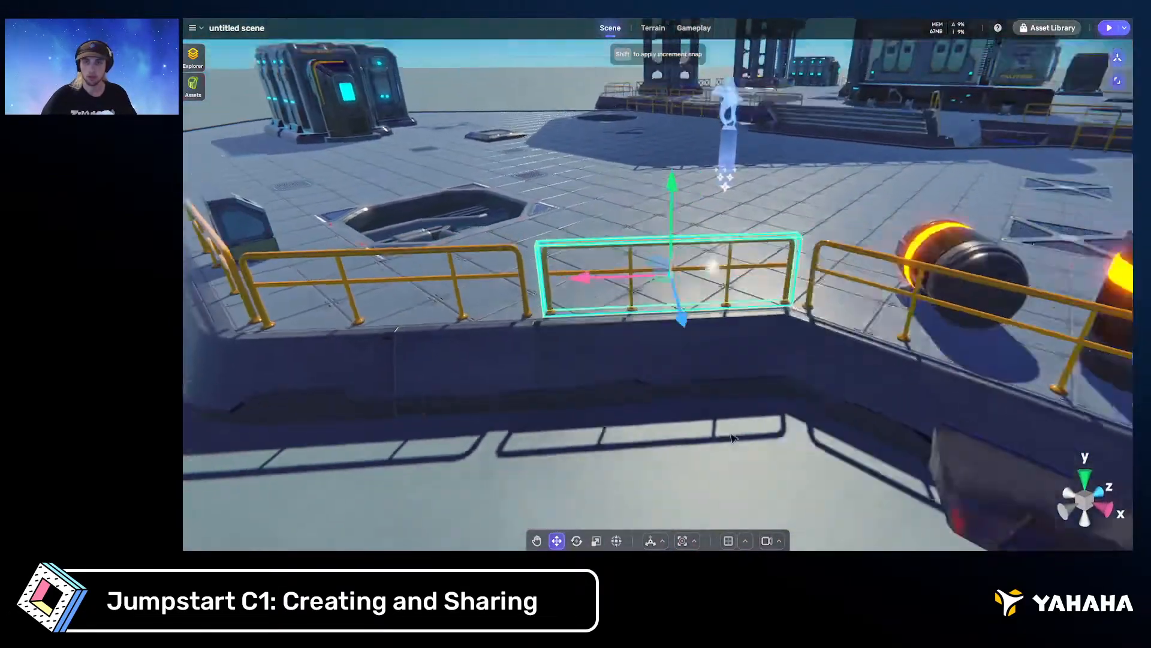
scroll(732, 438, "down", 3)
left_click(694, 541)
left_click(705, 511)
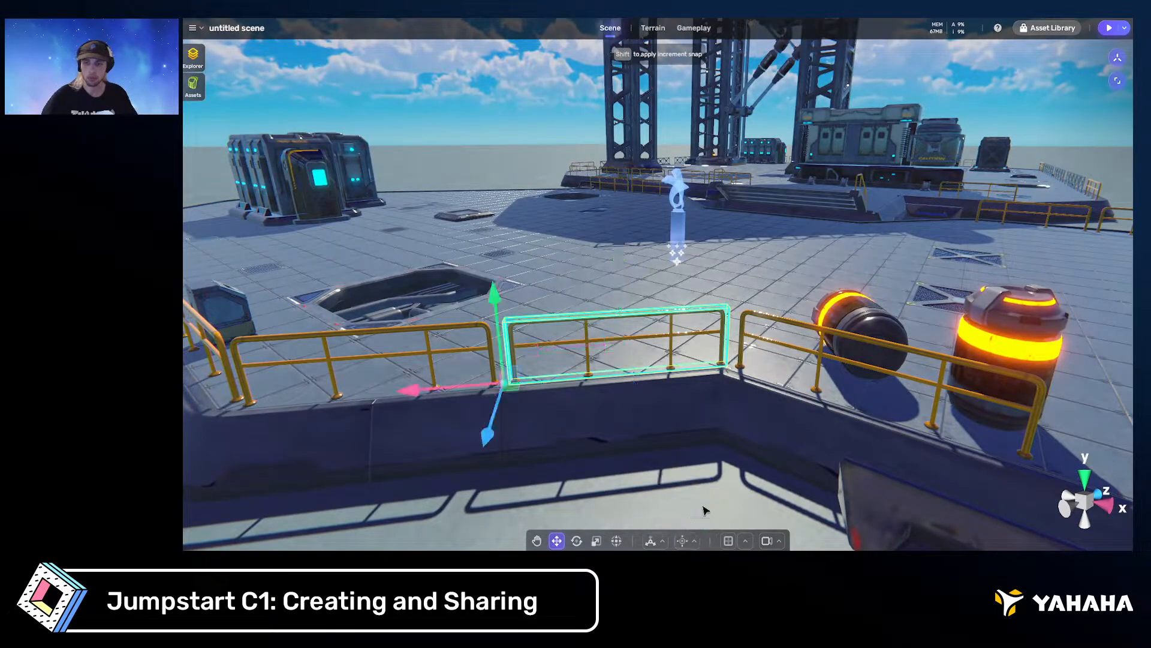
Select the fallen barrel and compare its Center and Pivot handle positions, ending on Pivot
left_click(865, 354)
right_click_drag(864, 354, 751, 371)
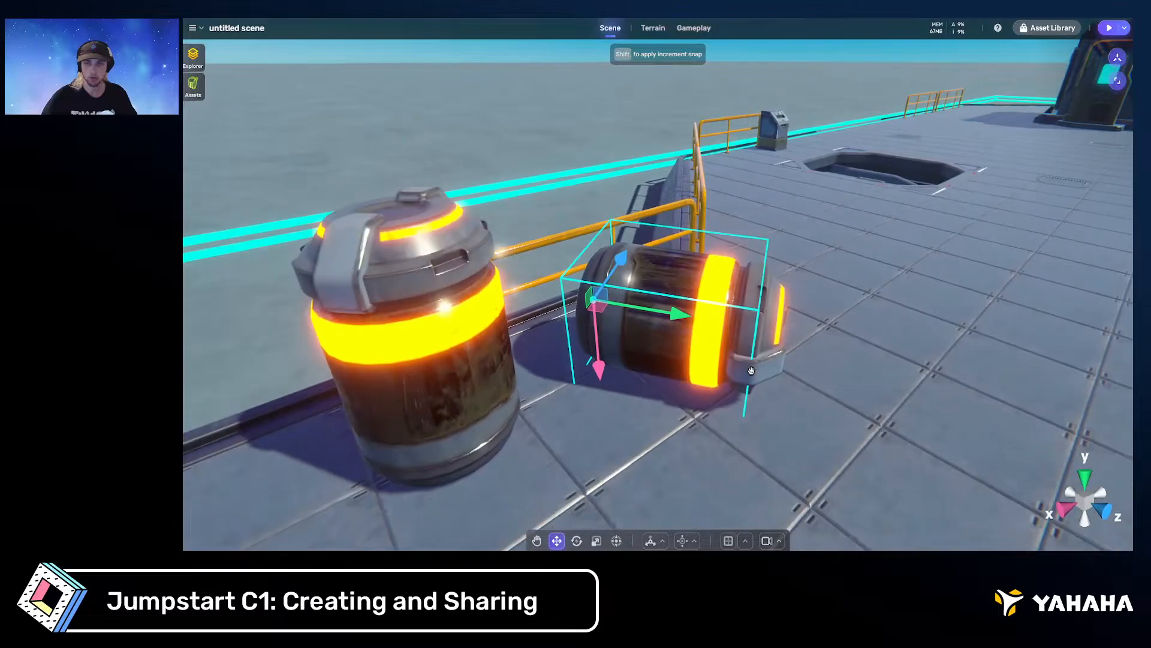
left_click(694, 541)
left_click(690, 499)
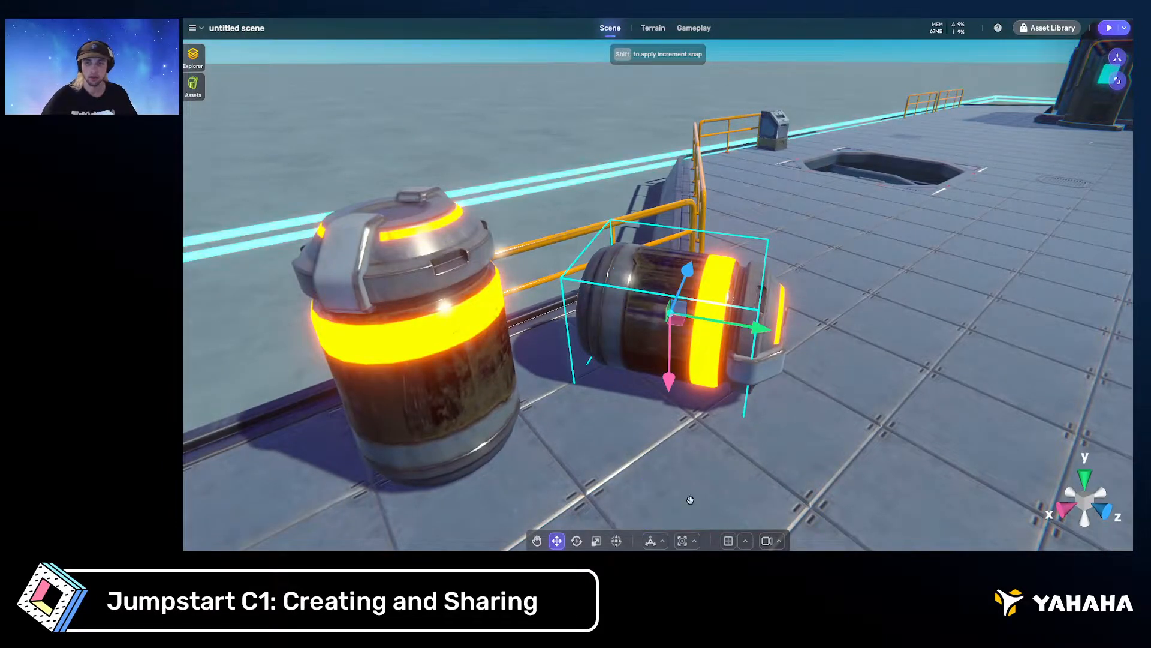
left_click(694, 541)
left_click(676, 514)
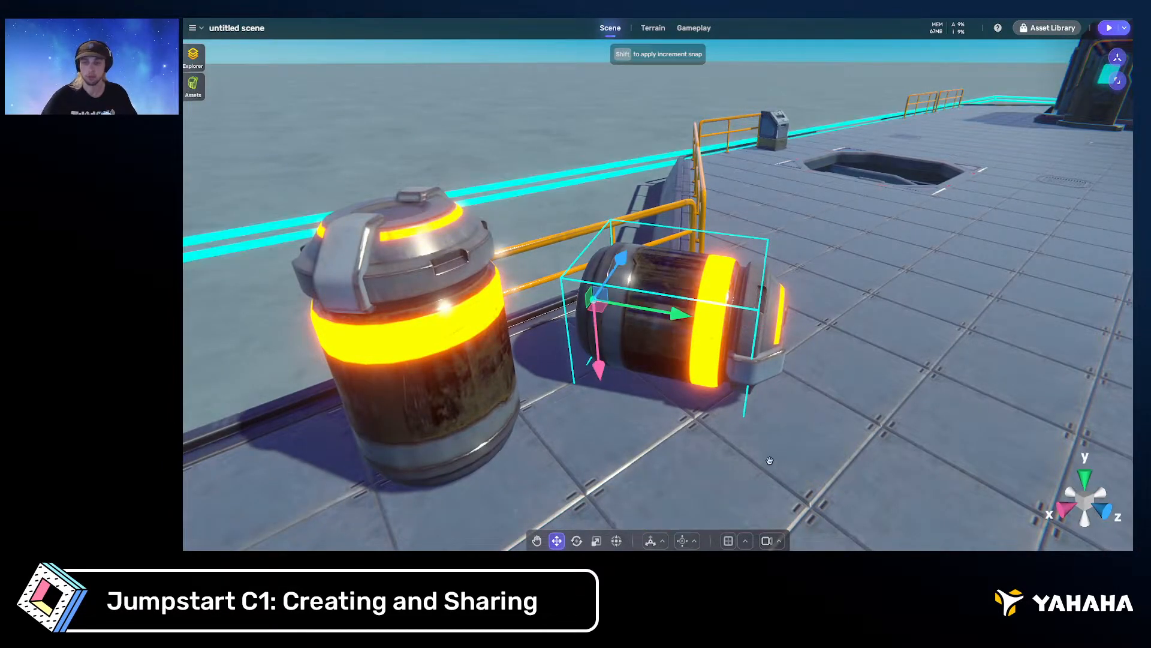
Turn on the scene grid, open the Grid Settings, and look for the grid across the whole terrain
right_click_drag(770, 461, 903, 441)
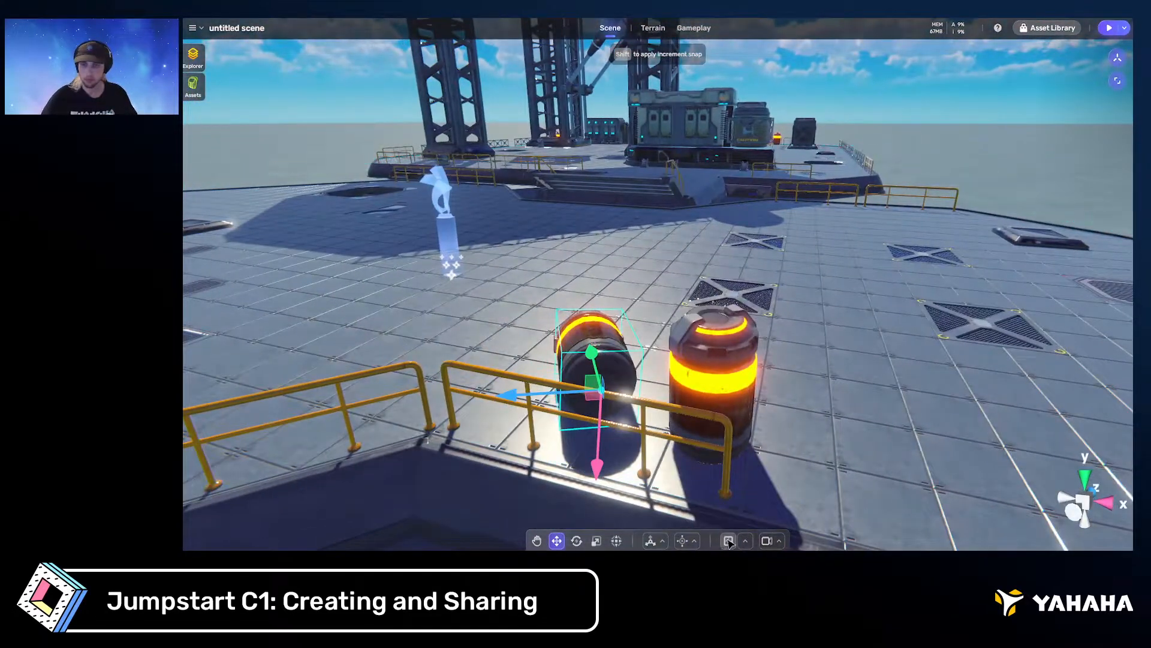
right_click_drag(756, 459, 748, 482)
scroll(789, 483, "down", 15)
scroll(748, 482, "down", 4)
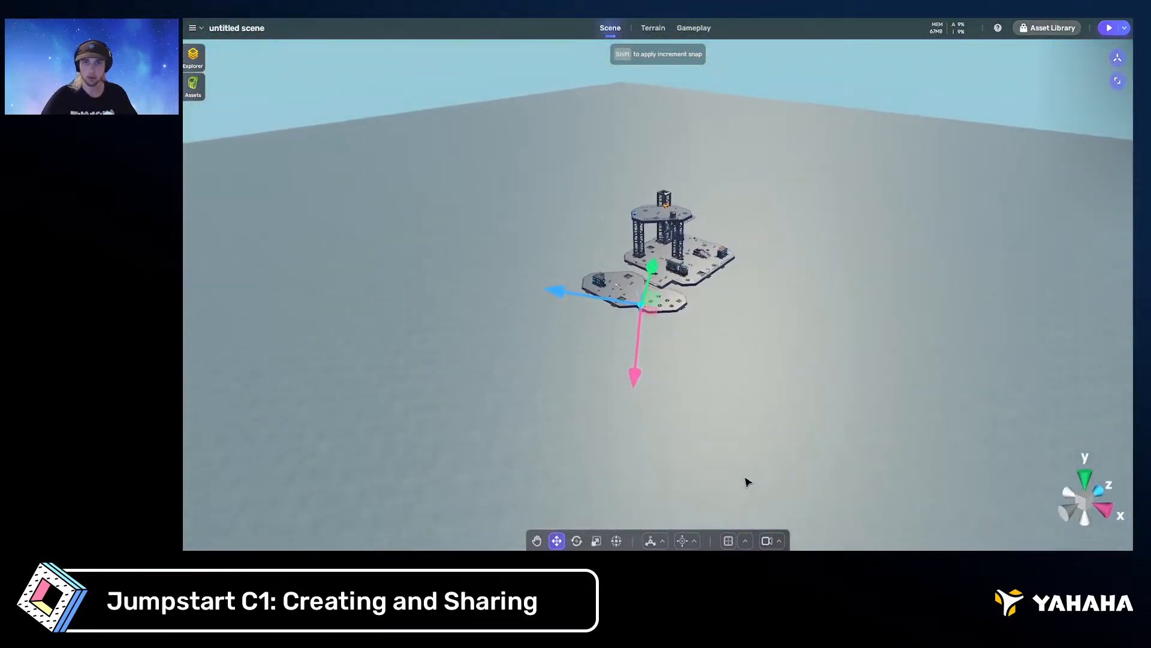
right_click_drag(722, 457, 635, 450)
left_click(728, 541)
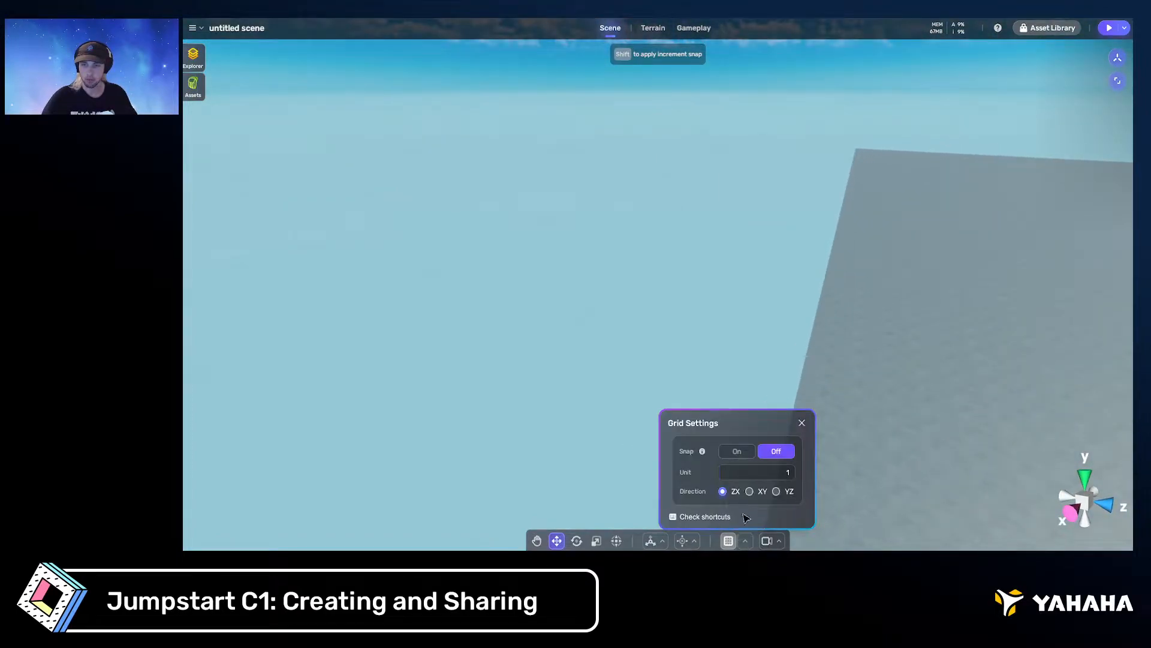
left_click(730, 476)
right_click_drag(664, 399, 740, 380)
key("s")
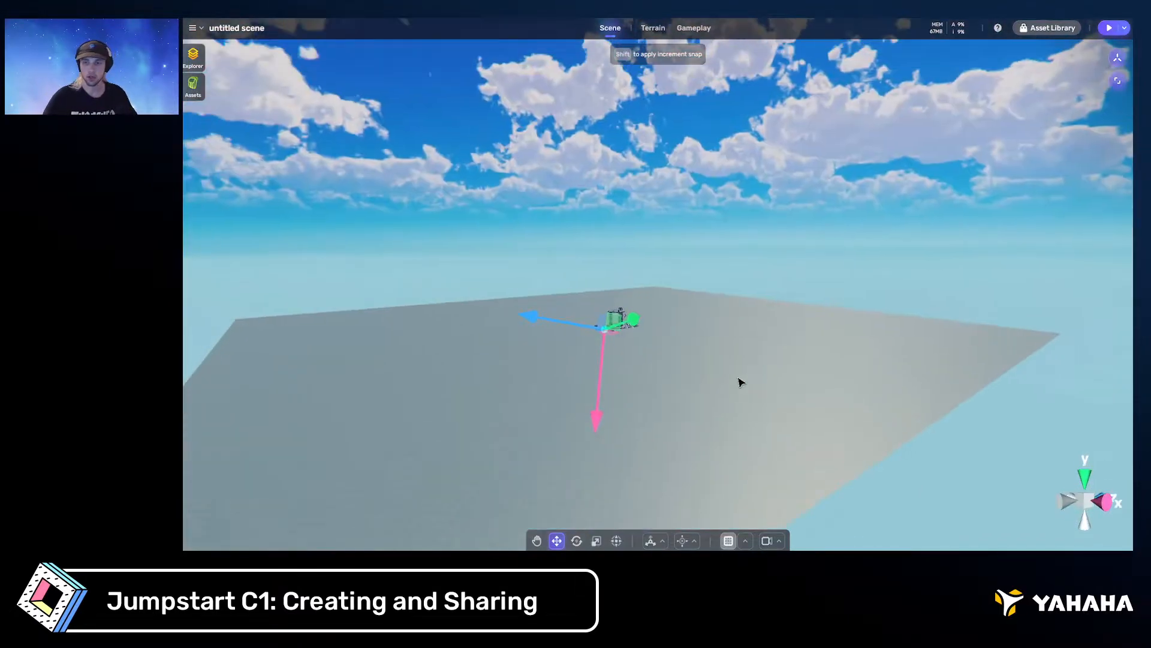
Check the grid's snap, unit and direction settings and turn the grid off
left_click(728, 540)
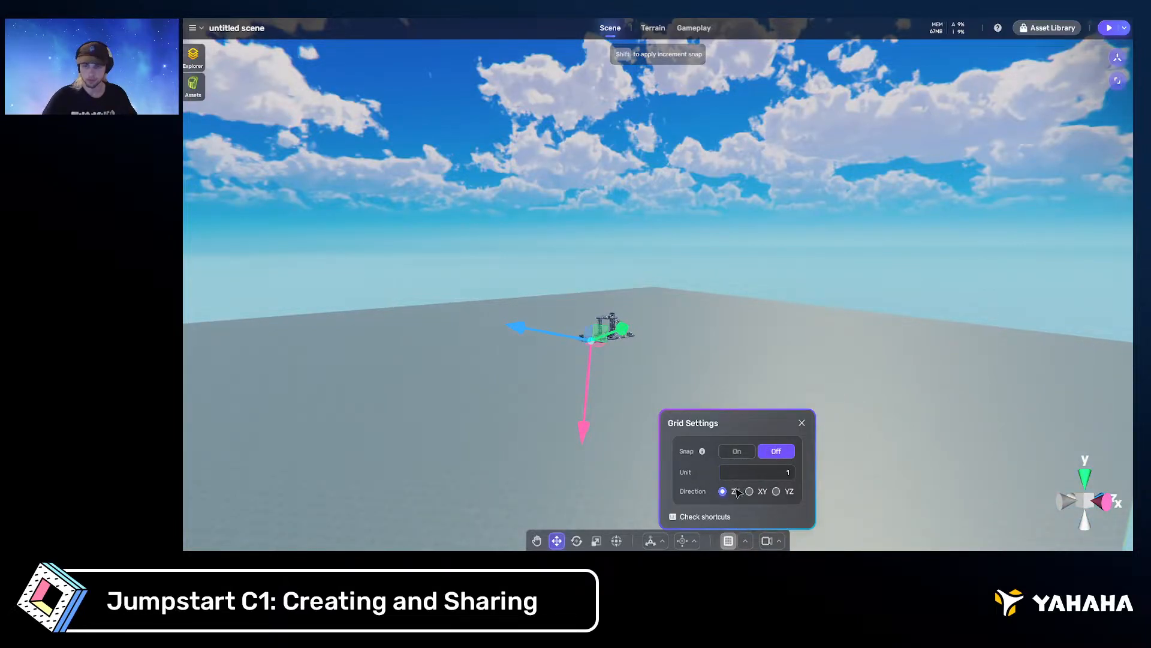
left_click_drag(758, 470, 731, 472)
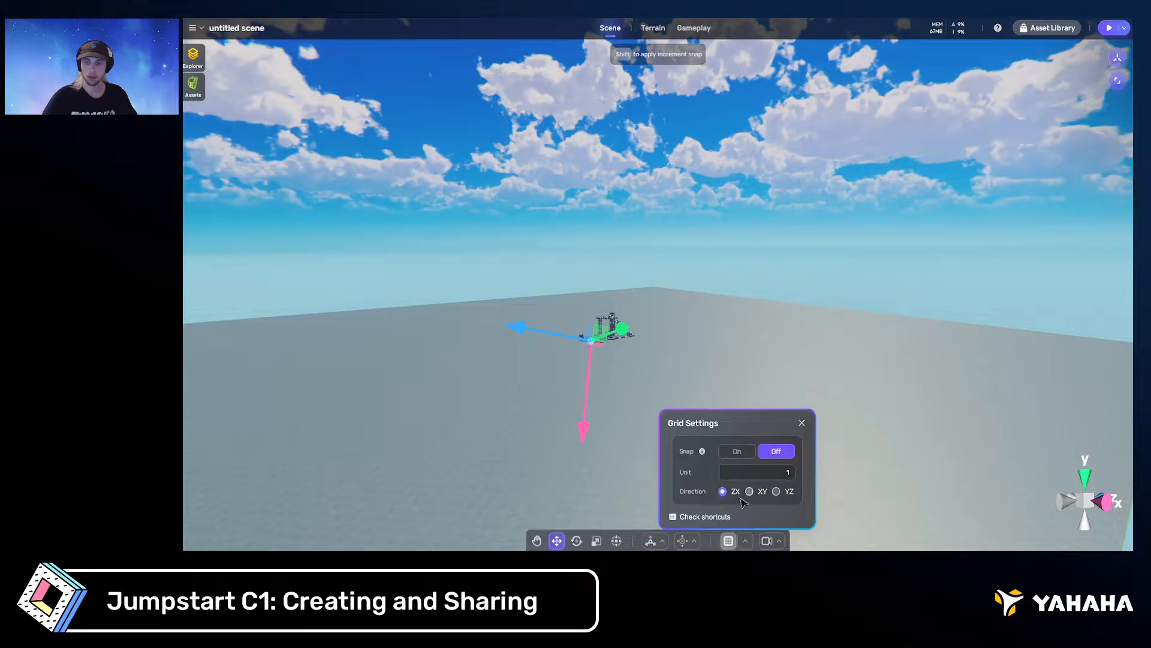
left_click(728, 540)
left_click(728, 540)
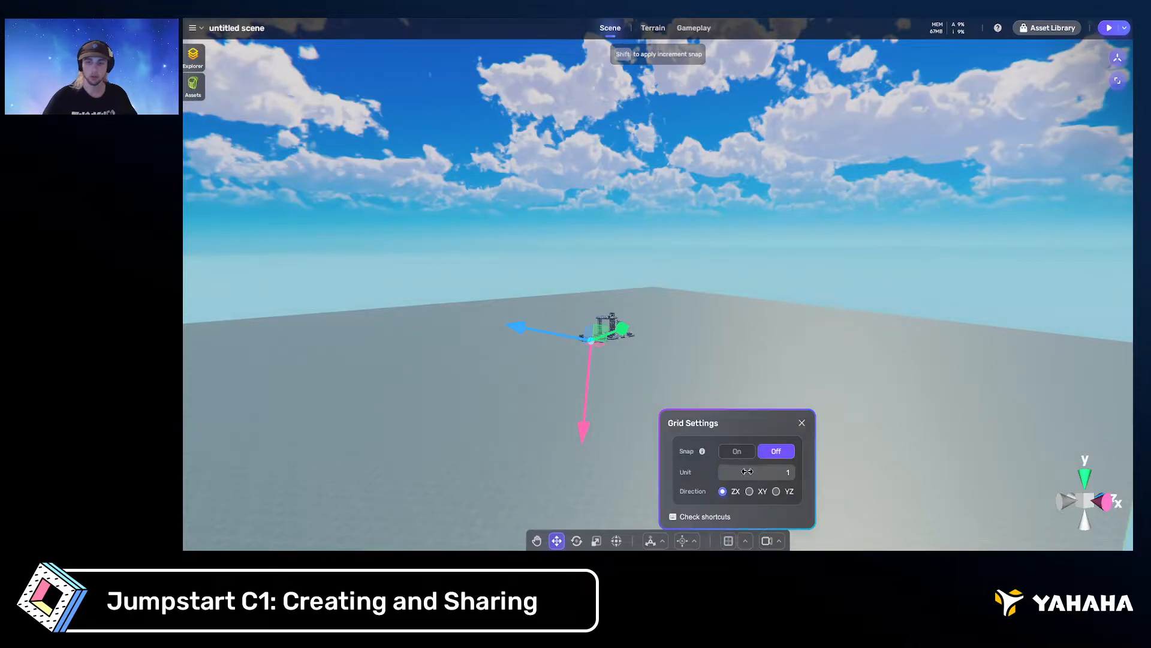
left_click(746, 541)
left_click(745, 541)
Deselect the barrel, frame all the platforms from a distance, and save this camera view under its default name
left_click(779, 542)
right_click_drag(806, 414, 801, 442)
key("w")
key("a")
left_click(822, 133)
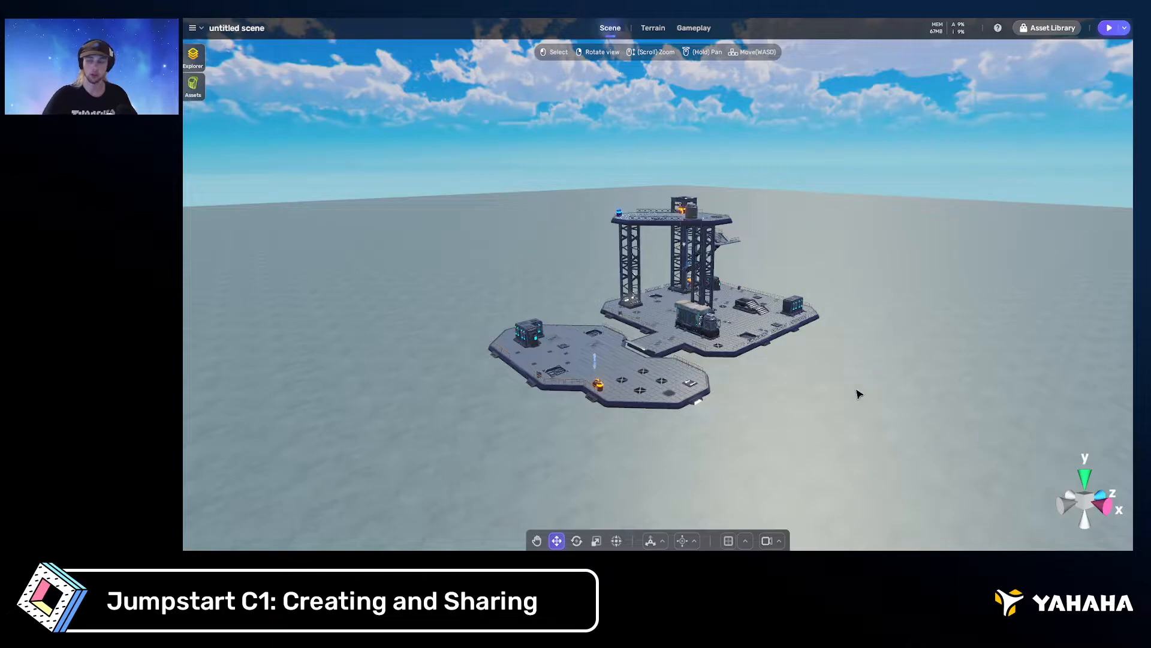
left_click(777, 543)
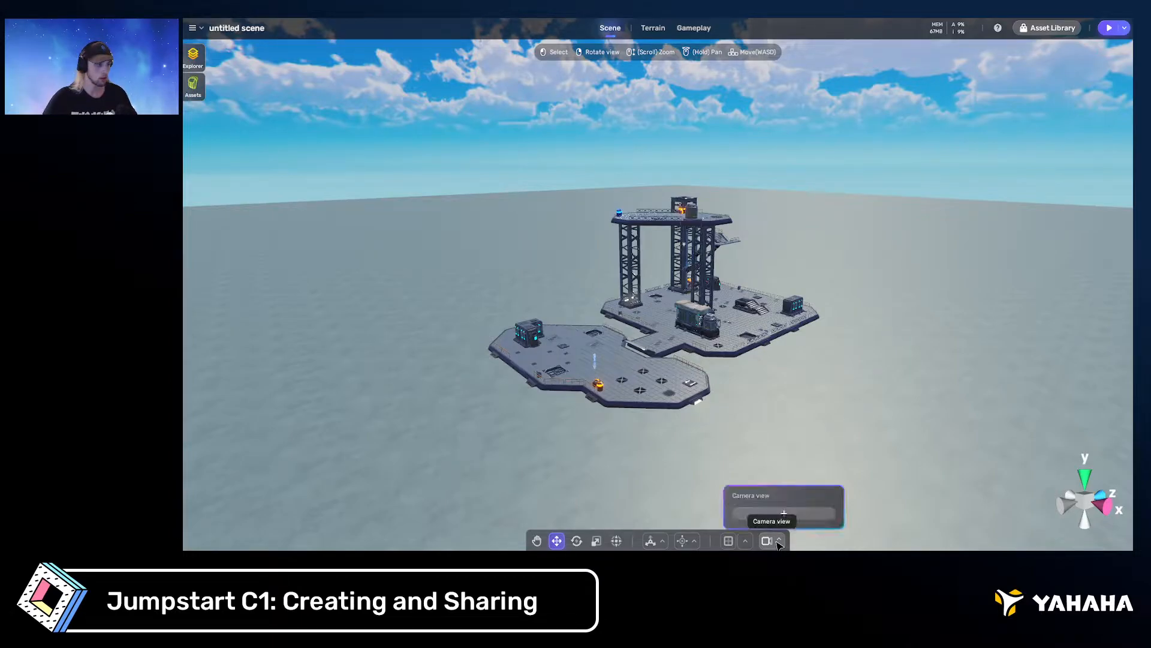
left_click(800, 515)
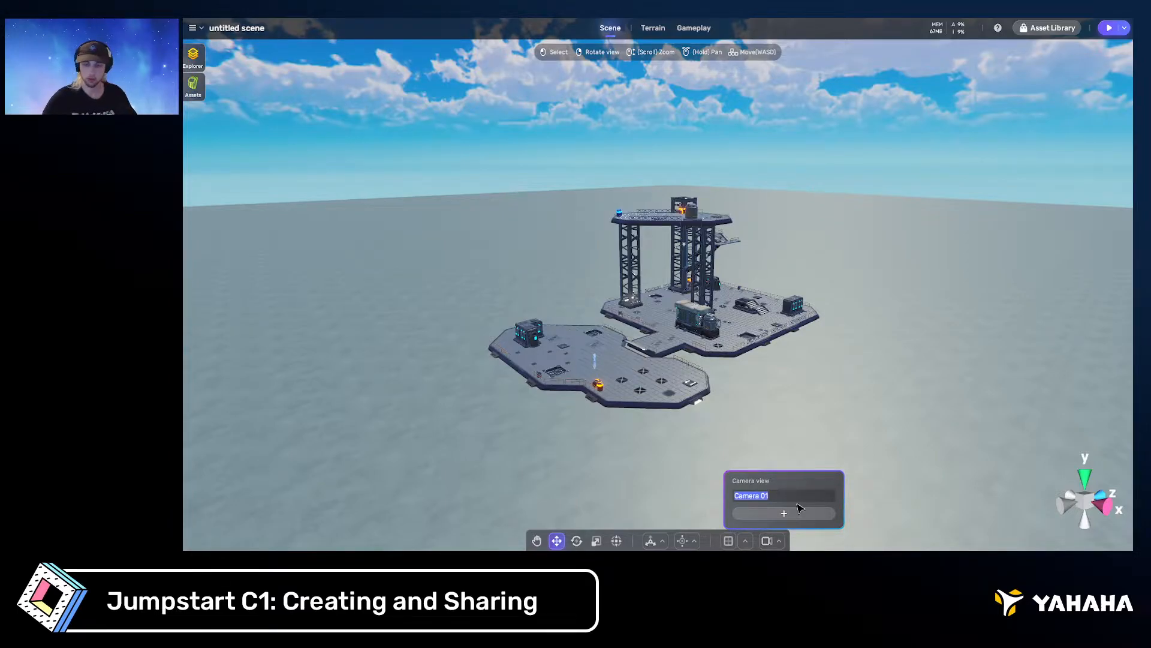
key("Return")
Move the camera to another side of the platforms and return to the saved Camera 01 view
right_click_drag(771, 410, 781, 403)
key("w")
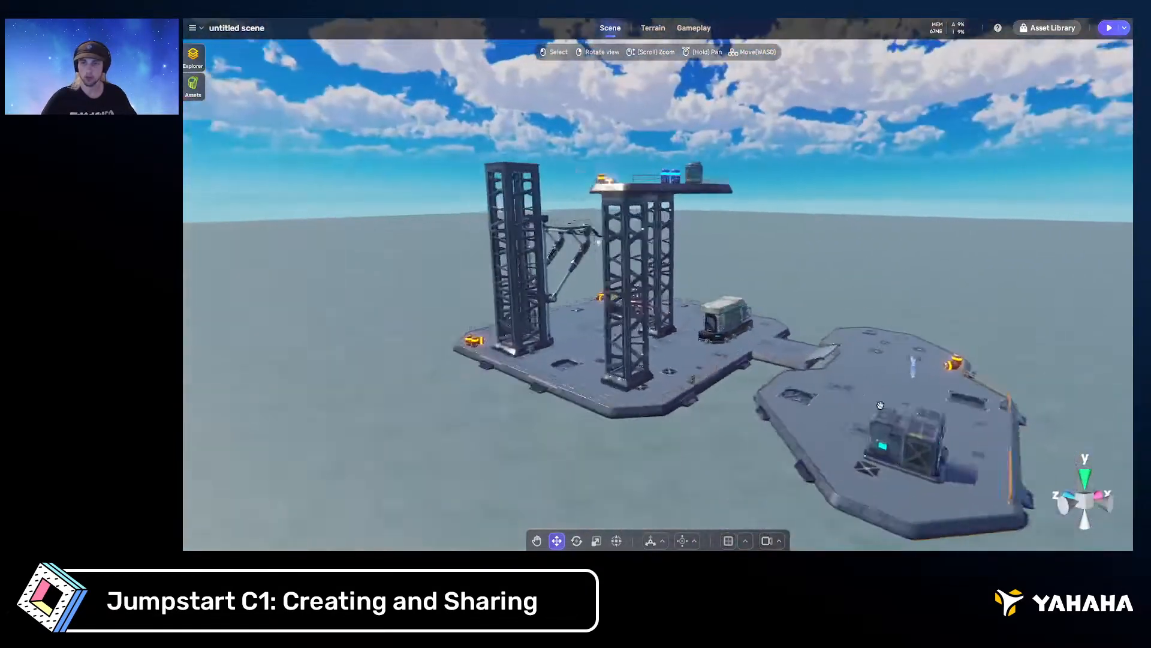
left_click(781, 540)
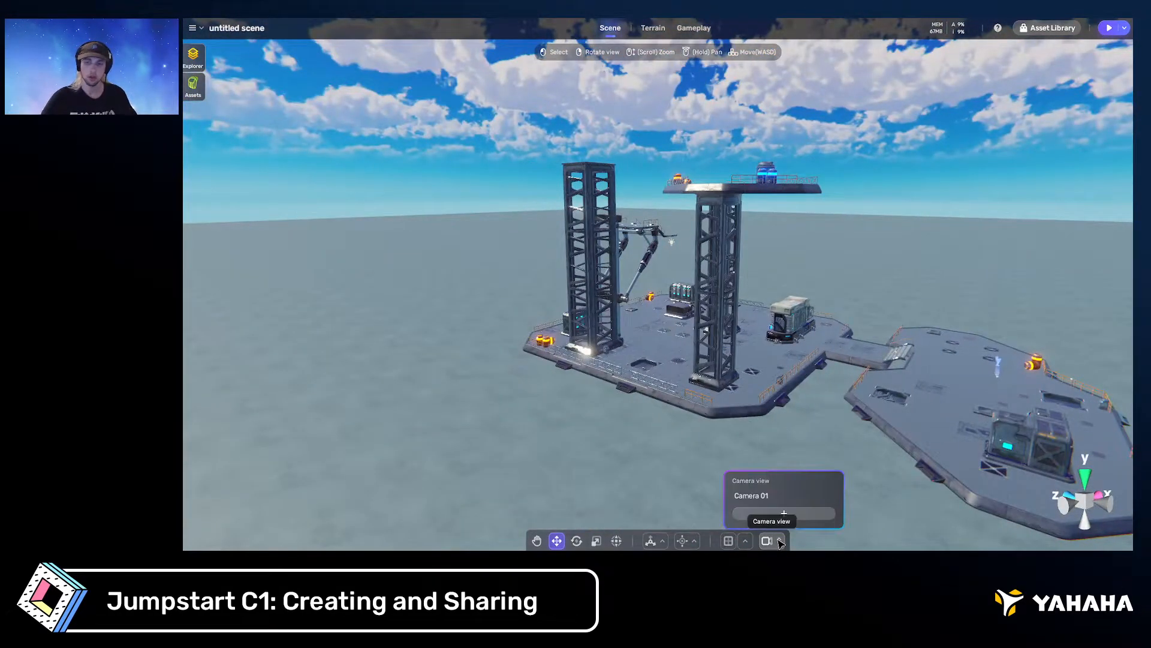
left_click(771, 496)
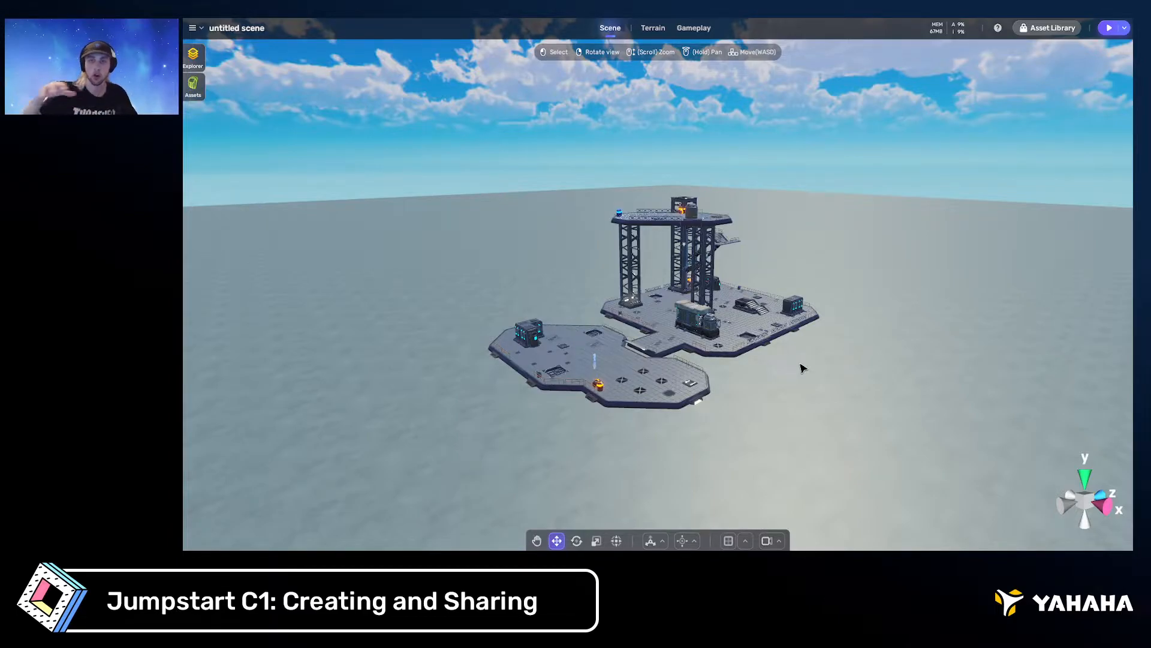
Frame the platforms from their far side at a distance and save it as a second camera view under its default name
key("d")
right_click_drag(804, 368, 601, 373)
key("w")
key("w")
key("d")
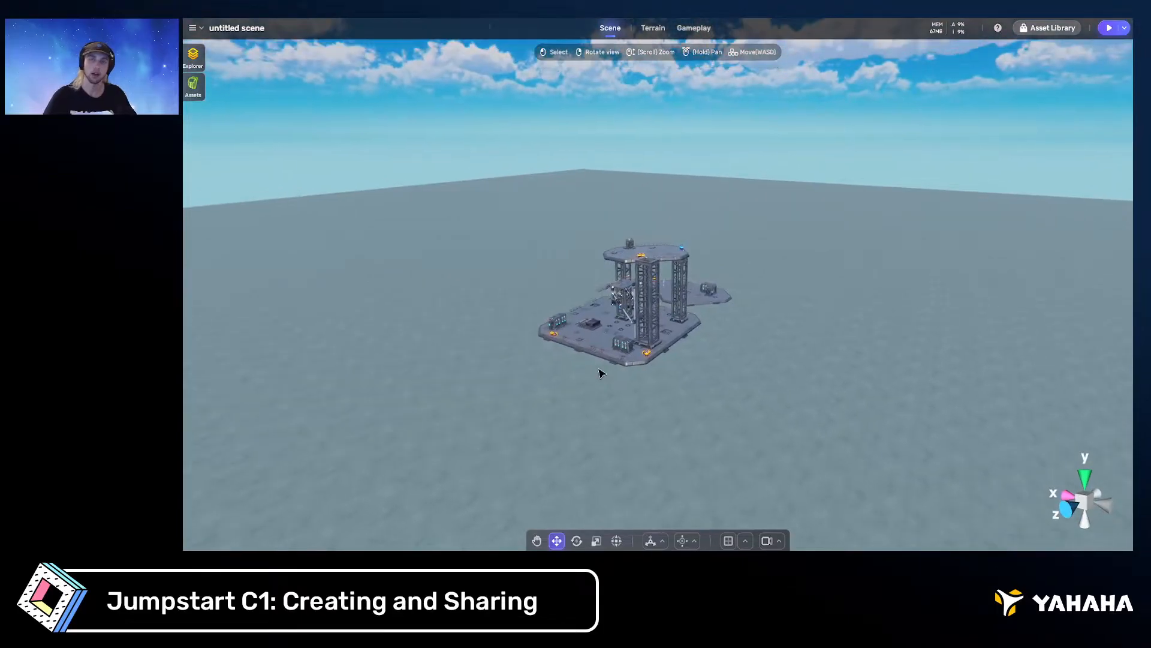
left_click(767, 541)
left_click(783, 513)
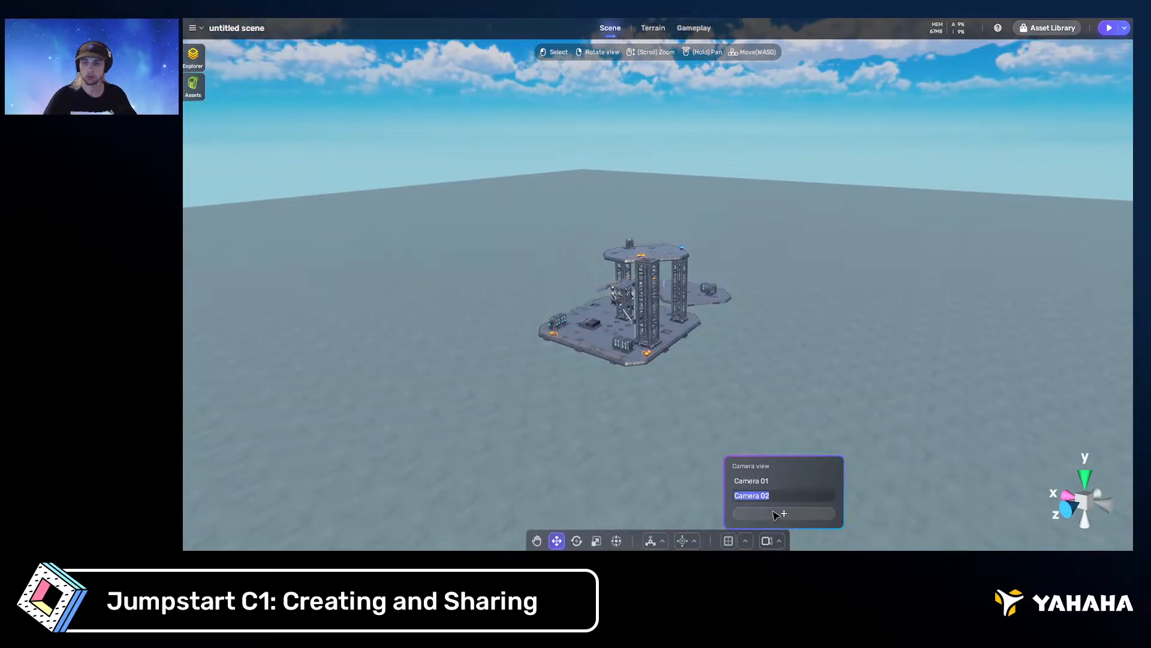
key("Return")
Frame the tower from a low, close position in front of the nearer platform and save it as a third camera view
right_click_drag(800, 363, 634, 333)
key("w")
key("w")
scroll(634, 332, "up", 2)
scroll(635, 333, "down", 5)
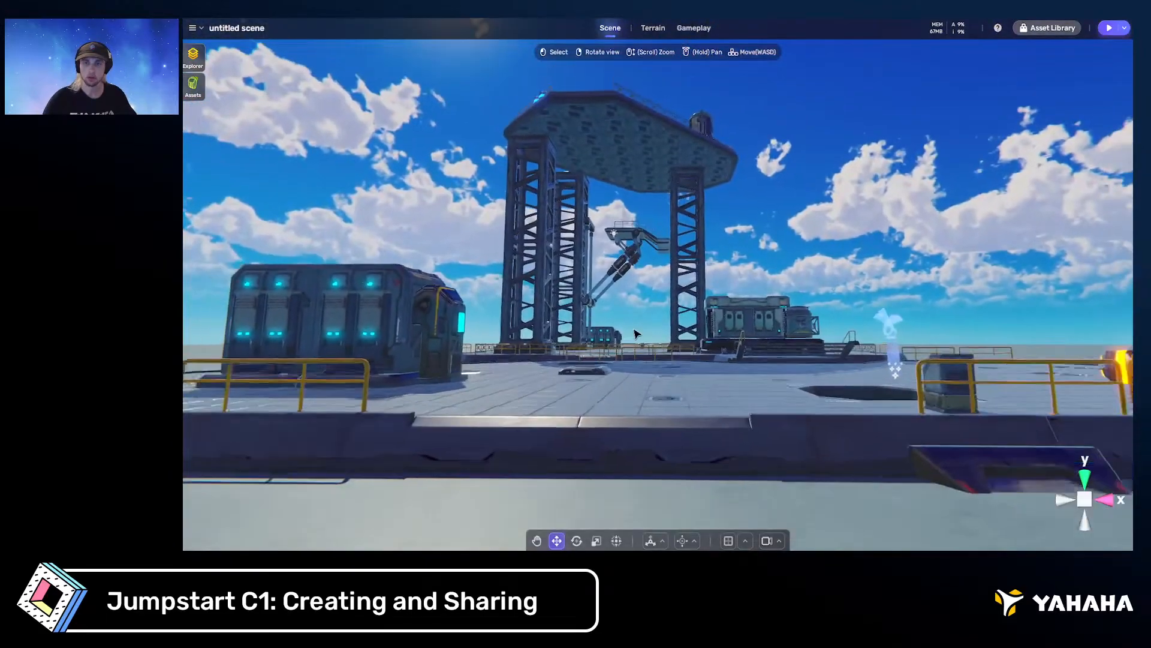
scroll(636, 333, "up", 3)
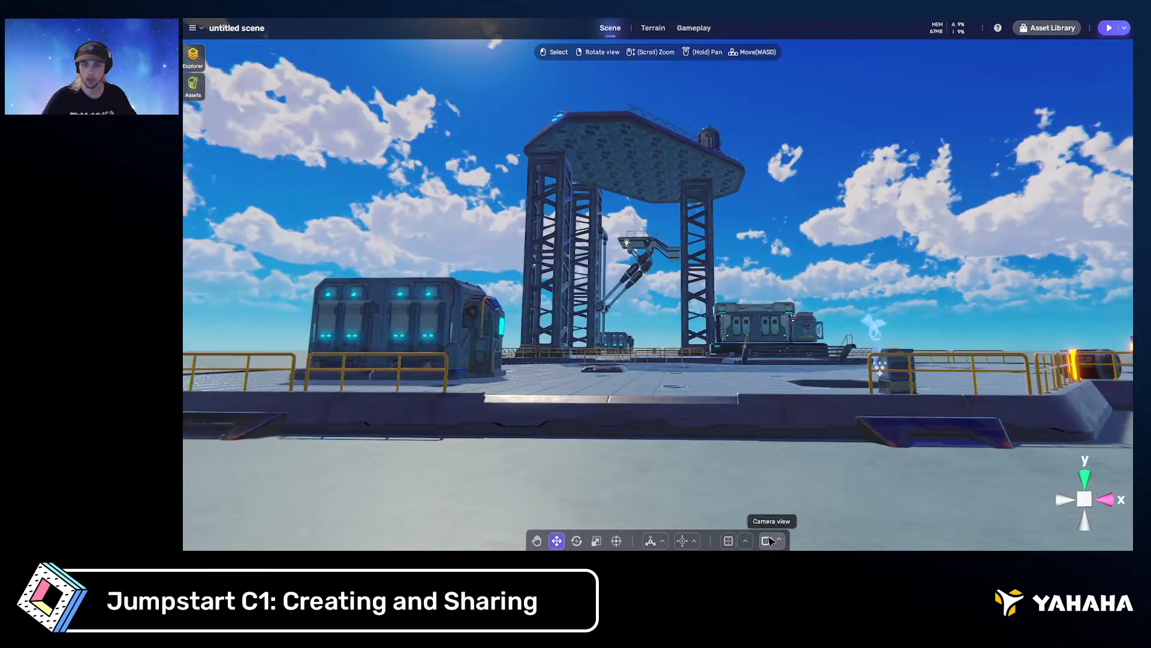
left_click(777, 541)
left_click(784, 514)
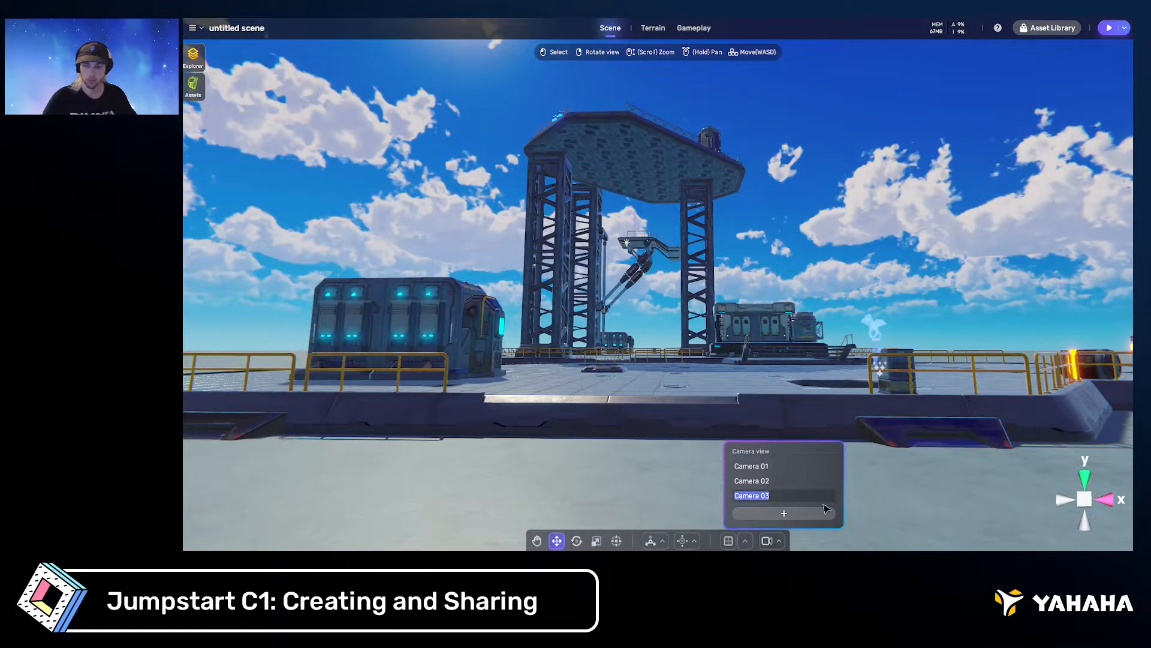
Recall the saved views Camera 01, Camera 02 and Camera 03 in turn to compare them
left_click(752, 465)
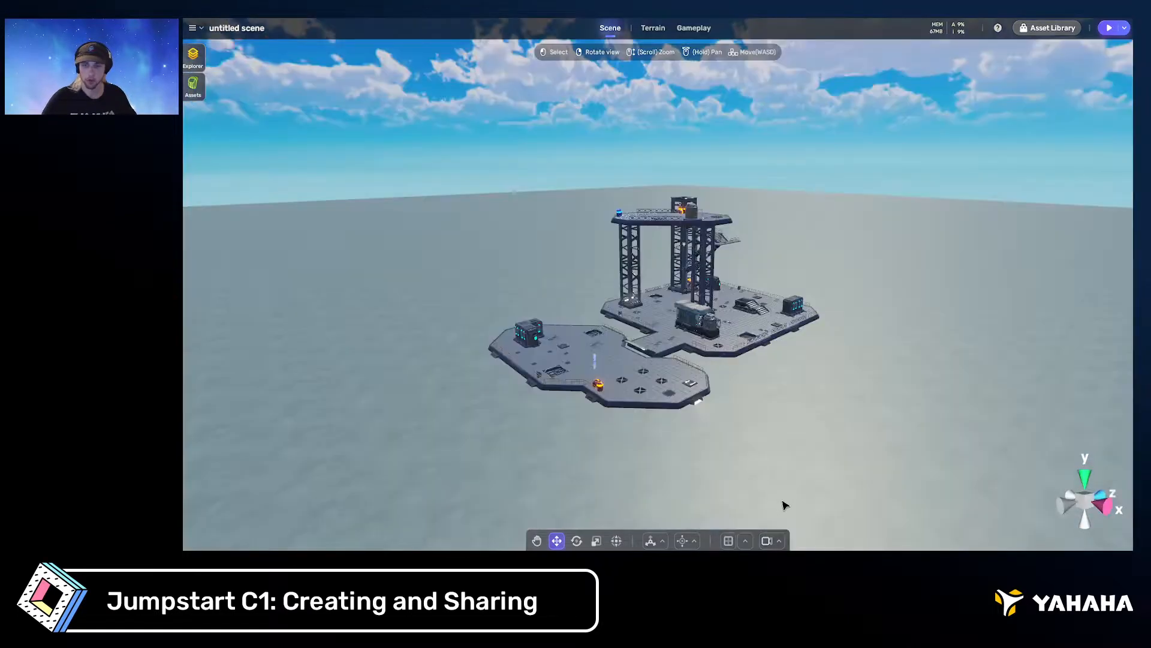
left_click(767, 539)
left_click(753, 480)
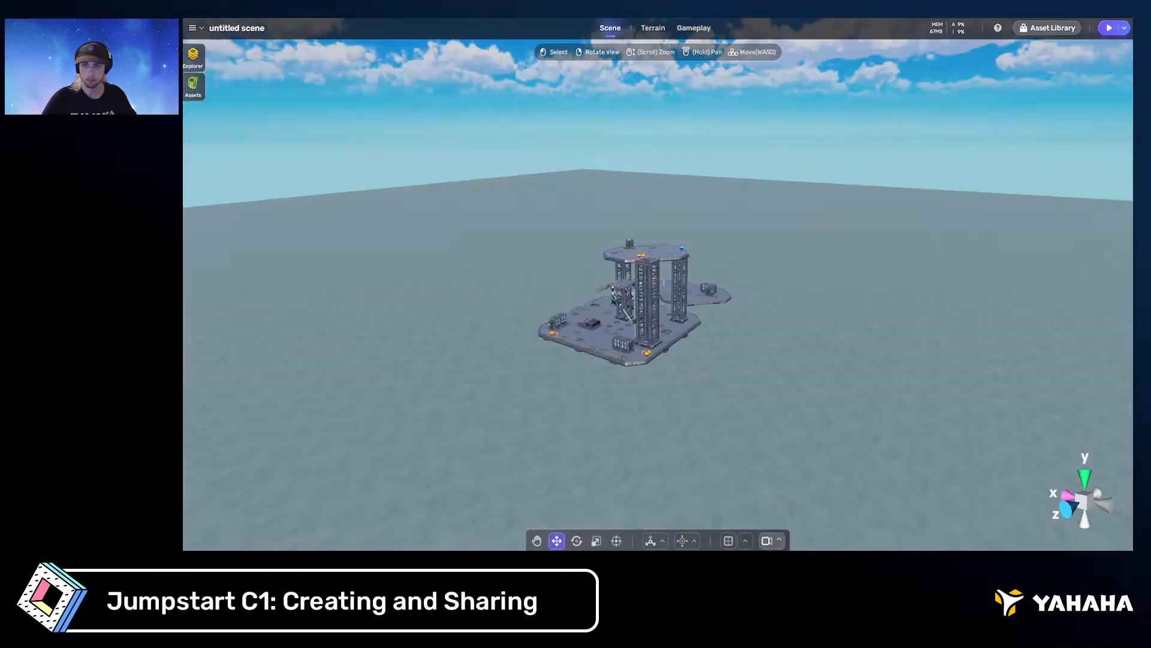
left_click(771, 541)
left_click(773, 495)
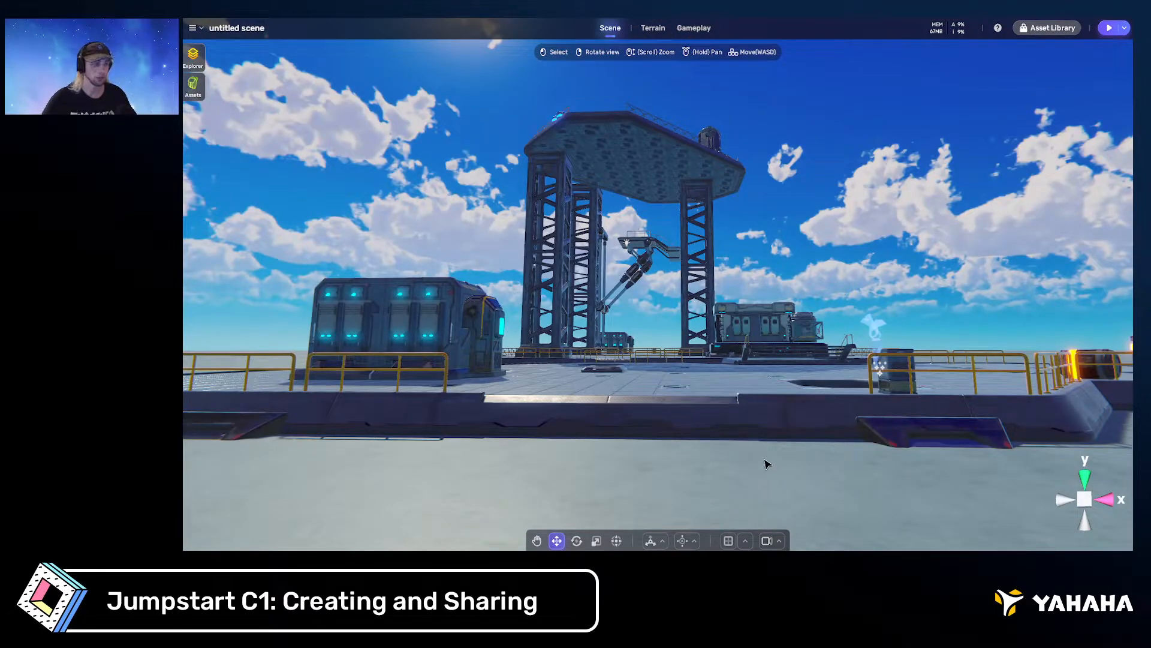
Select the yellow railing segment on the lower platform's edge, between the floor hatch and the glowing barrels
right_click_drag(751, 424, 769, 442)
key("w")
key("s")
key("w")
key("s")
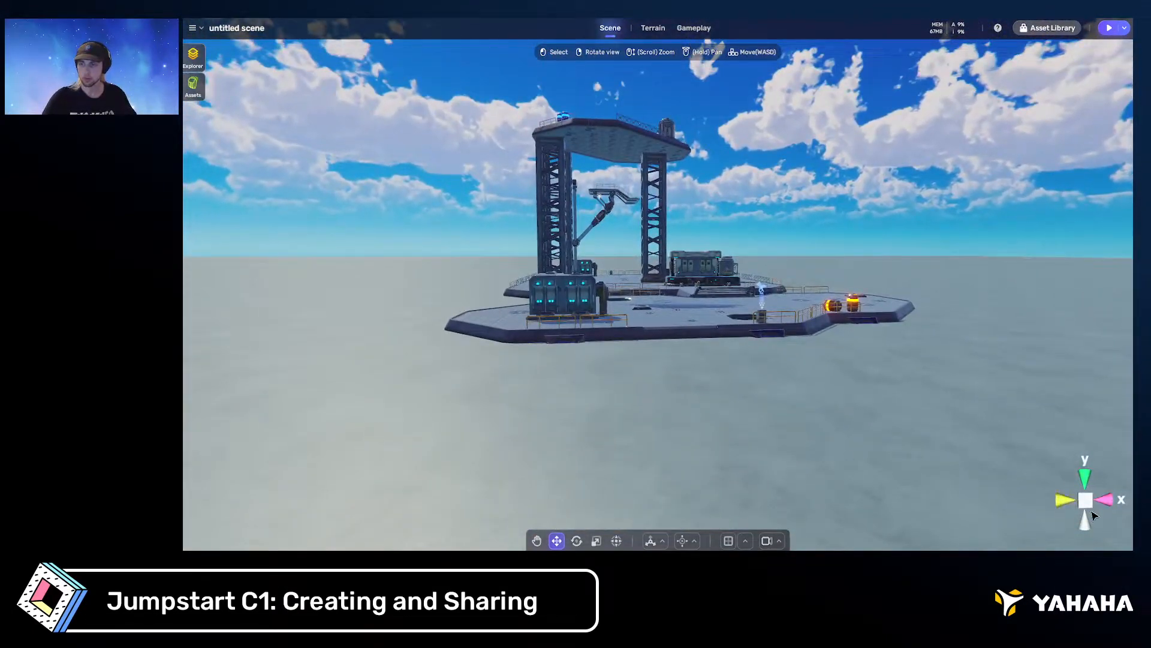
right_click_drag(1049, 500, 1017, 489)
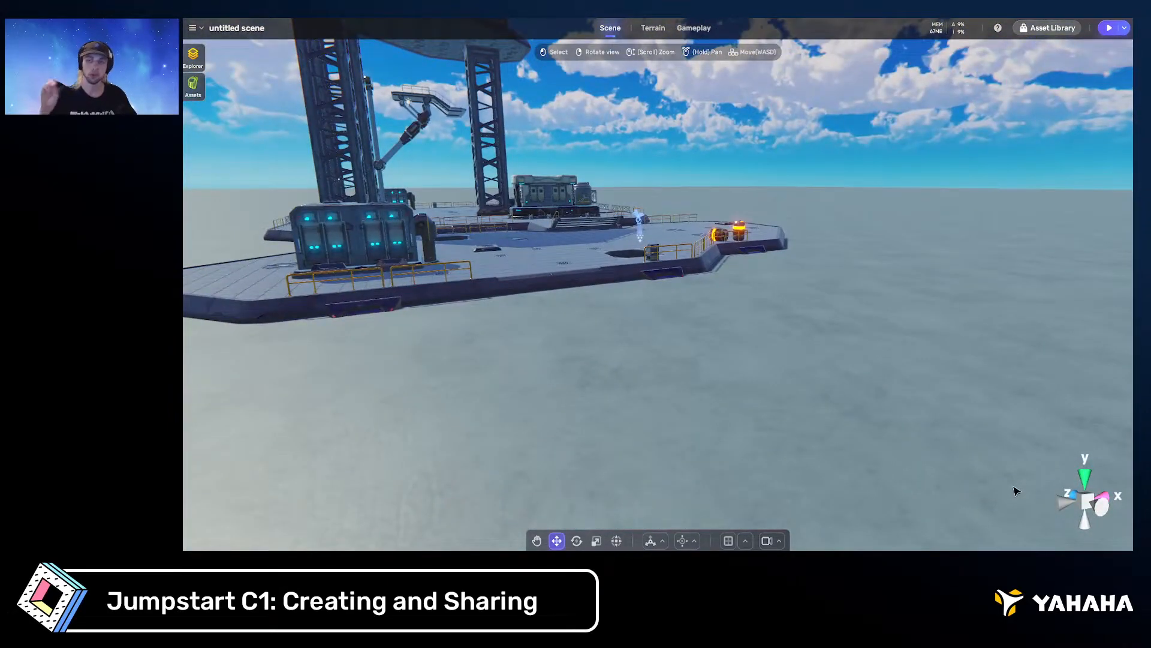
right_click_drag(1046, 478, 958, 464)
scroll(1013, 468, "up", 10)
left_click(714, 357)
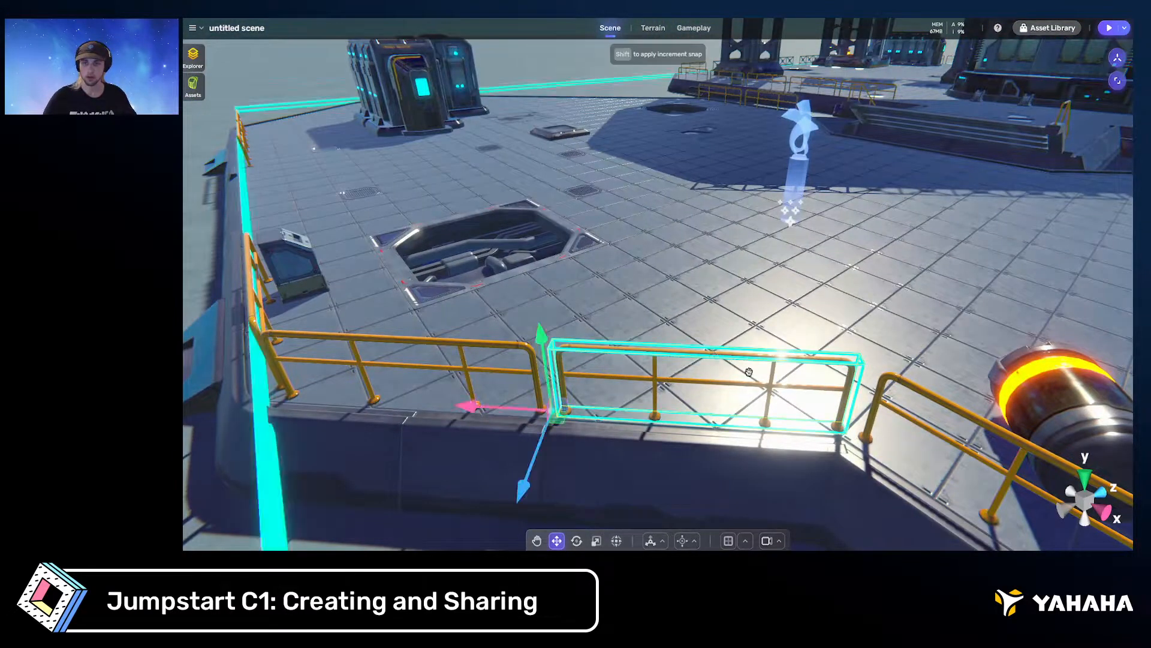
Try moving the selected railing with the move handles, first lifting it off the platform's edge
right_click_drag(791, 429, 832, 415)
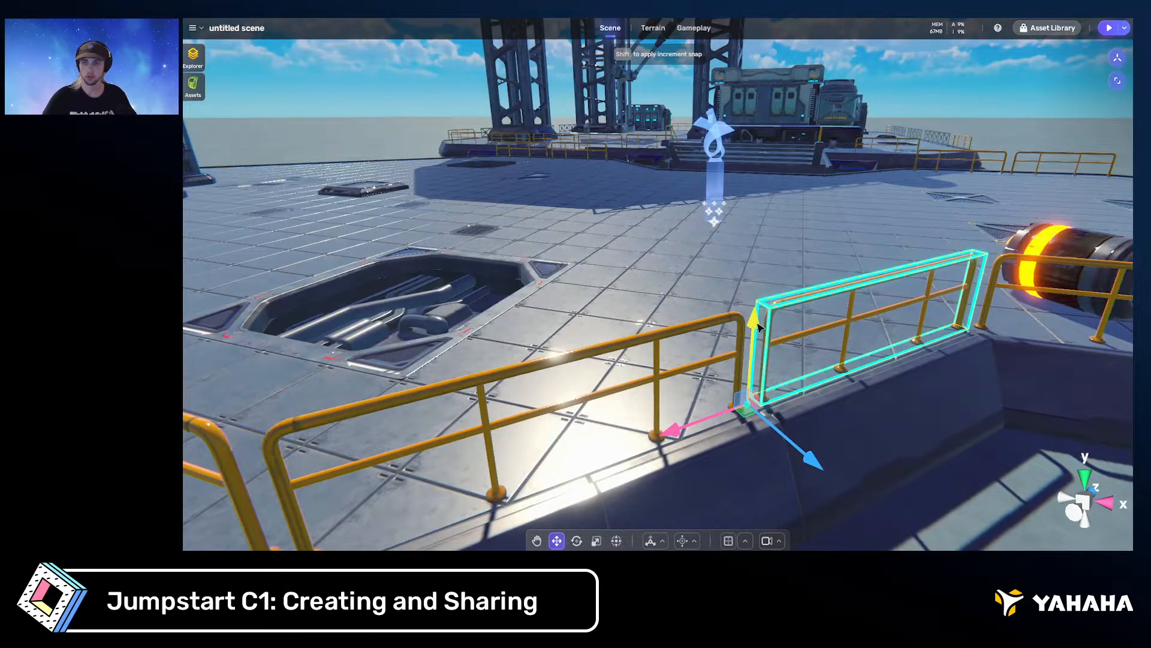
left_click_drag(754, 334, 794, 227)
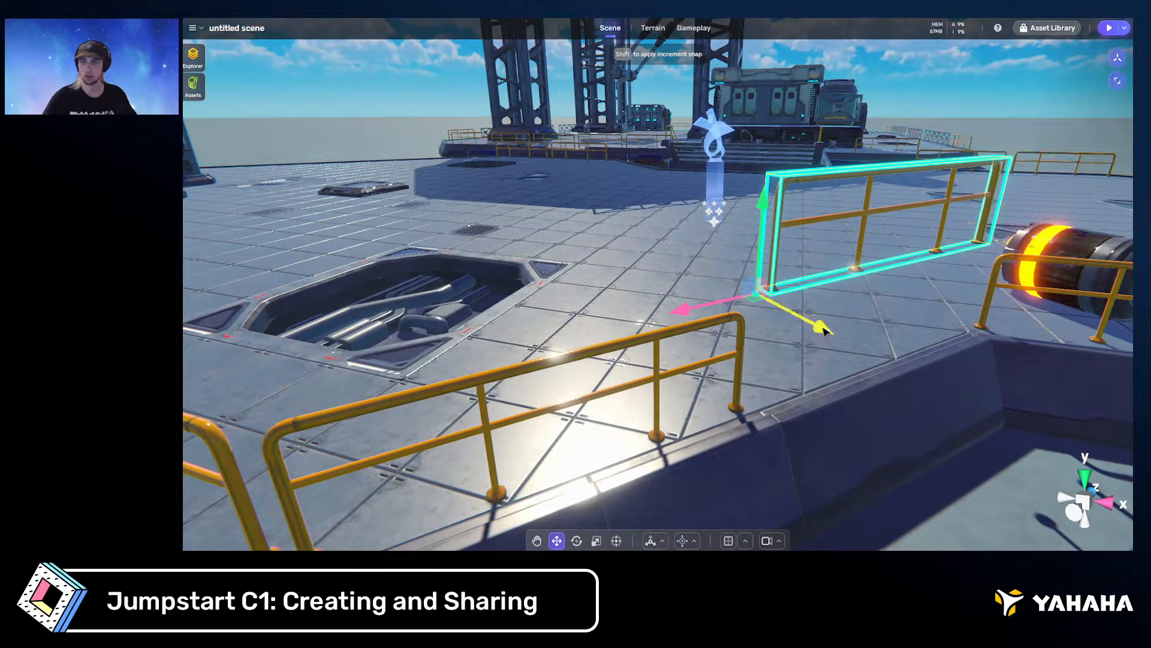
left_click_drag(725, 326, 831, 378)
right_click_drag(831, 379, 977, 444)
scroll(980, 437, "down", 10)
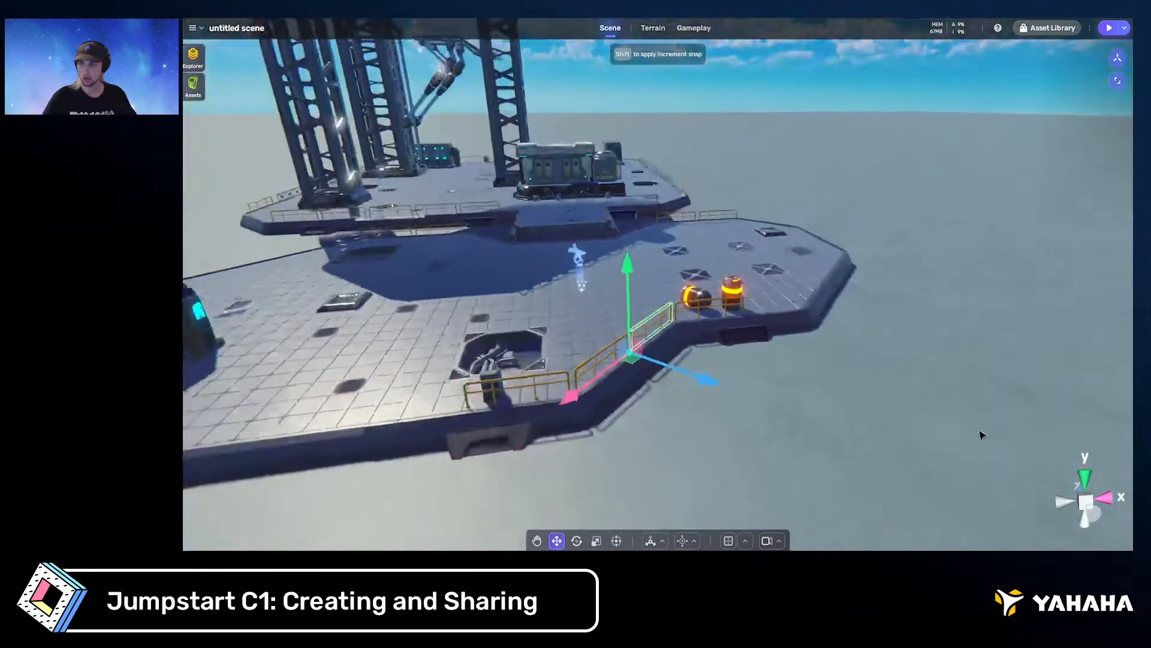
Look at the selected railing from directly above and from the horizontal axis directions, backing away where the view is blocked
left_click(1087, 479)
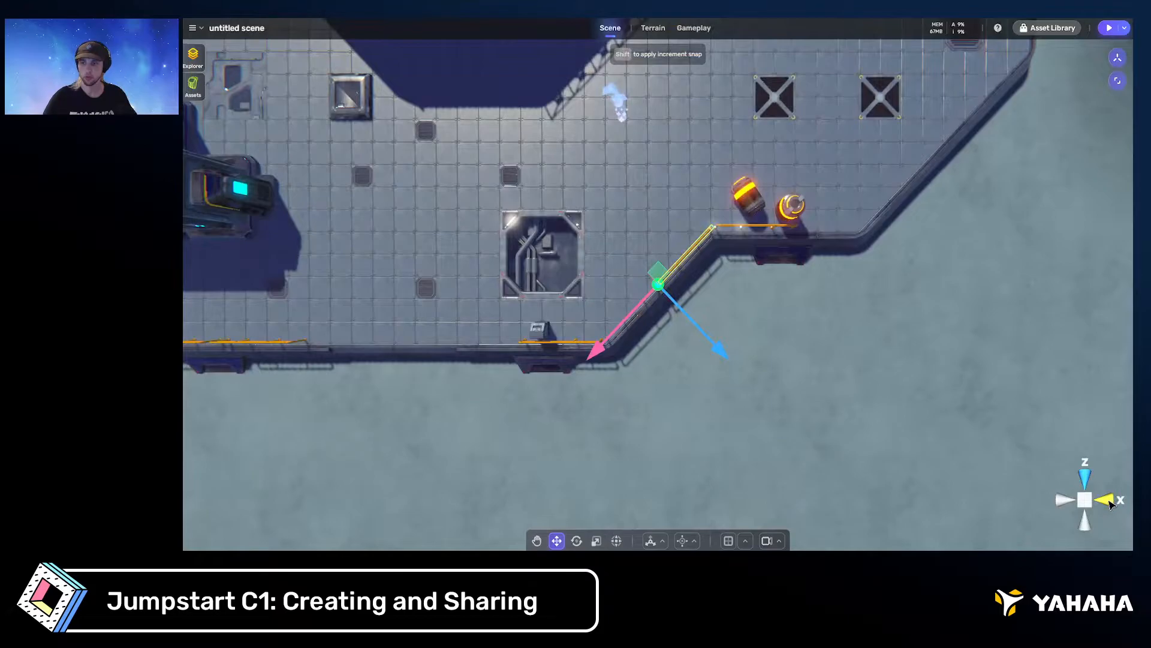
left_click(1108, 500)
left_click(1109, 502)
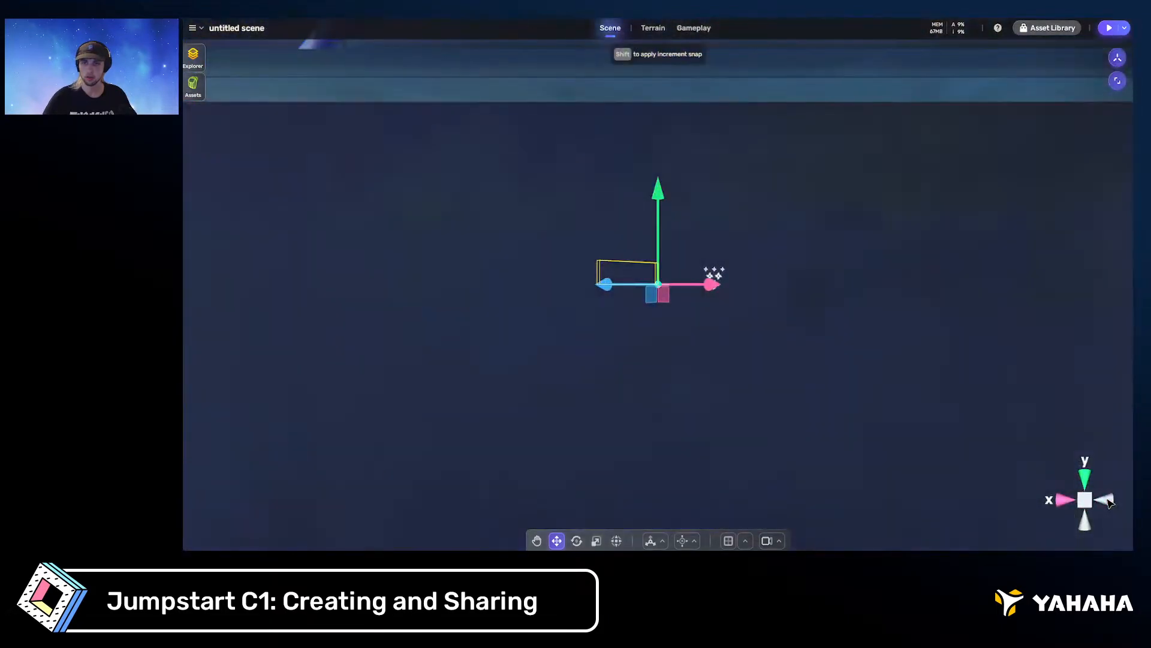
right_click_drag(931, 393, 979, 420)
key("s")
key("w")
key("s")
key("d")
key("s")
left_click(1103, 510)
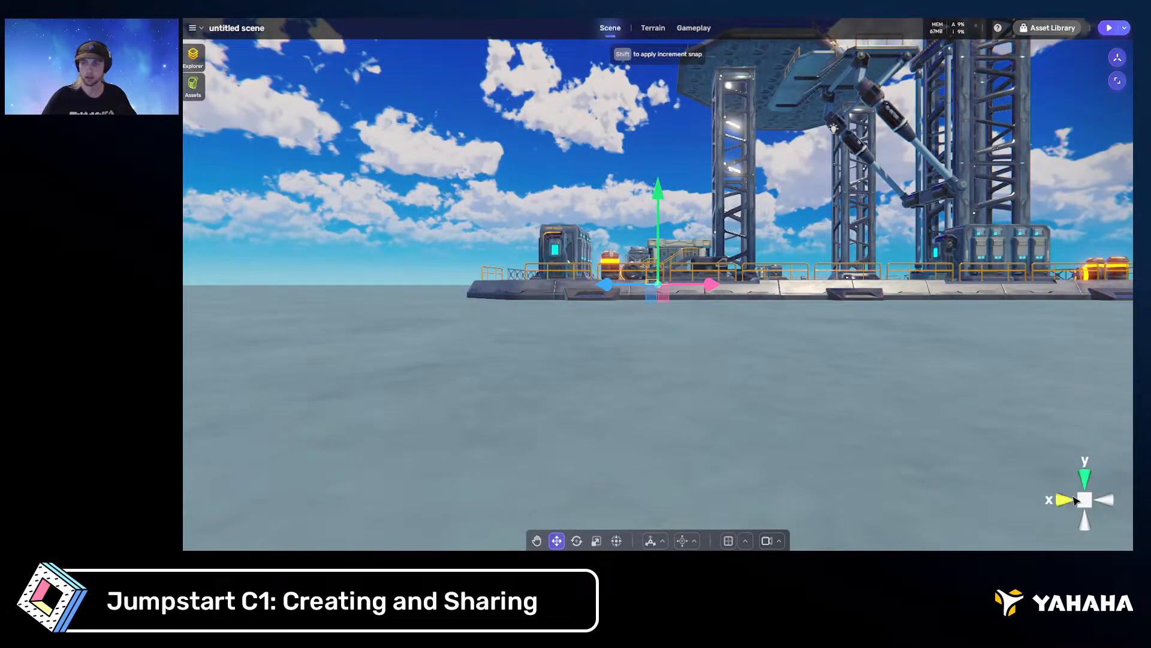
Back further away from the platforms and snap the camera to a level, axis-aligned side view
key("s")
mouse_move(838, 425)
right_mouse_down()
mouse_move(836, 406)
mouse_move(838, 433)
right_mouse_up()
key("e")
key("w")
key("s")
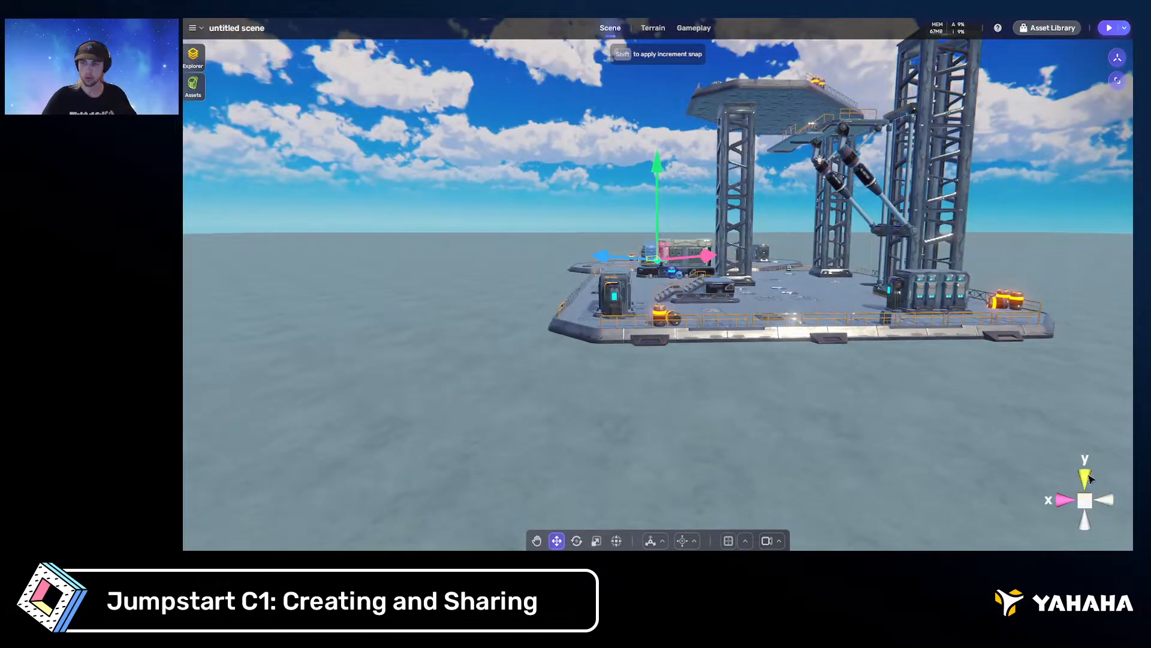
left_click(1060, 504)
left_click(1110, 501)
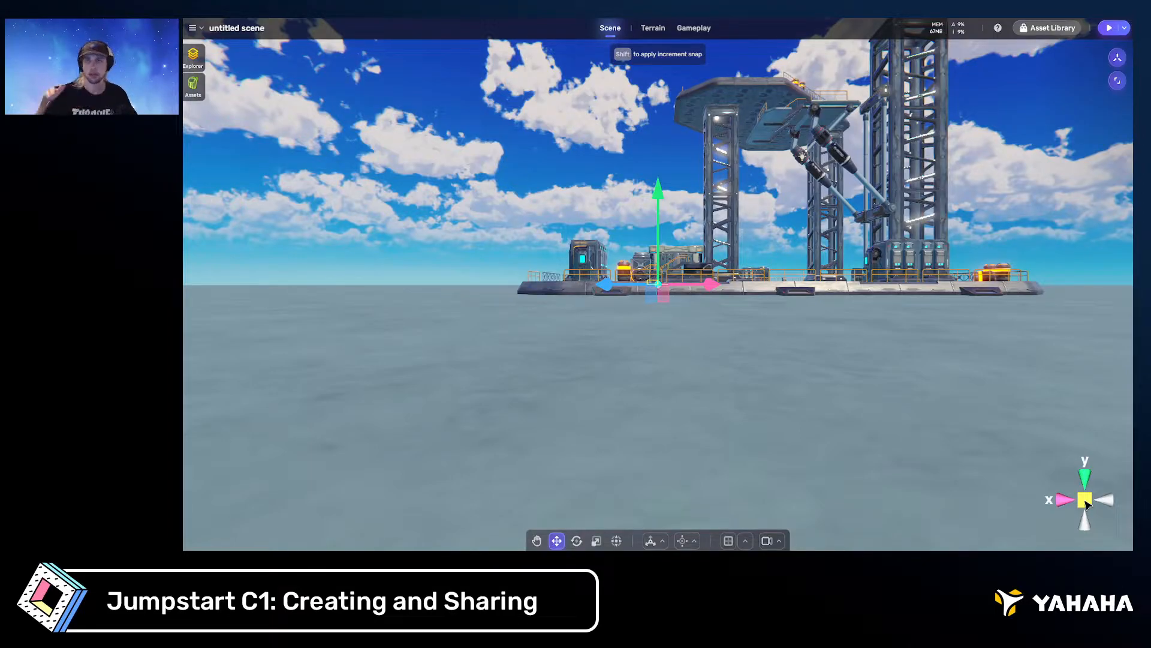
Switch the side view between perspective and orthographic projection to compare them, ending in perspective
left_click(1086, 501)
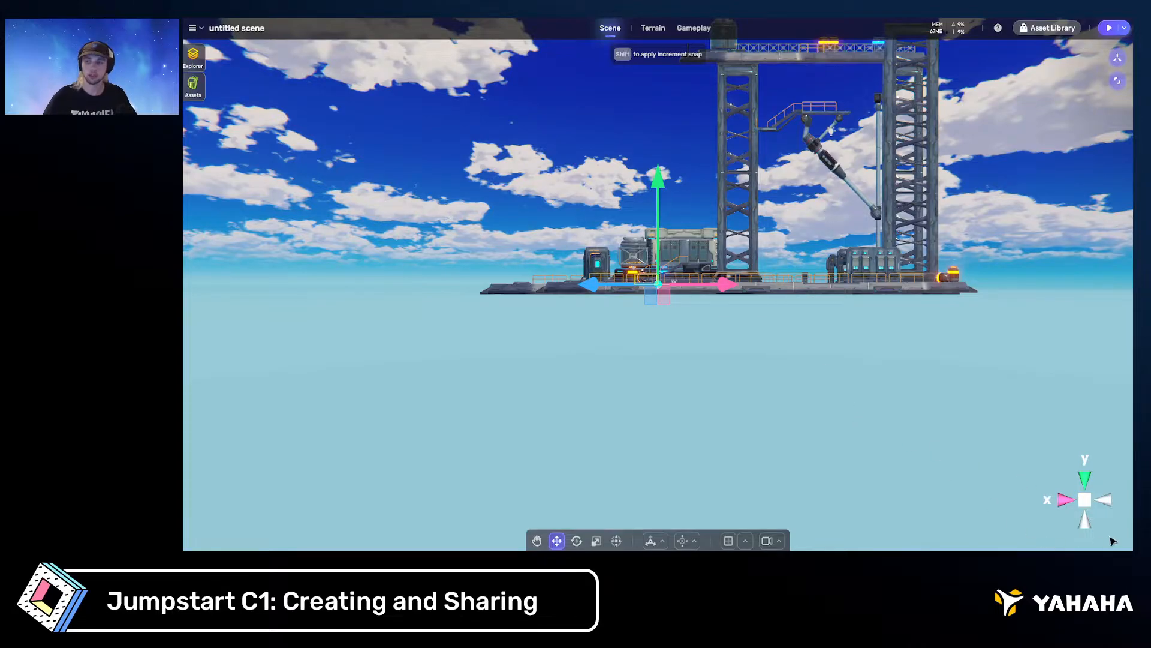
left_click(1085, 500)
left_click(1085, 500)
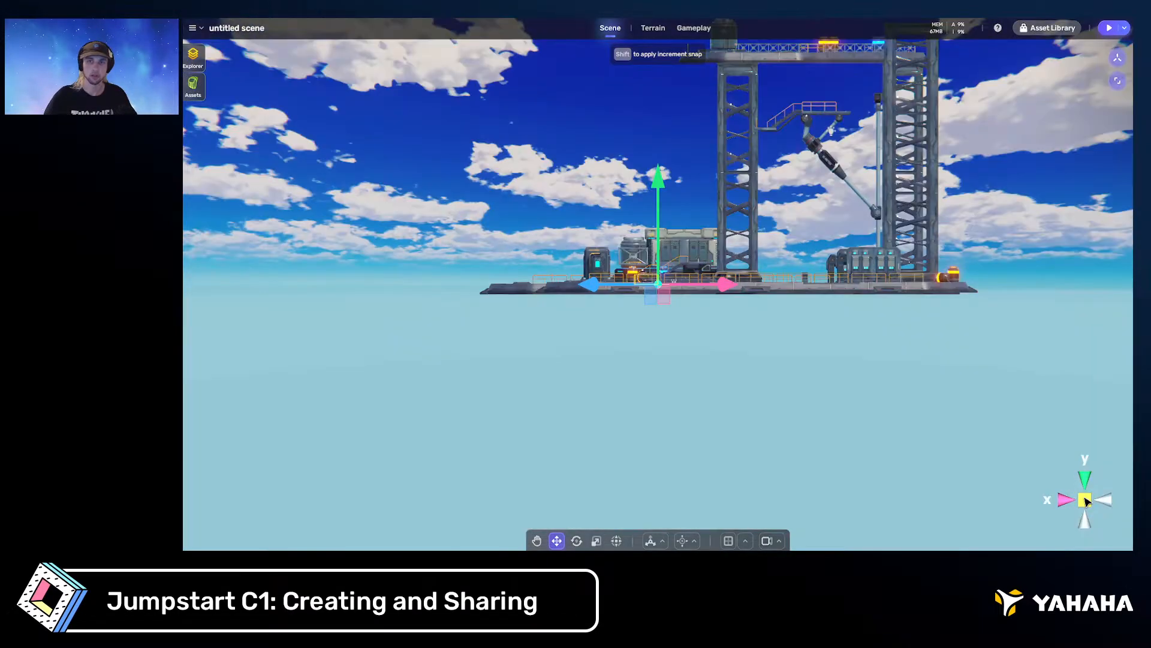
left_click(1085, 500)
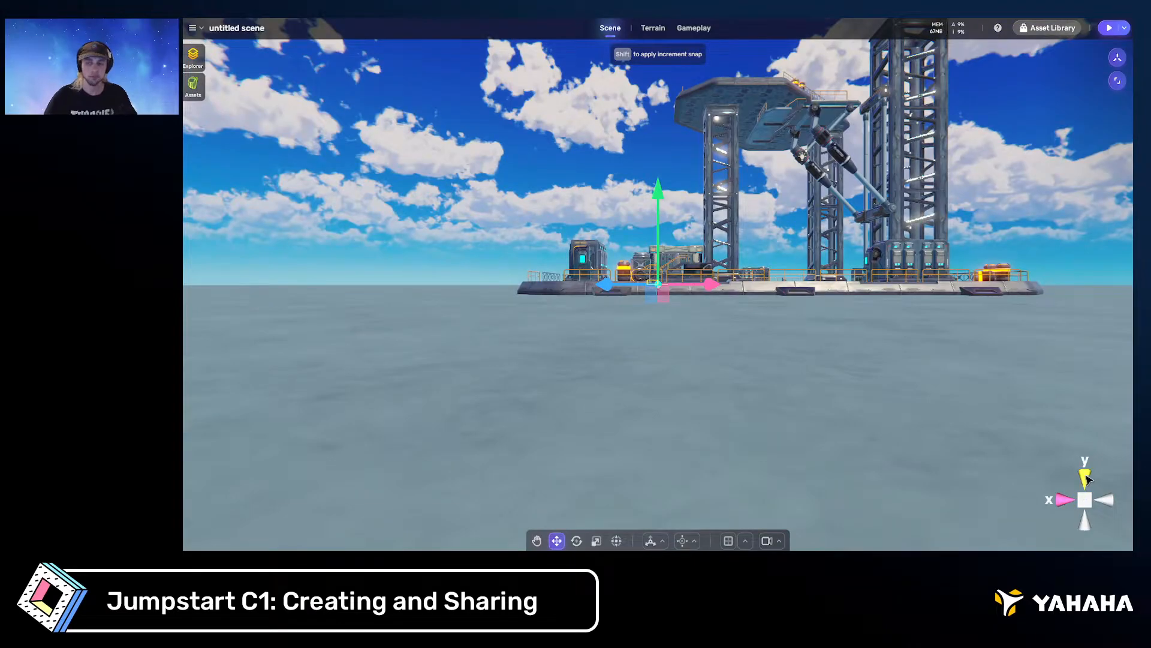
View all the platforms from straight above and compare the orthographic and perspective projections, ending in perspective
left_click(1085, 478)
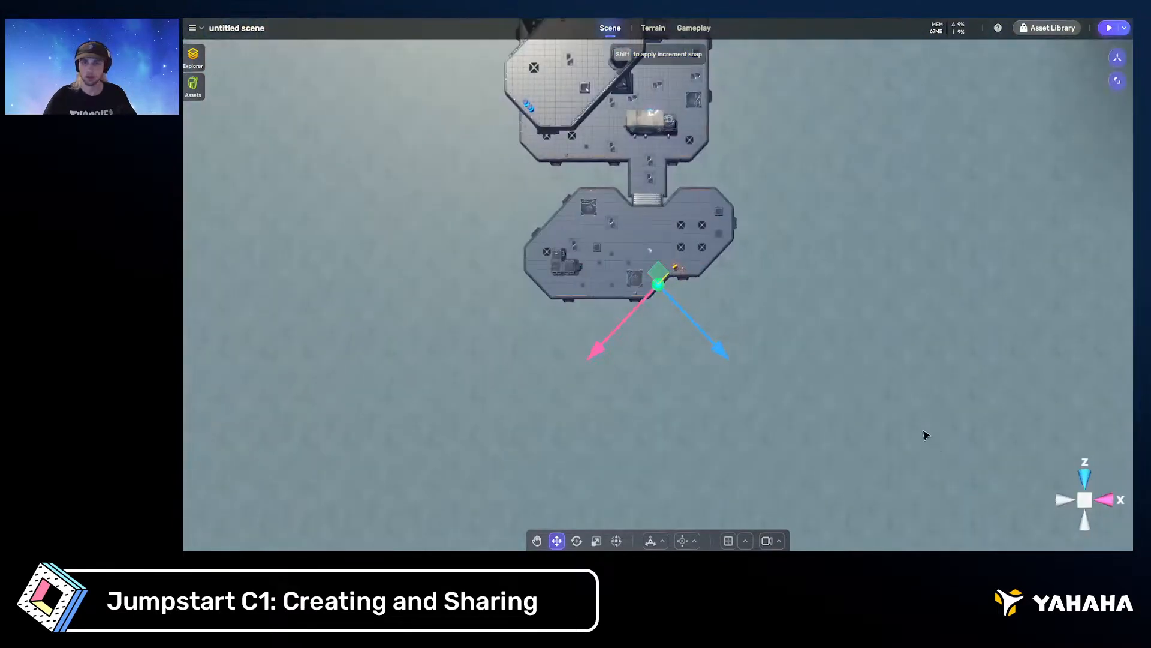
middle_click_drag(782, 238, 757, 294)
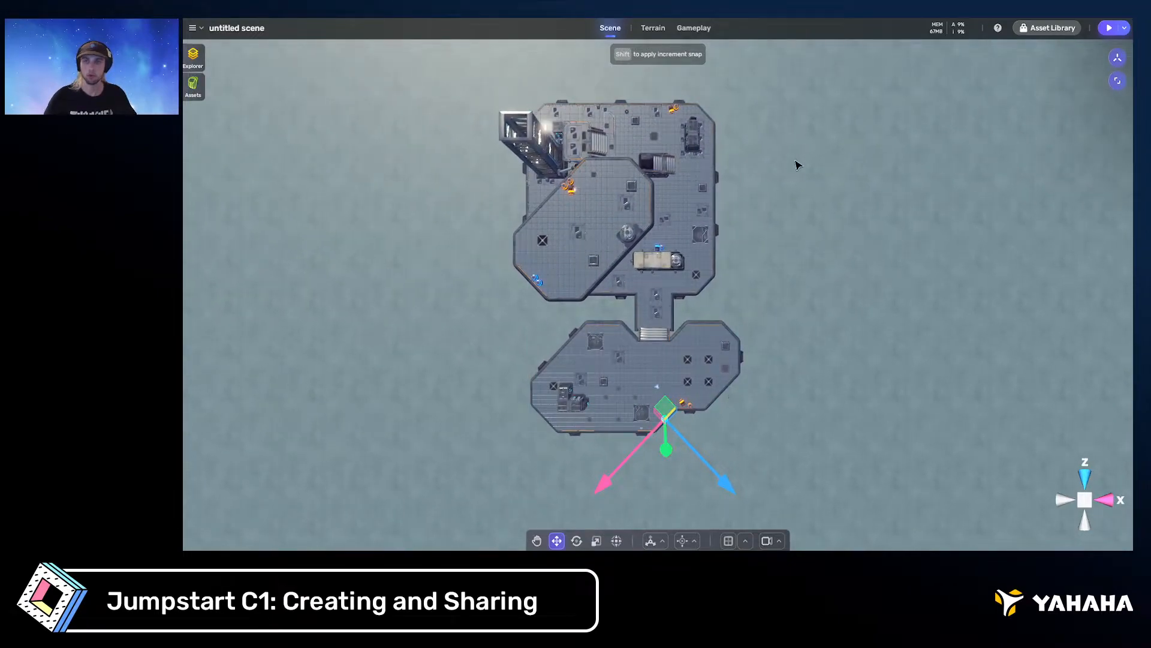
left_click(1090, 505)
scroll(806, 408, "down", 5)
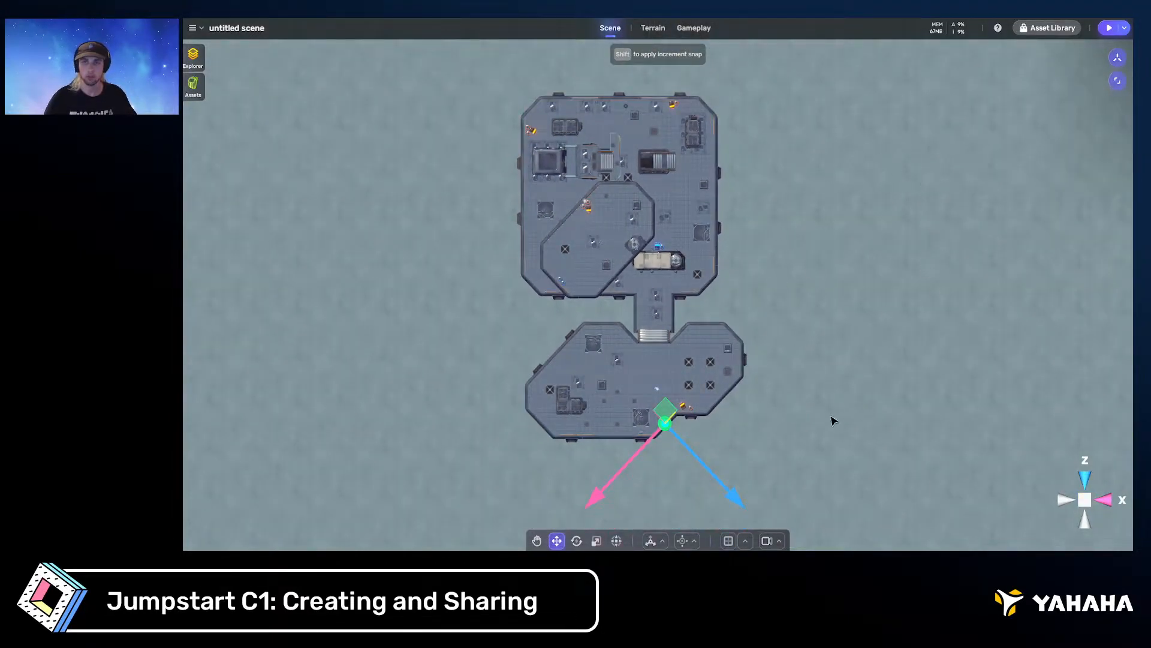
left_click(1090, 503)
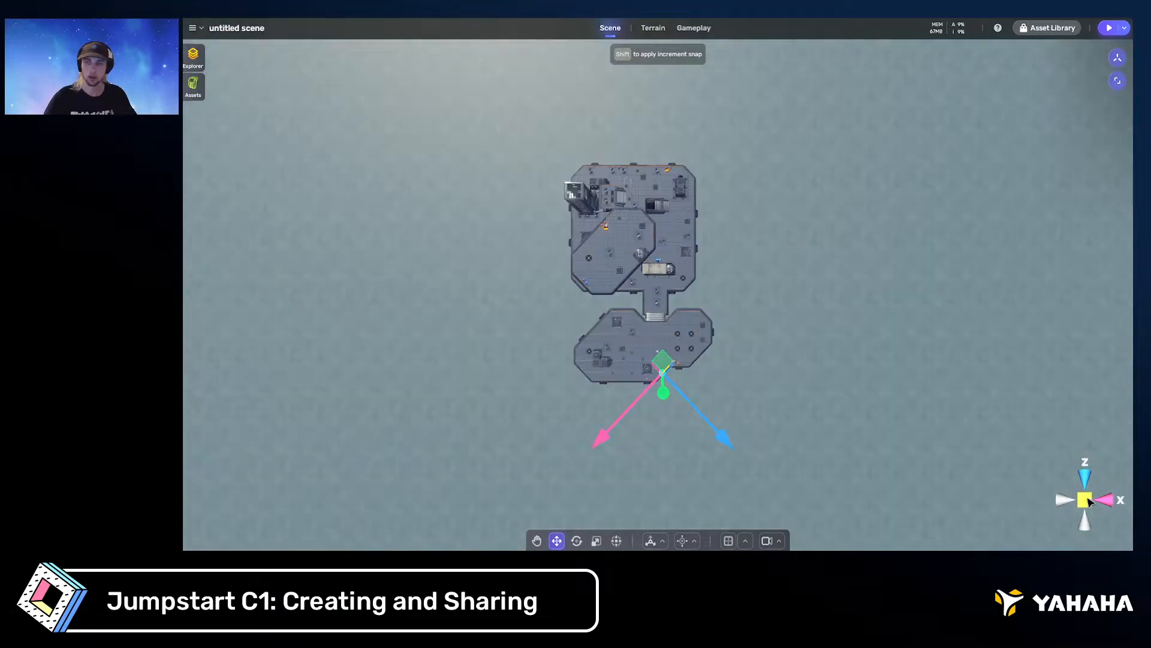
Return to an angled view of the platforms and deselect the railing
right_click_drag(862, 370, 724, 311)
scroll(725, 310, "up", 2)
middle_click_drag(725, 310, 752, 305)
right_click_drag(751, 304, 713, 304)
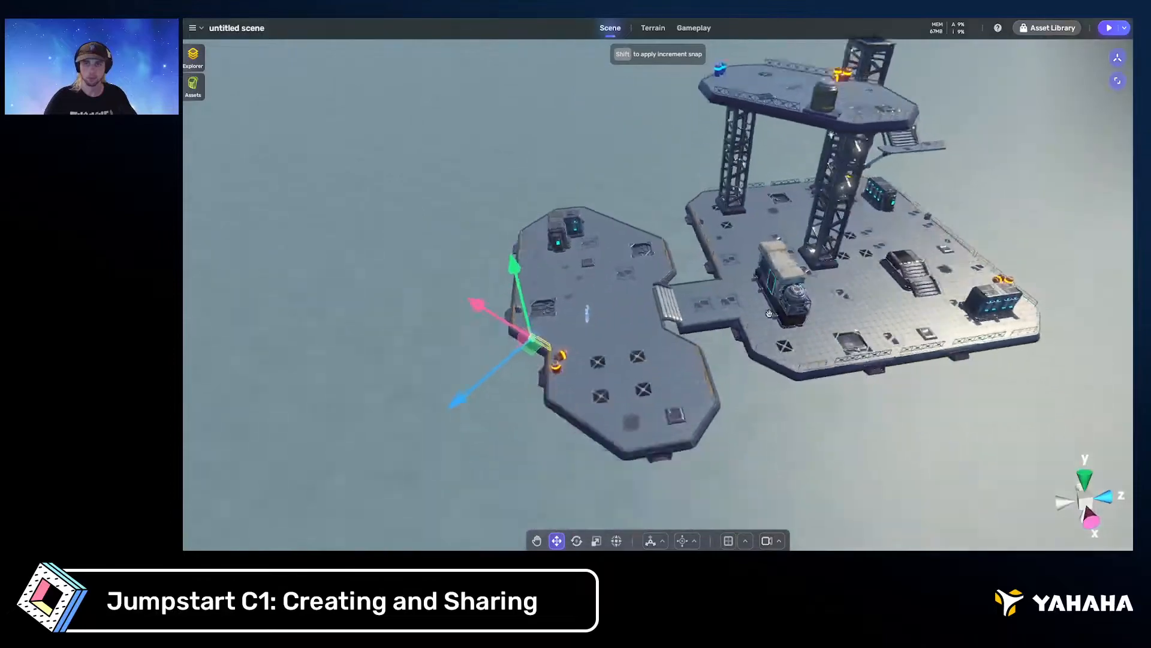
middle_click_drag(714, 304, 757, 310)
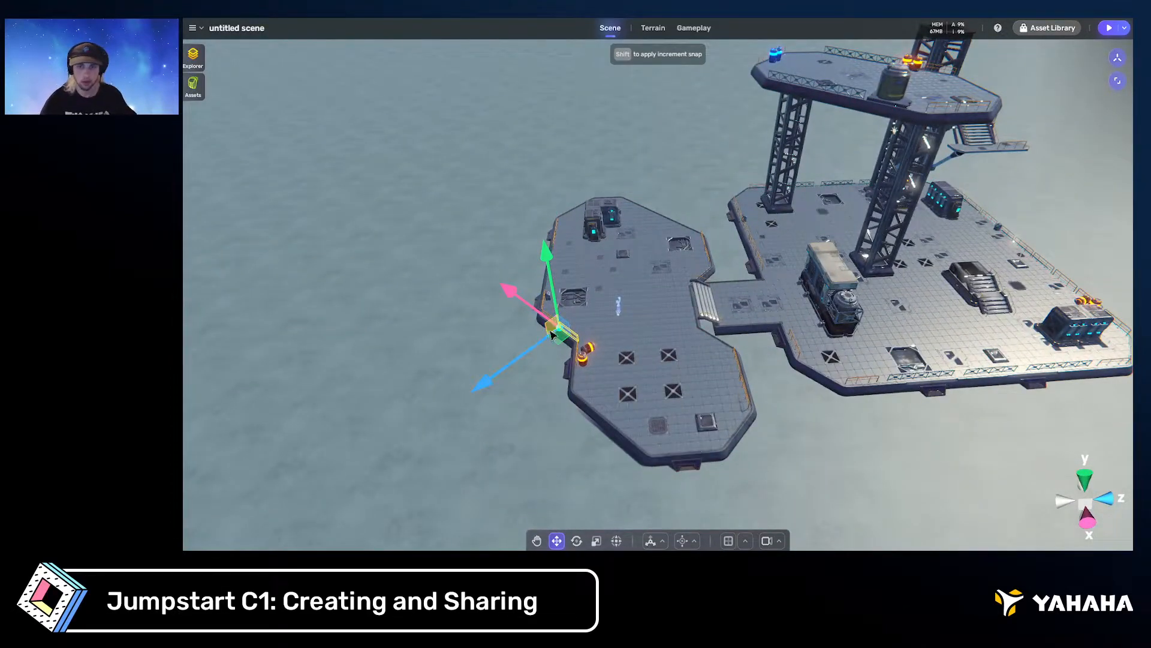
left_click(649, 346)
right_click_drag(752, 352, 841, 315)
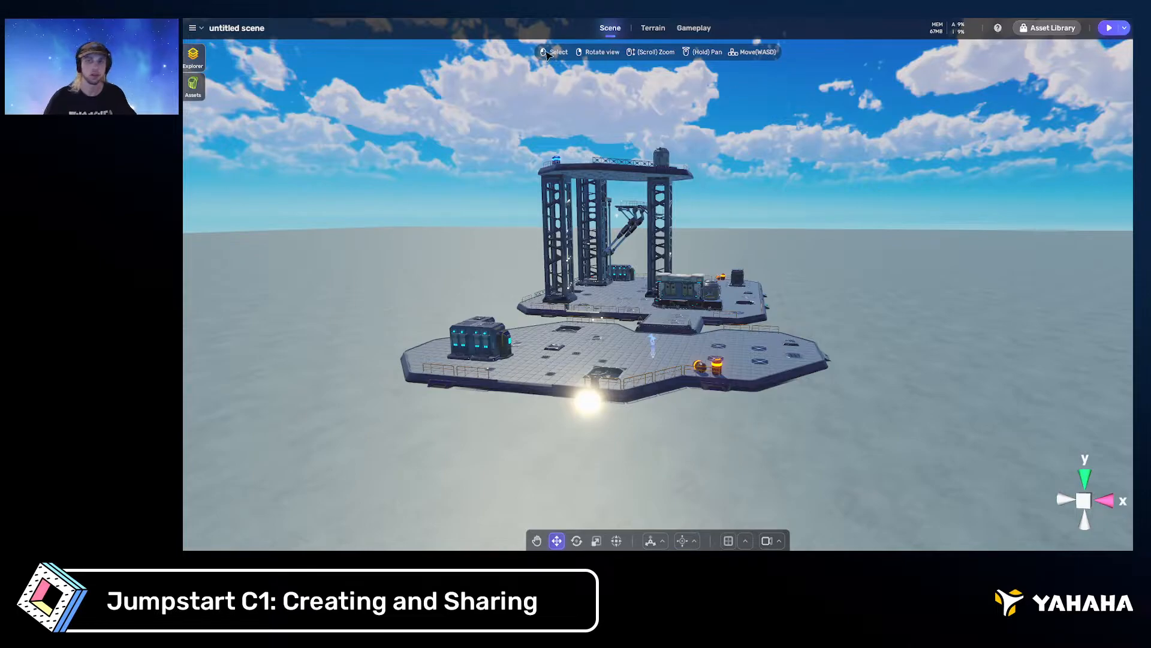
Practise zooming, rotating and moving the camera around the platforms with nothing selected
scroll(686, 224, "down", 4)
scroll(685, 223, "up", 5)
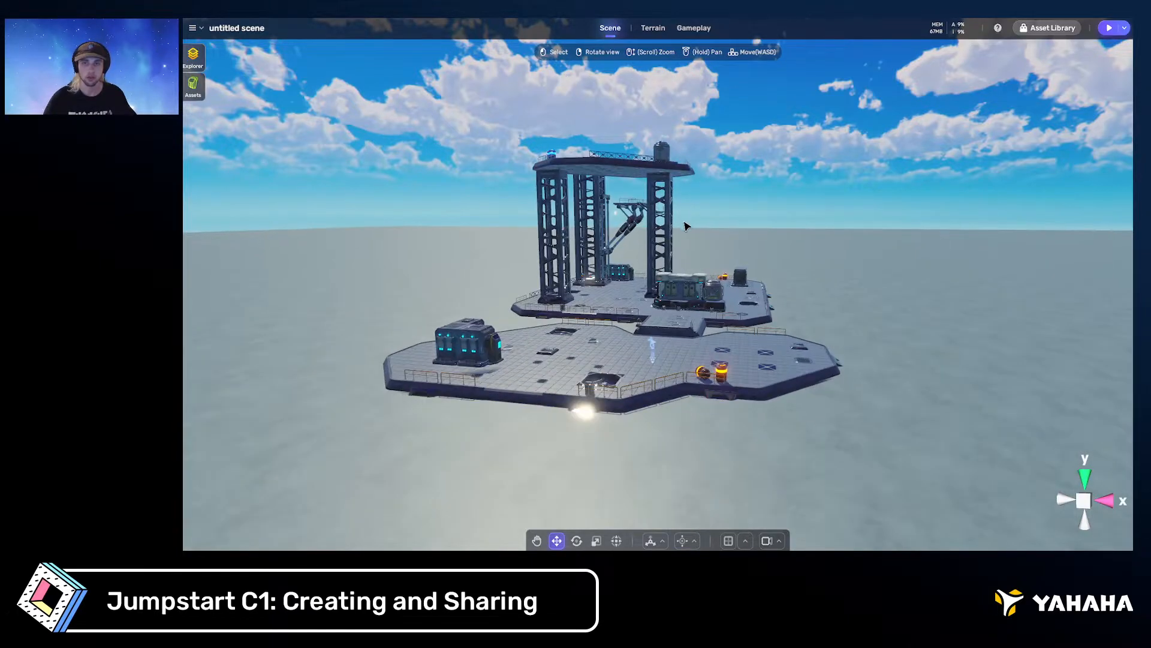
scroll(684, 227, "down", 3)
scroll(682, 229, "up", 3)
scroll(680, 229, "down", 3)
right_click_drag(711, 217, 741, 235)
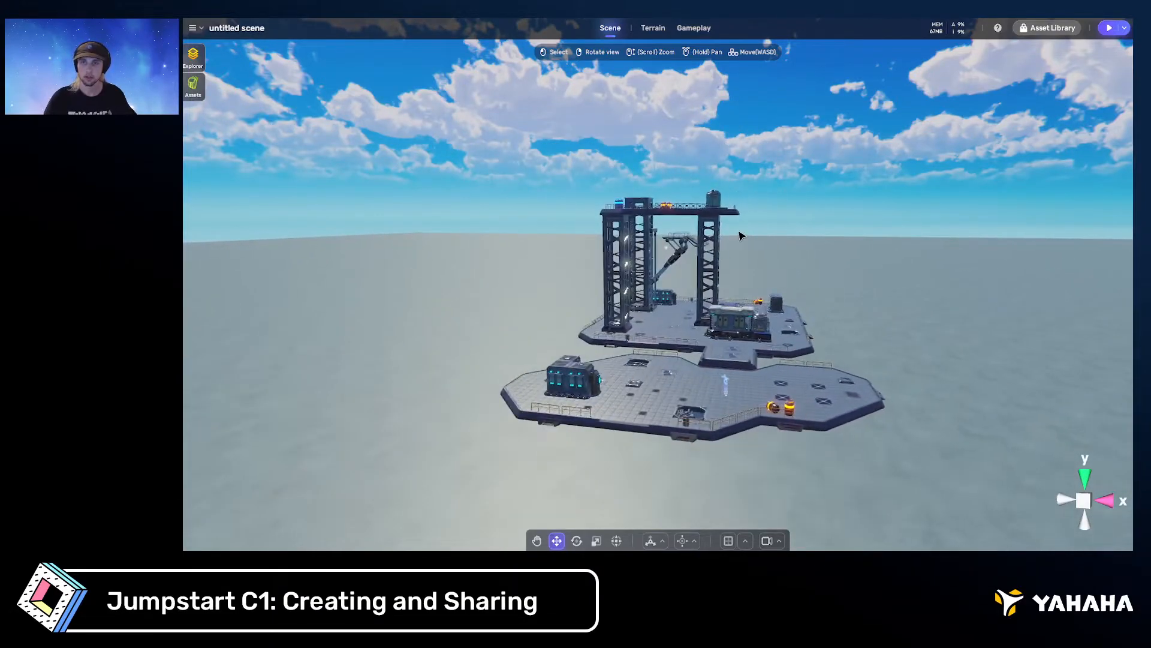
key("d")
key("w")
key("s")
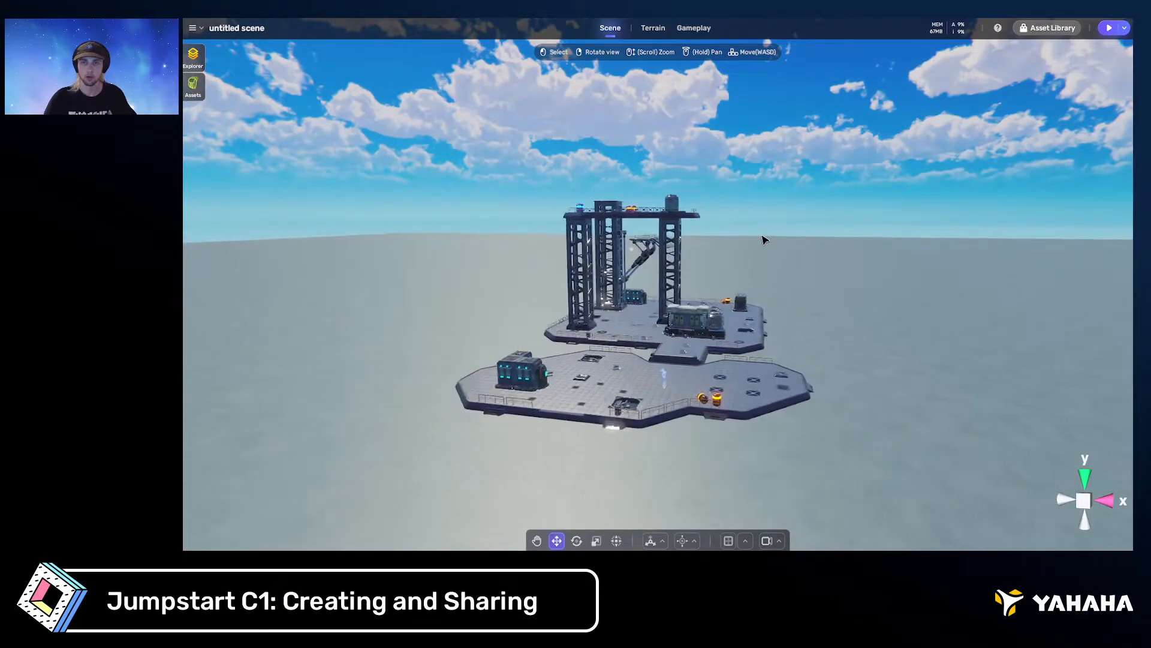
Practise moving the camera sideways, forward and backward in front of the platforms, approaching the front platform's edge
key("d")
key("w")
key("s")
key("d")
key("w")
key("a")
key("s")
key("w")
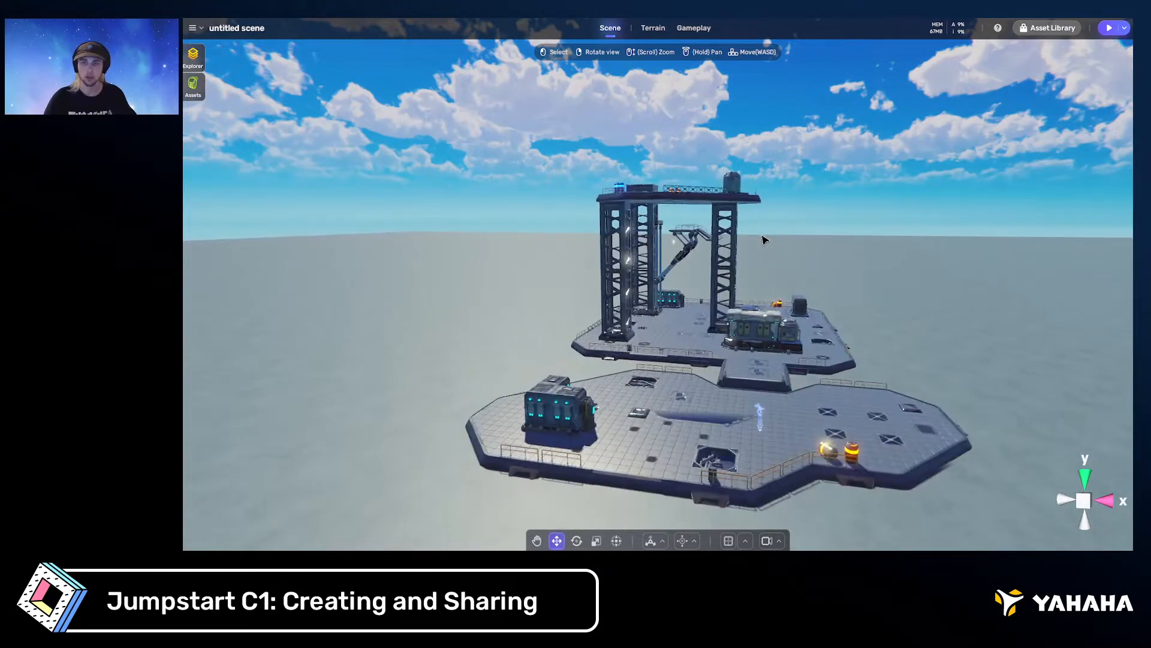
right_click_drag(765, 240, 738, 251)
key("w")
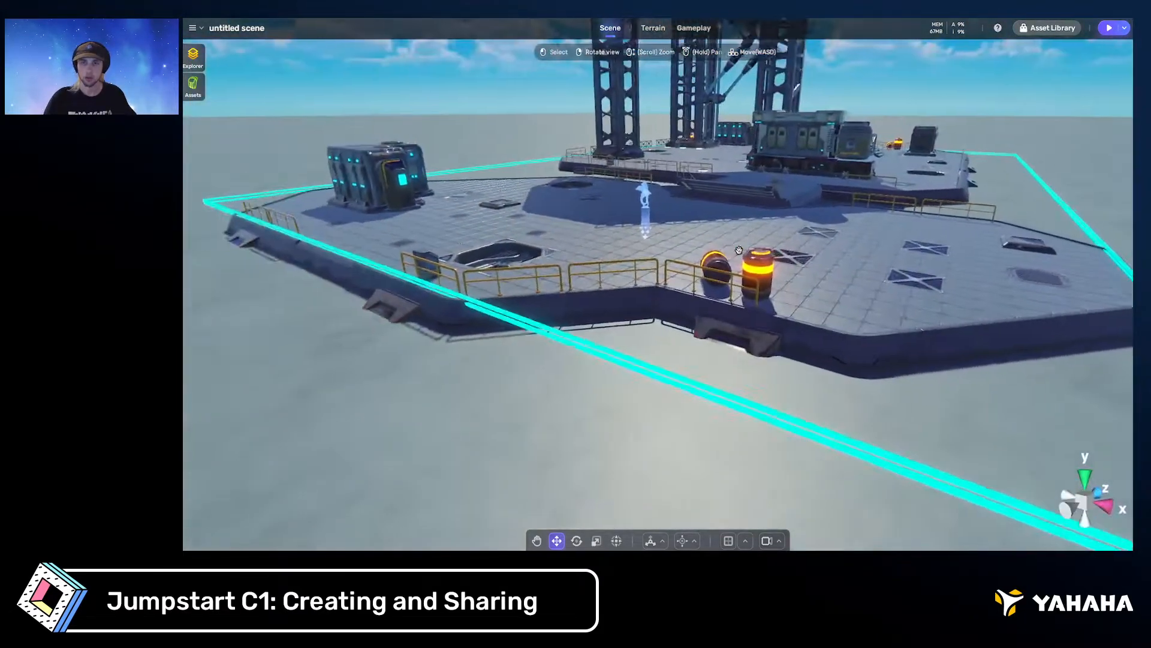
Approach the glowing barrels, select the upright one, deselect it and pull the camera back from the front platform
key("w")
key("d")
left_click(698, 259)
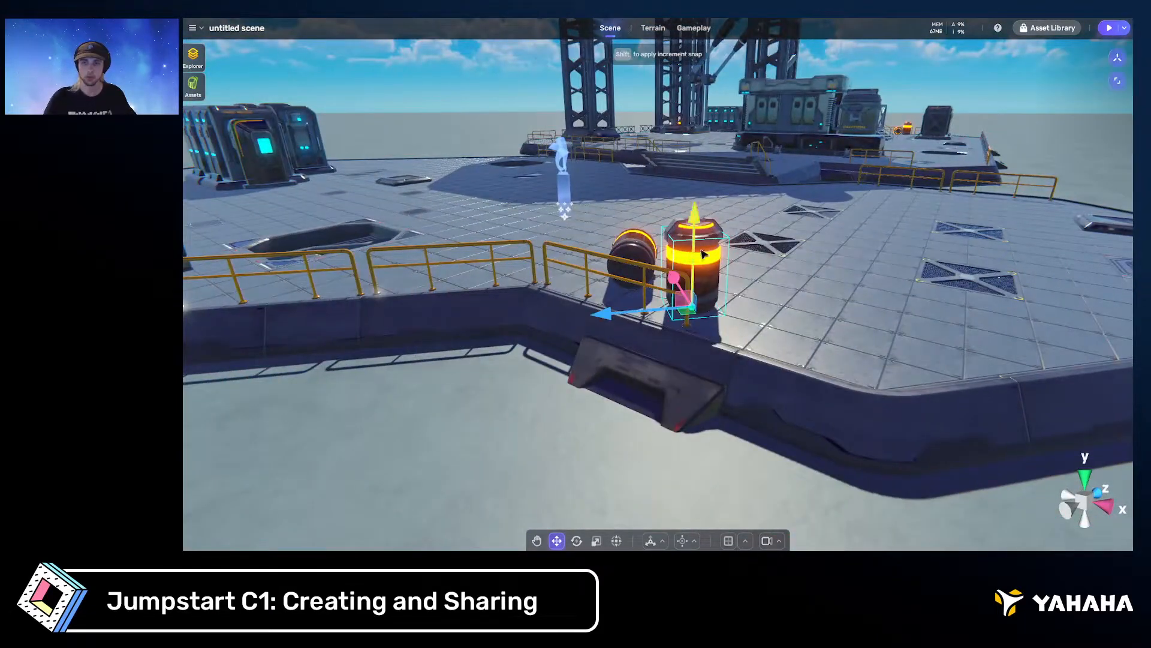
left_click(774, 284)
right_click_drag(774, 283, 786, 291)
key("s")
key("a")
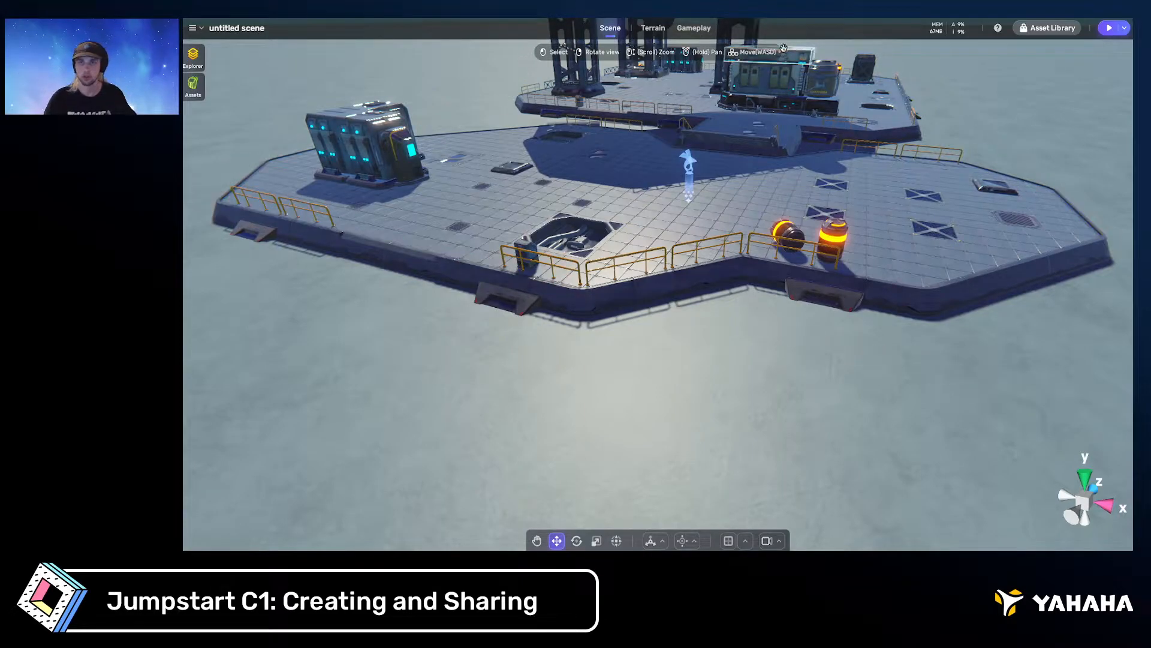
Look through the keyboard shortcut reference for scene tools, selection, view and explorer, and close it
left_click(192, 28)
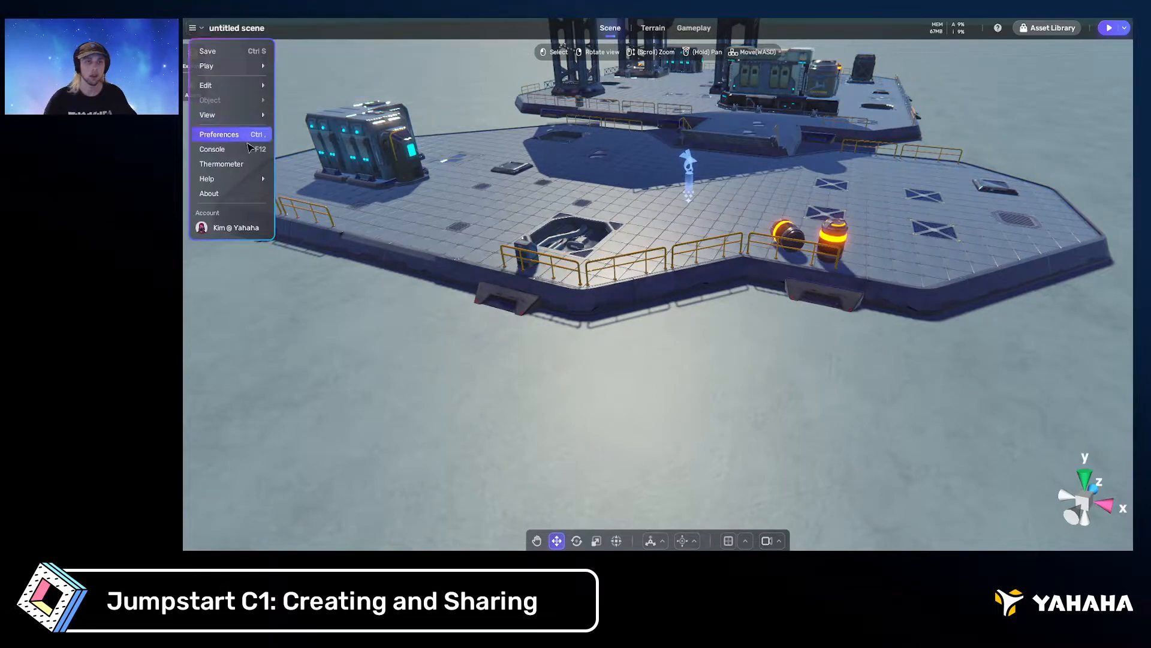
mouse_move(247, 180)
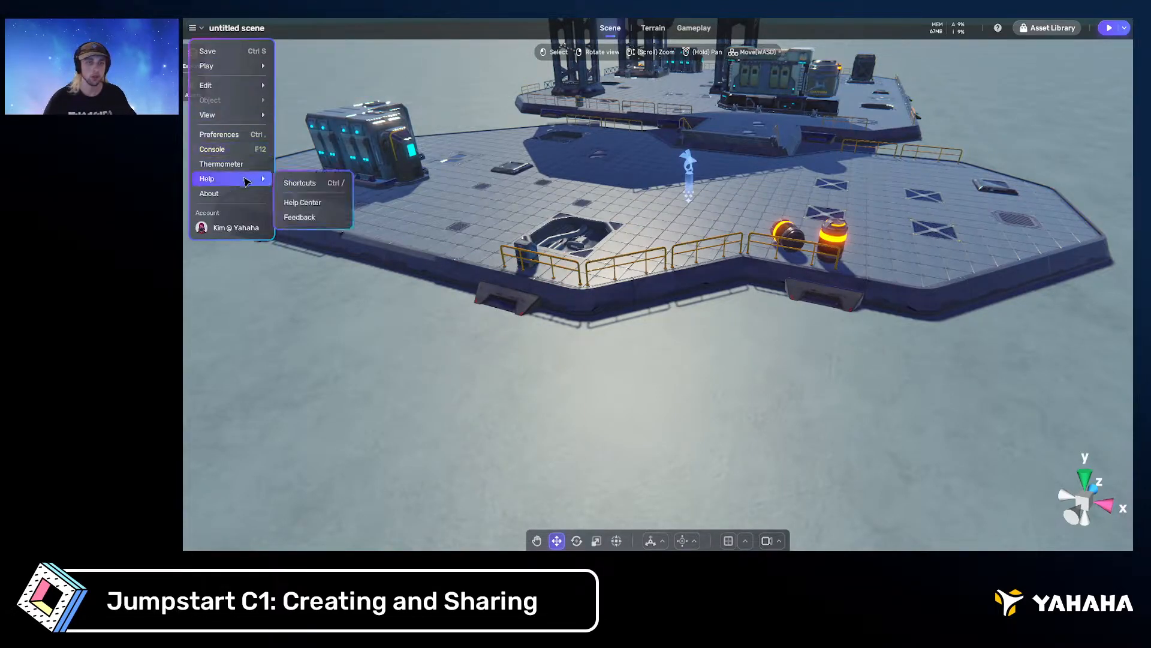
left_click(324, 184)
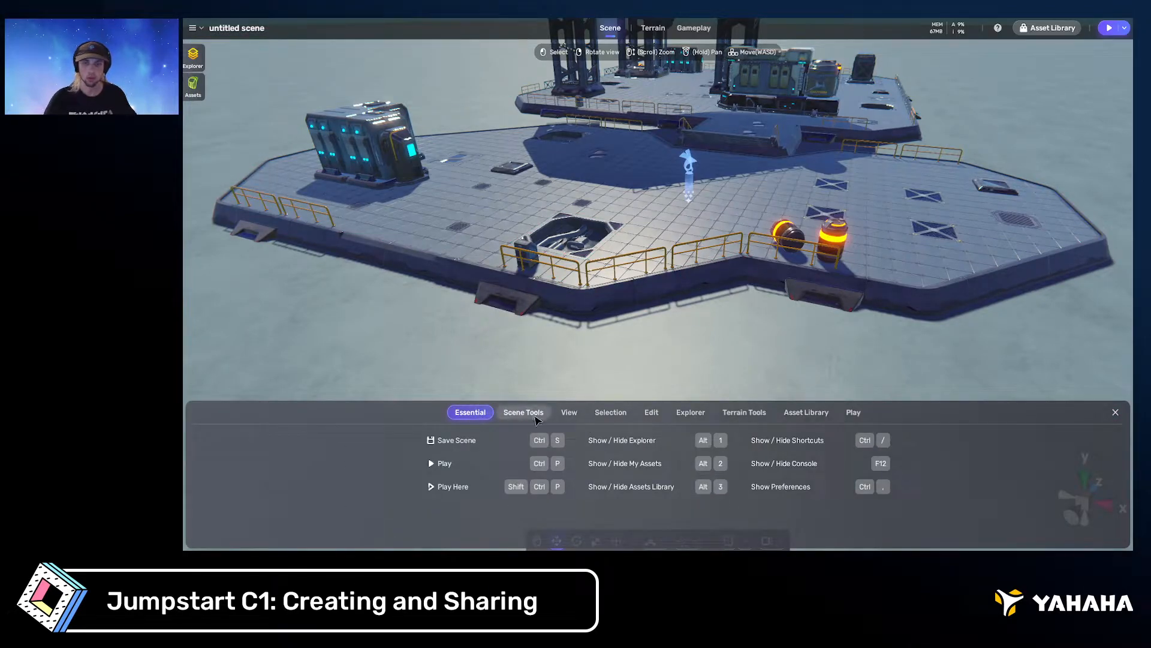
left_click(528, 414)
left_click(609, 413)
left_click(569, 413)
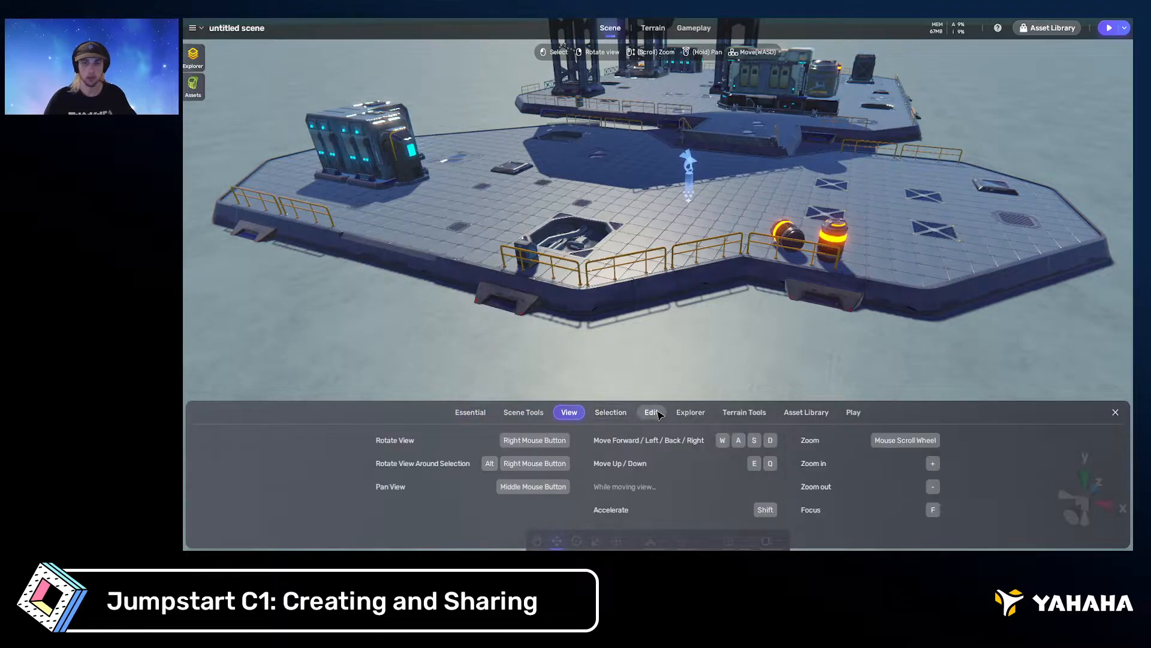
left_click(688, 413)
left_click(1116, 412)
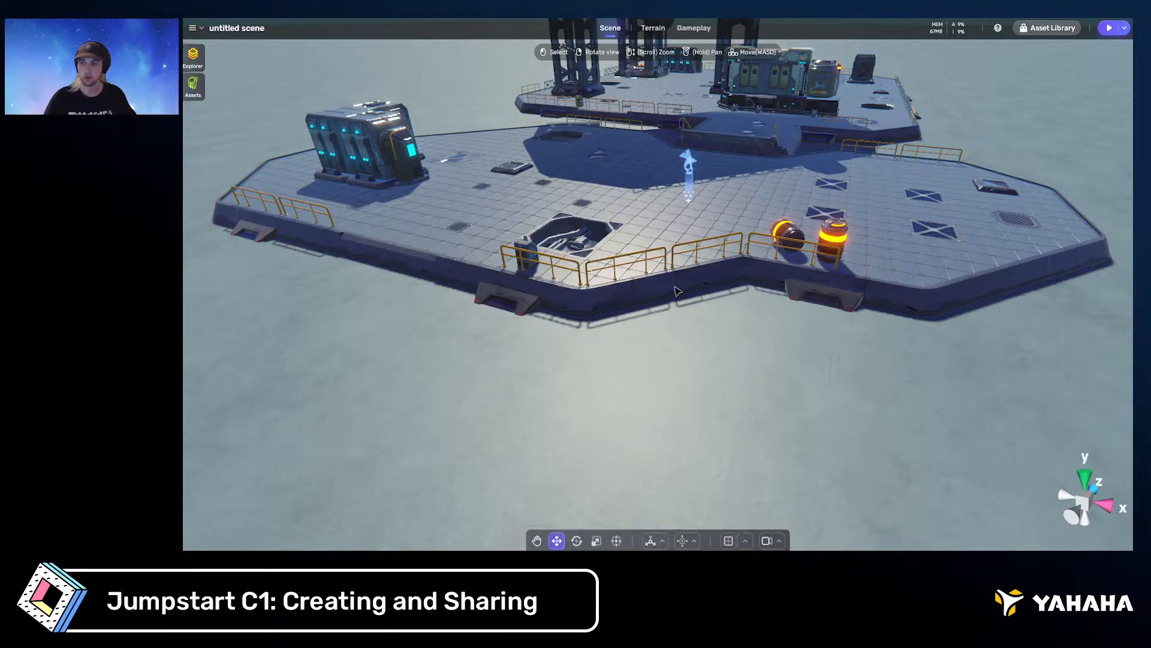
Reopen the keyboard shortcut reference to read the terrain tools and play mode shortcuts, and close it
left_click(195, 29)
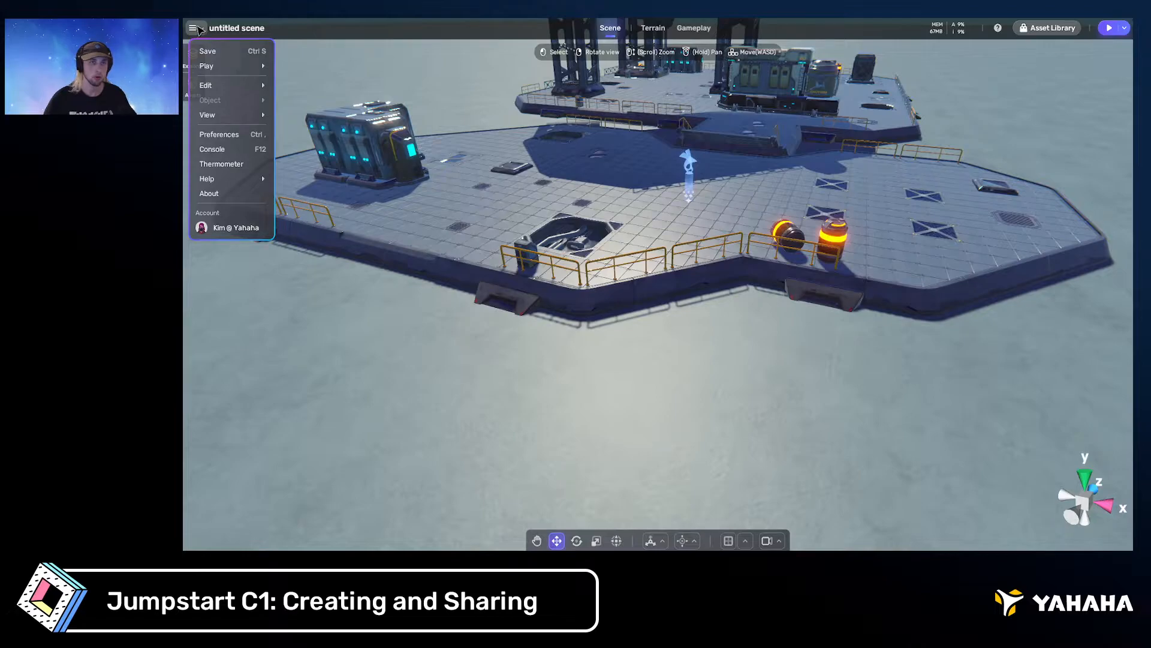
mouse_move(240, 179)
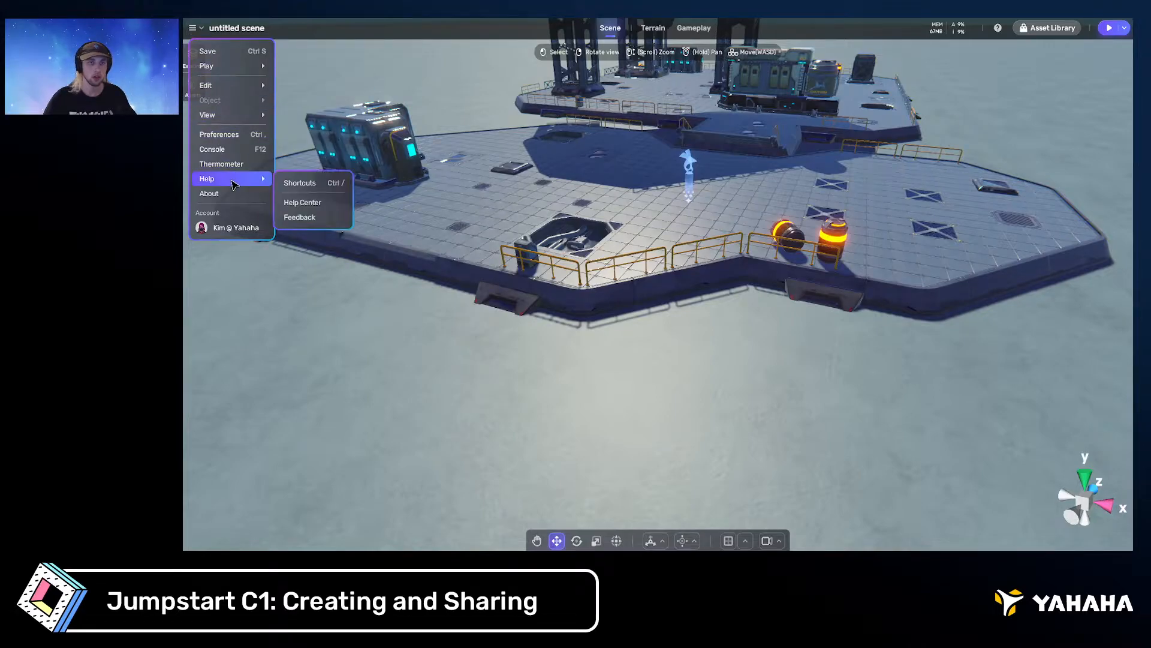
left_click(324, 187)
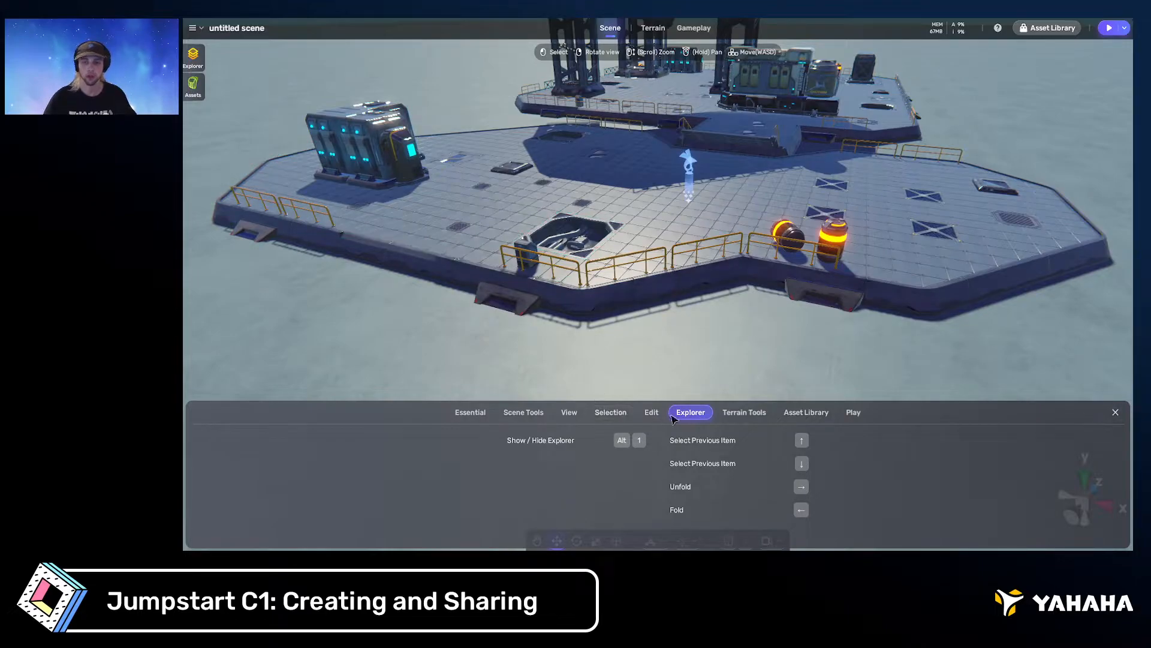
left_click(762, 413)
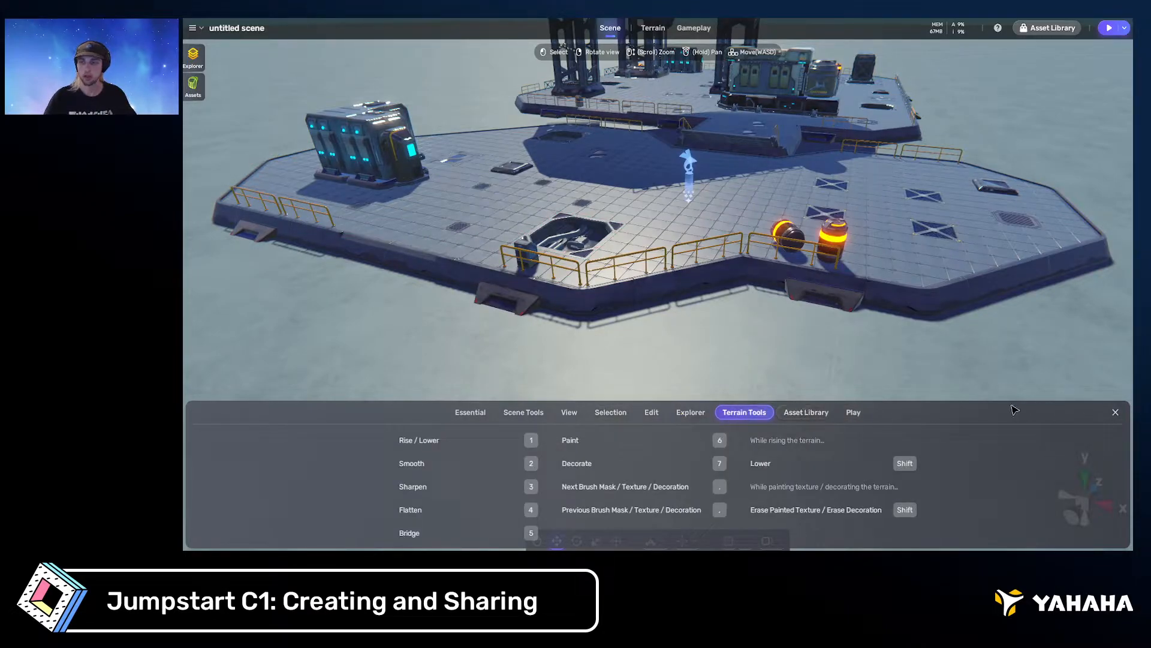
left_click(852, 414)
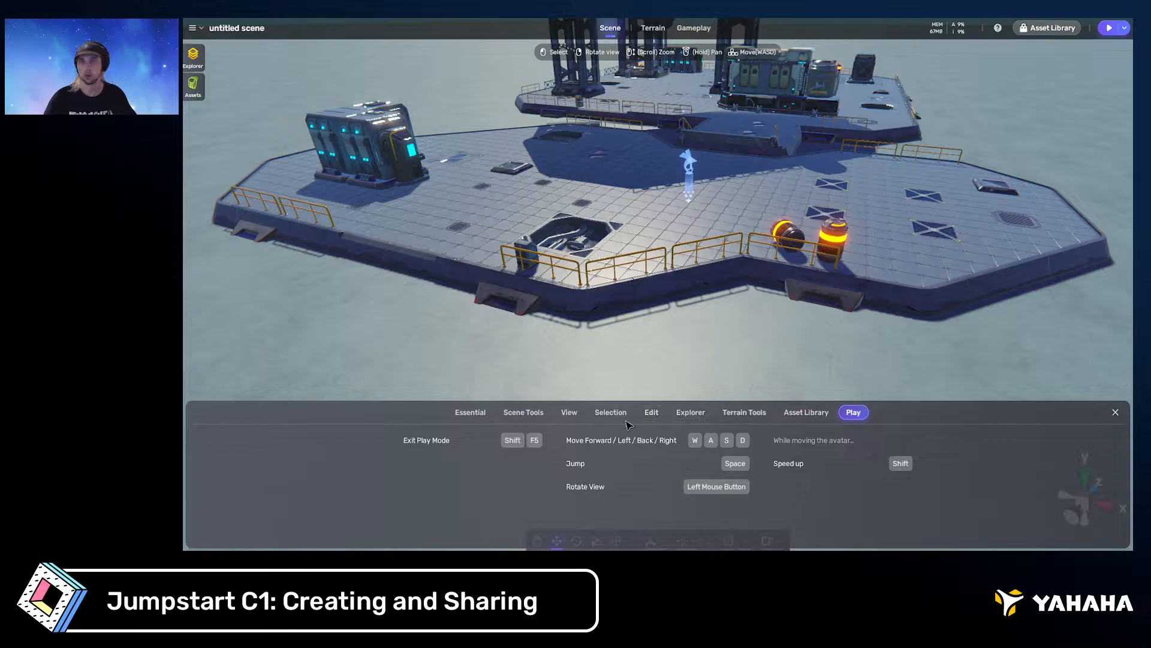
left_click(1114, 413)
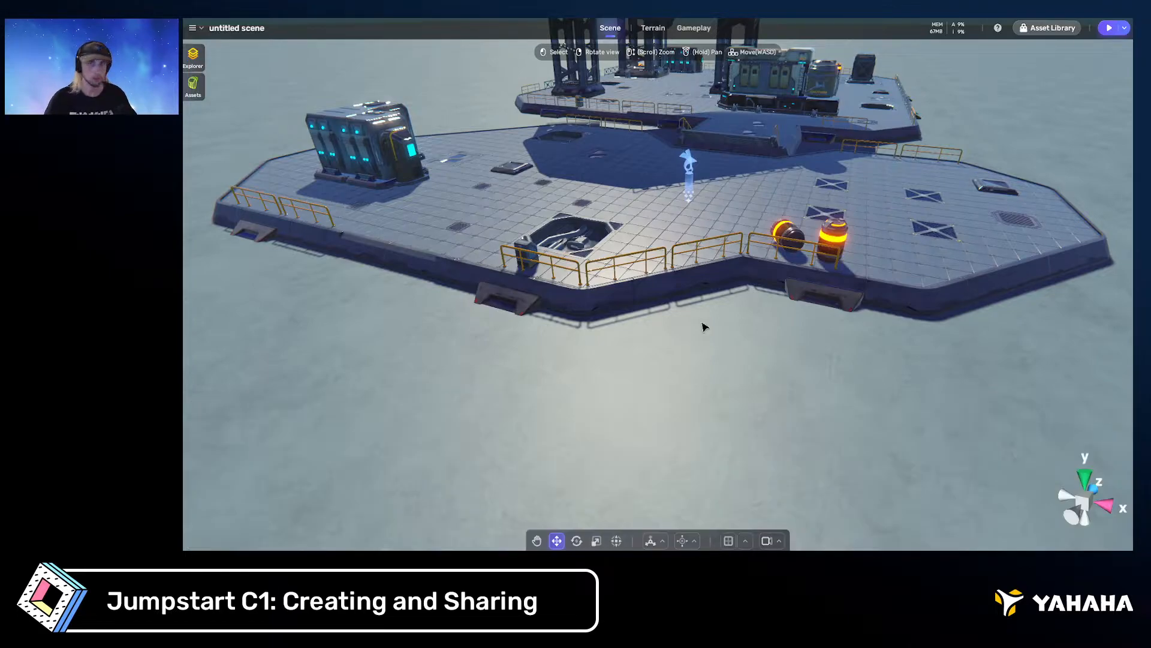
Fly the camera back and around both platforms to view the whole scene from a more distant angle
left_click(638, 210)
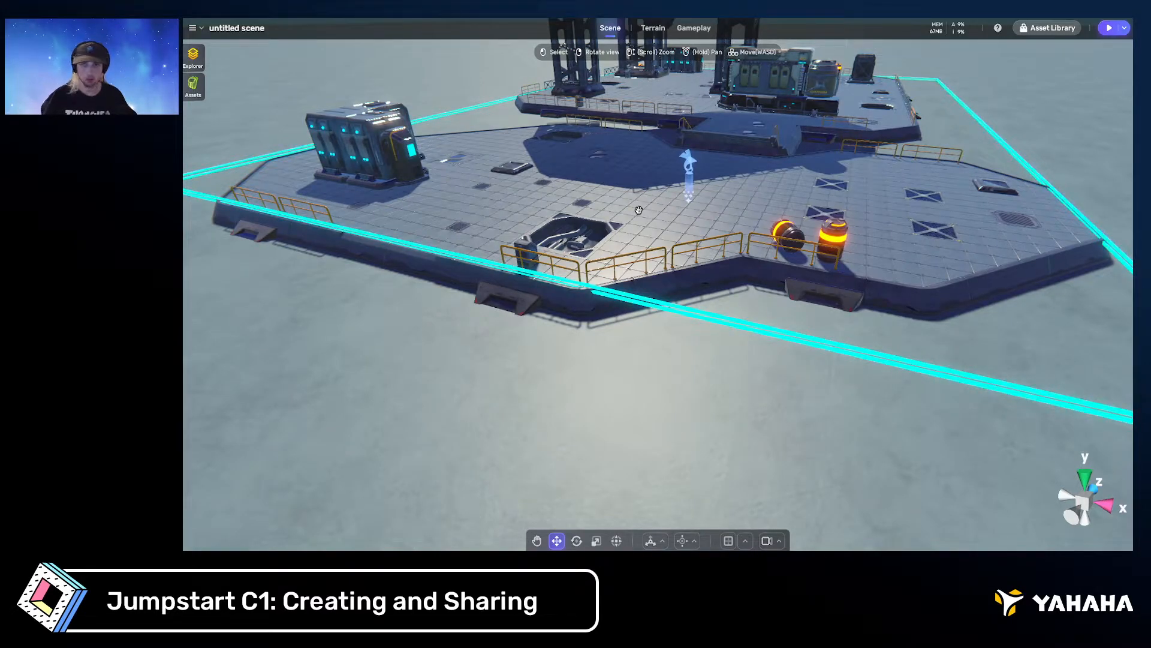
key("s")
mouse_move(521, 215)
right_mouse_down()
mouse_move(537, 205)
mouse_move(524, 194)
mouse_move(534, 188)
mouse_move(526, 192)
right_mouse_up()
key("w")
key("s")
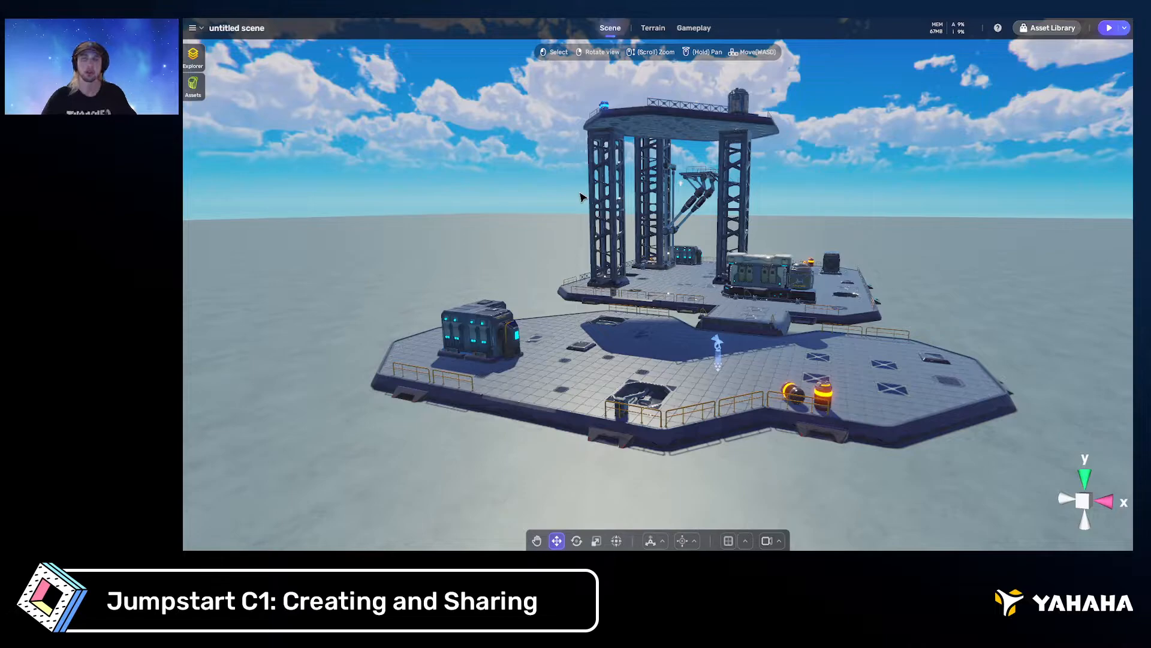
scroll(584, 236, "up", 3)
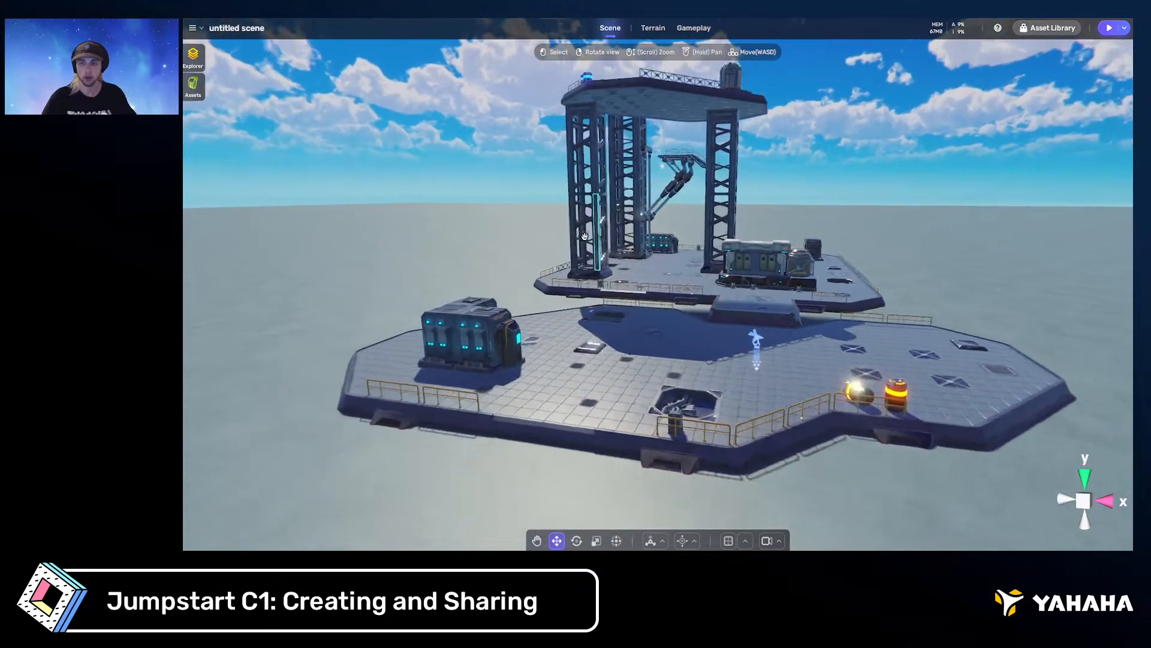
key("w")
key("s")
key("a")
right_click_drag(584, 236, 550, 232)
key("s")
key("a")
key("w")
key("d")
key("s")
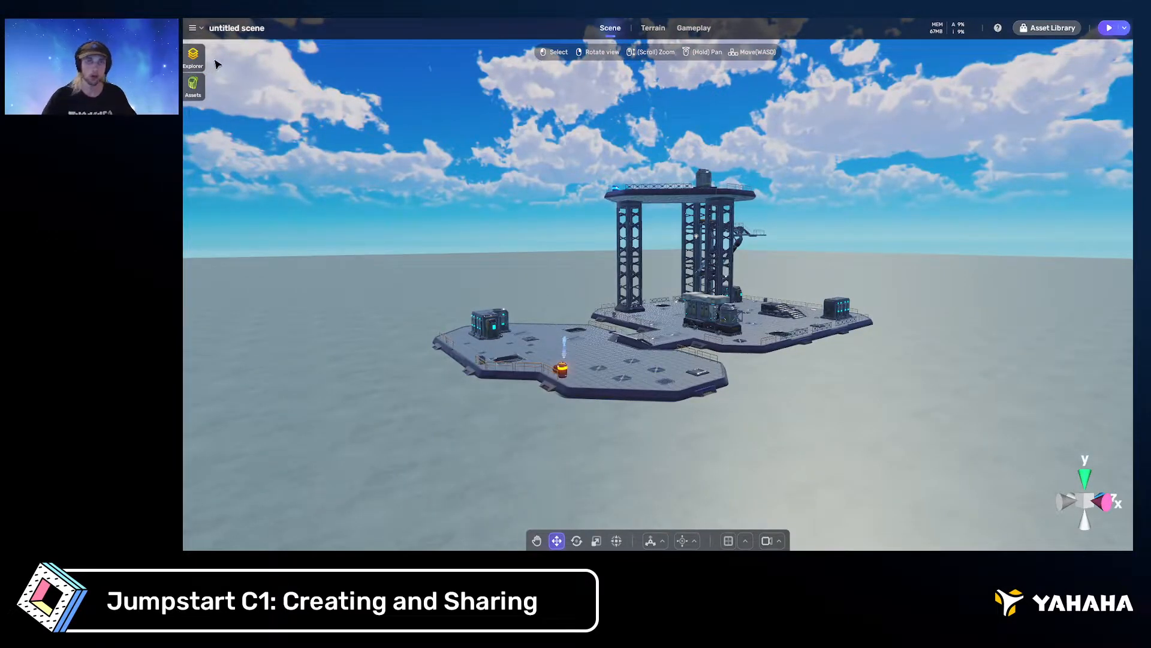
Open the Explorer and look through the list of all objects in the scene
left_click(193, 57)
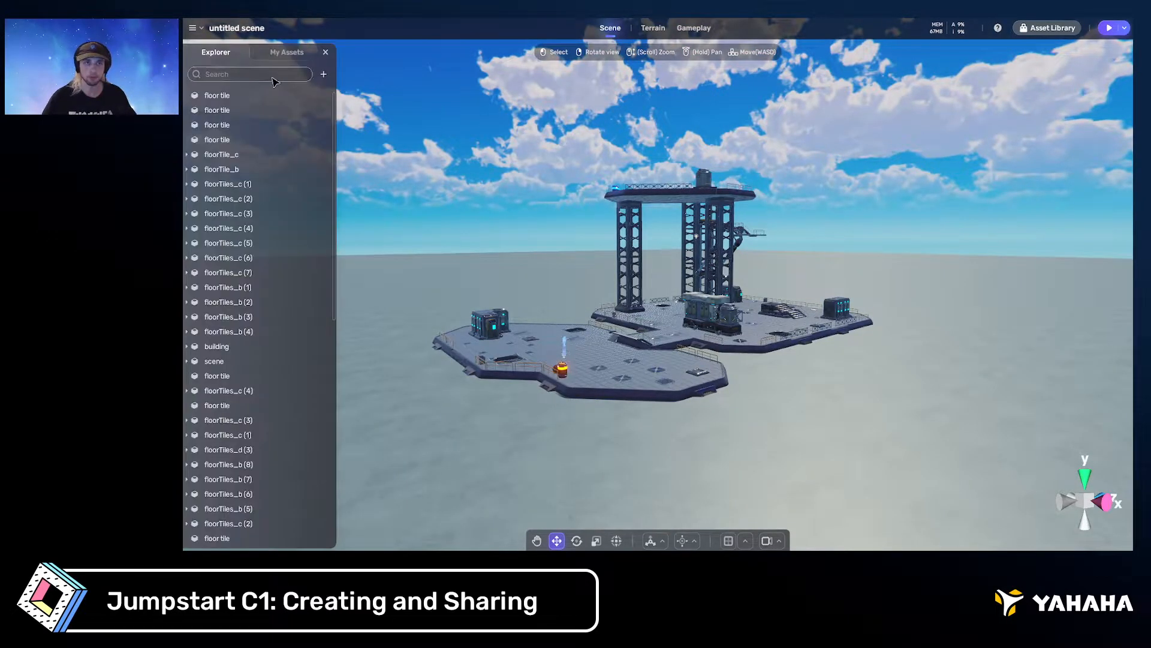
scroll(277, 120, "down", 15)
scroll(248, 218, "up", 12)
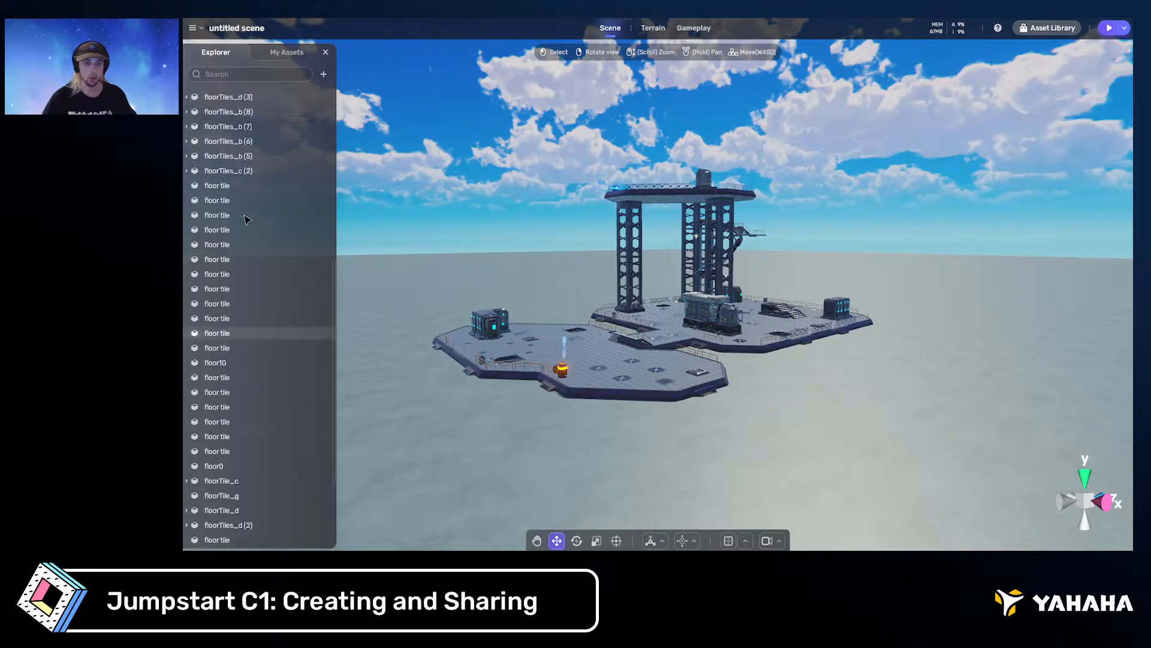
scroll(262, 185, "down", 12)
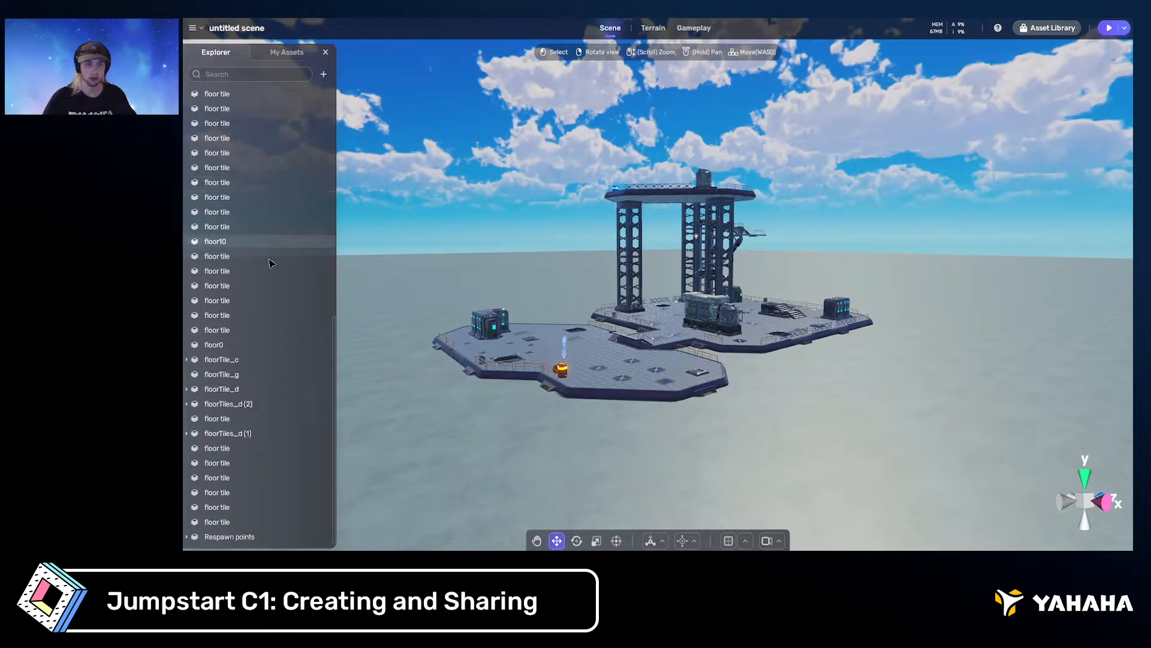
scroll(264, 500, "up", 10)
scroll(280, 415, "up", 1)
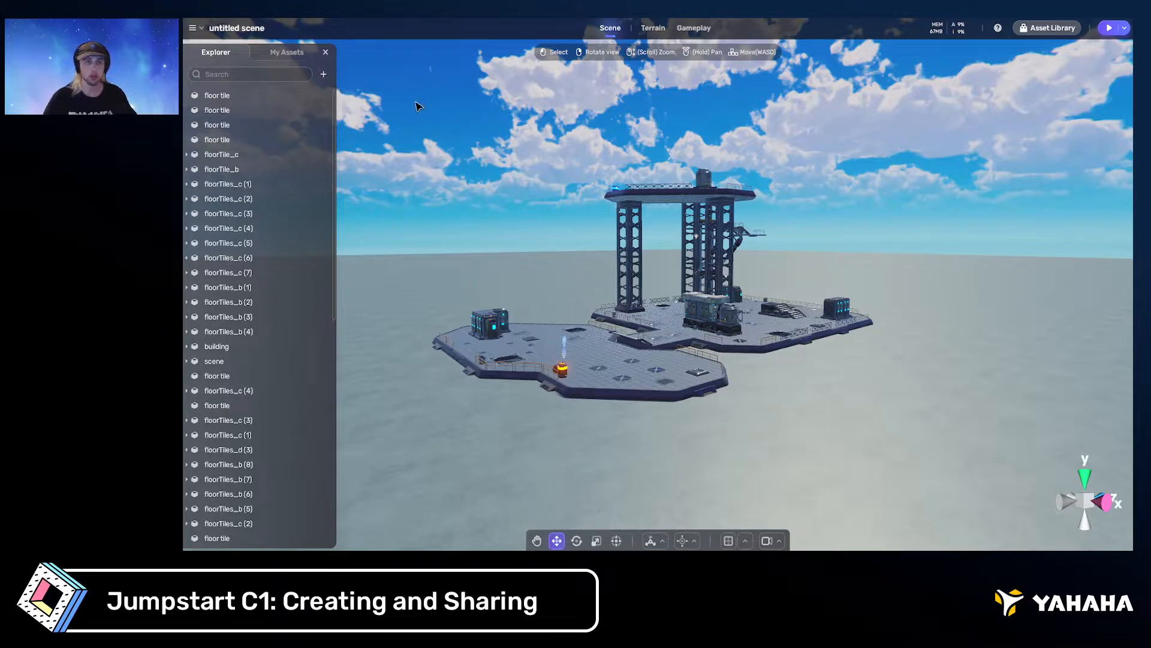
right_click_drag(489, 144, 497, 151)
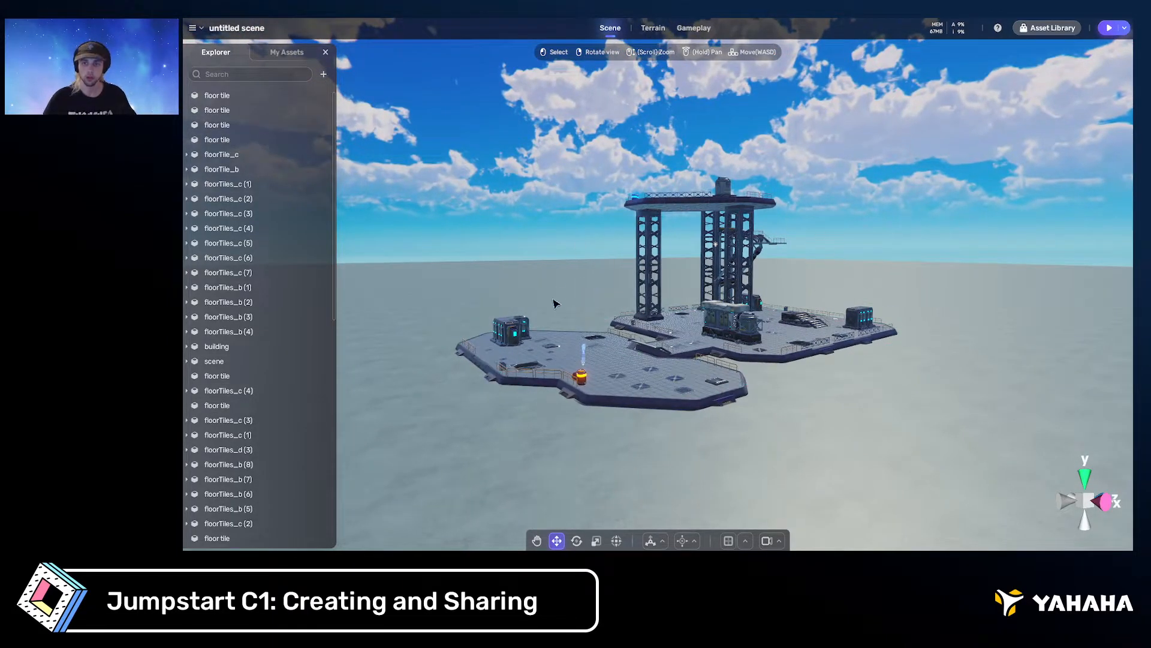
Create an empty object in the scene and open its full transform, collision and trigger box properties
left_click(323, 75)
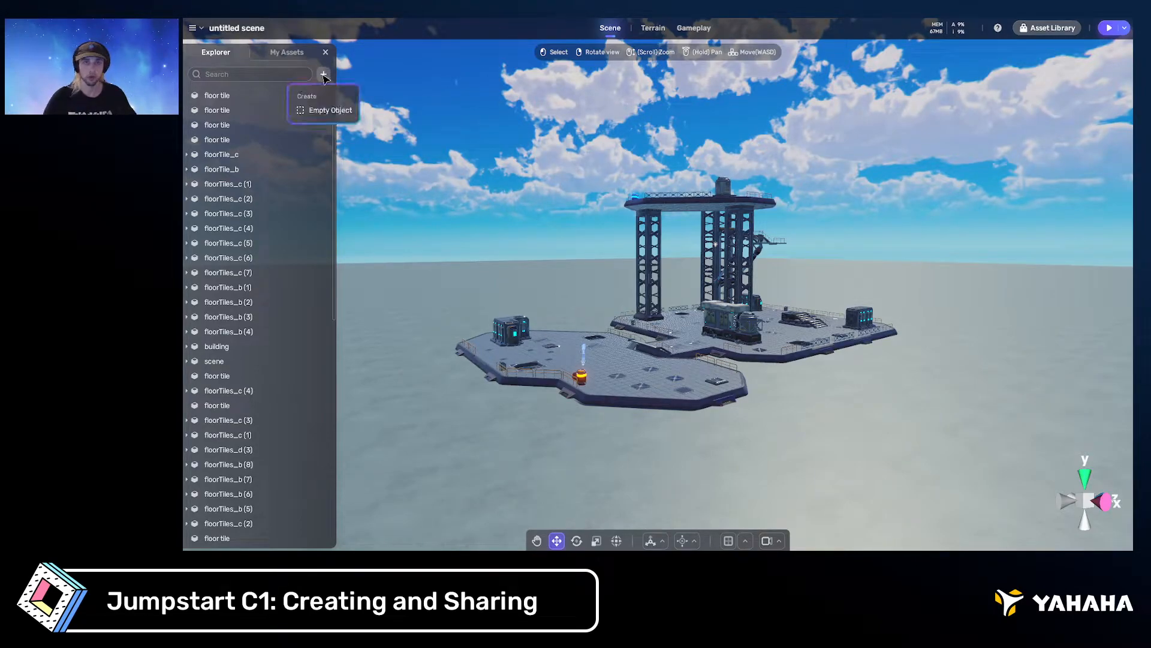
left_click(326, 111)
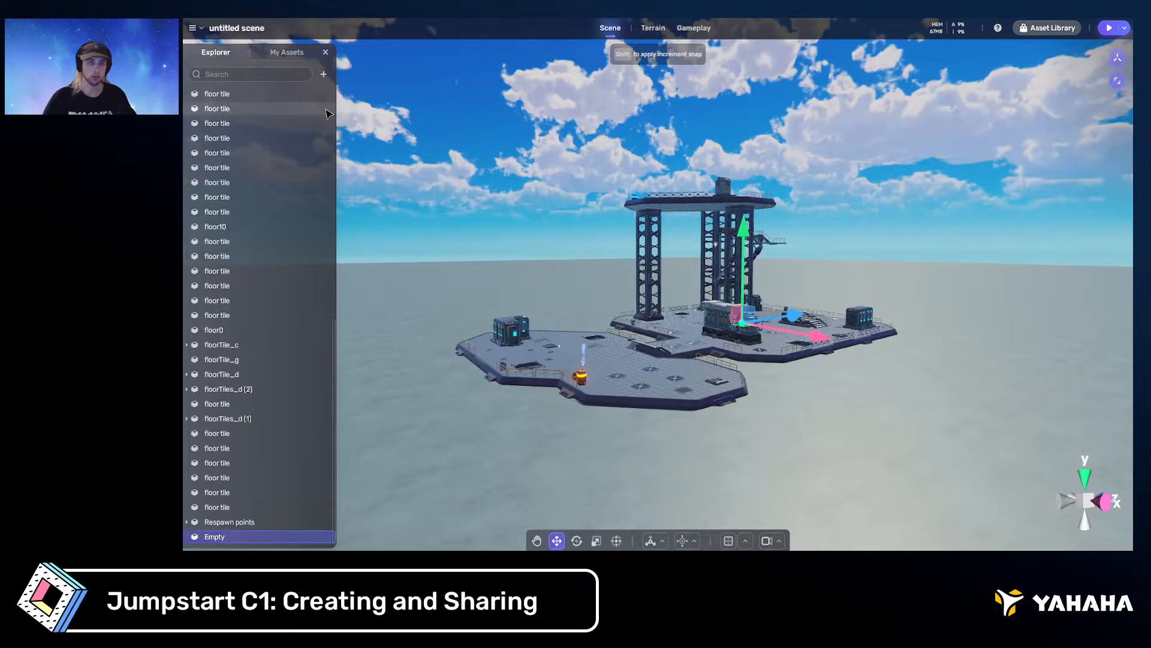
key("f")
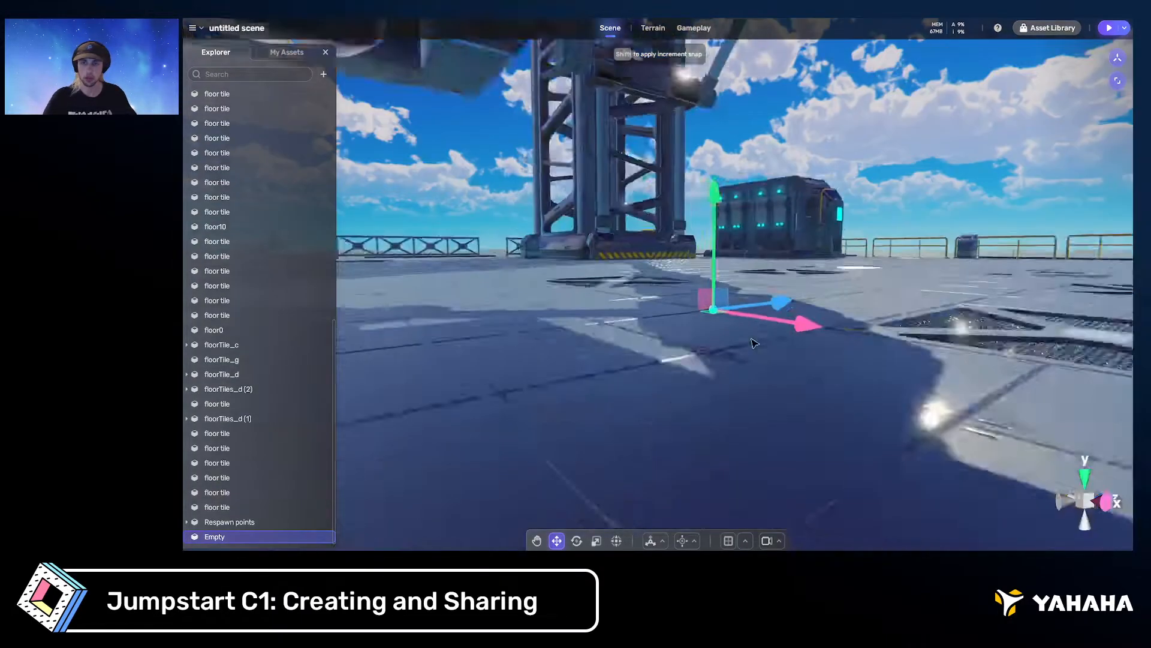
scroll(723, 321, "down", 10)
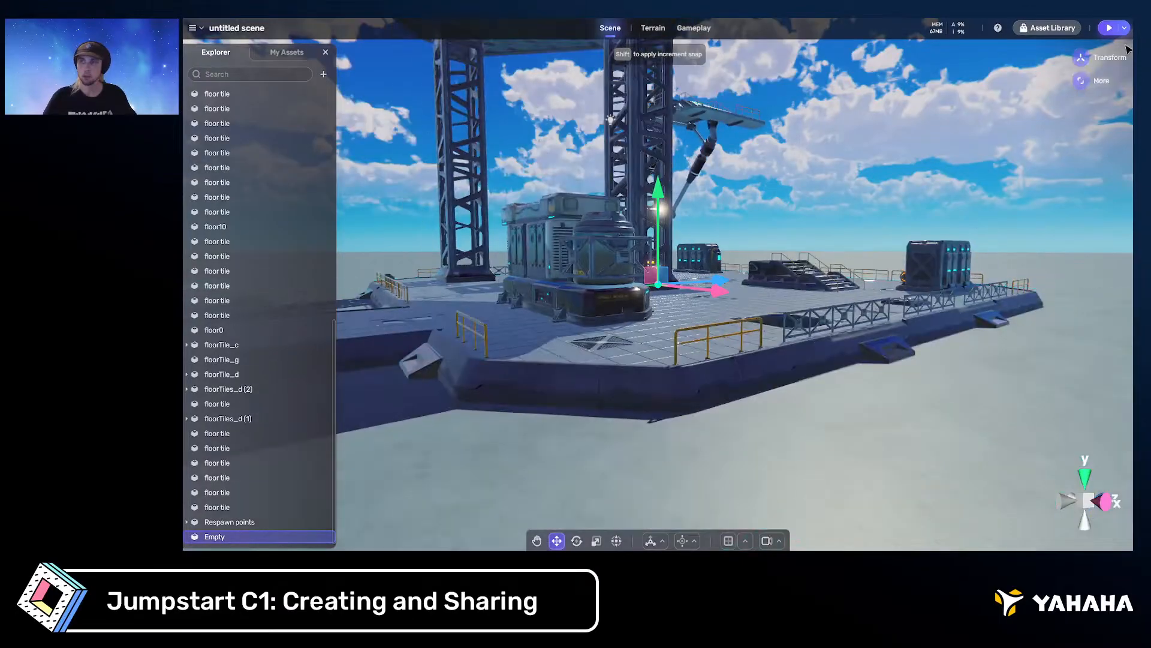
left_click(1081, 57)
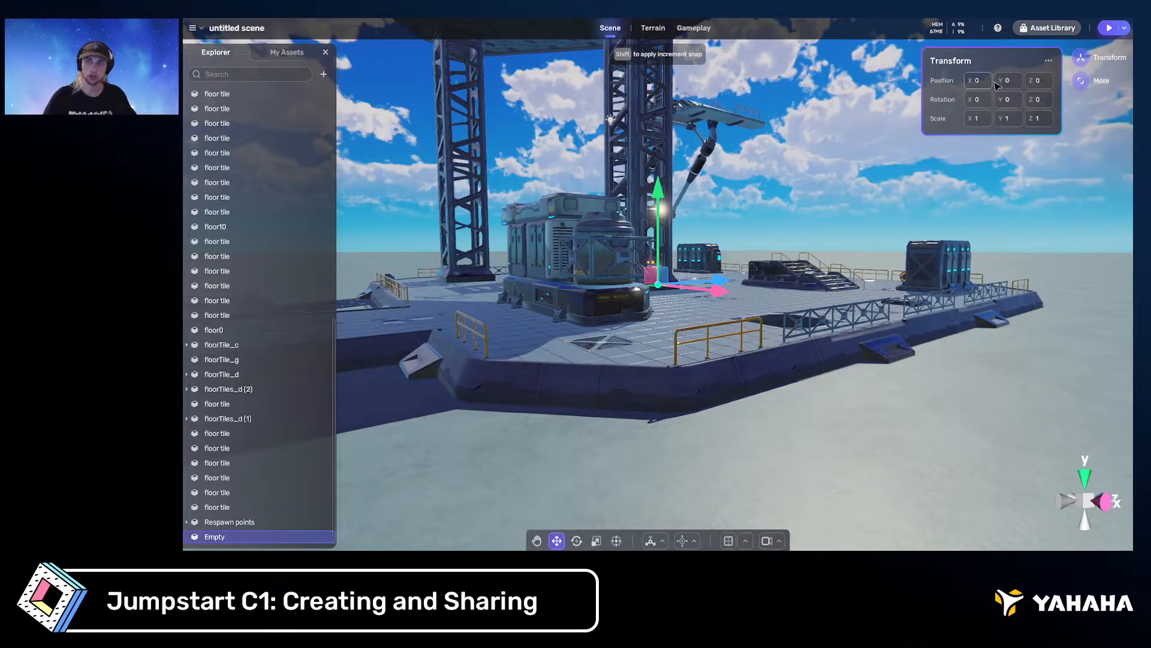
left_click(1081, 80)
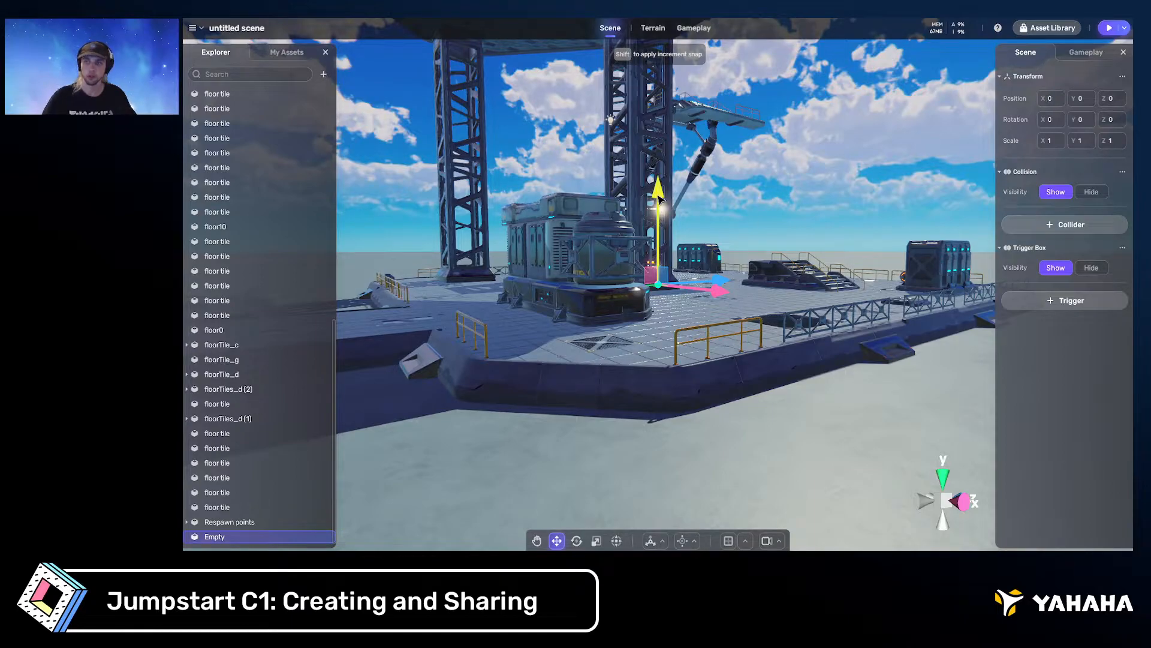
Try moving the empty object along Y with its handle and with position values 10 and about 3.09, returning Y to 0
left_click_drag(659, 201, 668, 130)
key("ctrl+z")
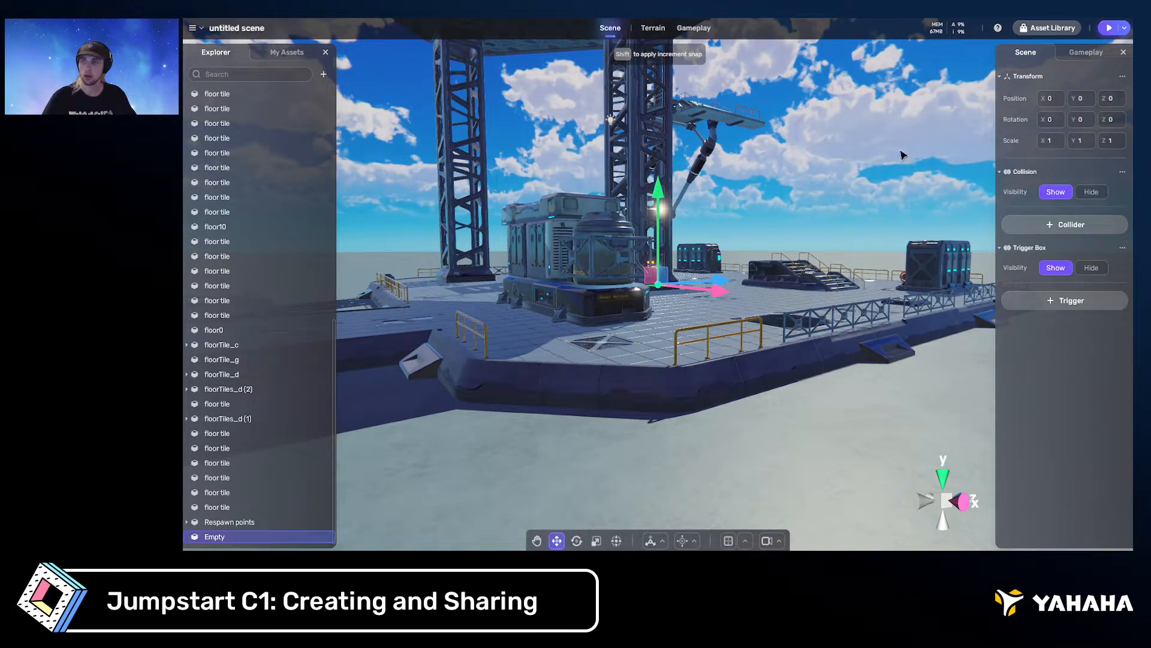
left_click(1090, 99)
type("10")
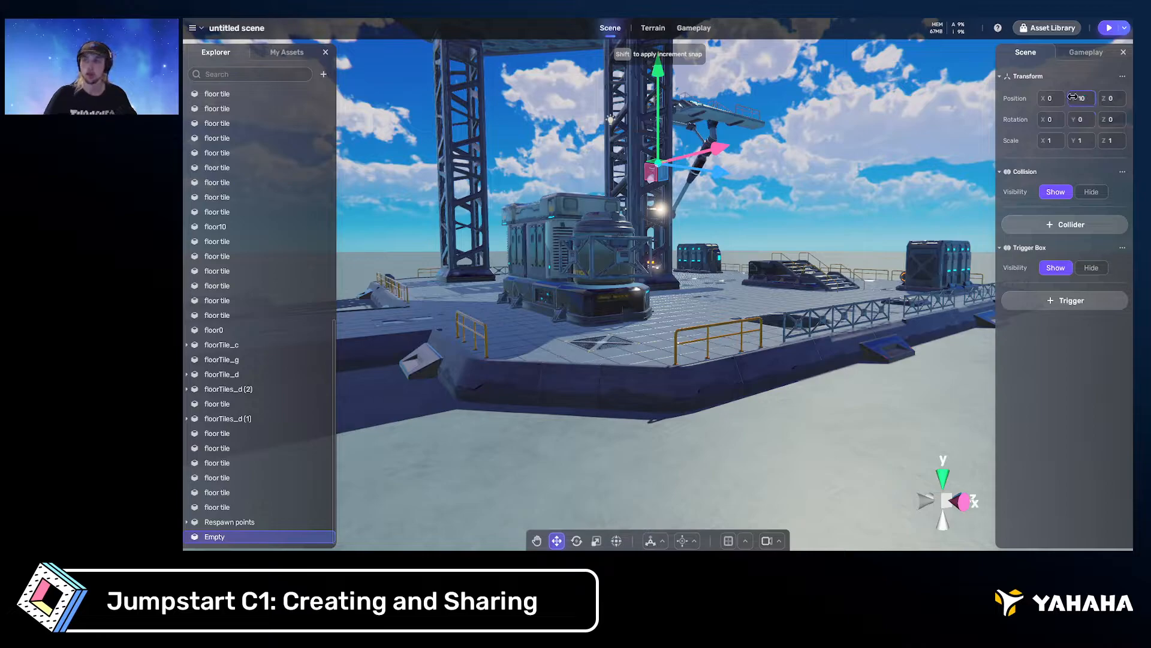
left_click_drag(1074, 97, 846, 117)
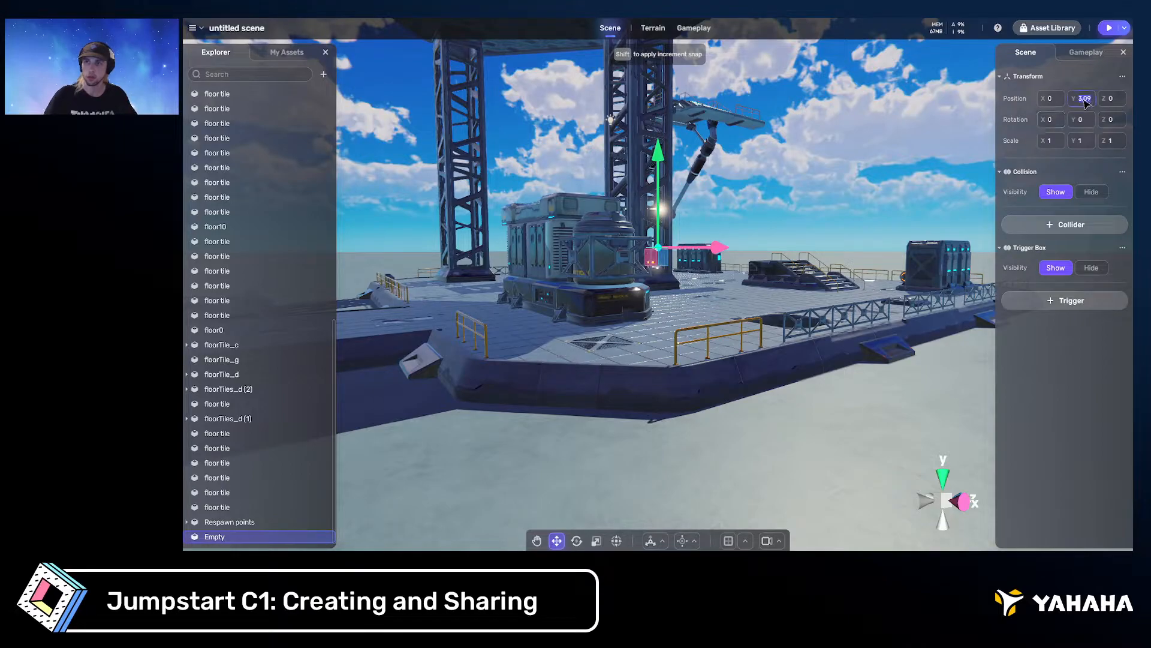
type("0")
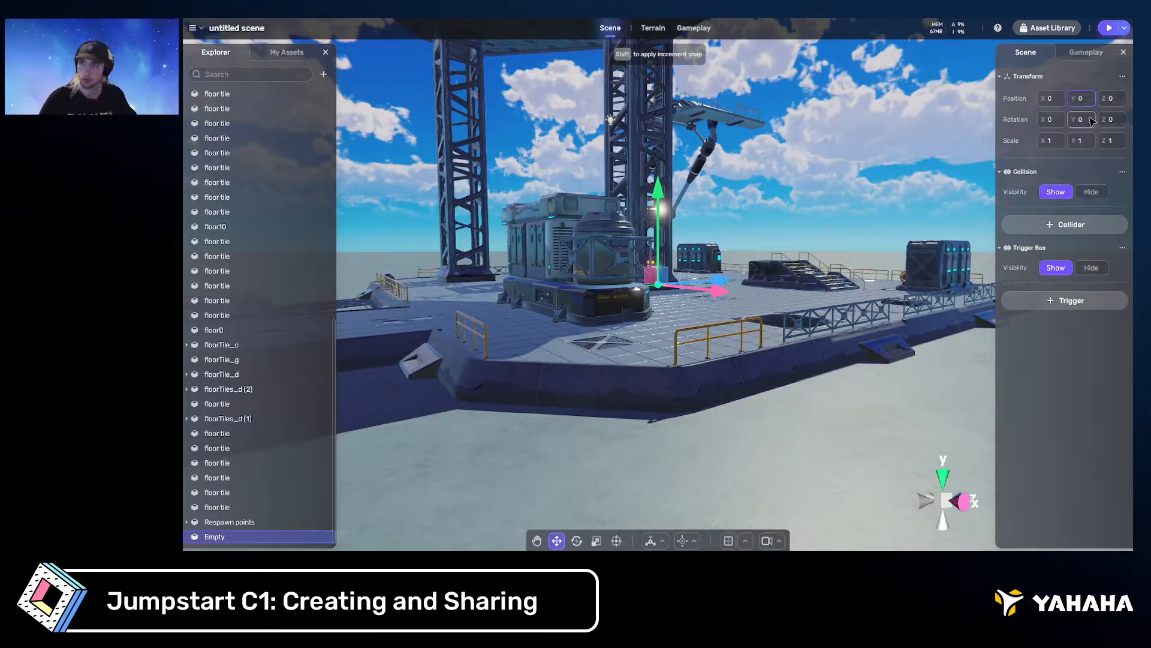
left_click(1073, 358)
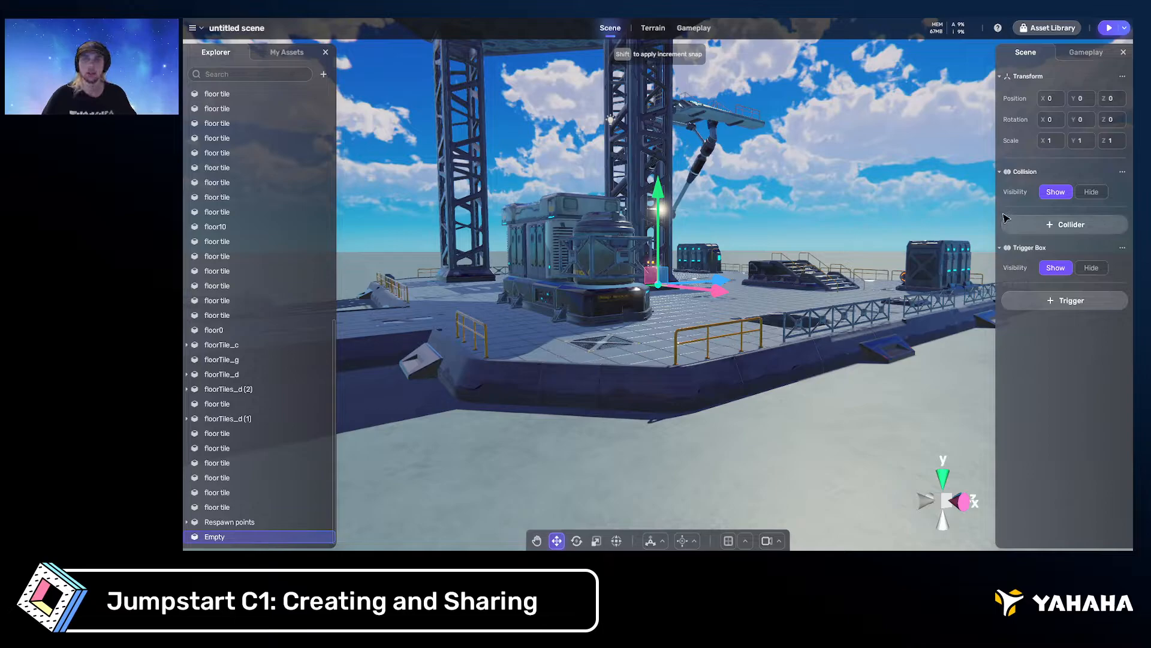
Rename the empty object as _root
right_click(218, 537)
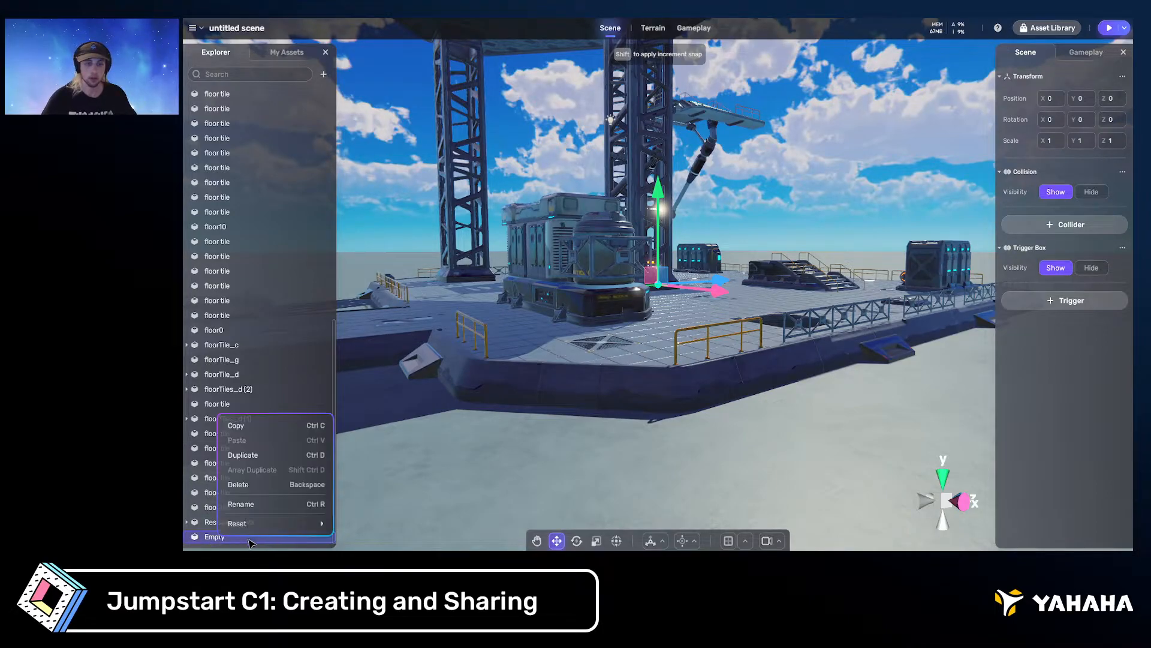
left_click(242, 505)
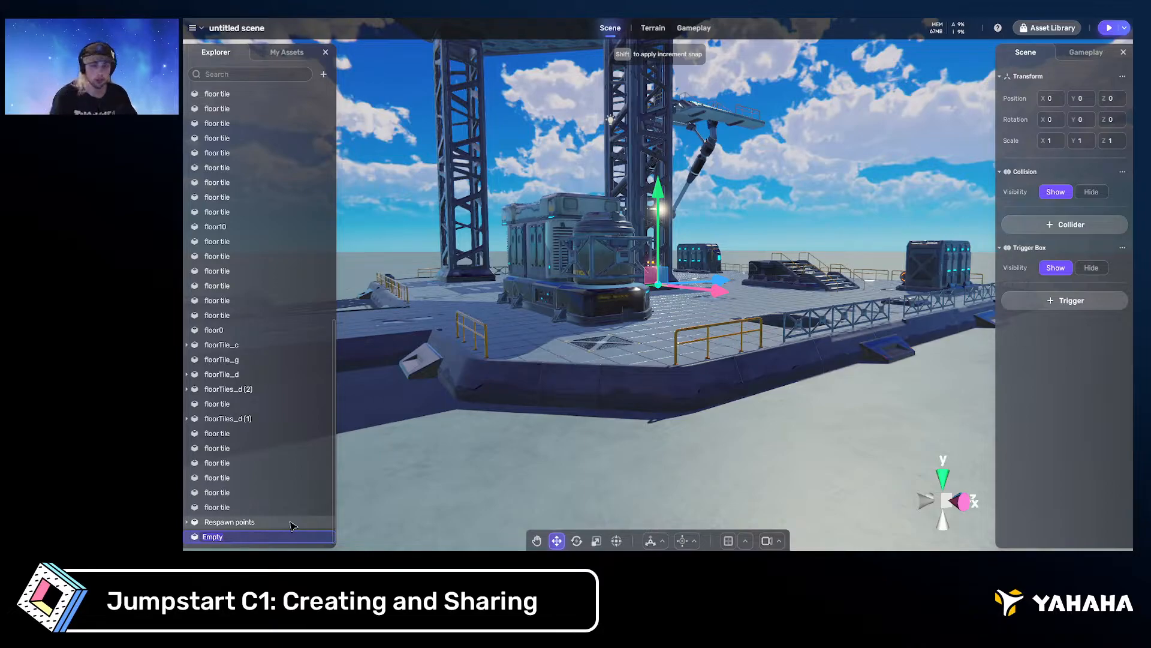
key("BackSpace")
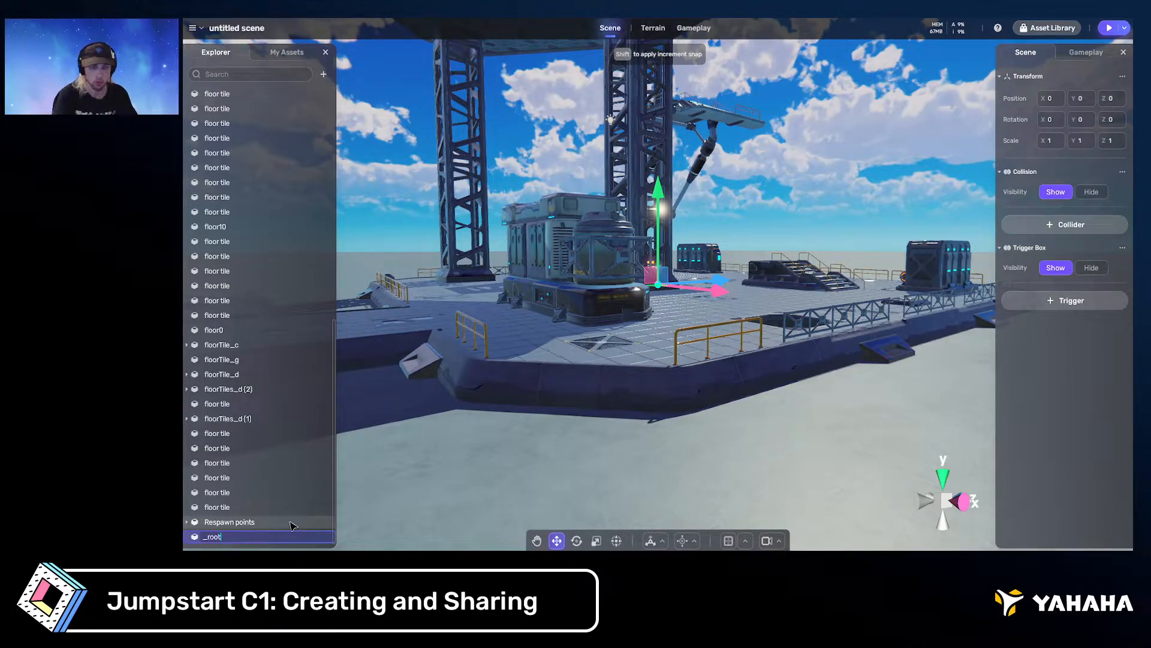
key("Return")
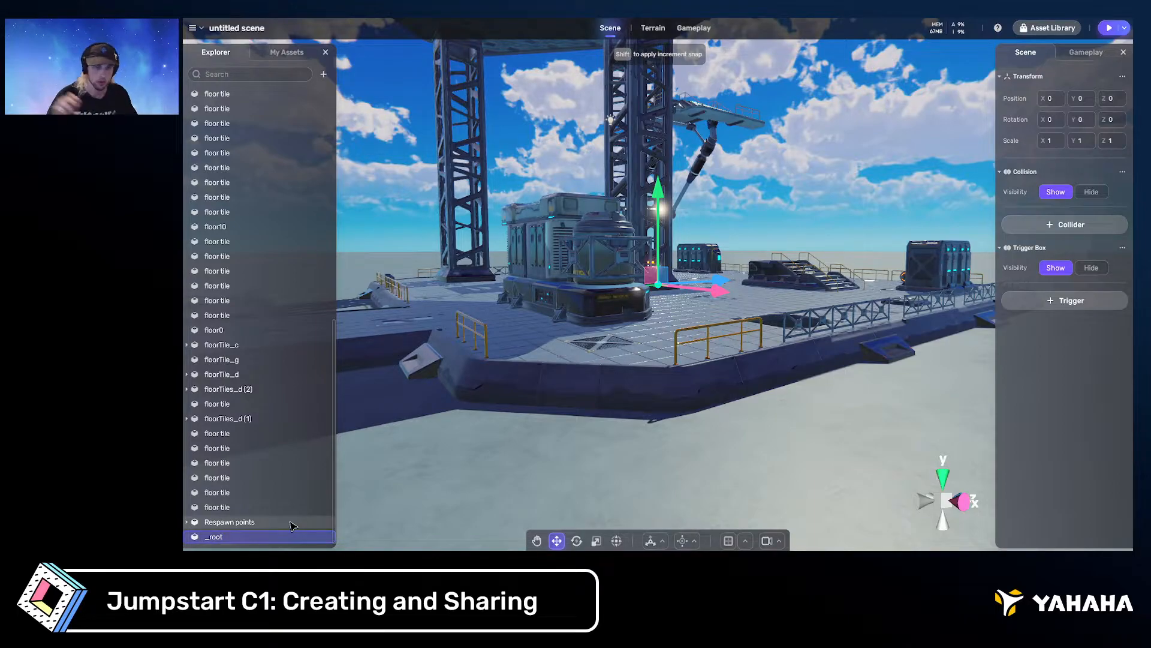
Parent all scene objects except Respawn points under _root and collapse the _root hierarchy
left_click(248, 507)
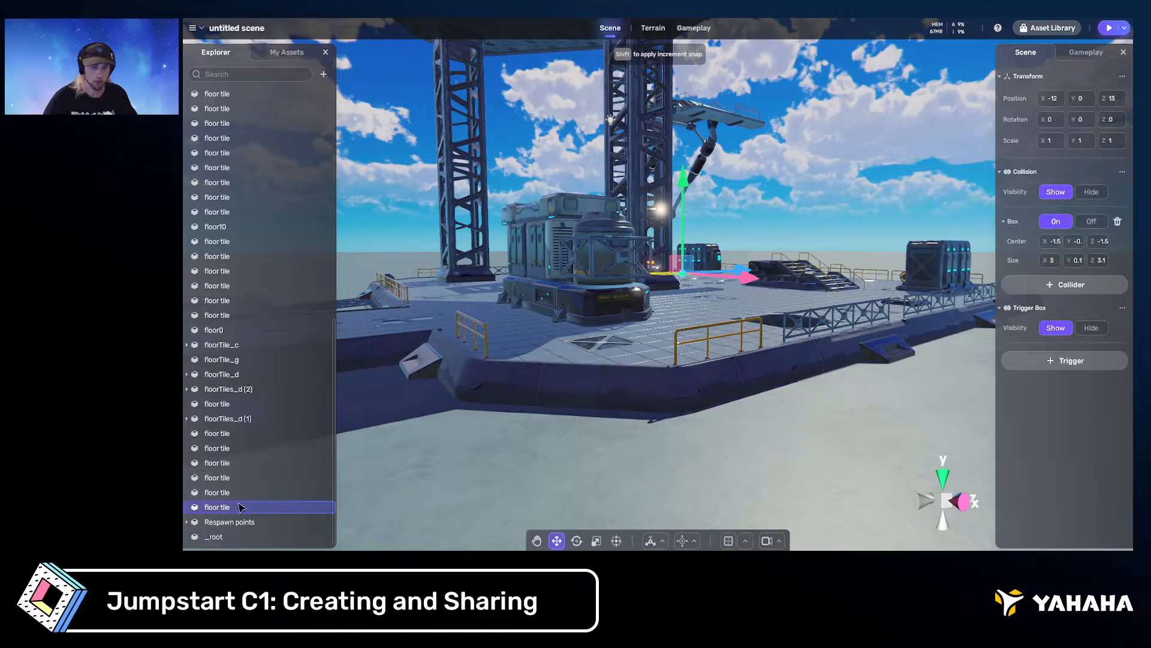
scroll(252, 500, "up", 10)
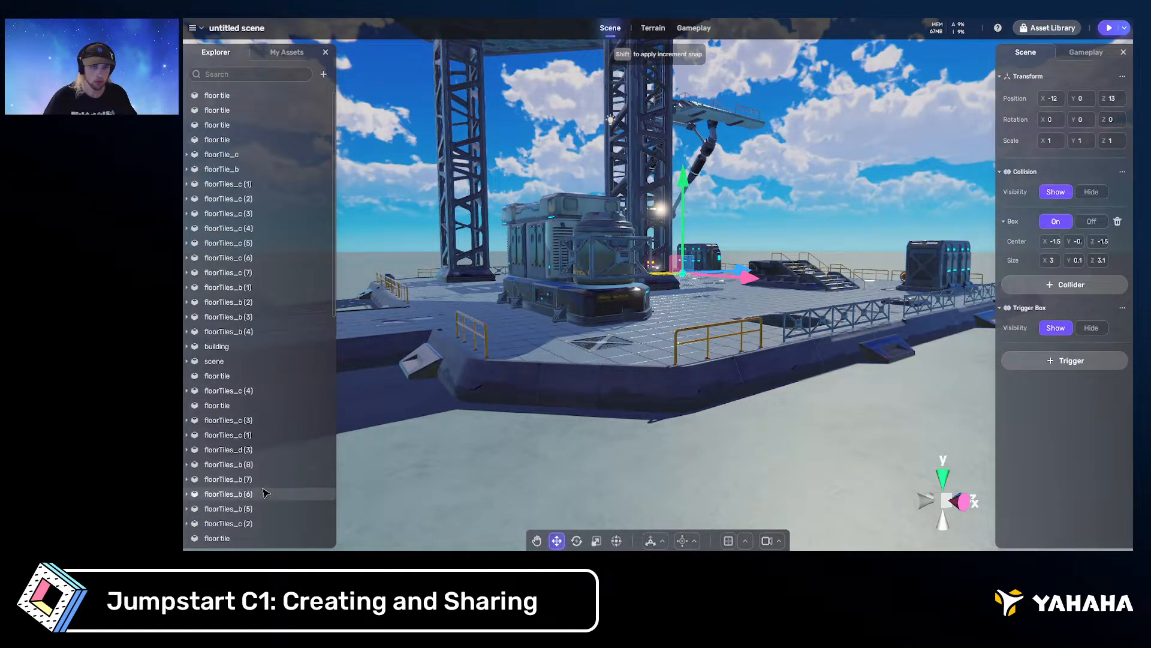
left_click(272, 98, "shift")
key("f")
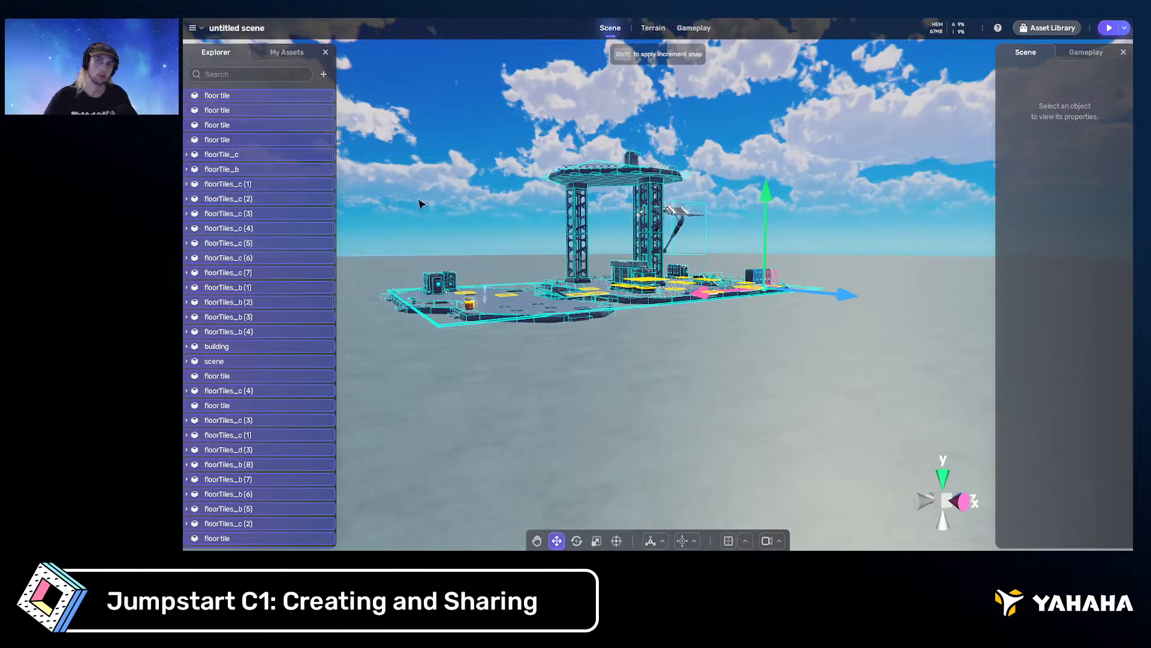
scroll(419, 197, "up", 3)
scroll(231, 216, "down", 10)
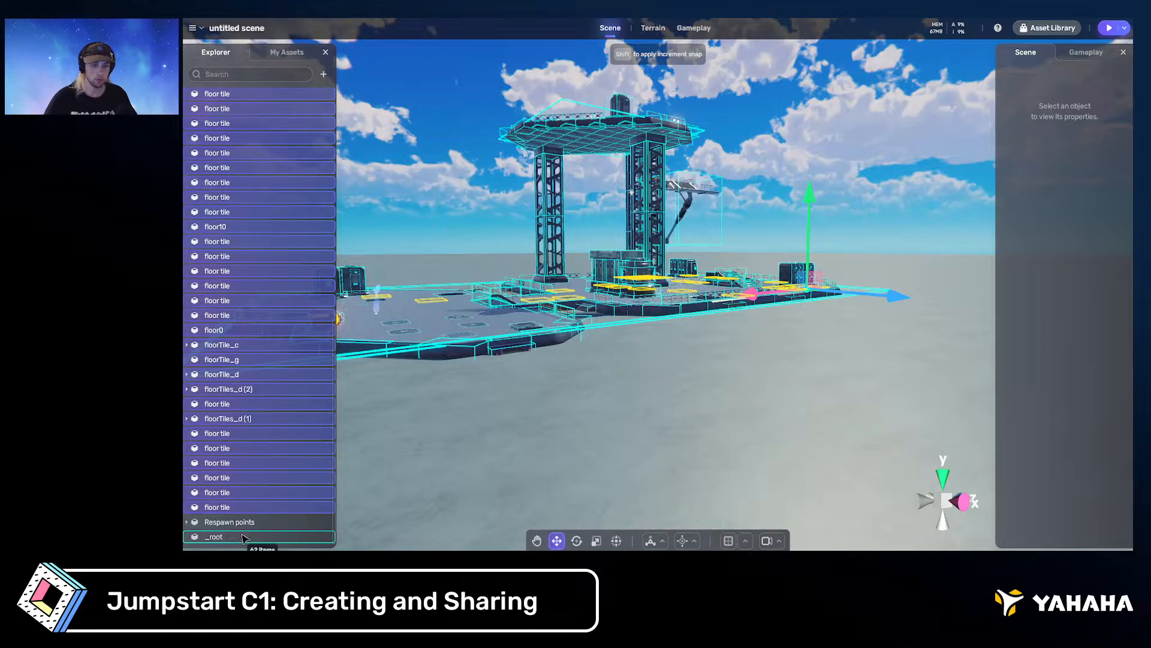
left_click_drag(236, 537, 236, 536)
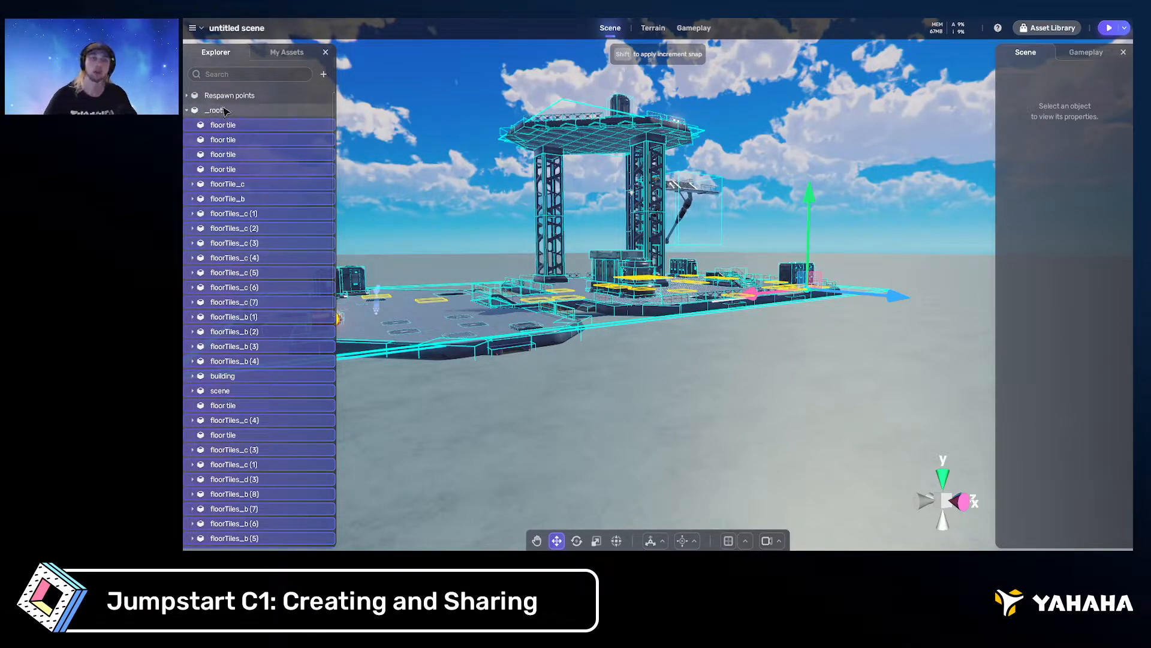
left_click(188, 112)
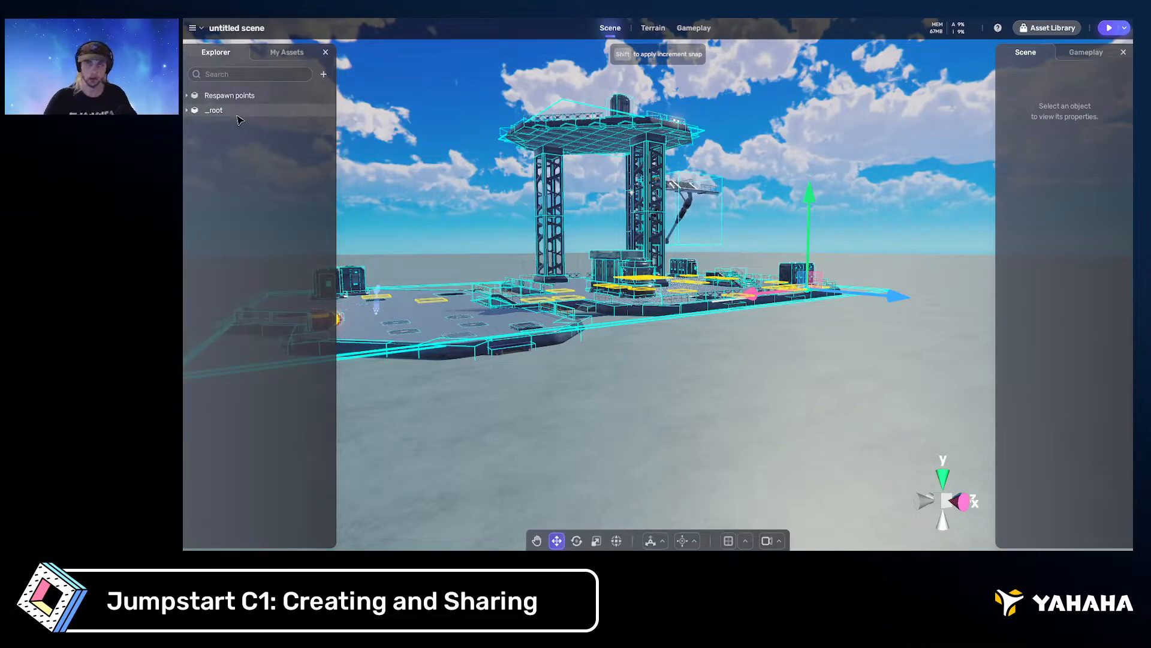
Expand _root, select individual floor tiles and floorTile_c inside it, and select the _root parent to compare
left_click(188, 110)
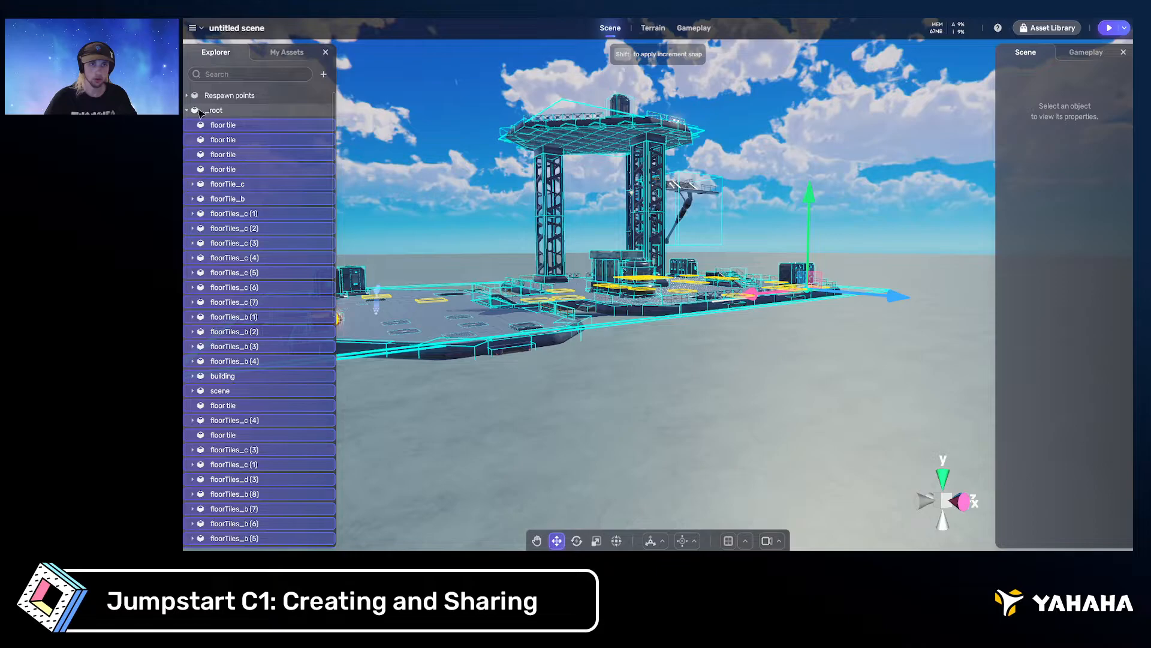
left_click(240, 125)
left_click(258, 154)
left_click(282, 183)
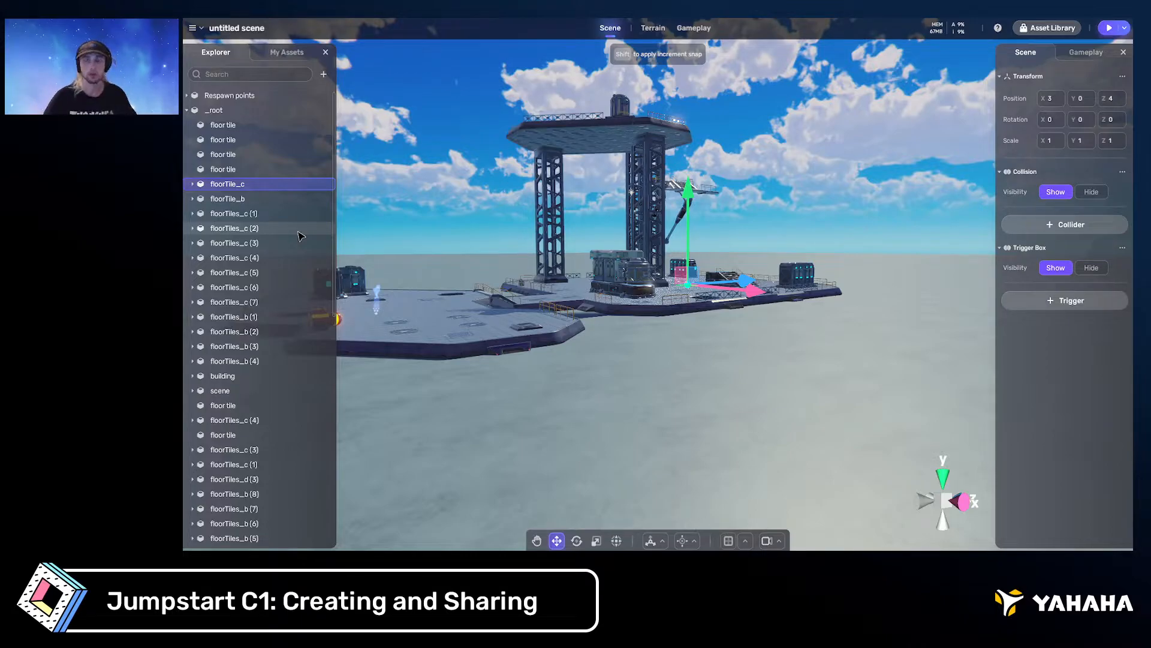
left_click(241, 112)
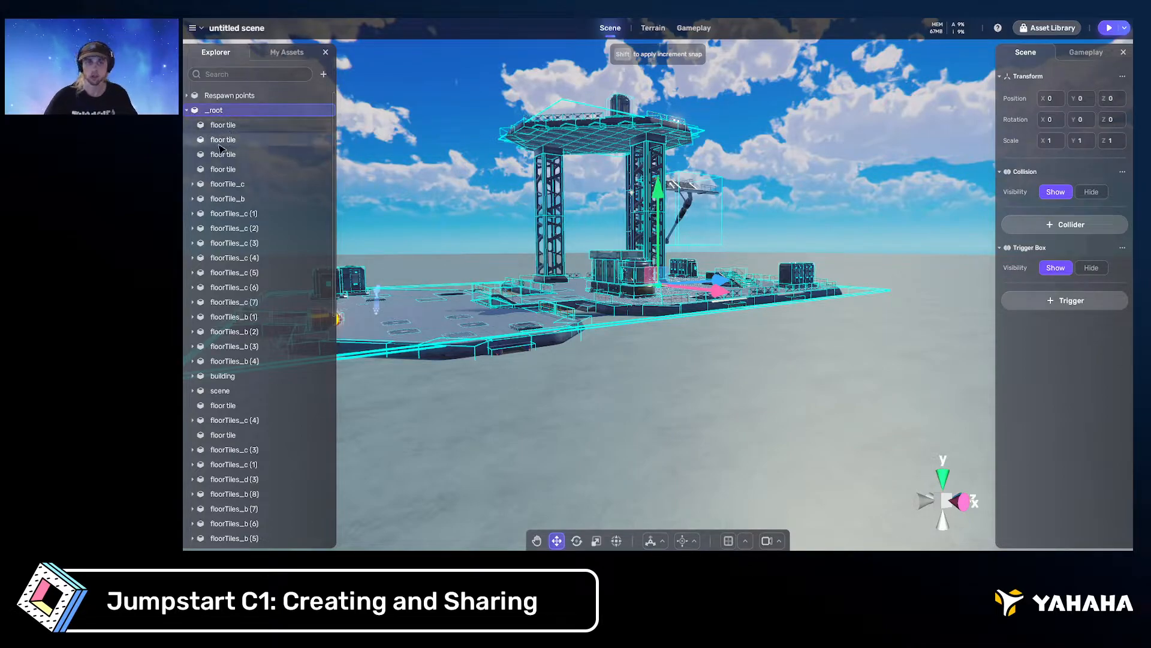
Inspect the nested children of floorTile_c, floorTiles_c (3) and scene, and collapse the _root hierarchy
left_click(192, 185)
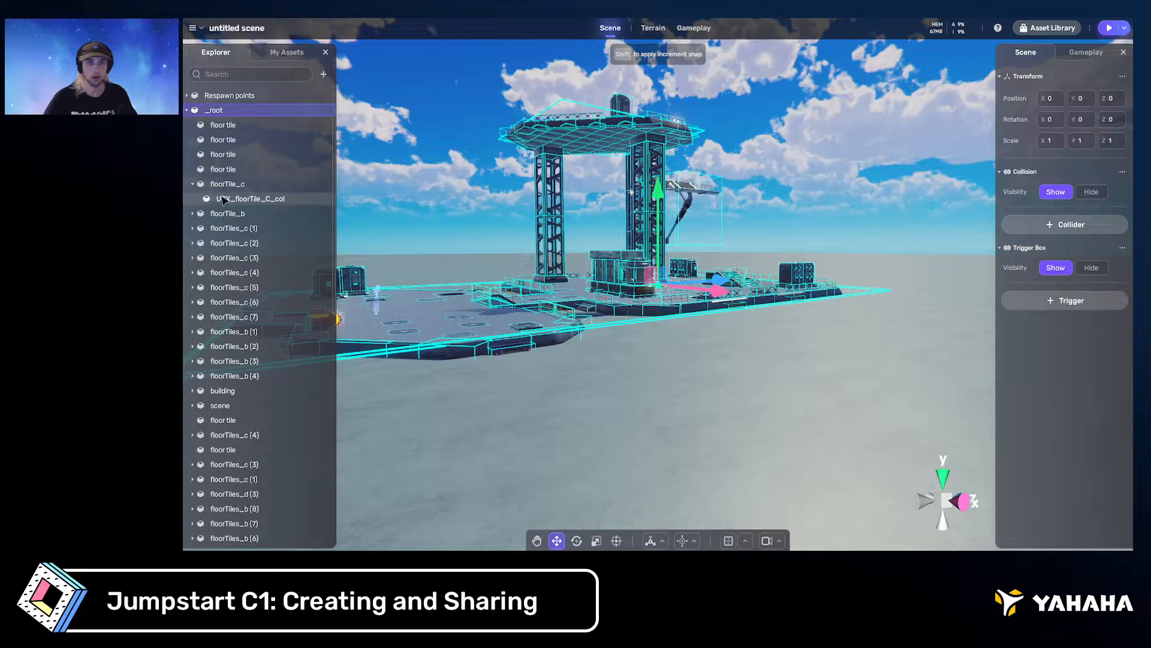
left_click(192, 184)
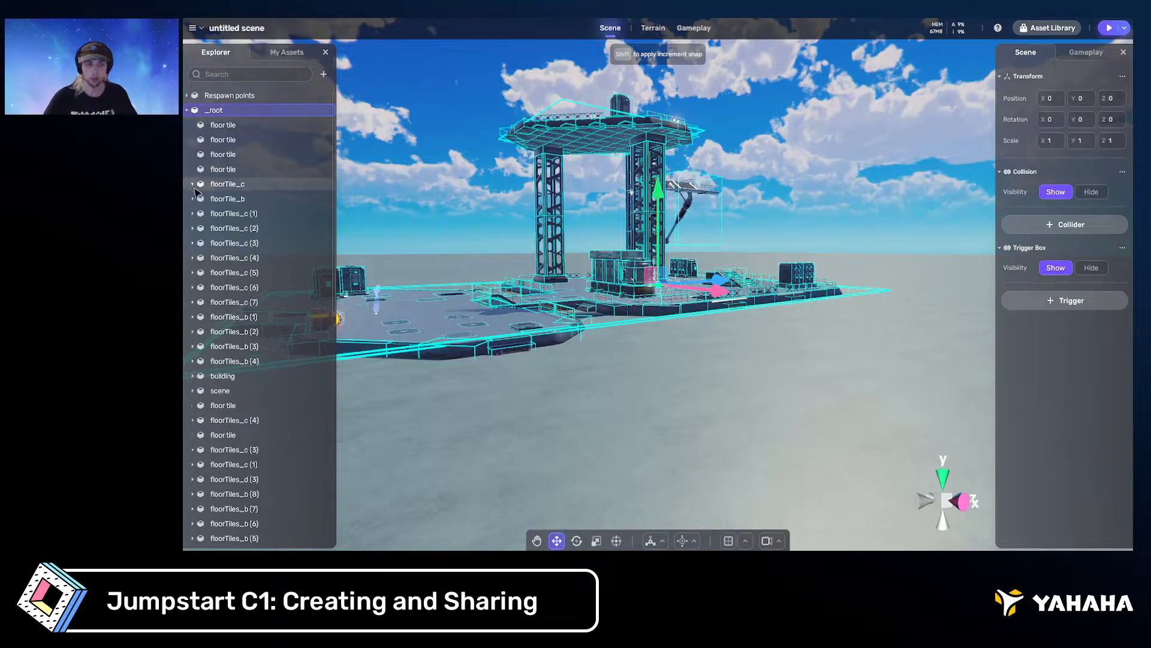
left_click(192, 243)
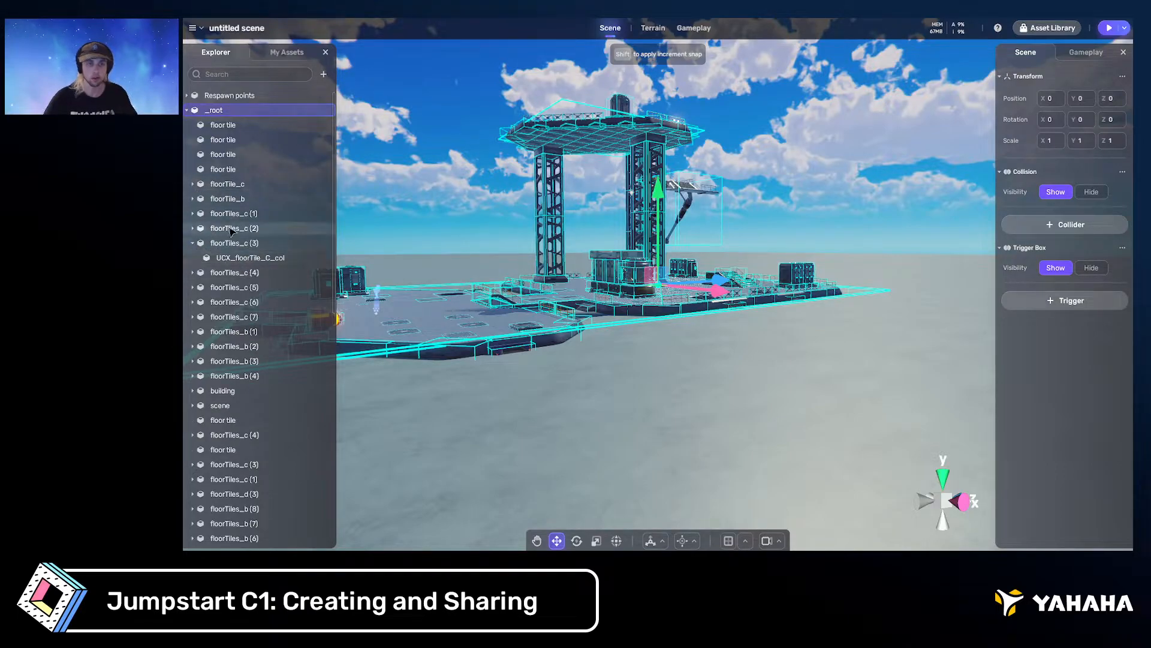
left_click(193, 405)
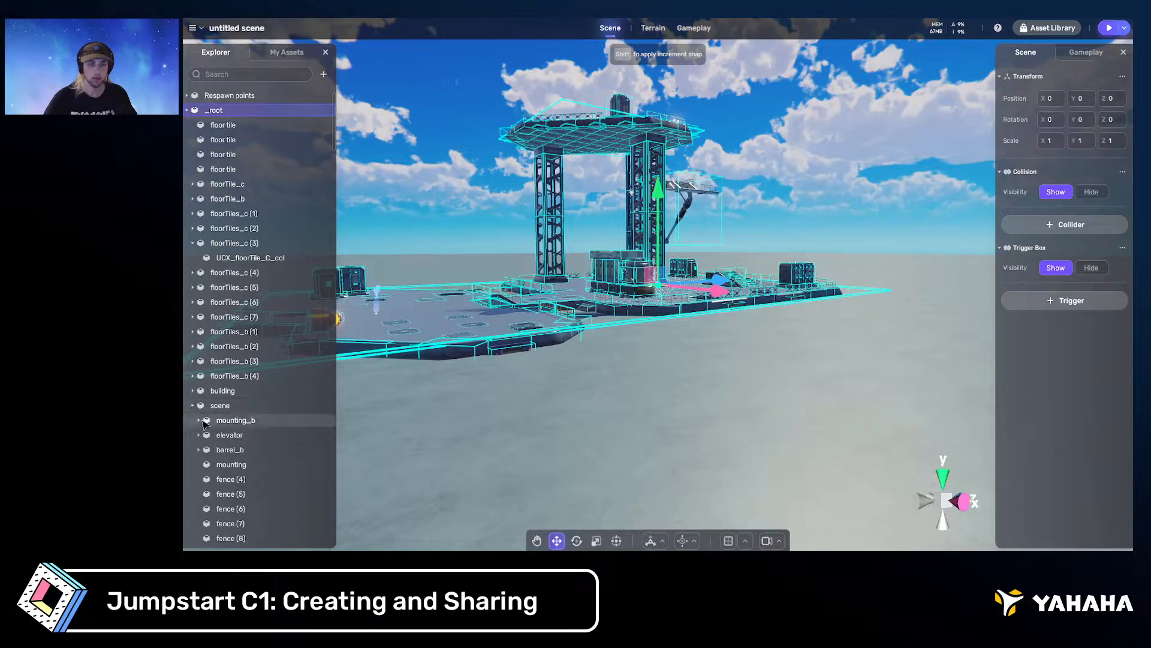
left_click(198, 420)
left_click(192, 405)
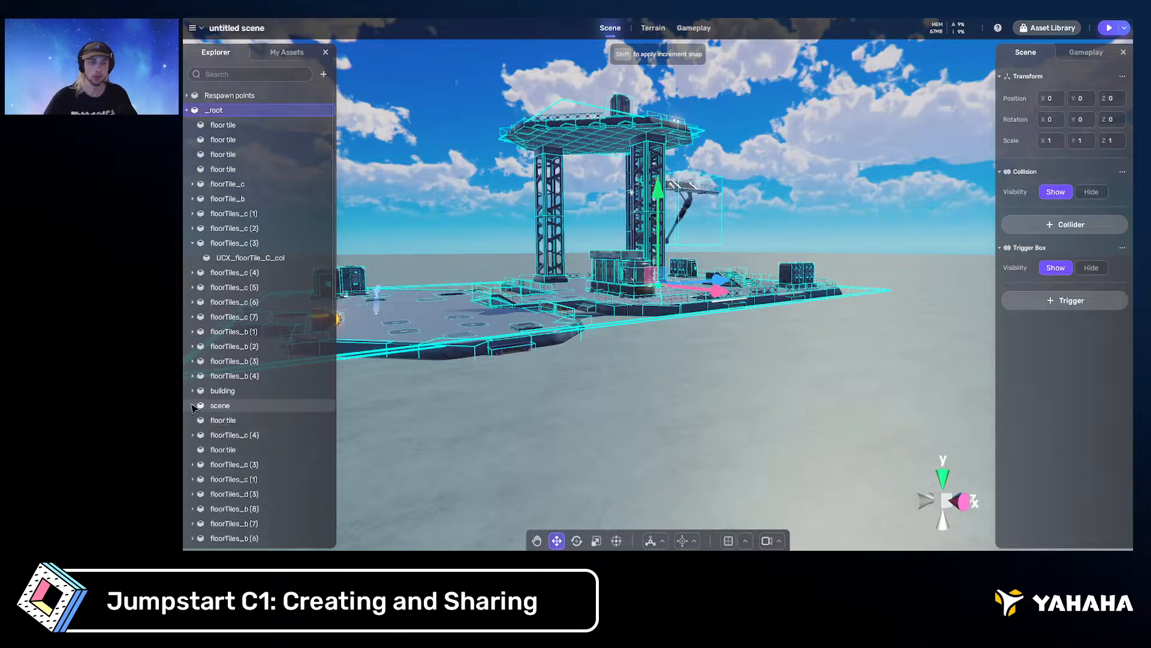
left_click(188, 111)
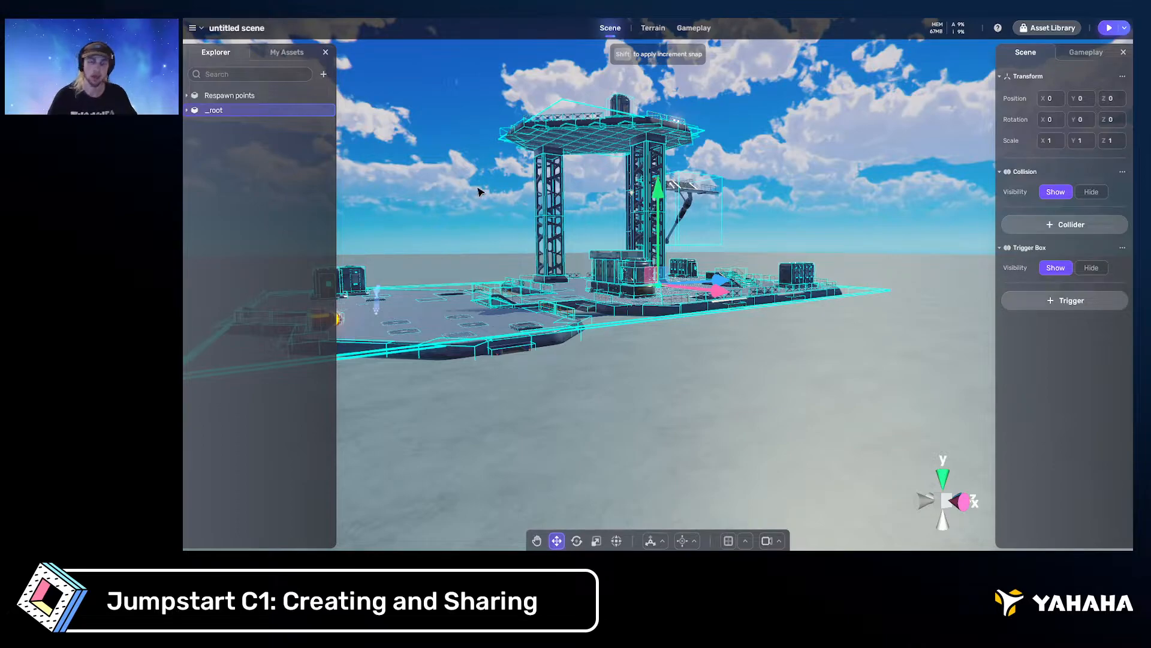
Deselect _root and fly the camera around to view both platforms from the front
left_click(383, 175)
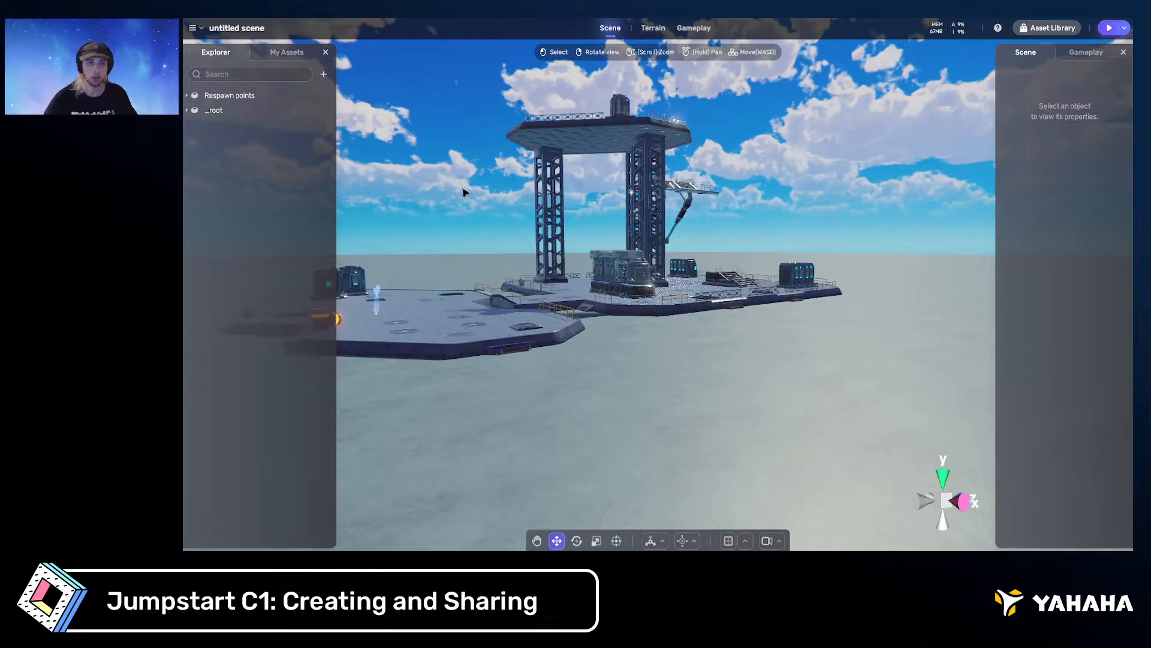
right_click_drag(466, 192, 514, 187)
key("w")
key("s")
key("a")
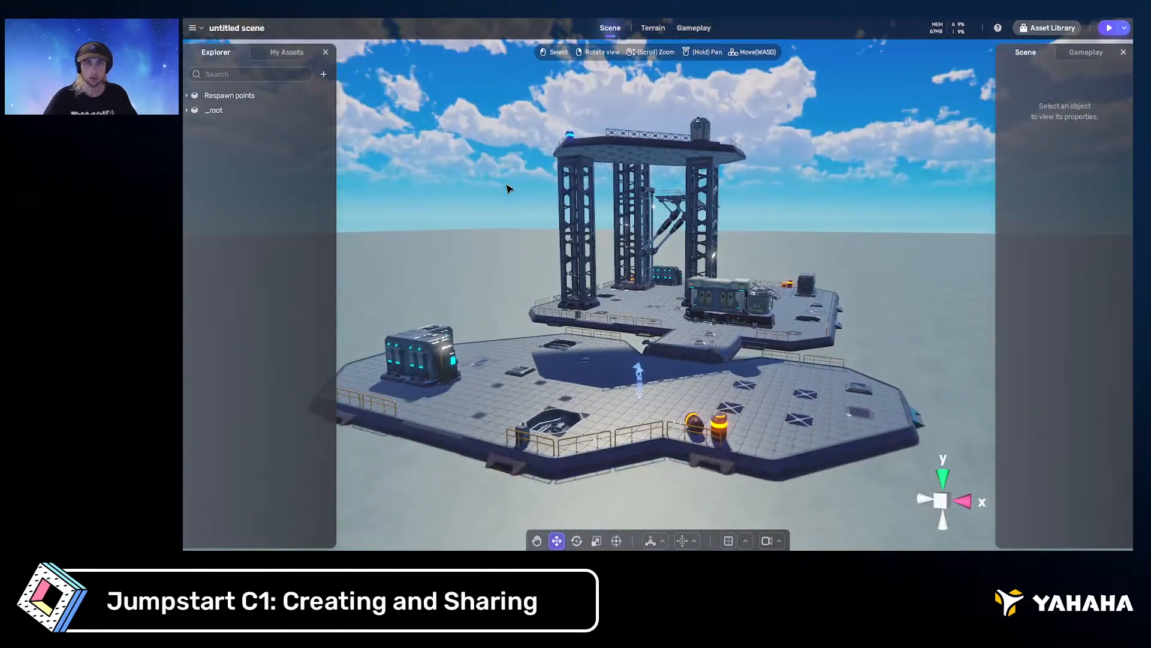
Look through the Built-in and Purchased models in My Assets and collapse both categories
left_click(289, 53)
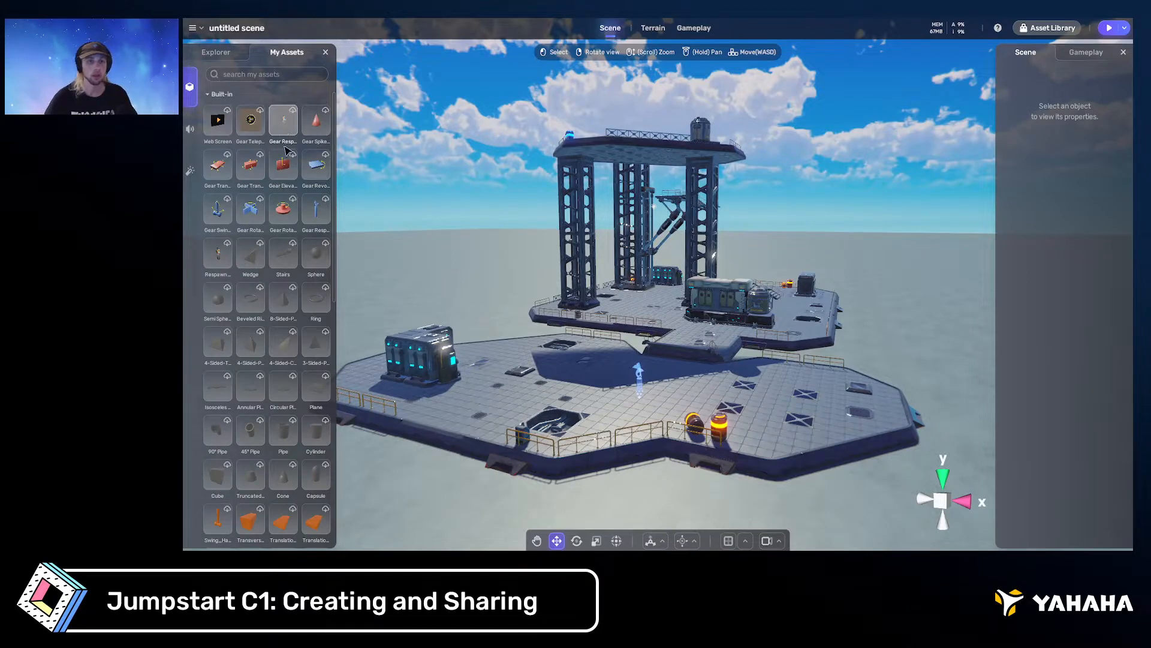
scroll(287, 149, "down", 6)
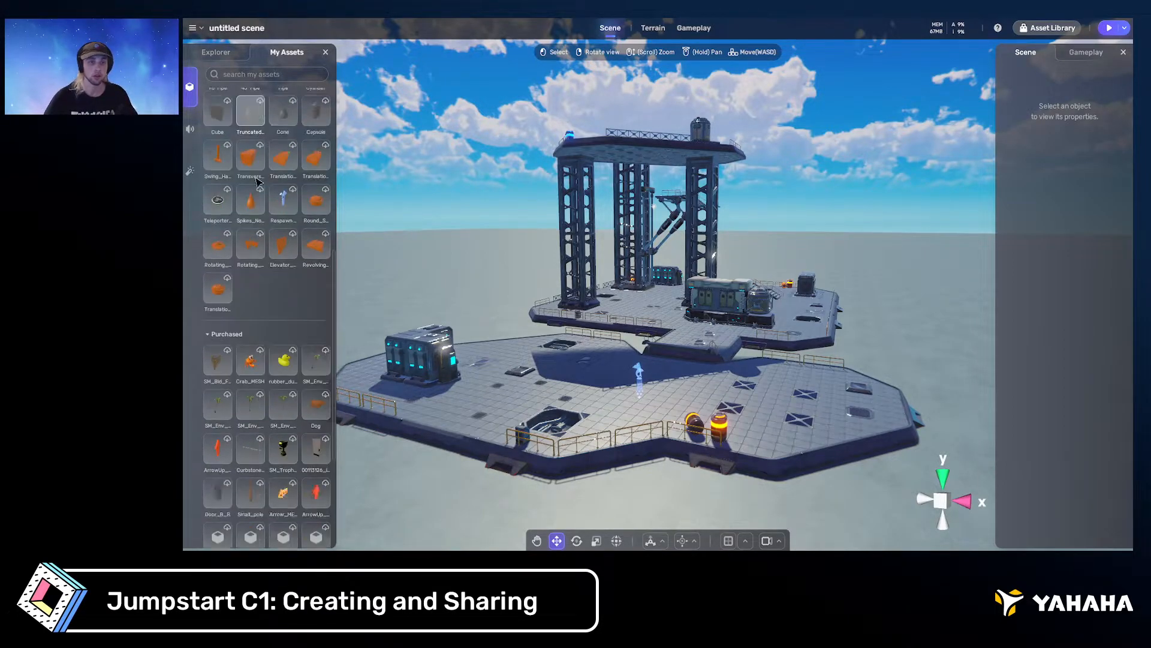
scroll(258, 181, "up", 6)
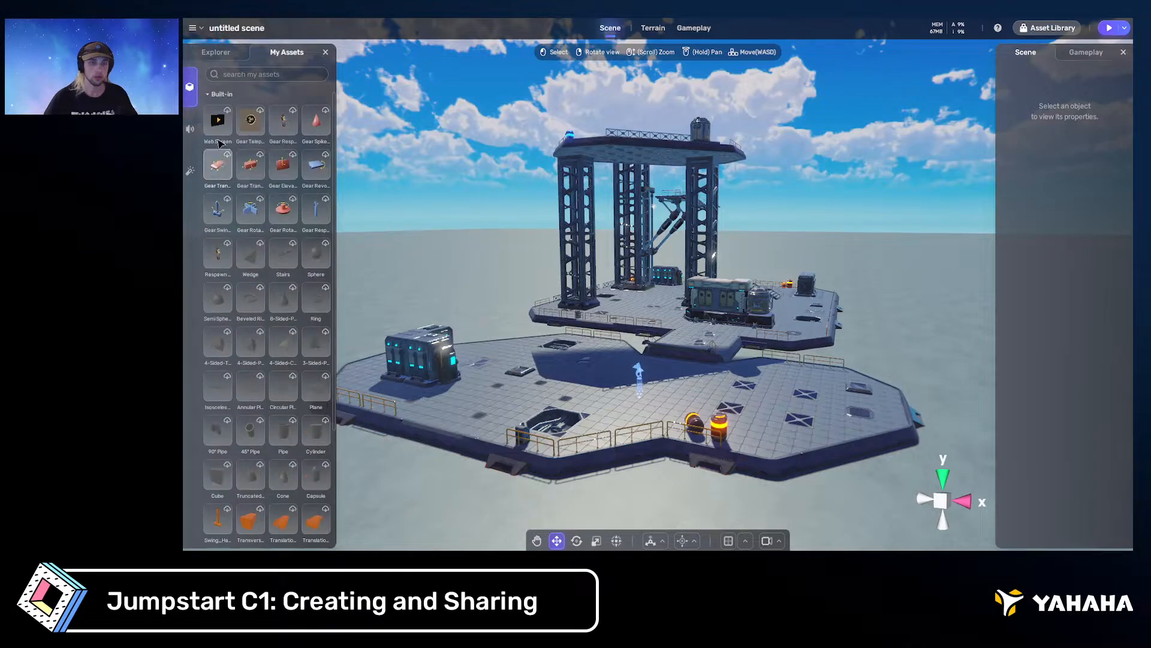
left_click(221, 95)
left_click(235, 121)
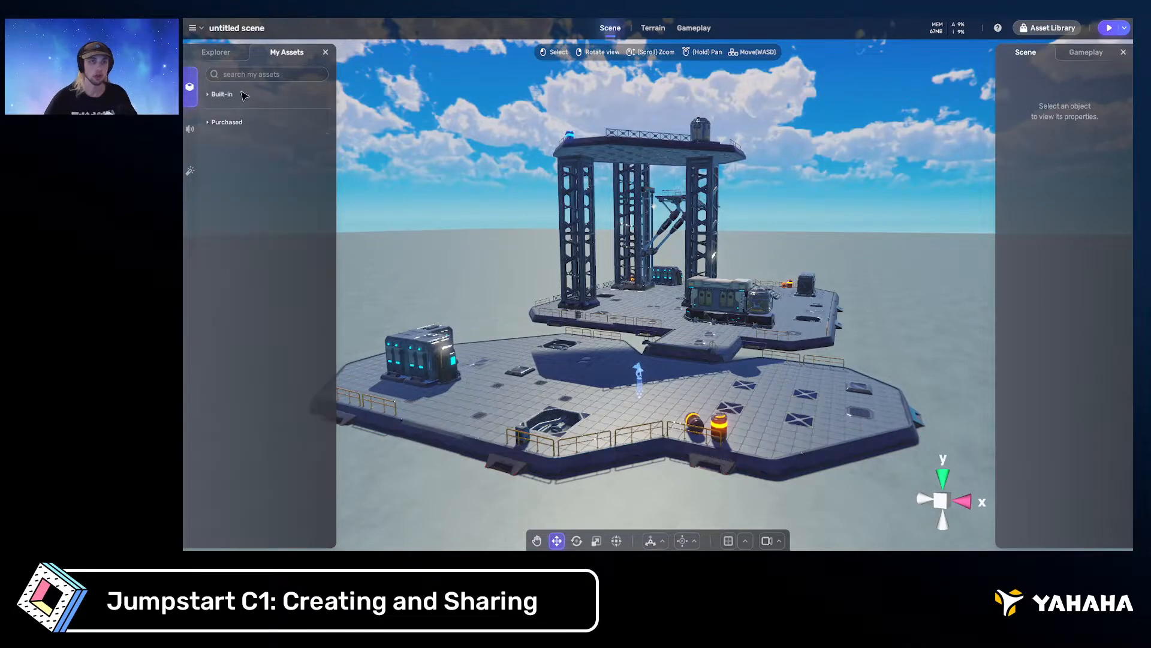
Examine the built-in gears, primitive shapes and gameplay models, and show the Purchased assets in place of the Built-in ones
left_click(229, 94)
scroll(298, 184, "down", 5)
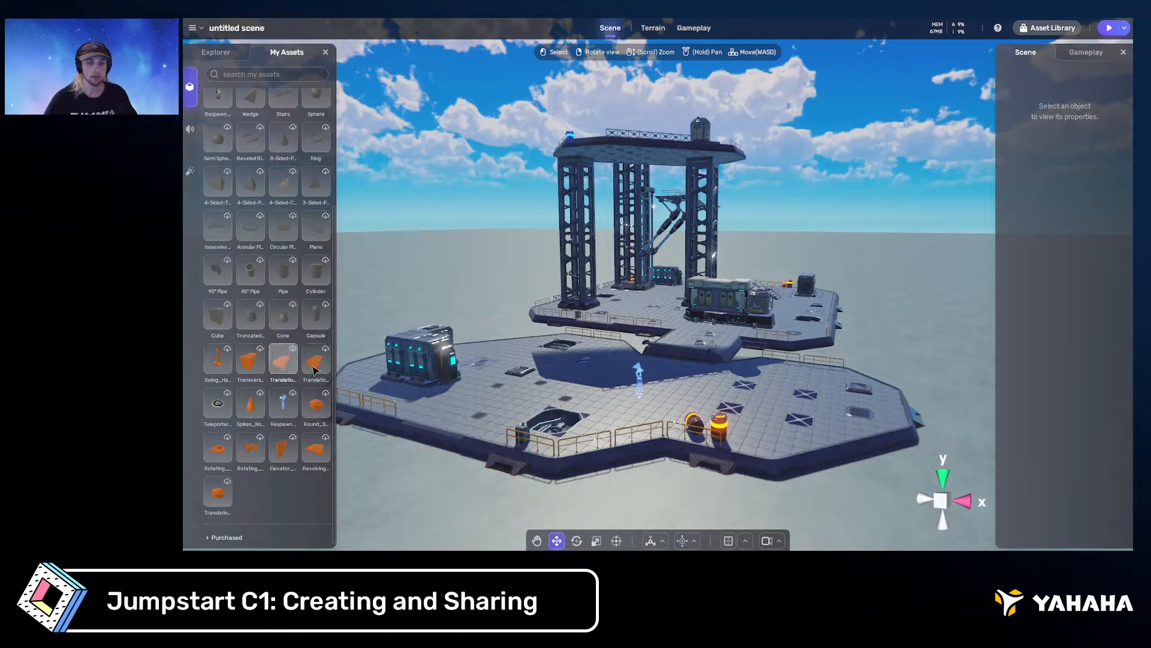
scroll(313, 367, "up", 3)
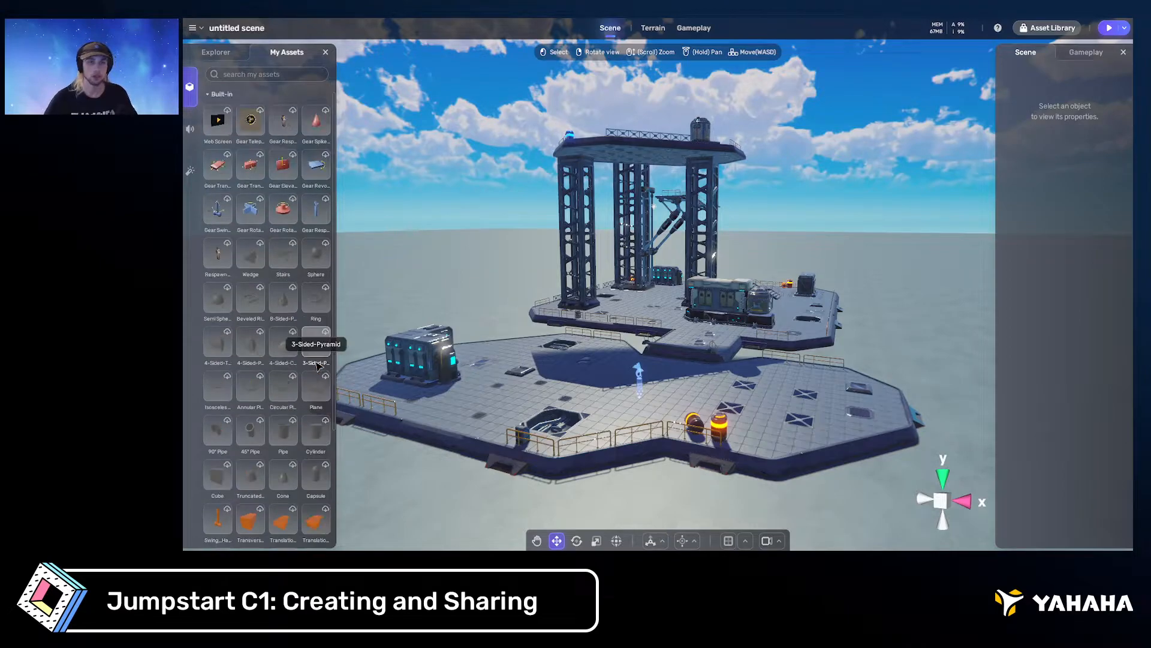
scroll(251, 474, "down", 3)
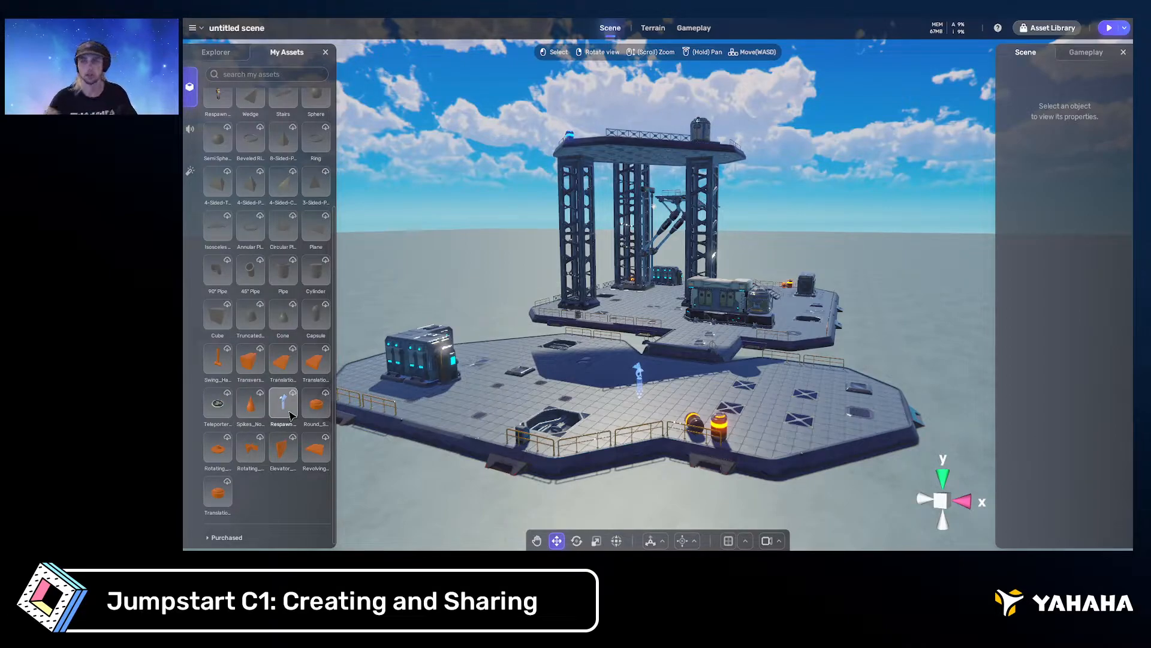
scroll(290, 415, "up", 3)
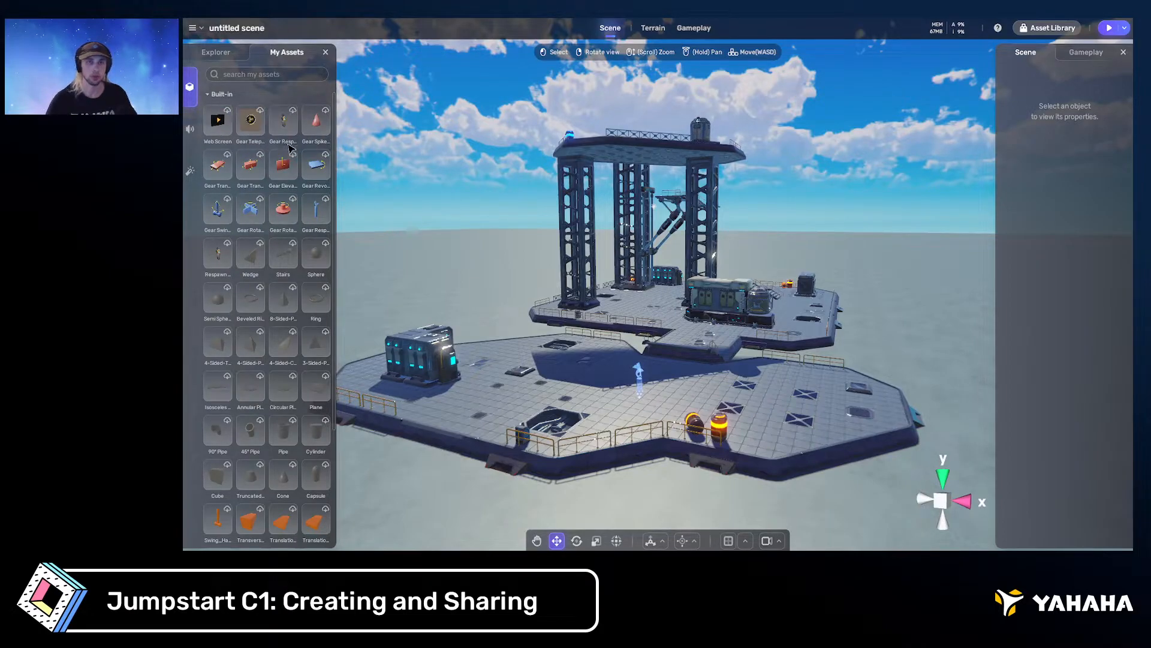
left_click(312, 94)
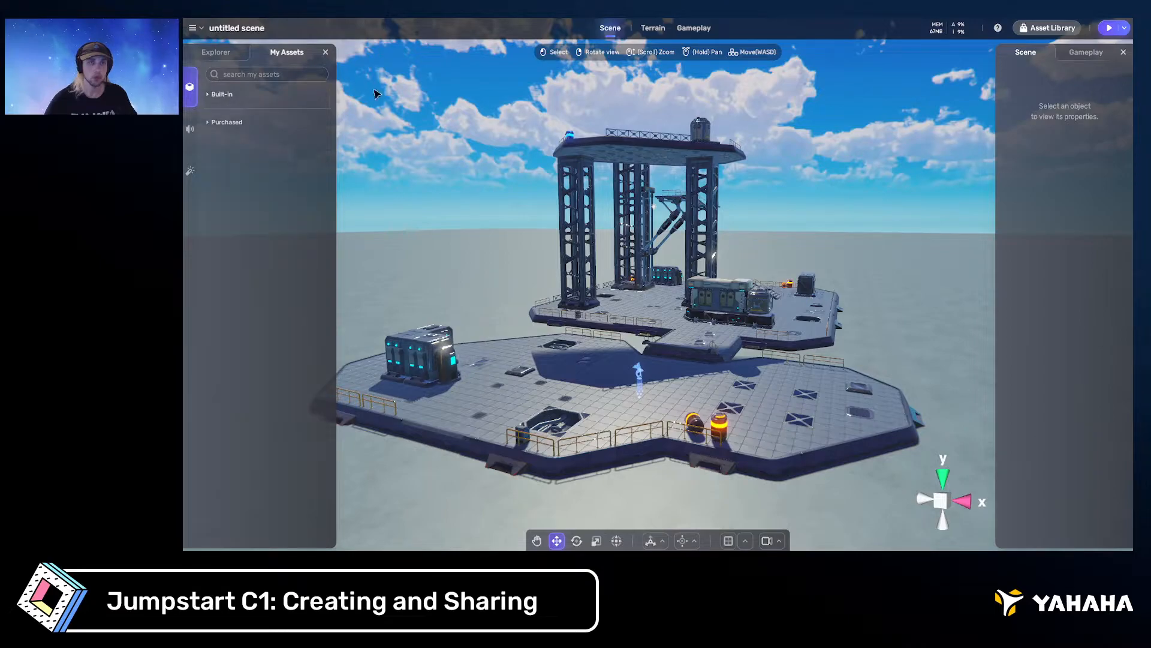
left_click(235, 123)
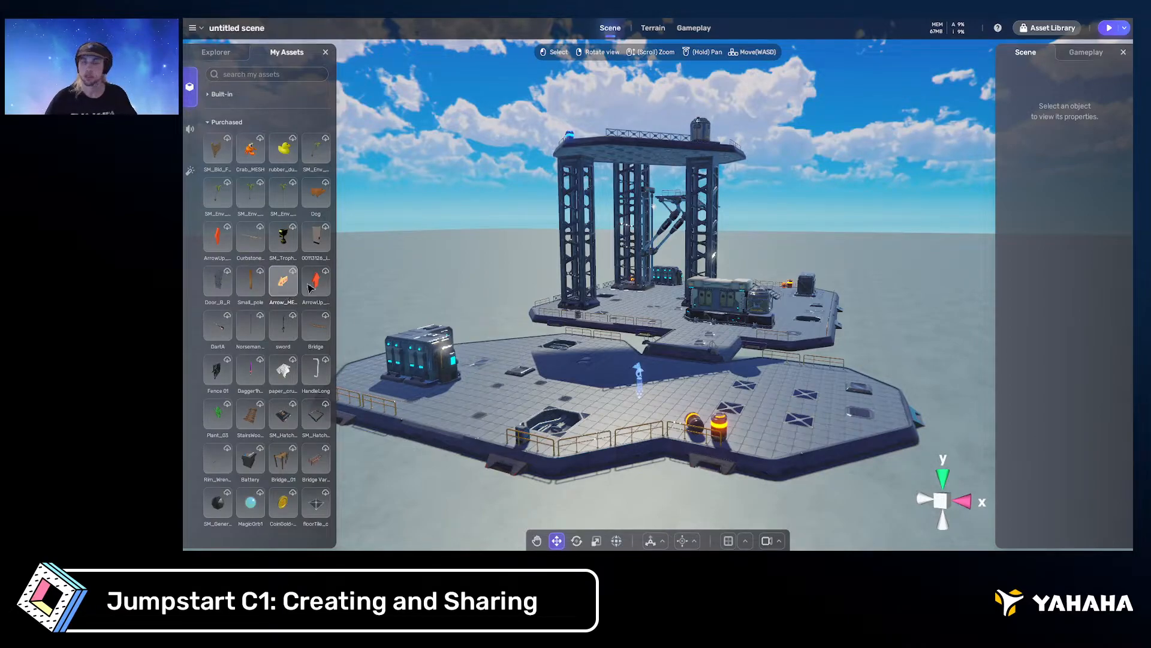
Open the RI_Bike model in the Asset Library and browse all assets by its creator, Render Island
left_click(1035, 30)
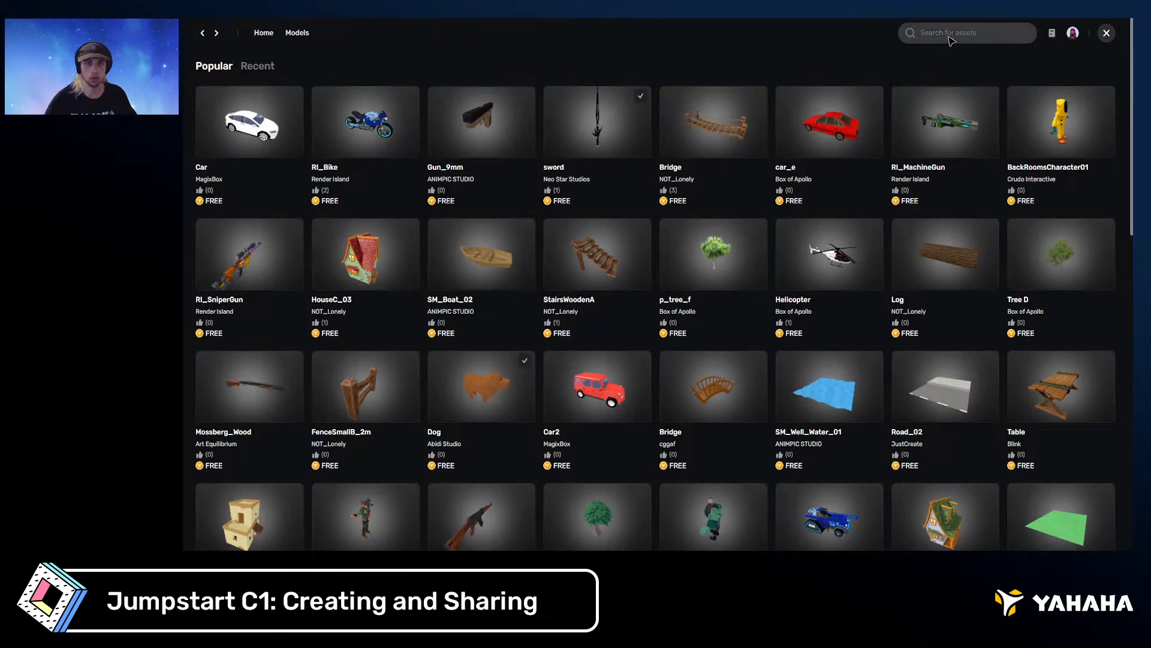
left_click(371, 124)
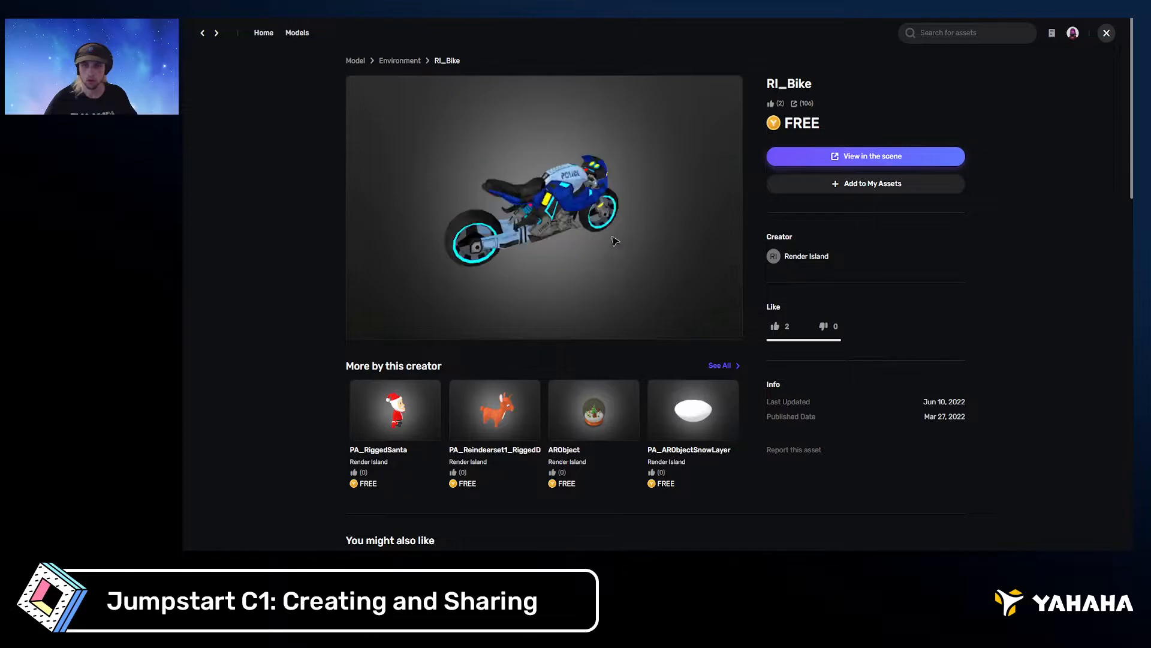
left_click(808, 258)
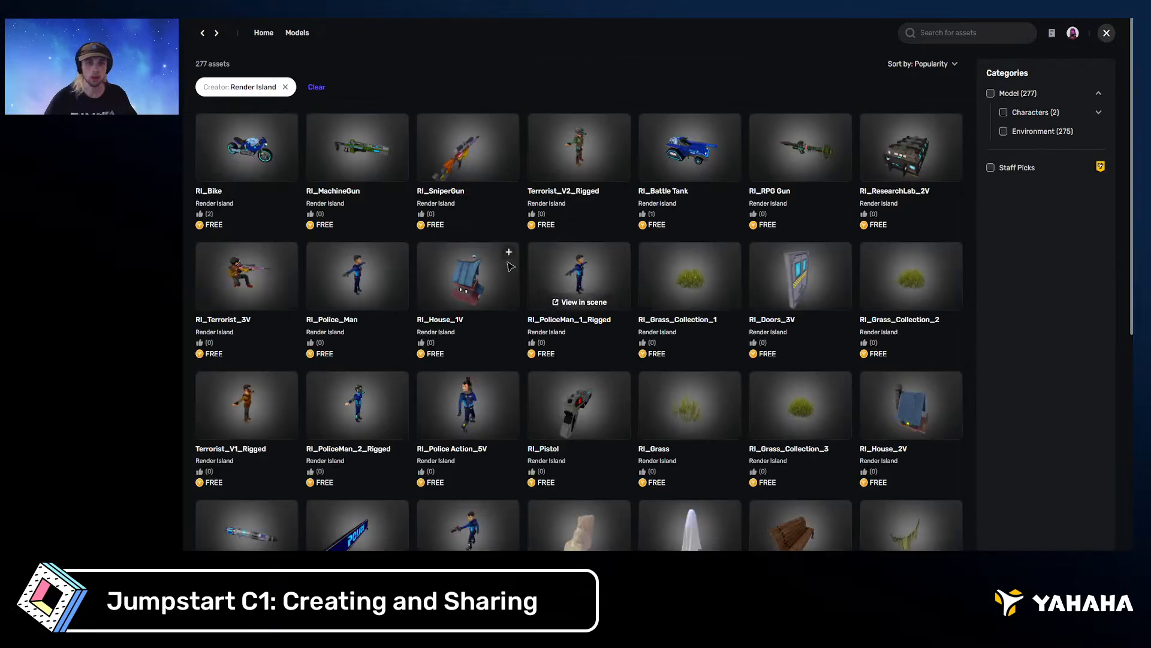
scroll(643, 239, "down", 3)
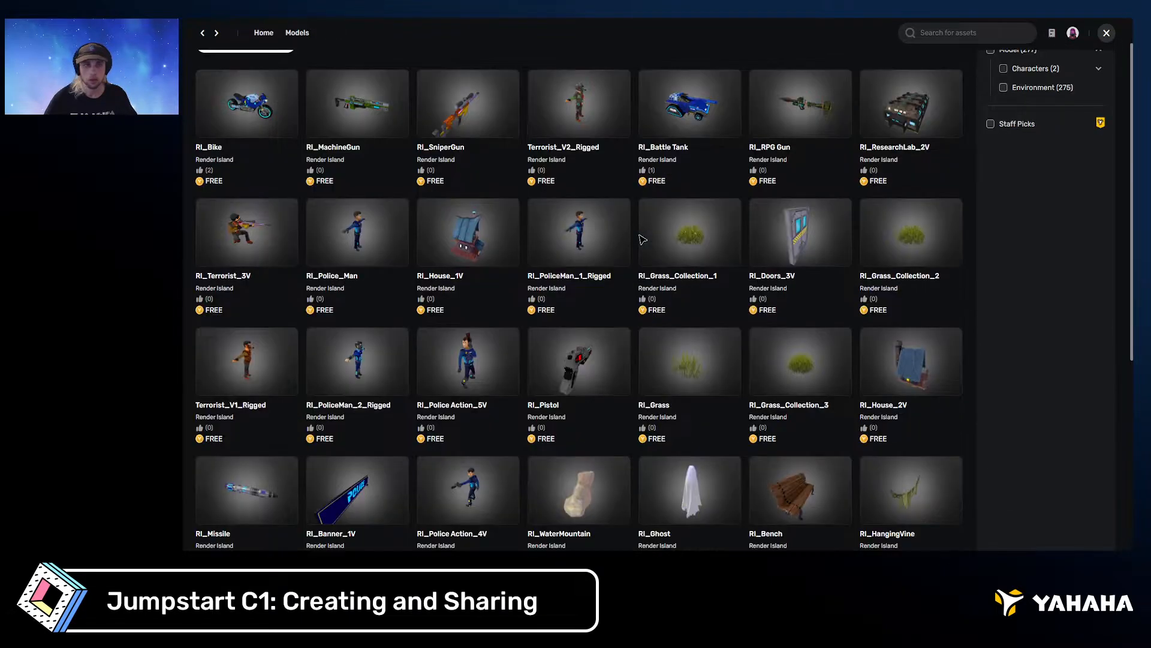
Browse to the second page of Render Island's assets and acquire the free RI_Helicopter model
scroll(642, 225, "down", 3)
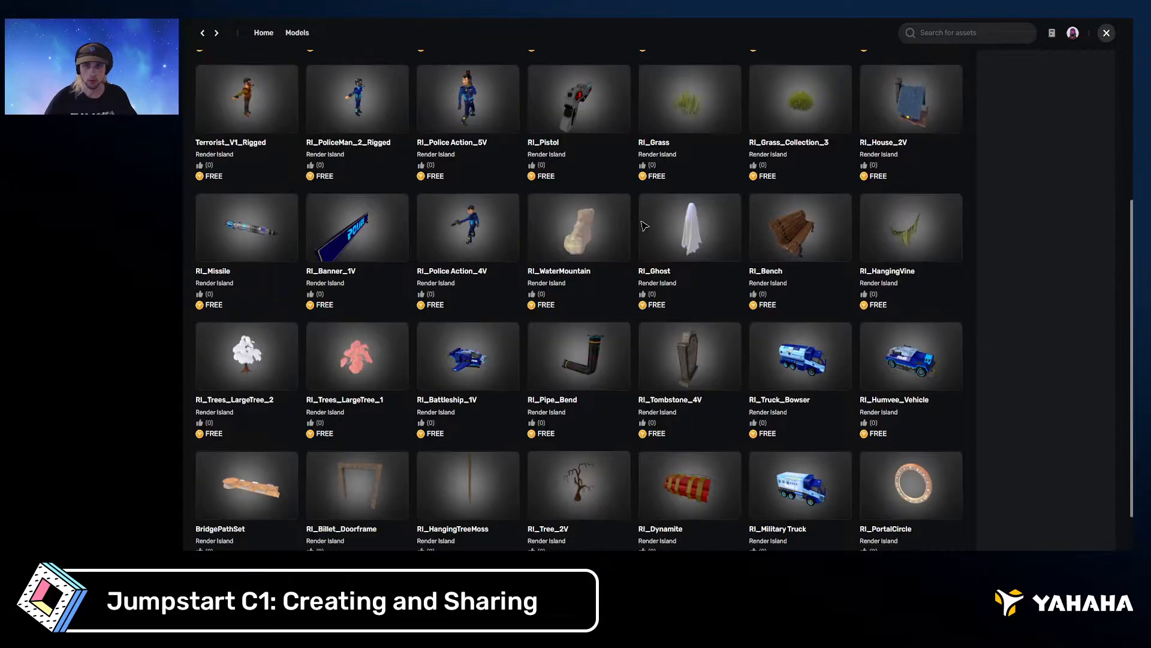
scroll(637, 231, "up", 2)
scroll(639, 231, "down", 2)
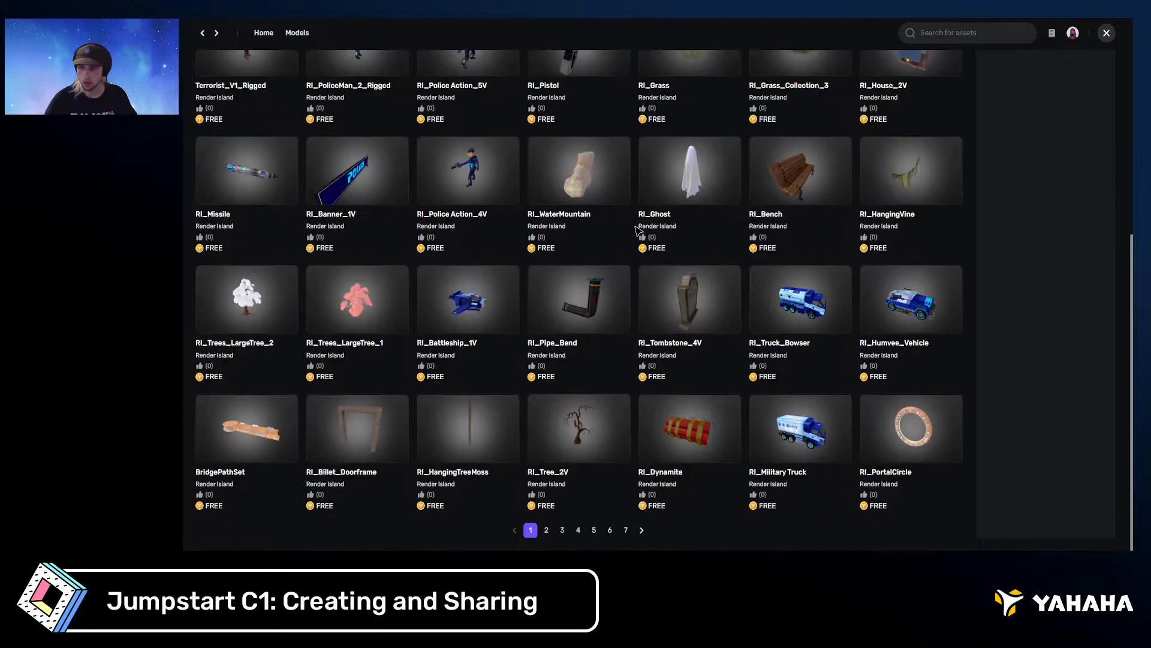
left_click(546, 530)
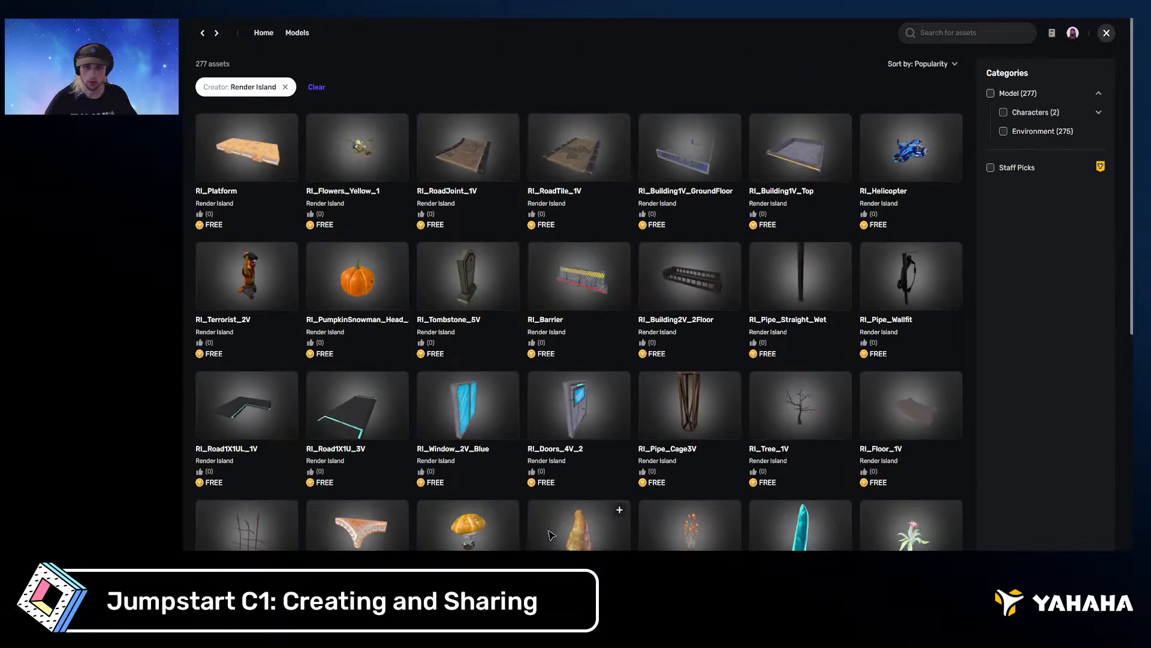
left_click(917, 147)
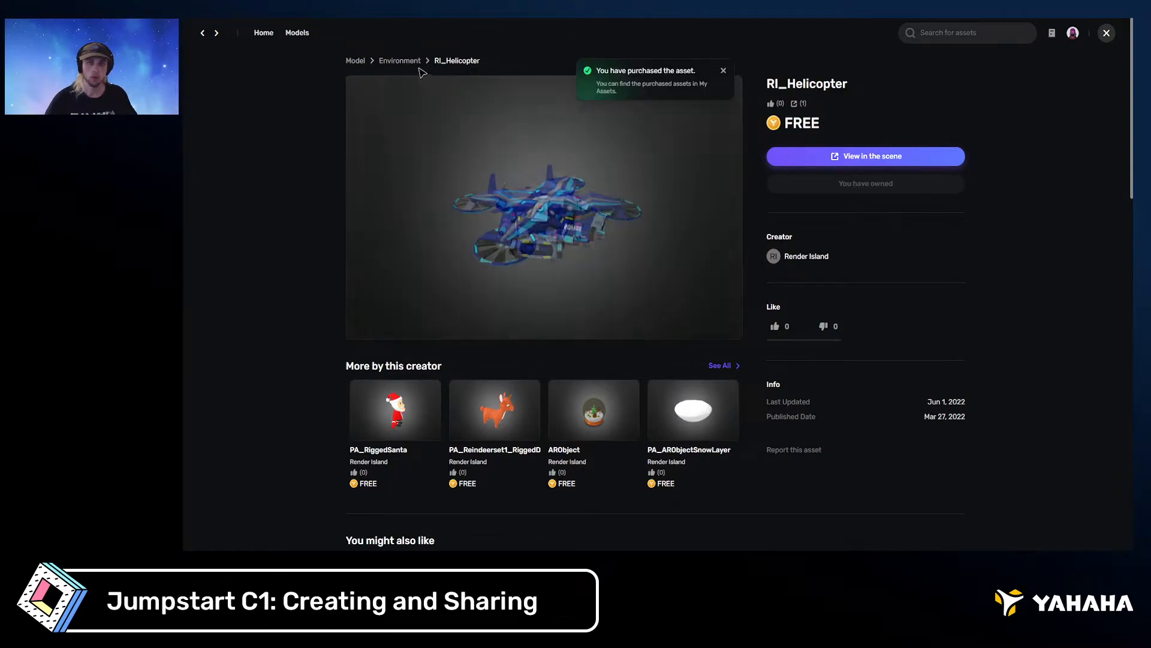
Return to Render Island's asset list, look through its first two pages, and check the ownership mark on RI_Helicopter
left_click(203, 35)
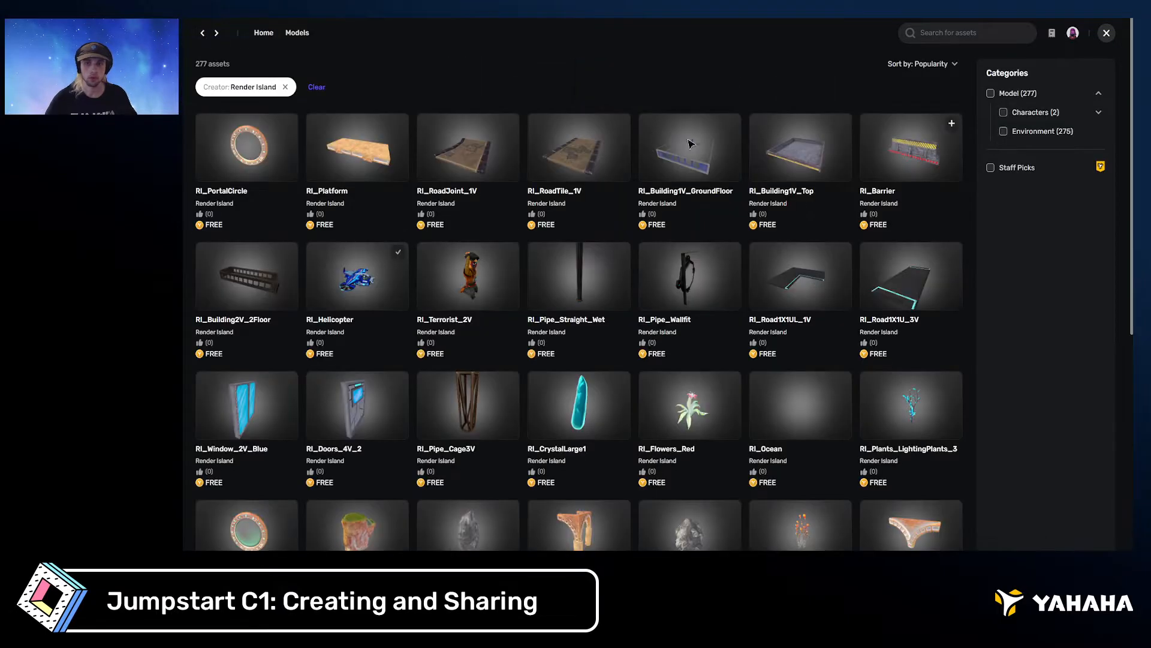
scroll(690, 282, "down", 2)
scroll(720, 282, "up", 2)
scroll(766, 284, "down", 6)
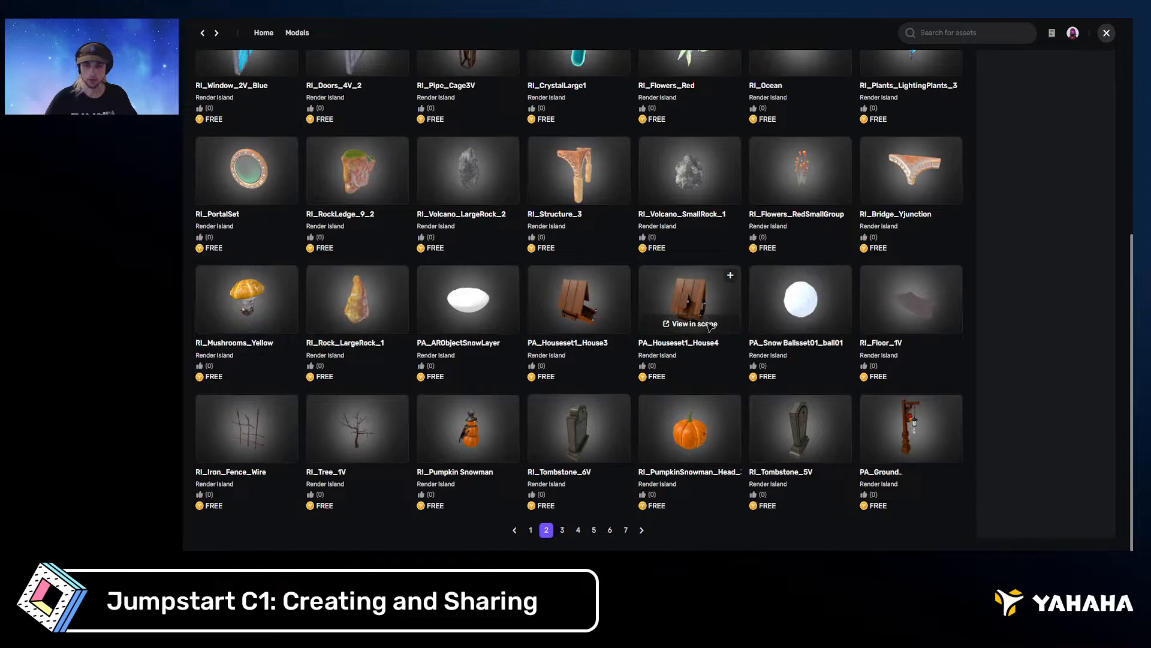
left_click(530, 531)
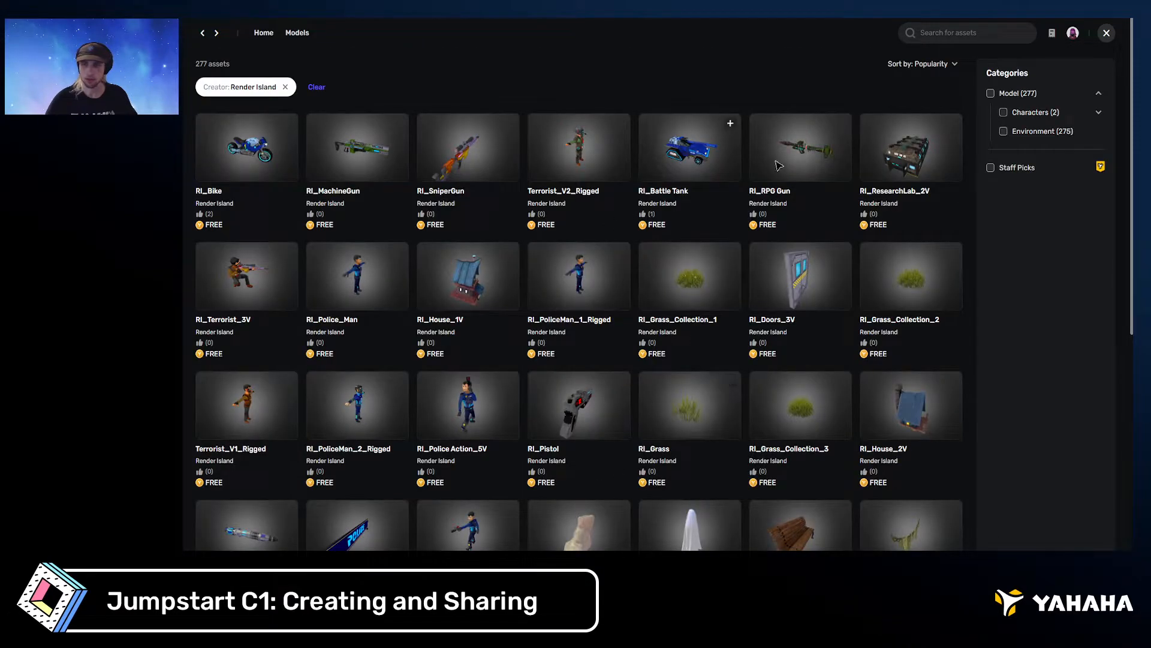
scroll(780, 180, "down", 6)
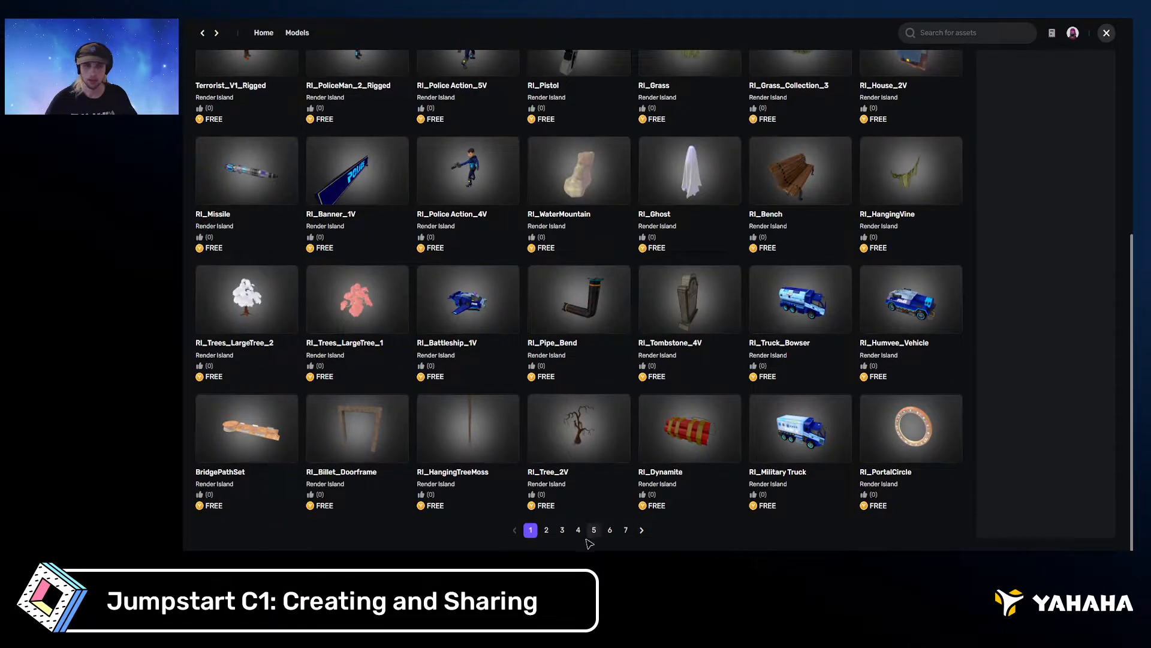
left_click(543, 531)
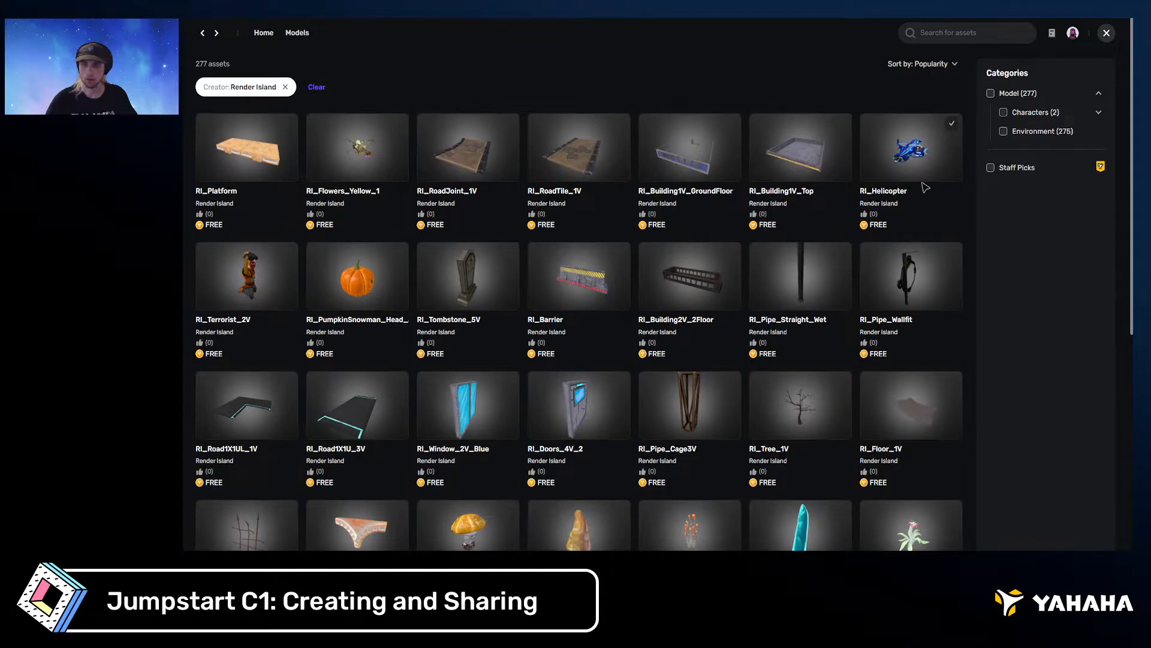
mouse_move(927, 157)
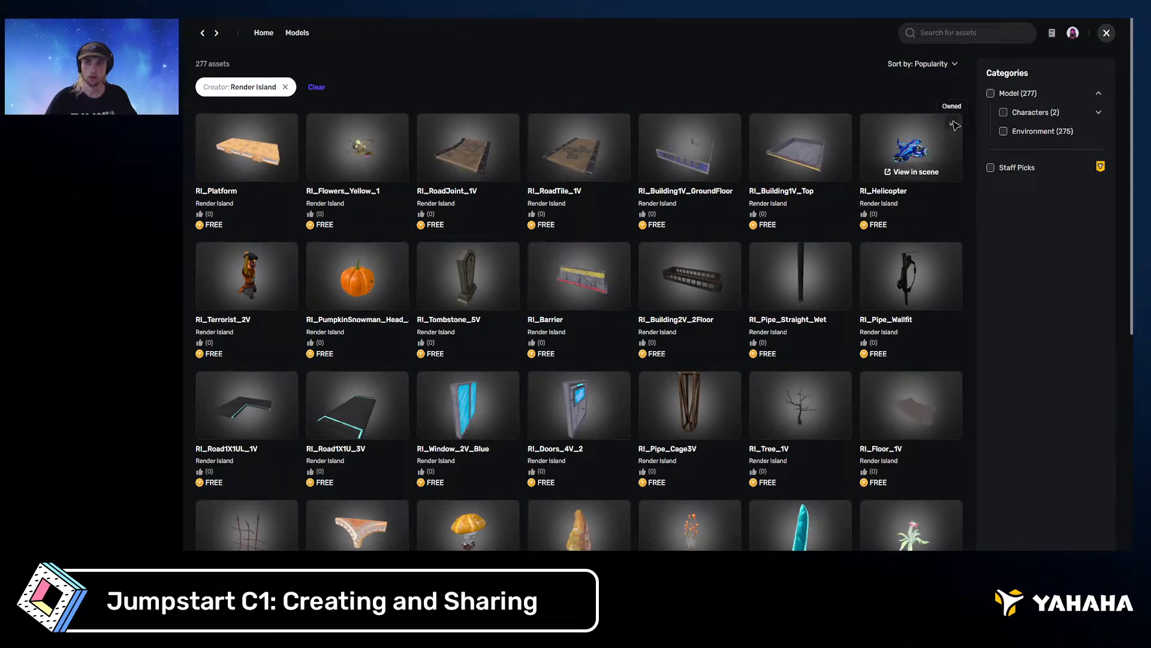
Acquire the free RI_Satellites model from the Render Island assets and close the asset library
mouse_move(841, 127)
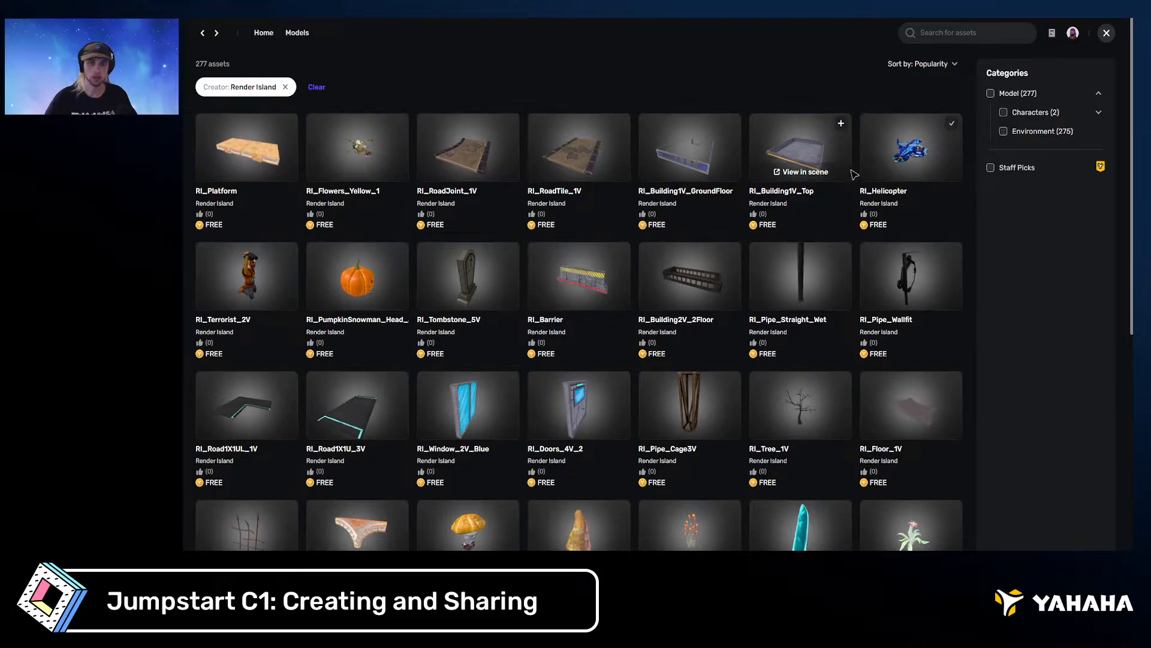
scroll(800, 237, "down", 2)
scroll(822, 234, "down", 2)
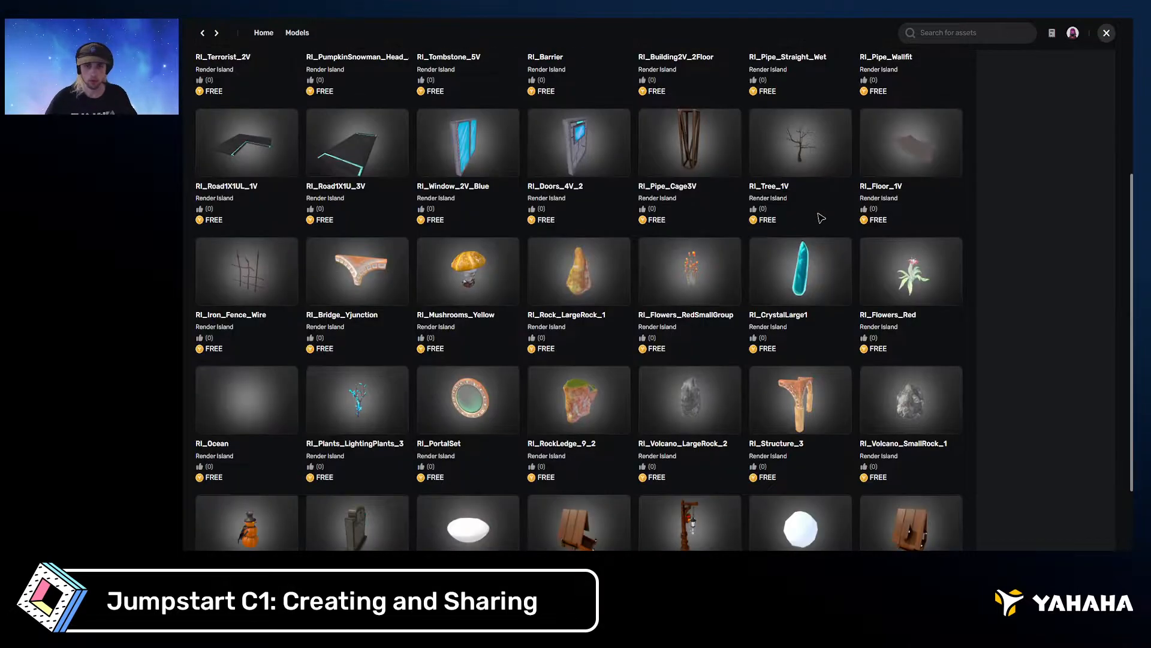
scroll(821, 226, "down", 2)
left_click(563, 529)
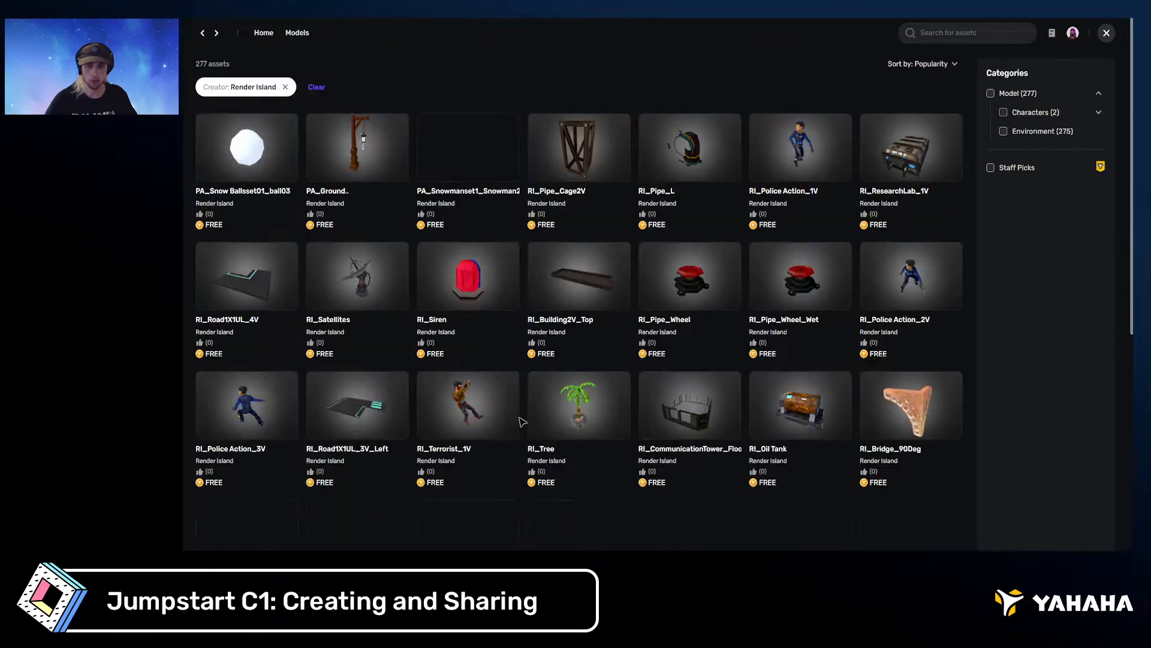
scroll(530, 270, "down", 1)
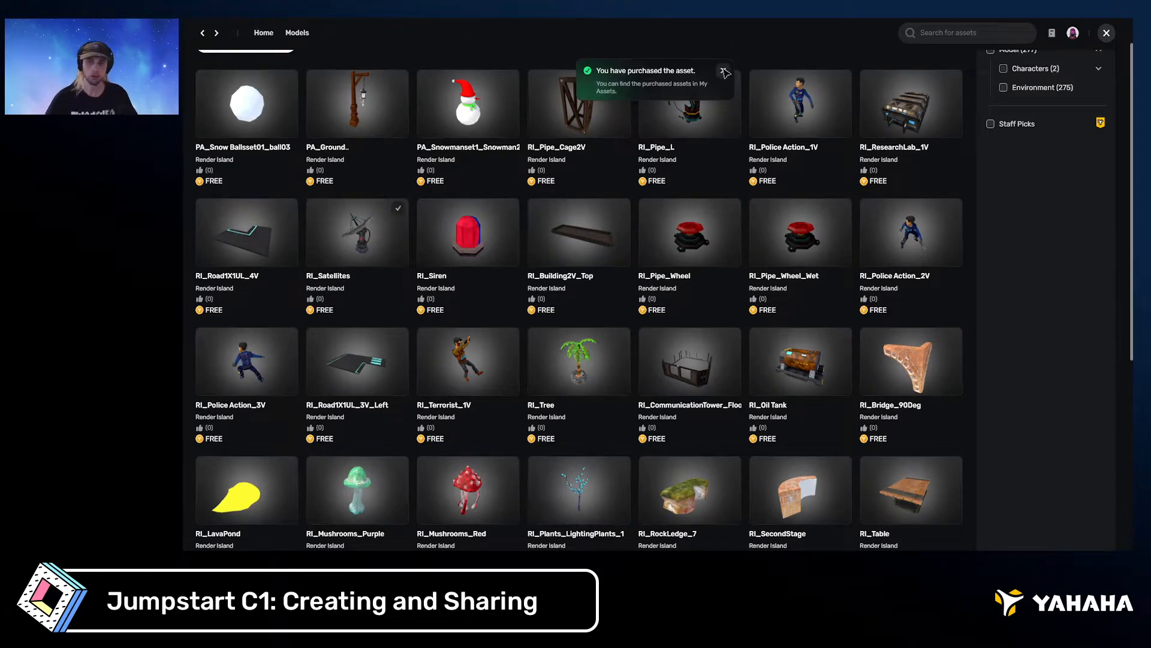
left_click(724, 72)
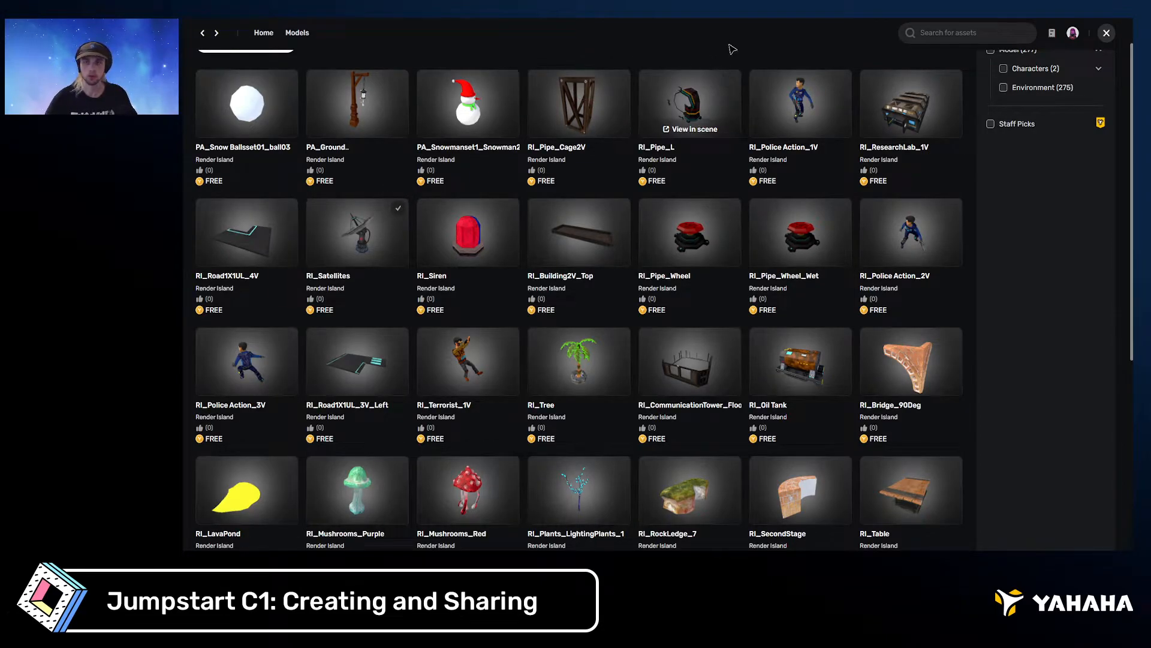
left_click(1106, 33)
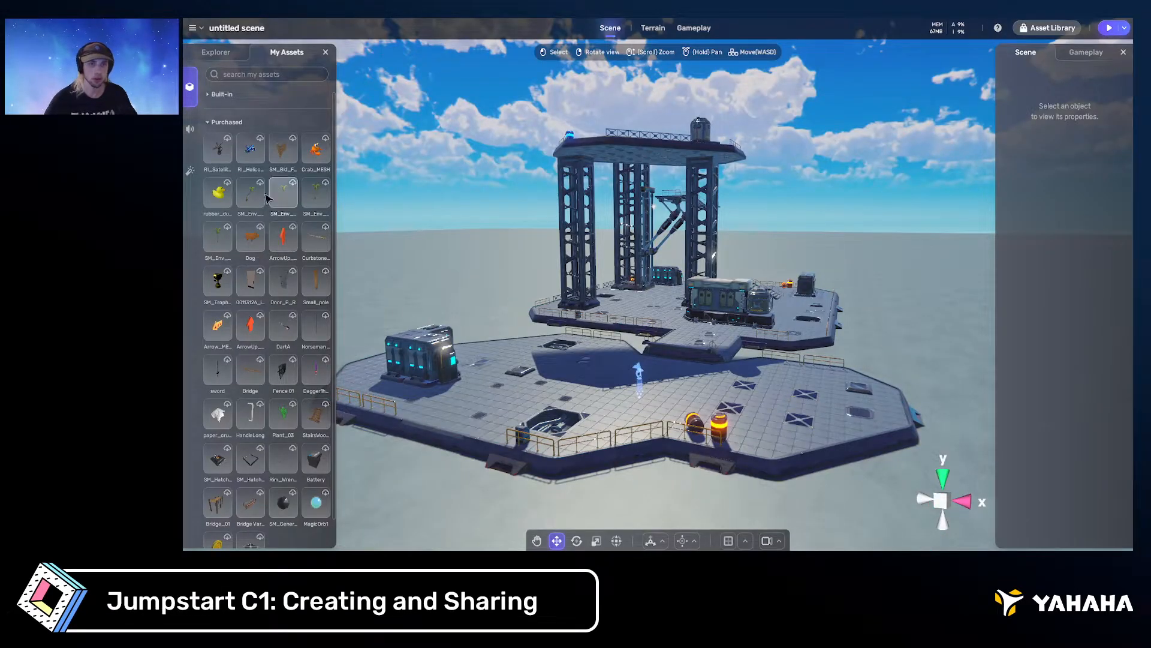
Download the purchased helicopter and satellite assets and place the RI_Satellites dish in the scene
left_click(252, 150)
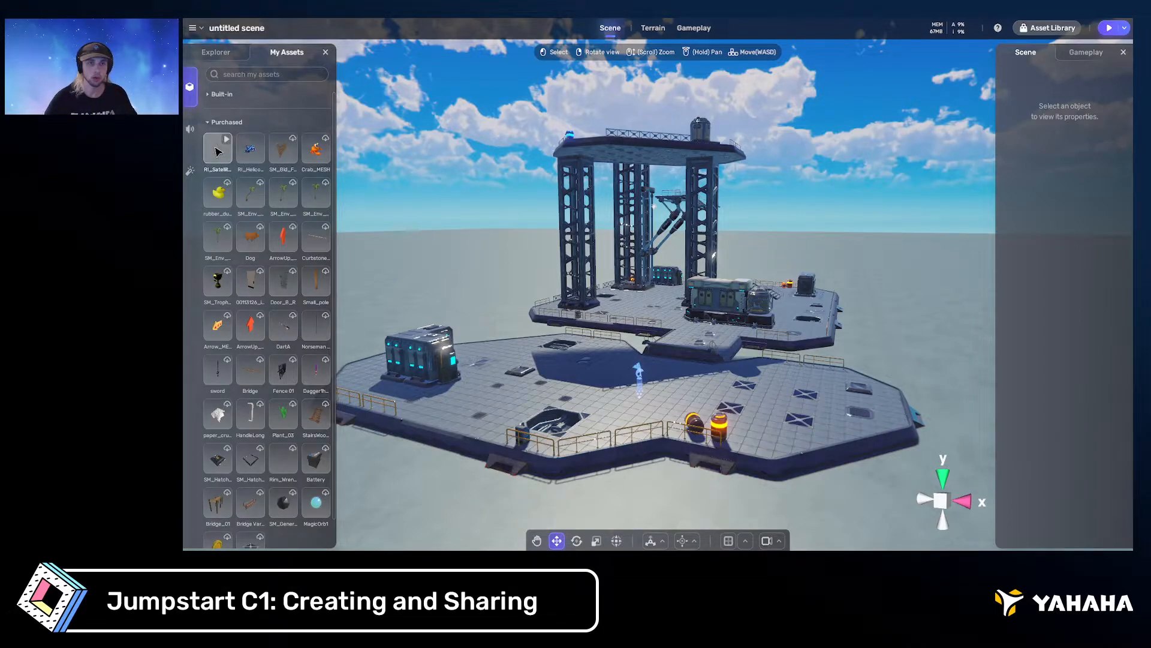
left_click(217, 152)
scroll(547, 314, "down", 8)
right_click_drag(548, 314, 553, 323)
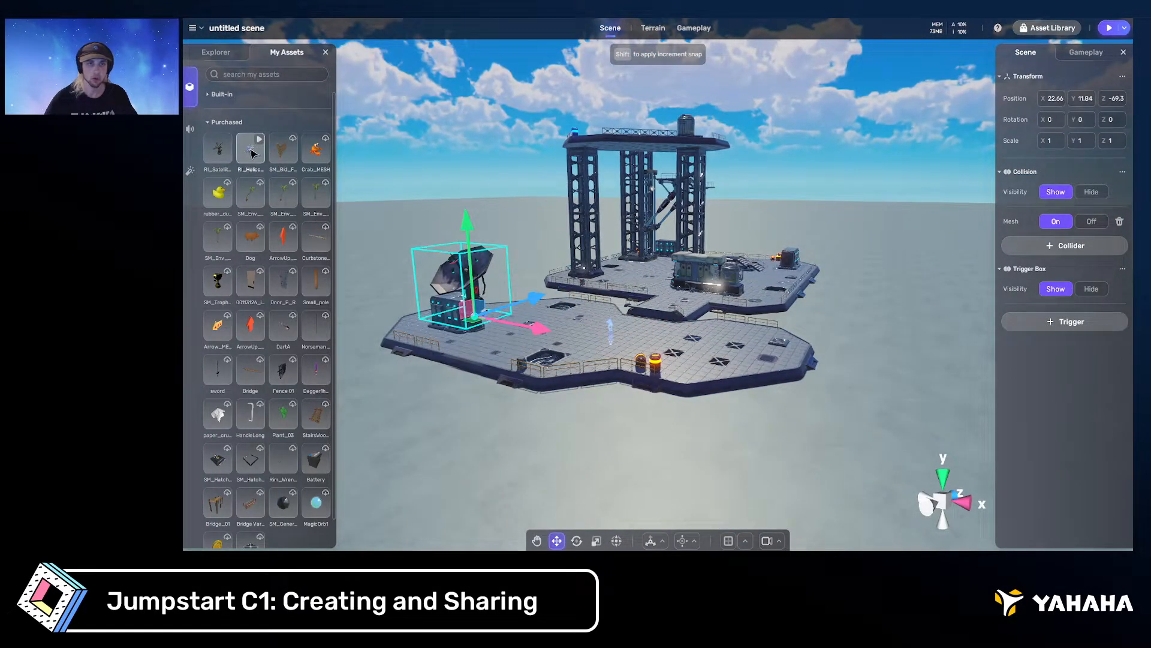
Place the RI_Helicopter model on the raised tower platform at about X -5.5, Y 23, Z -8.7
left_click_drag(251, 153, 664, 142)
right_click_drag(665, 142, 673, 130)
key("w")
left_click_drag(665, 110, 660, 77)
key("w")
mouse_move(660, 76)
right_mouse_down()
mouse_move(642, 111)
mouse_move(645, 81)
right_mouse_up()
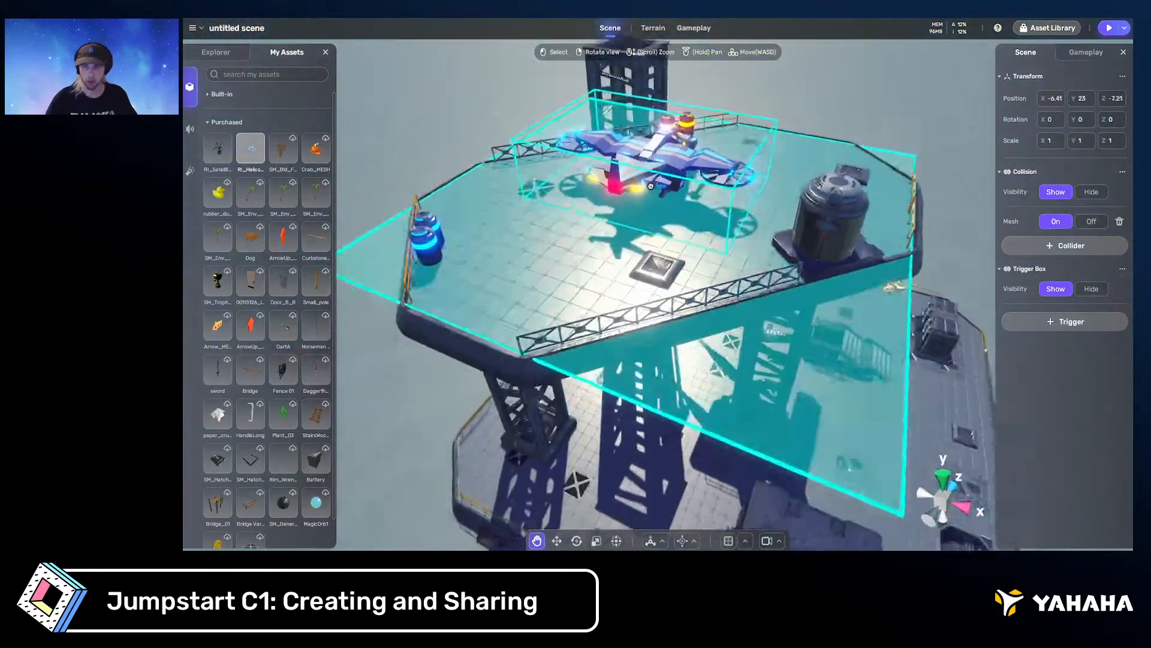
key("s")
left_click_drag(670, 175, 655, 200)
Move the satellite dish onto the roof of the container on the lower platform, at about X -12.81, Y 3.34, Z -44.5
right_click_drag(655, 200, 790, 219)
key("d")
key("w")
key("s")
key("w")
key("s")
key("s")
key("w")
key("a")
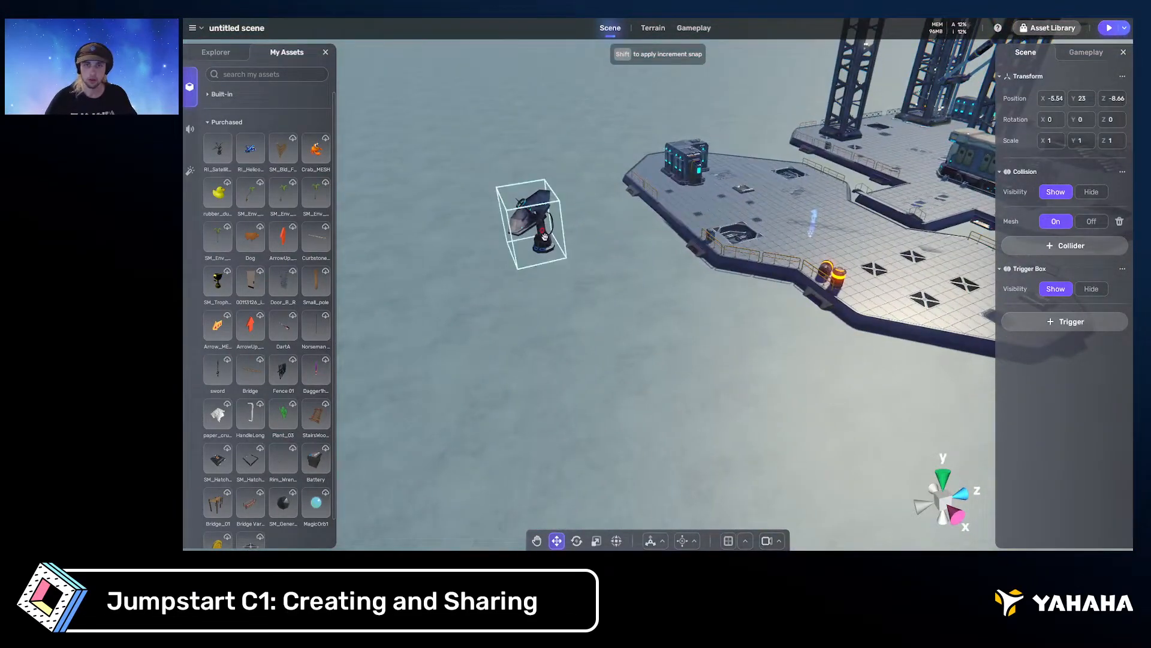
key("q")
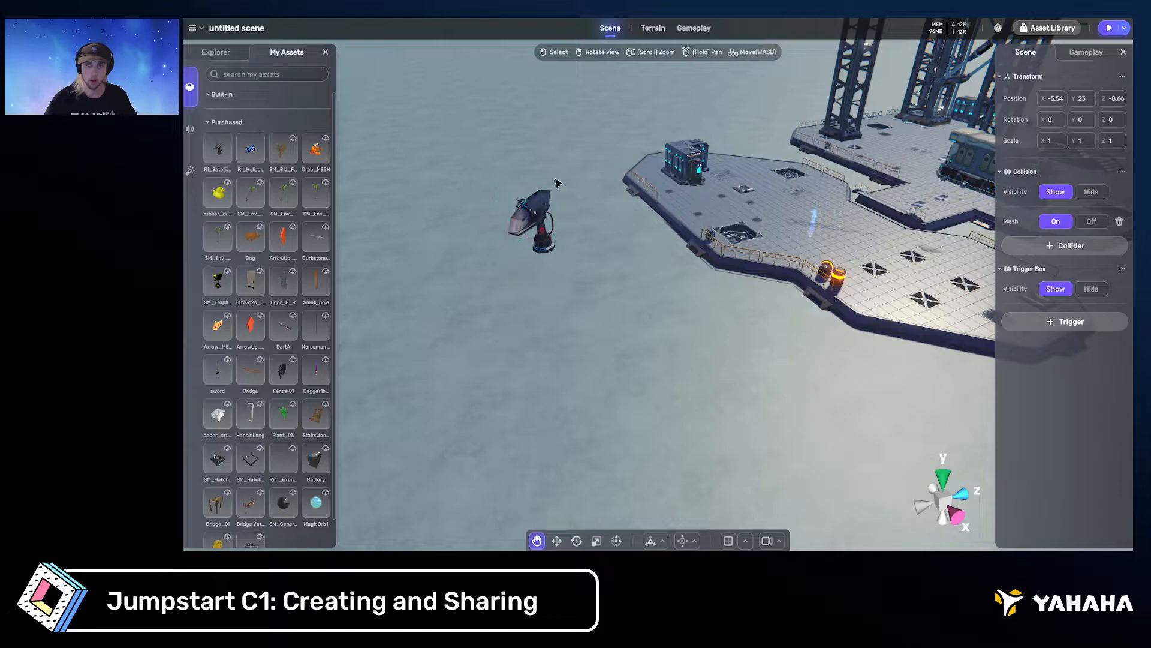
left_click(690, 148)
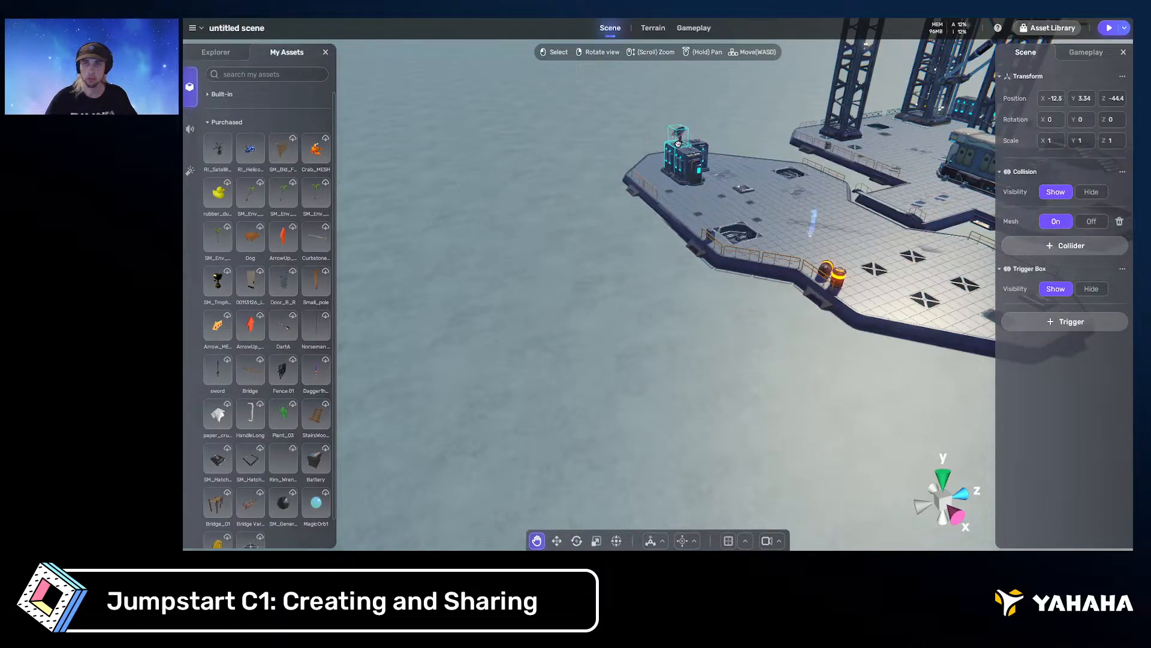
right_click_drag(713, 186, 760, 177)
key("w")
key("s")
key("s")
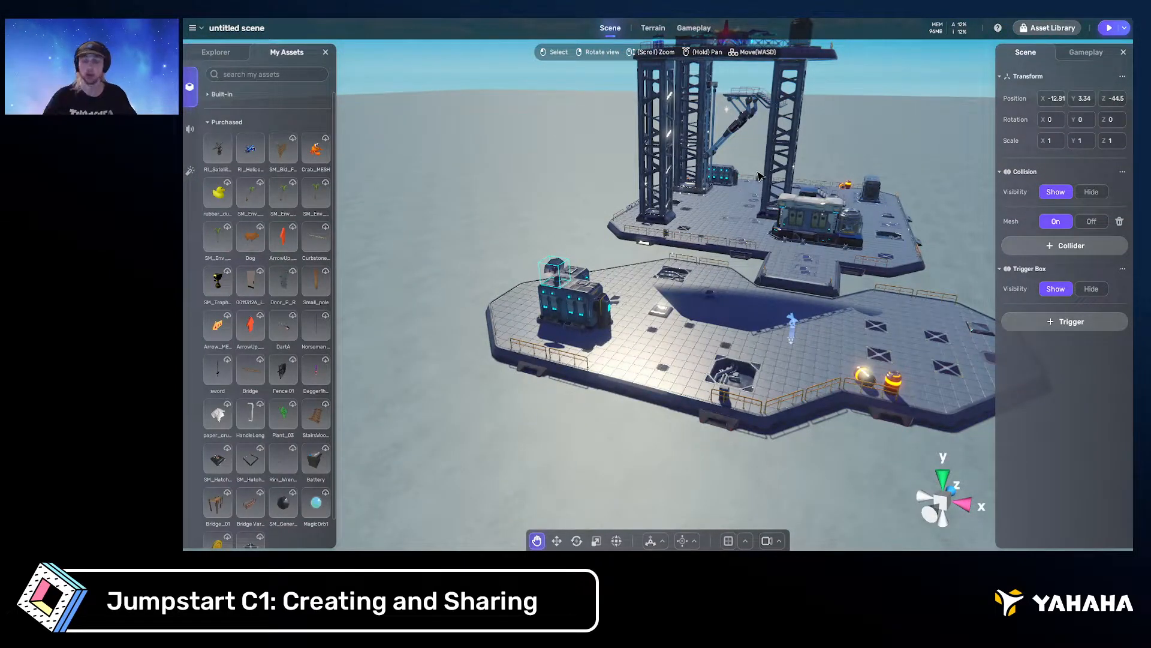
Show the scene's object list and rotate the RI_Satellites dish to 45 degrees about the Y axis
left_click(210, 122)
left_click(216, 52)
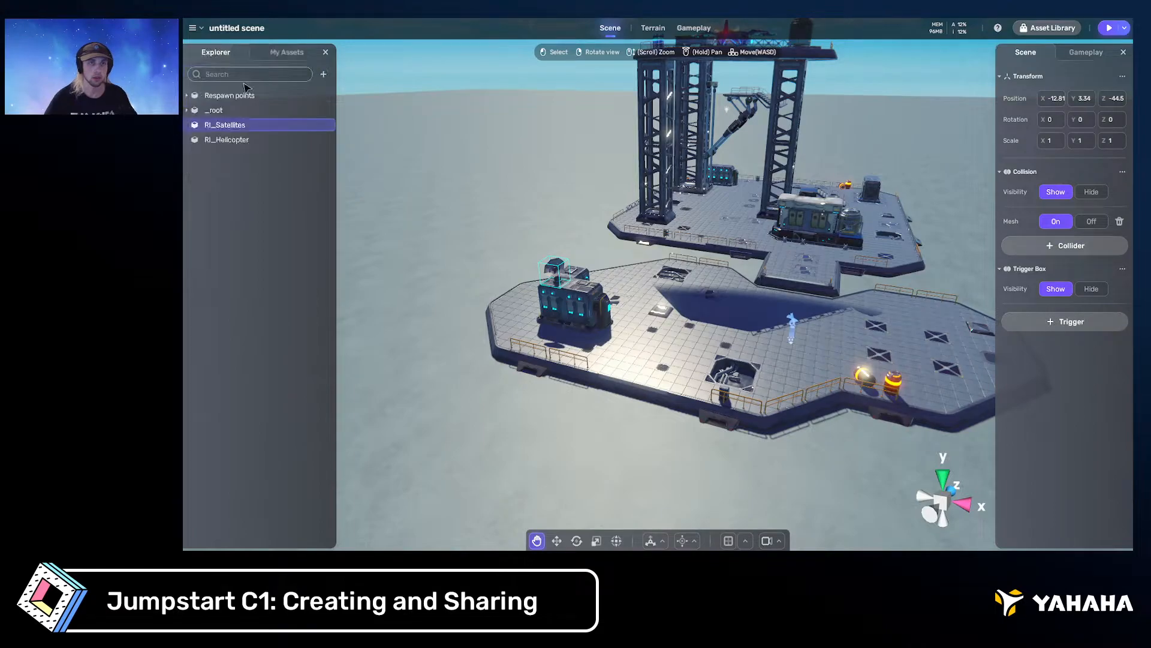
right_click_drag(673, 277, 696, 294)
key("d")
key("w")
key("d")
key("w")
key("a")
key("e")
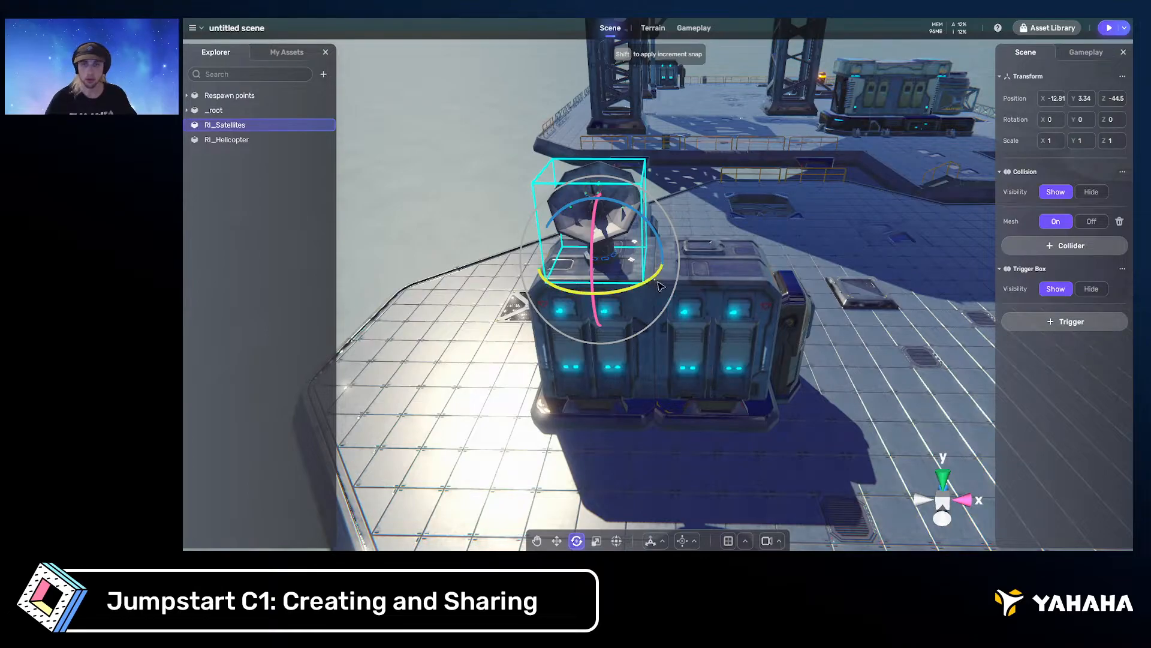
key("a")
right_click_drag(670, 271, 721, 269)
key("w")
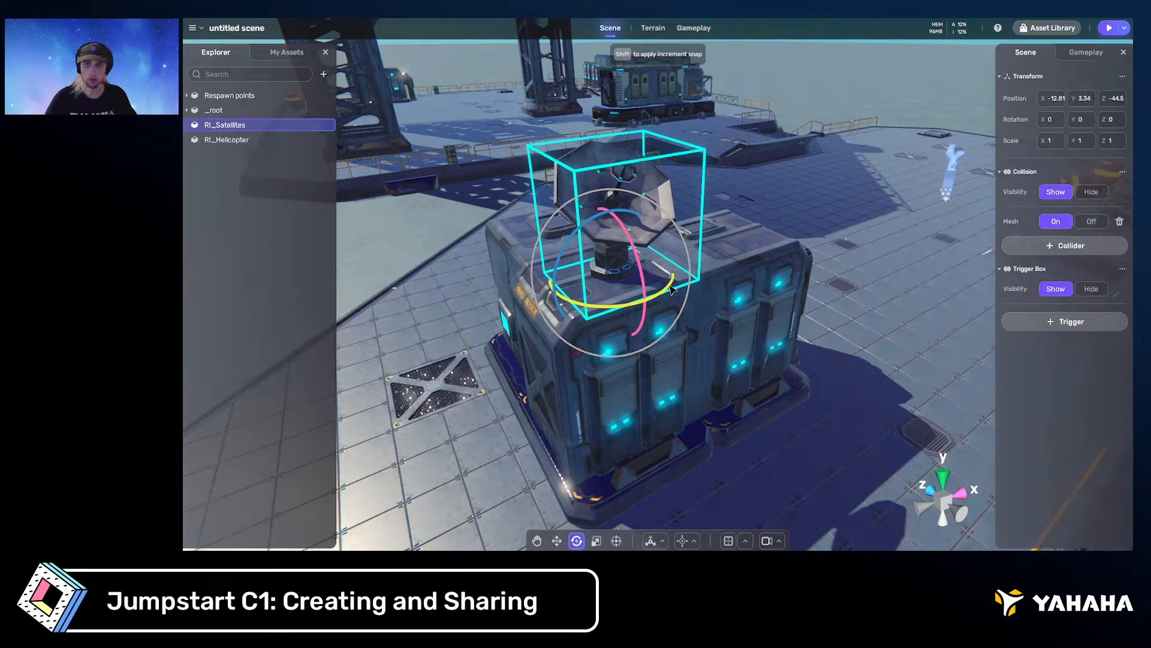
left_click_drag(669, 291, 699, 334, "shift")
key("d")
right_click_drag(700, 334, 582, 316)
key("d")
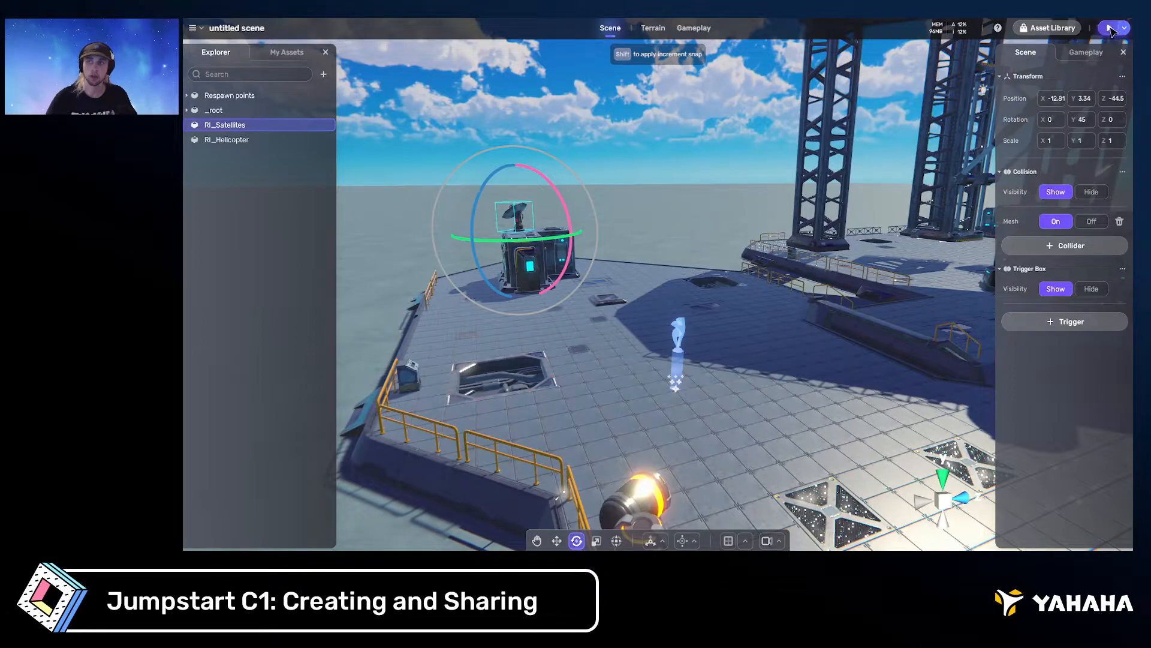
Start a playtest of the scene and walk the character to the container carrying the satellite dish
left_click(1109, 28)
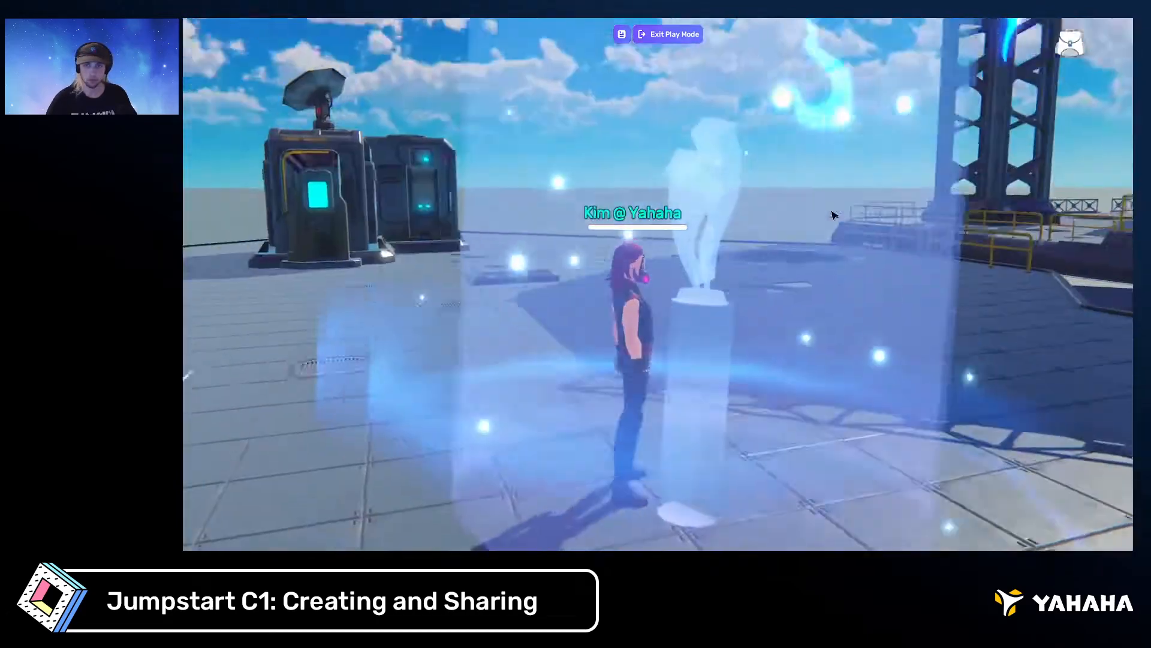
left_click_drag(834, 215, 933, 197)
key("w")
key("s")
key("w")
key("a")
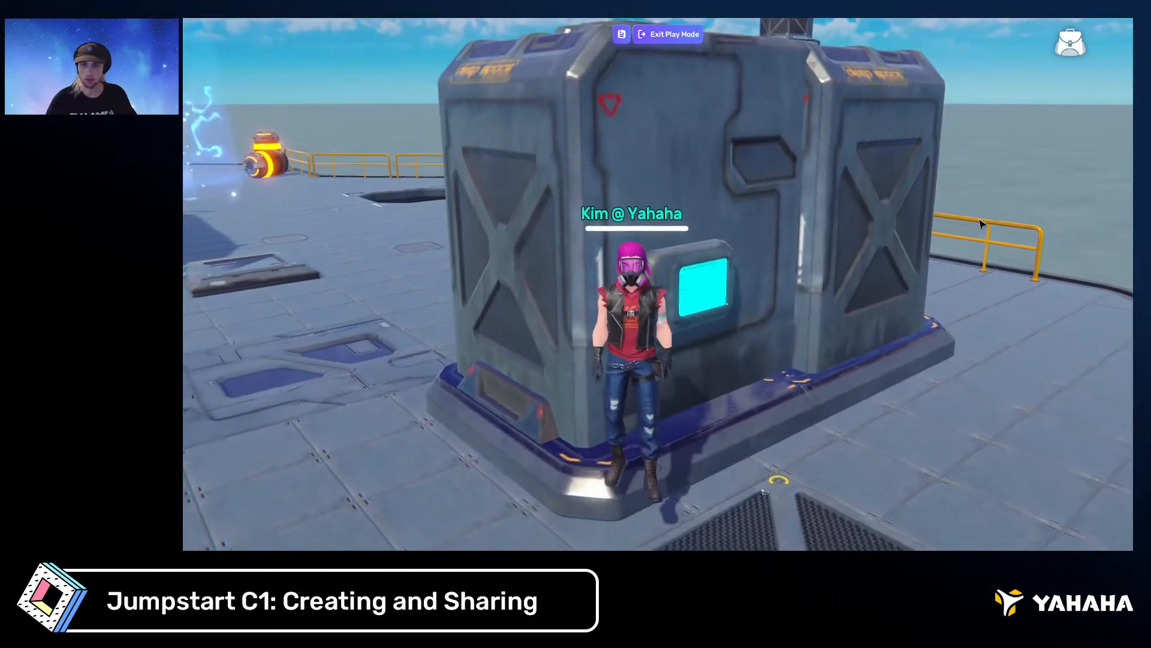
Try to jump the character onto the container's roof to test its collision
key("s")
key("space")
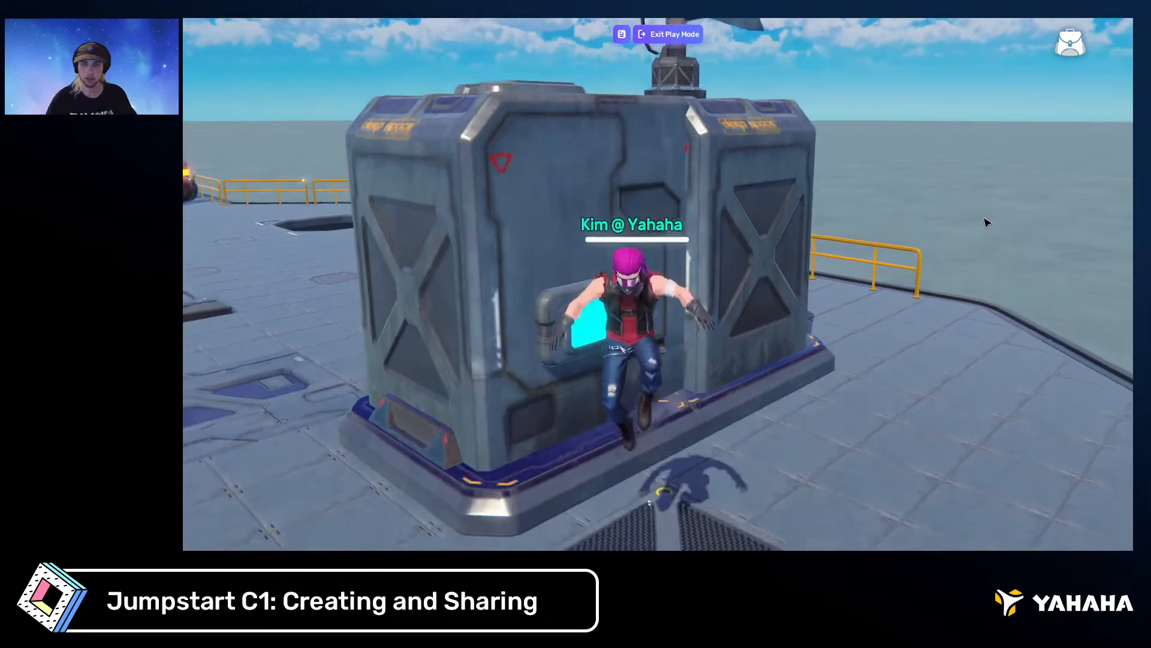
key("a")
key("w")
key("space")
key("w")
key("space")
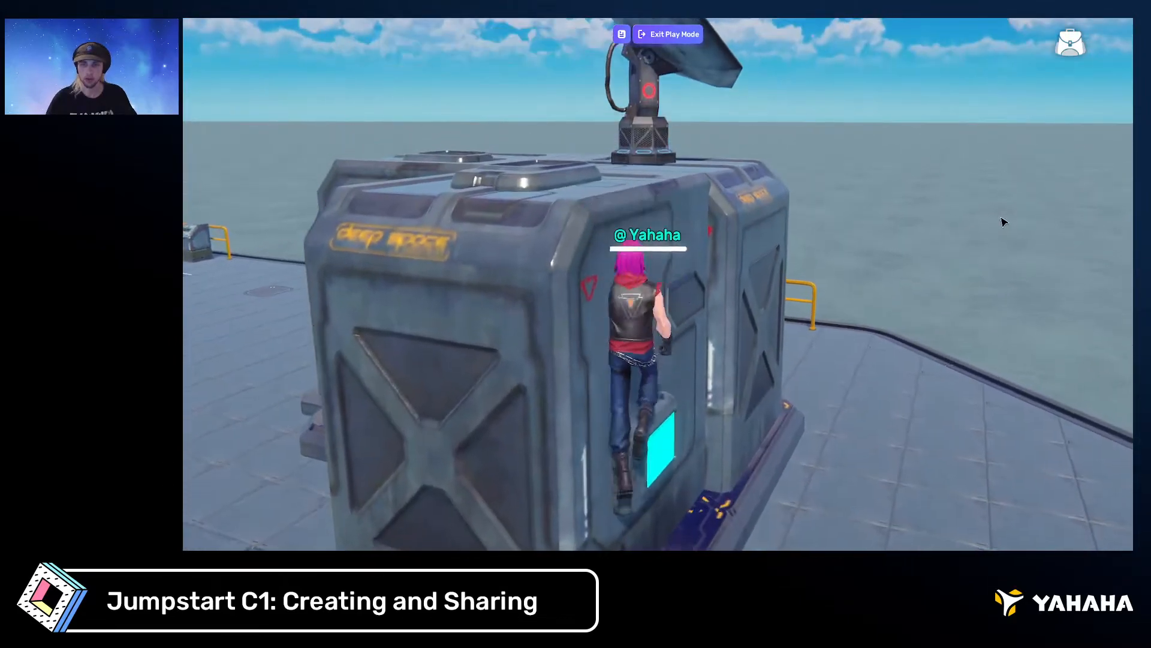
key("w")
key("space")
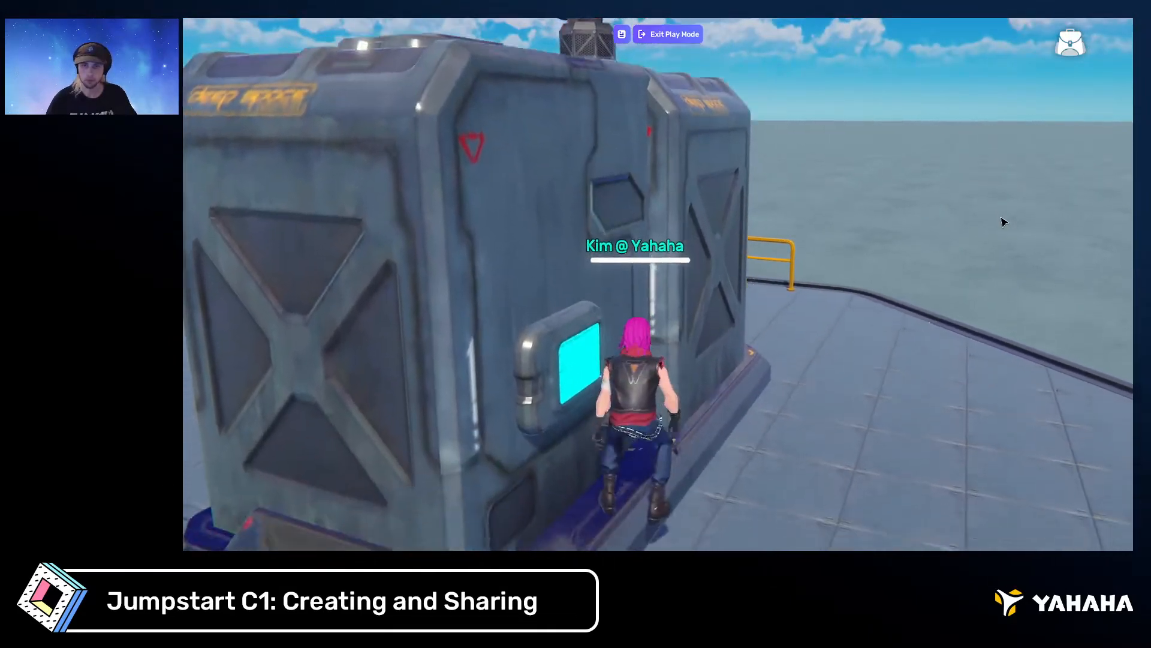
key("space")
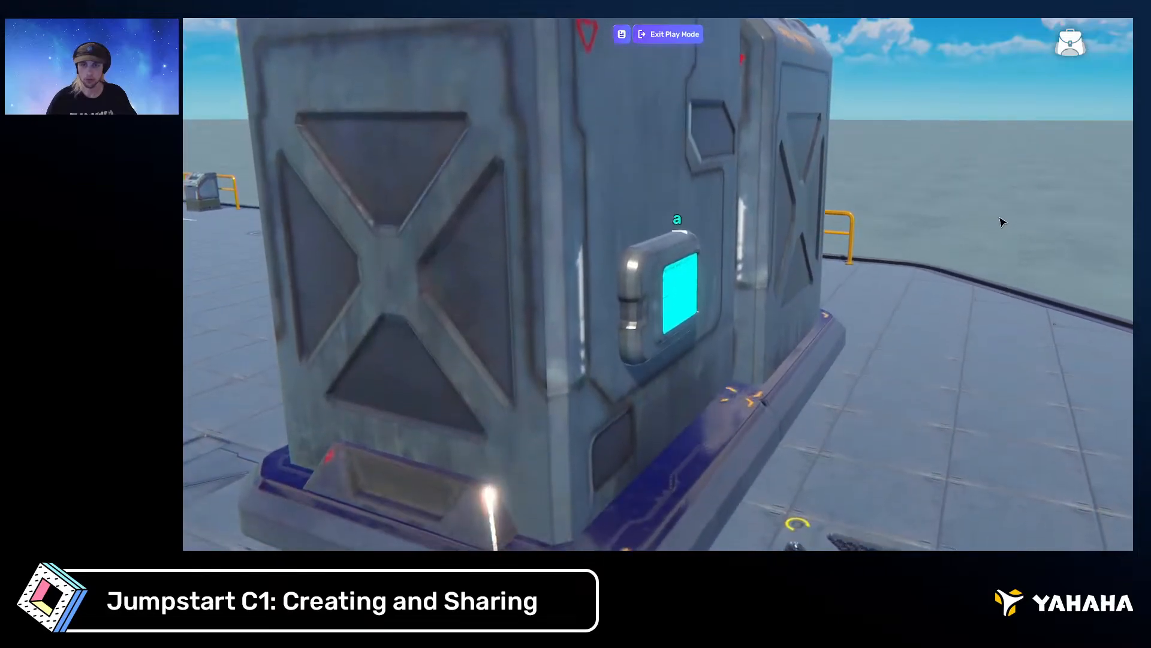
Move the character away from the container to view the dish and exit play mode
right_click_drag(1001, 221, 1024, 195)
key("a")
key("s")
key("d")
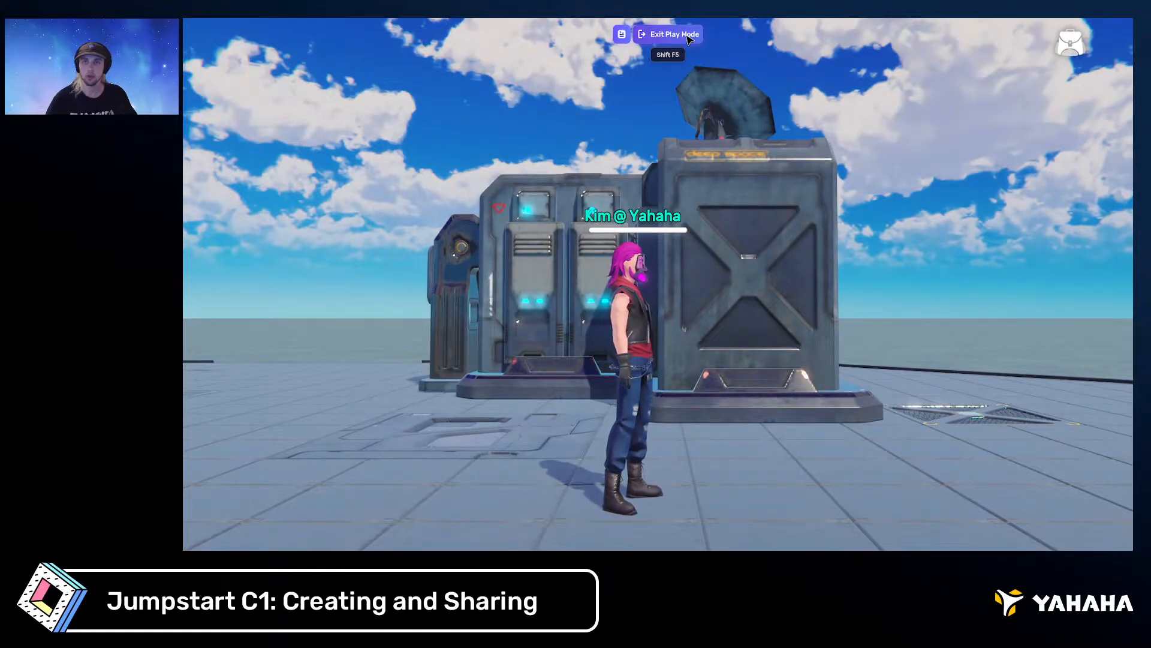
left_click(688, 38)
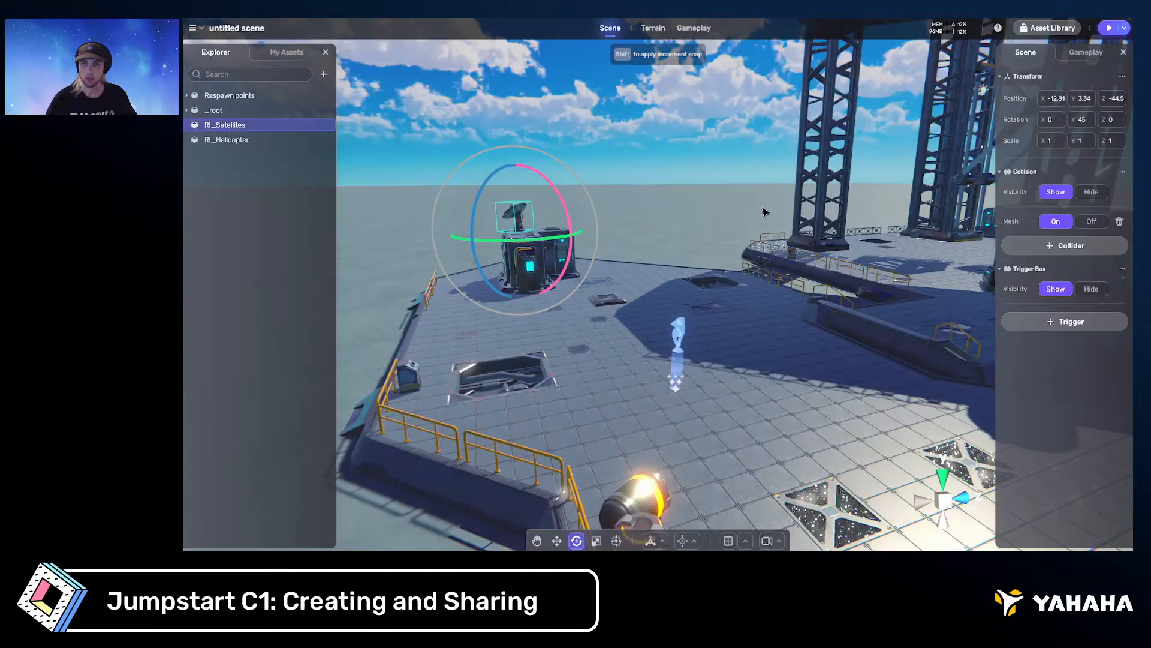
Delete the box collider of the cabinet next to the satellite dish and add a new Box collider
key("w")
right_click_drag(763, 211, 650, 206)
left_click(731, 282)
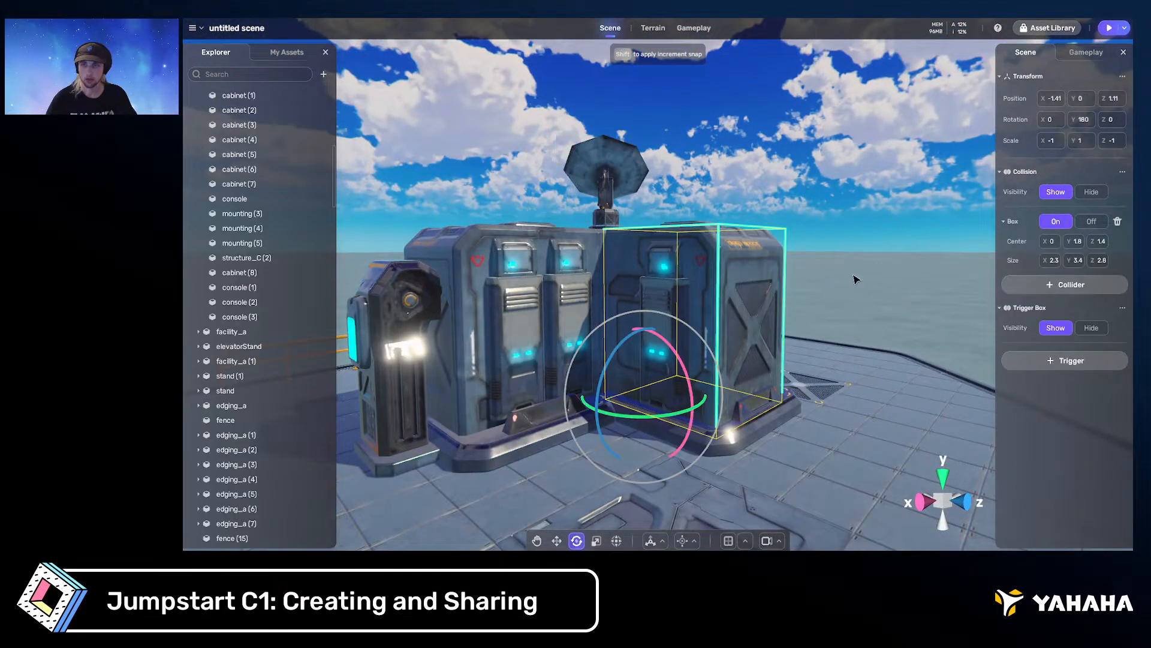
key("d")
right_click_drag(856, 279, 706, 276)
key("s")
key("w")
key("a")
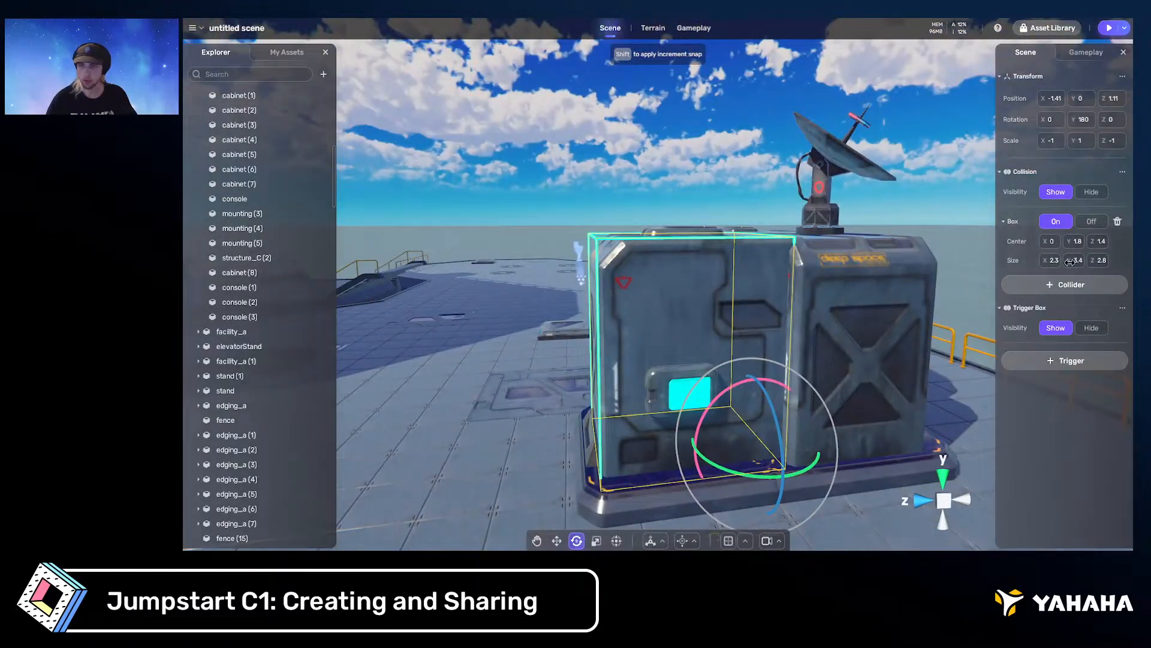
left_click(1118, 222)
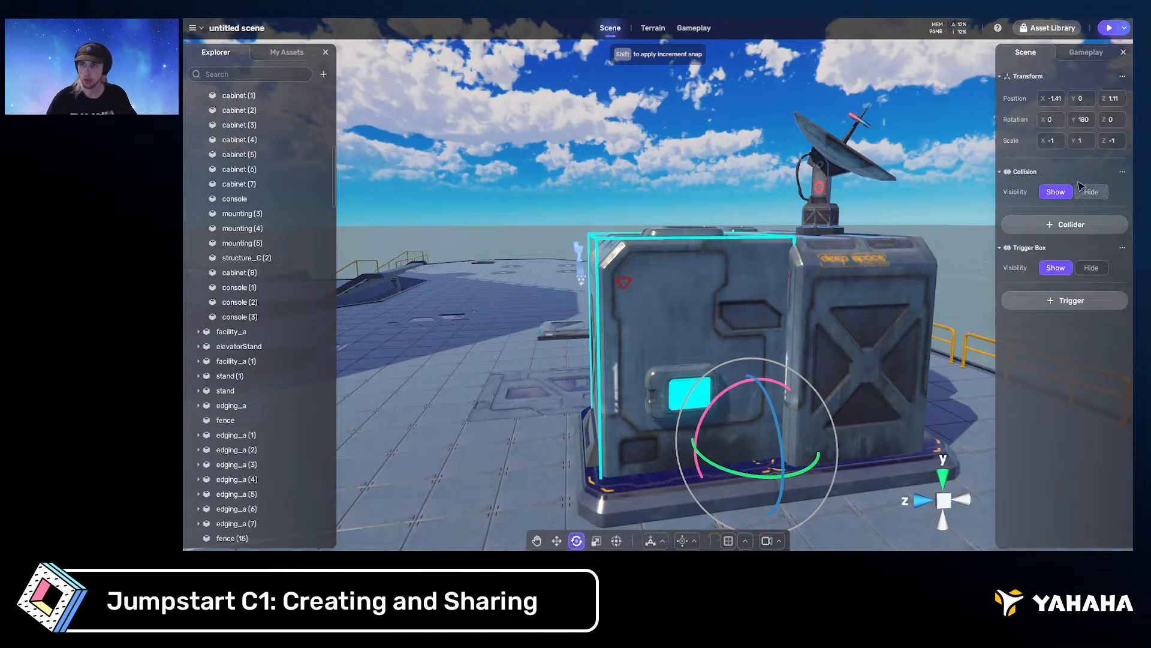
left_click(1069, 226)
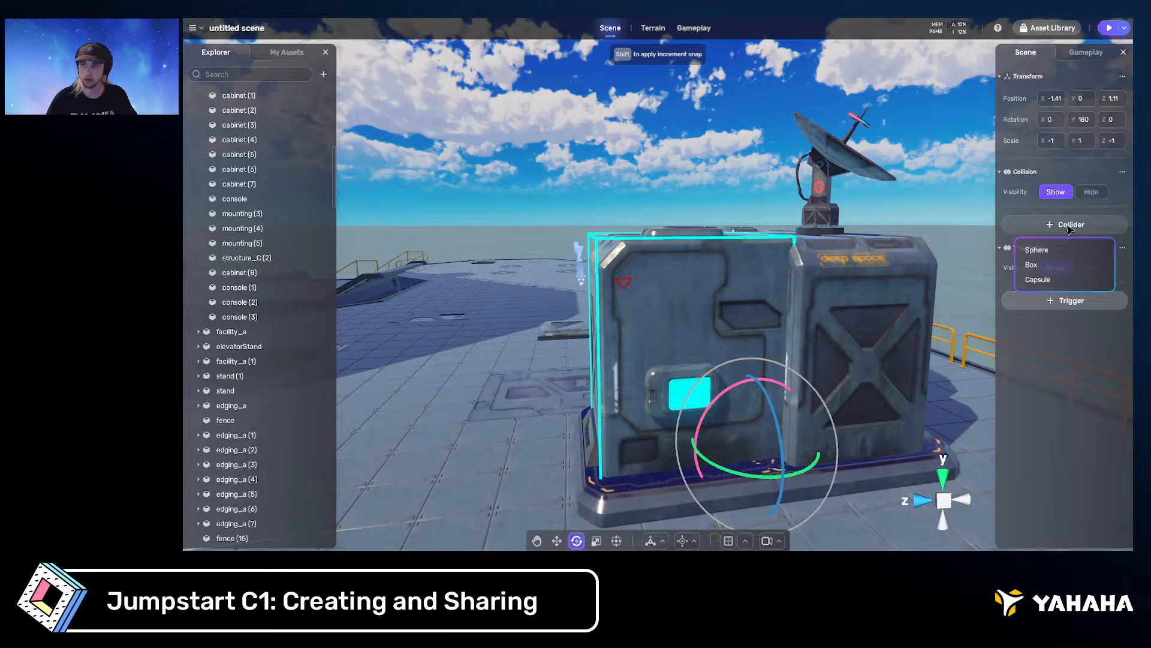
left_click(1055, 268)
Turn on handle editing for the cabinet's box collider and stretch it along Z to a center Z of about 2.6
right_click_drag(934, 277, 852, 207)
scroll(856, 209, "up", 3)
middle_click_drag(852, 207, 847, 196)
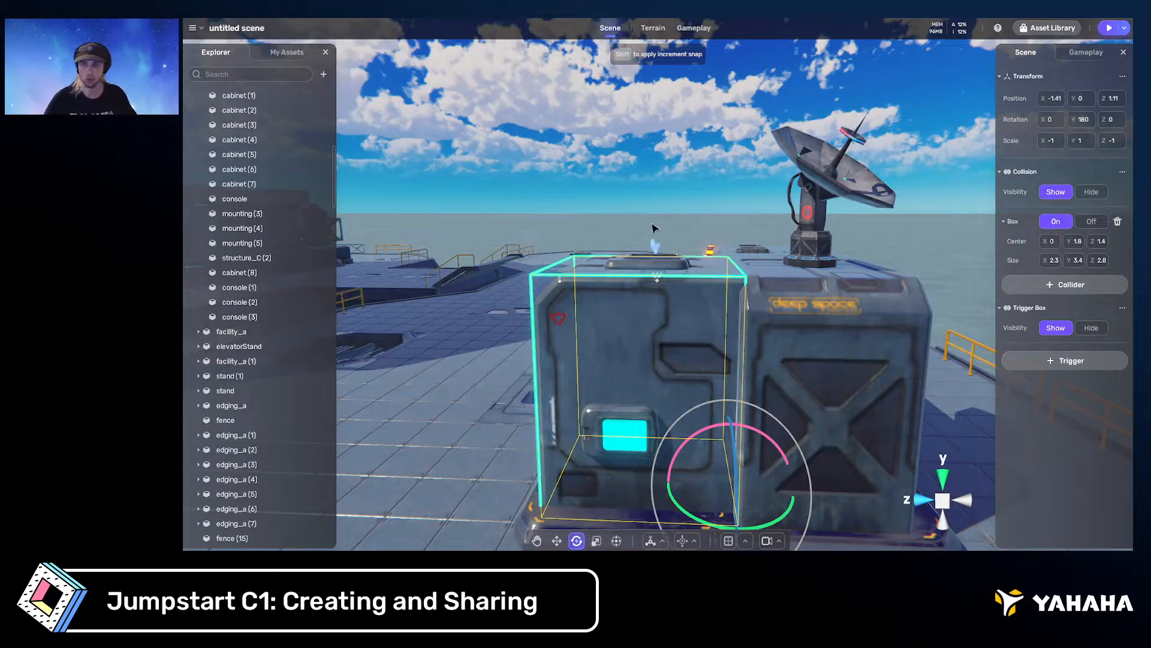
mouse_move(655, 228)
right_mouse_down()
mouse_move(675, 238)
mouse_move(670, 254)
mouse_move(647, 228)
right_mouse_up()
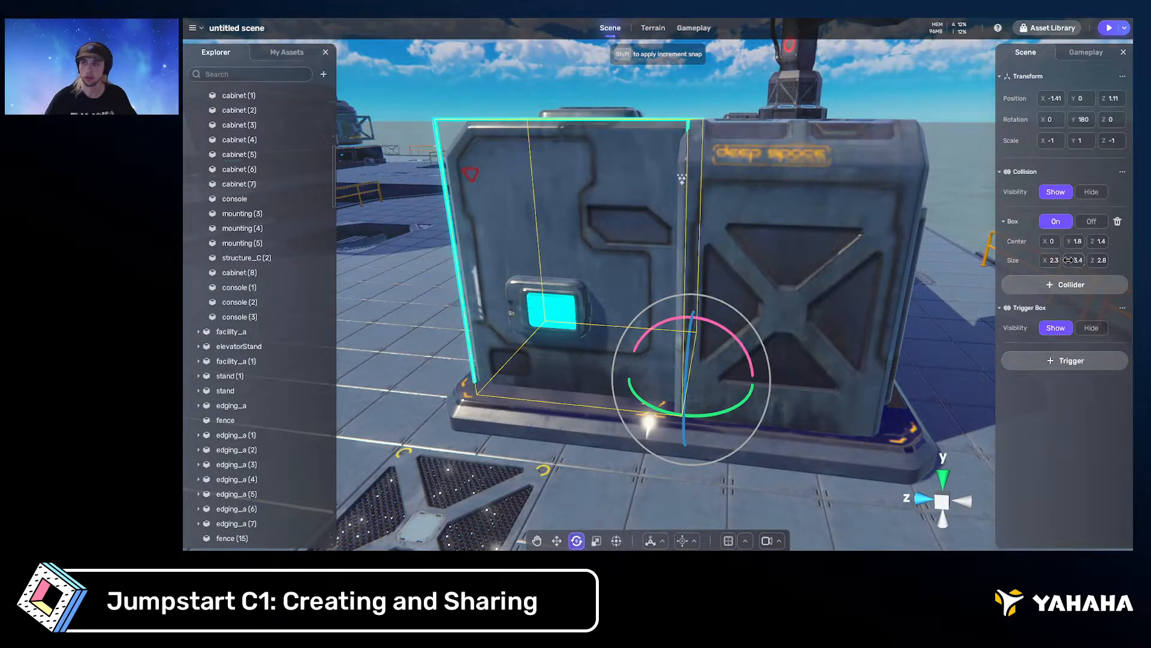
left_click_drag(1069, 259, 1020, 267)
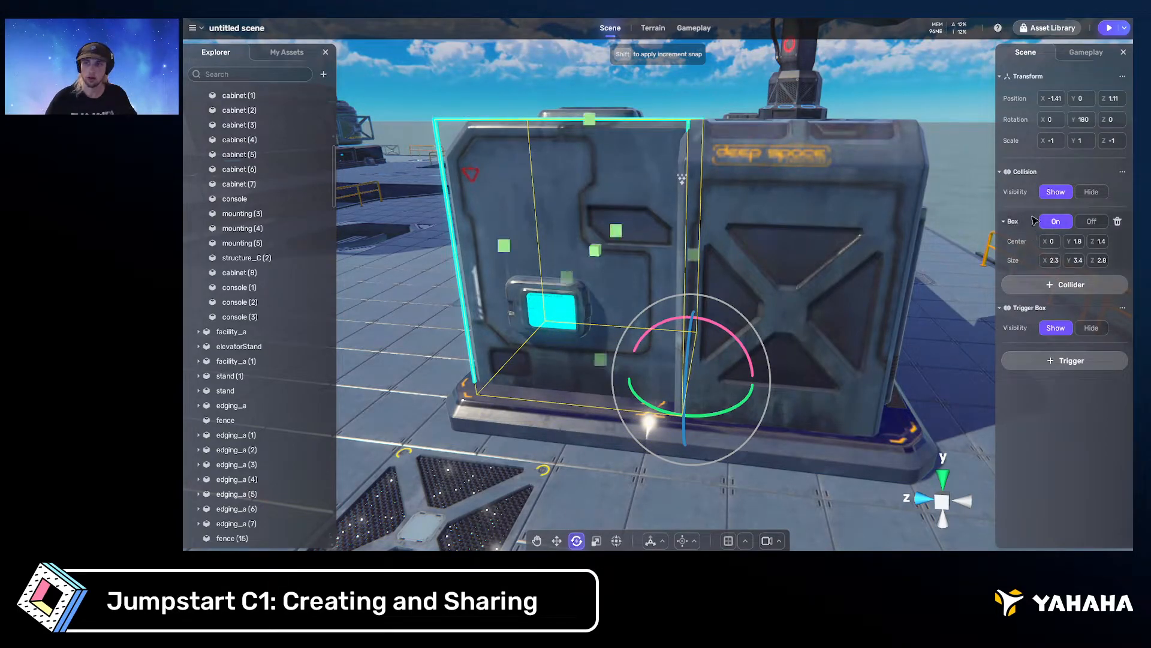
mouse_move(692, 257)
left_mouse_down()
mouse_move(497, 247)
mouse_move(710, 276)
mouse_move(693, 278)
left_mouse_up()
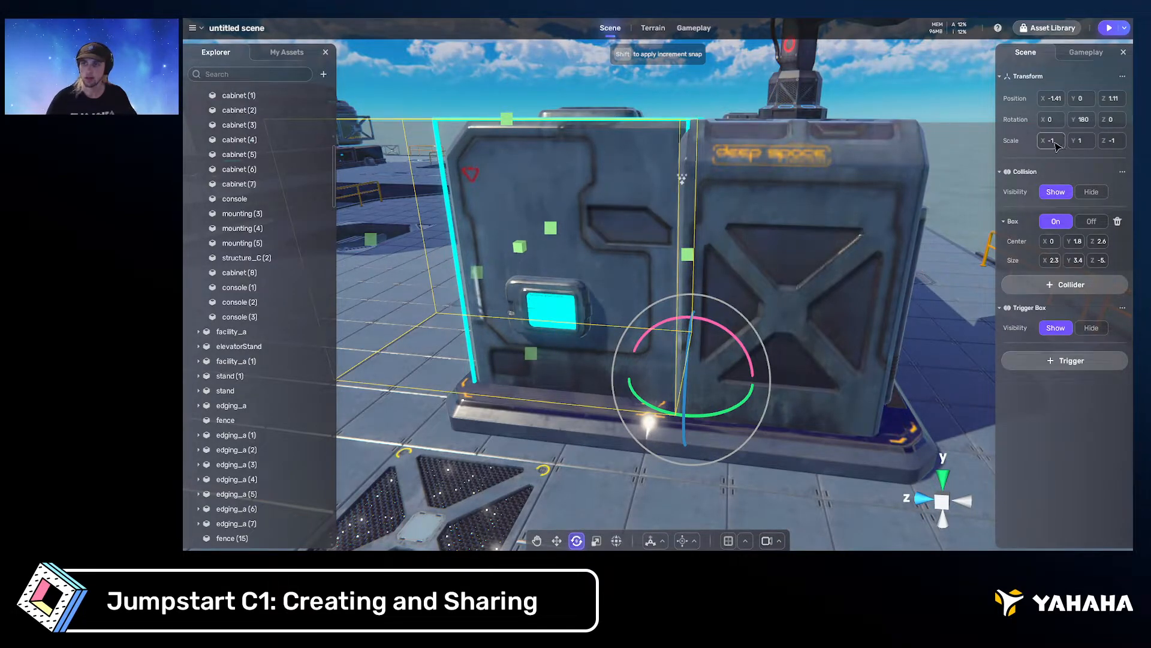
Shrink the box collider back to the cabinet's outline, with a center Z of 1.4
right_click_drag(786, 218, 572, 247)
scroll(572, 247, "down", 3)
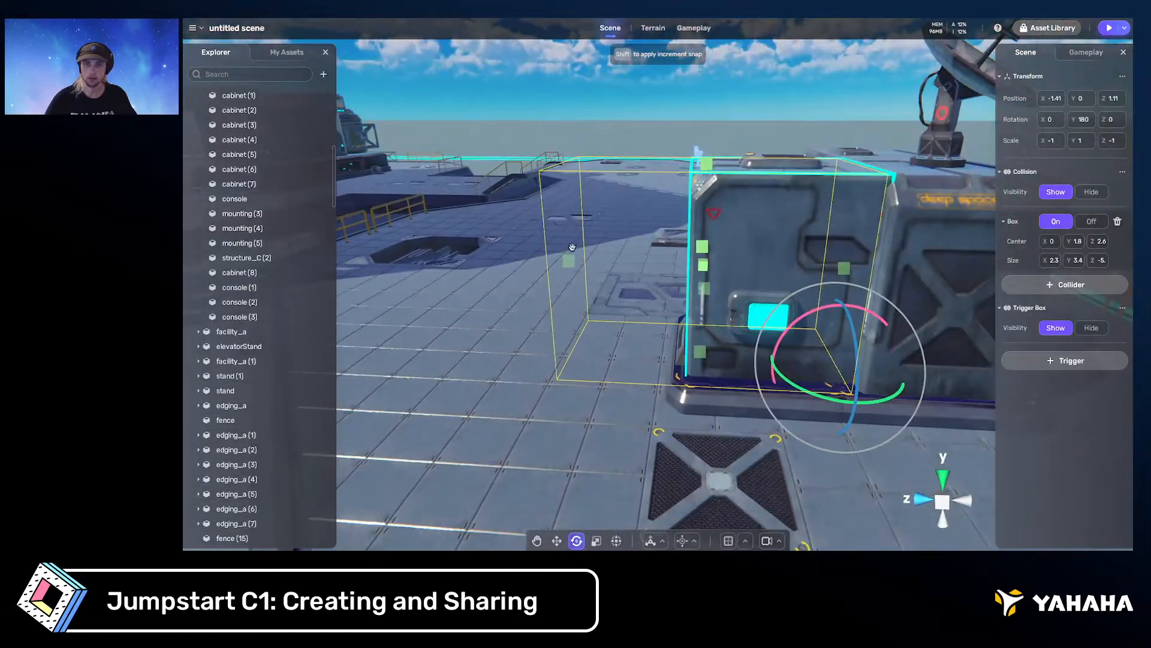
left_click_drag(572, 247, 692, 275)
right_click_drag(692, 275, 743, 294)
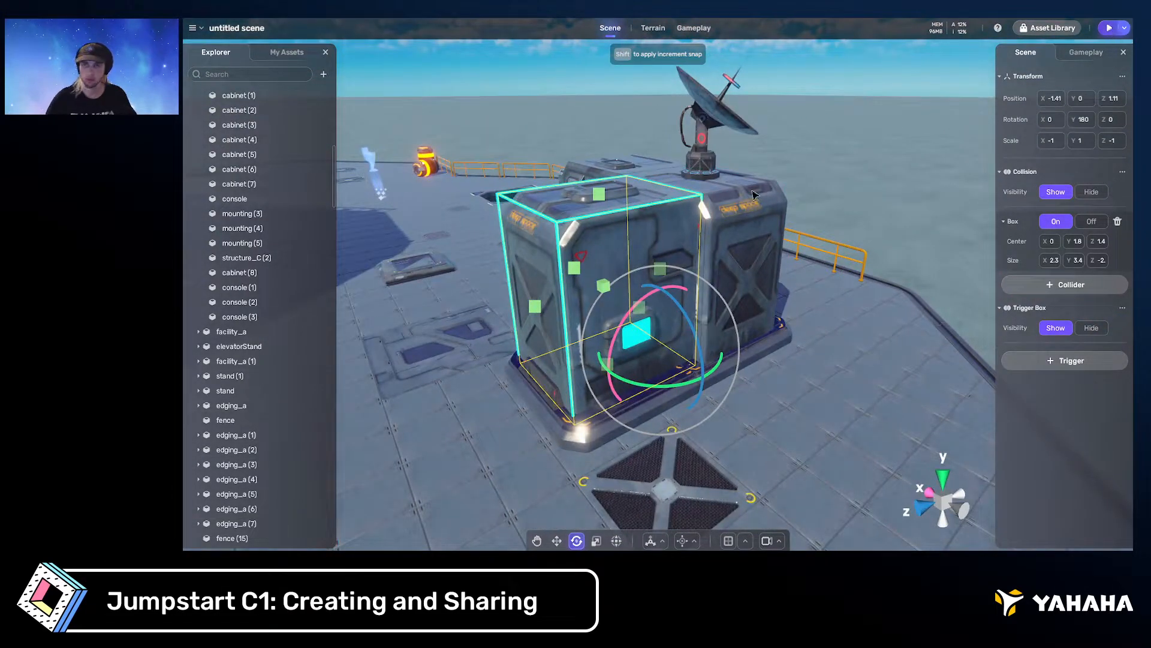
Start a playtest and run the character to the cabinet next to the satellite dish, jumping against its collider
key("ctrl+p")
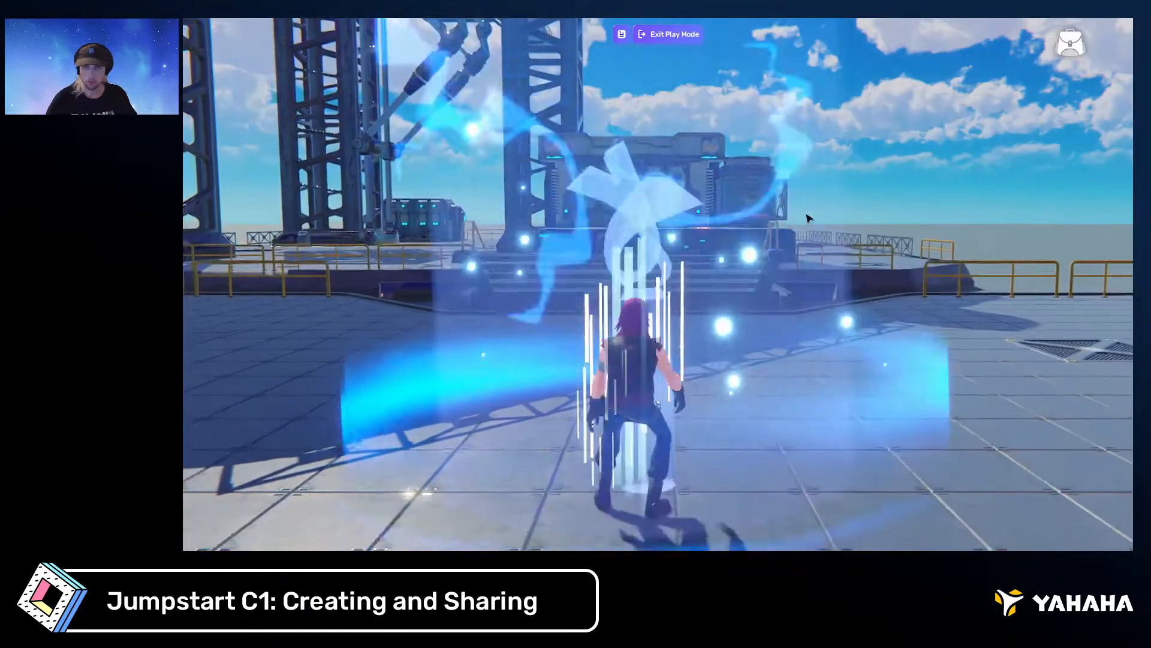
mouse_move(807, 217)
right_mouse_down()
mouse_move(735, 214)
mouse_move(747, 211)
mouse_move(737, 236)
mouse_move(699, 241)
mouse_move(633, 234)
right_mouse_up()
key("w")
key("a")
key("d")
key("space")
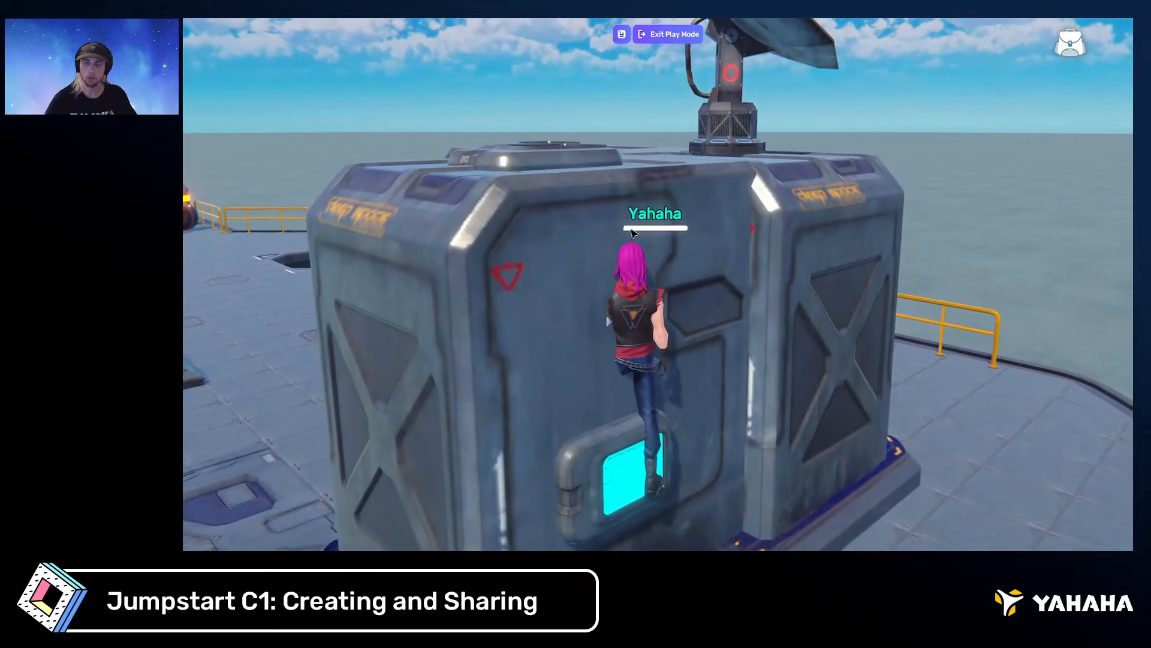
Move the character around the cabinets to test their collision from the other side, and exit play mode
right_click_drag(682, 192, 737, 174)
key("space")
key("s")
key("w")
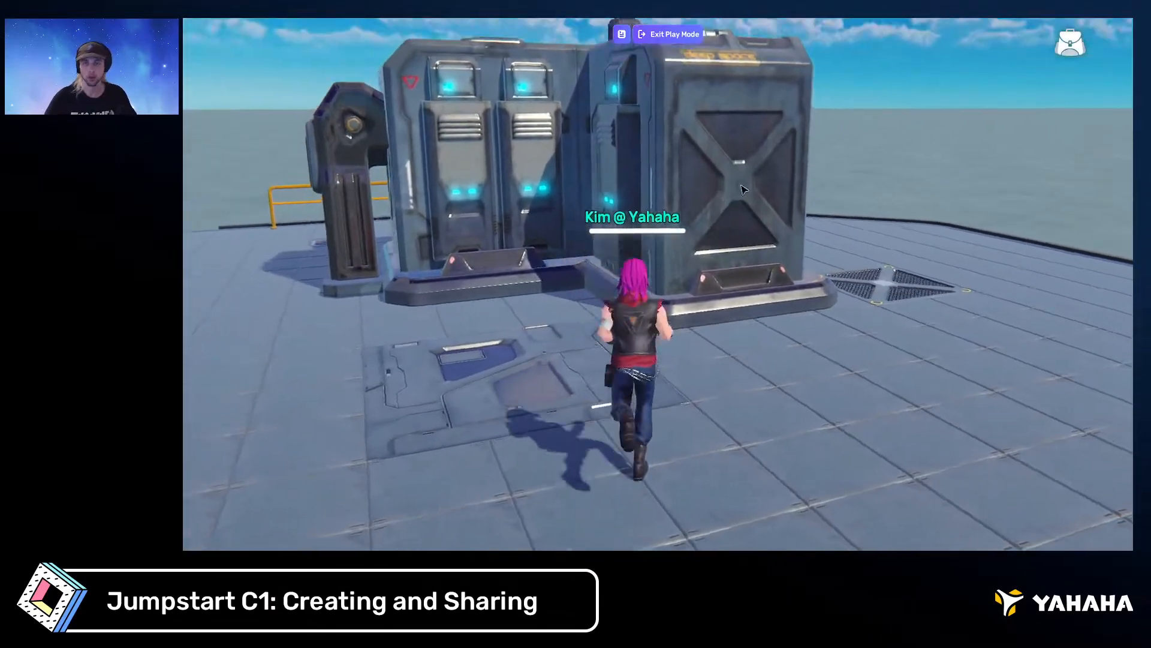
left_click(671, 34)
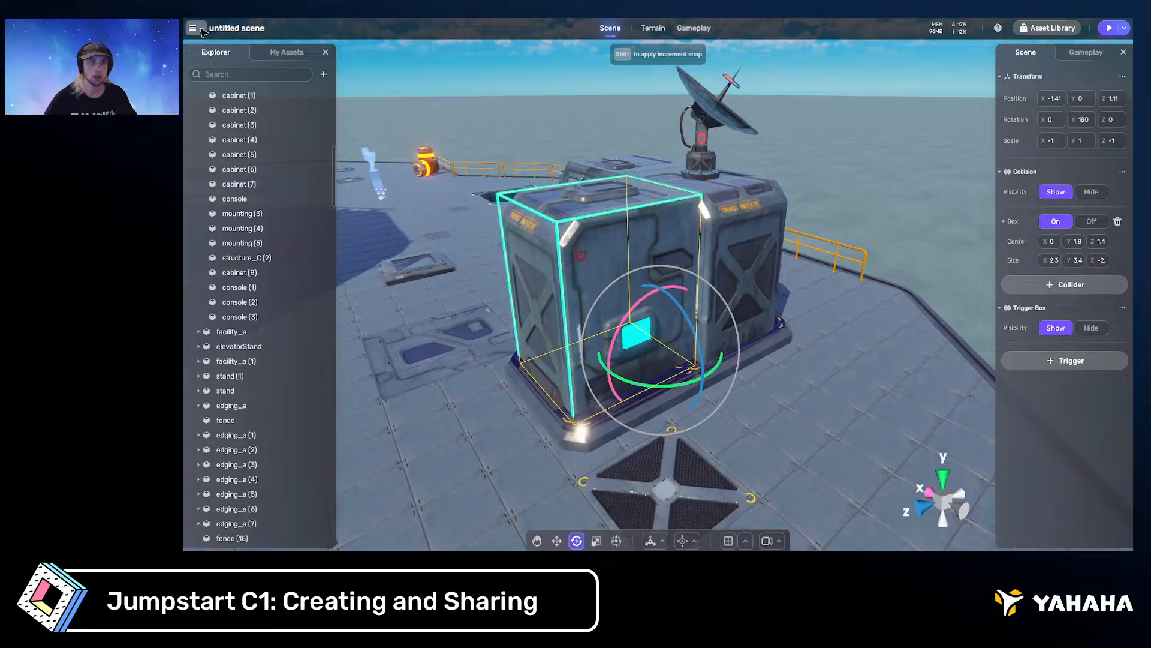
Open the feedback form and enter the issue description "Objects with negative scale dont collide properly"
left_click(194, 29)
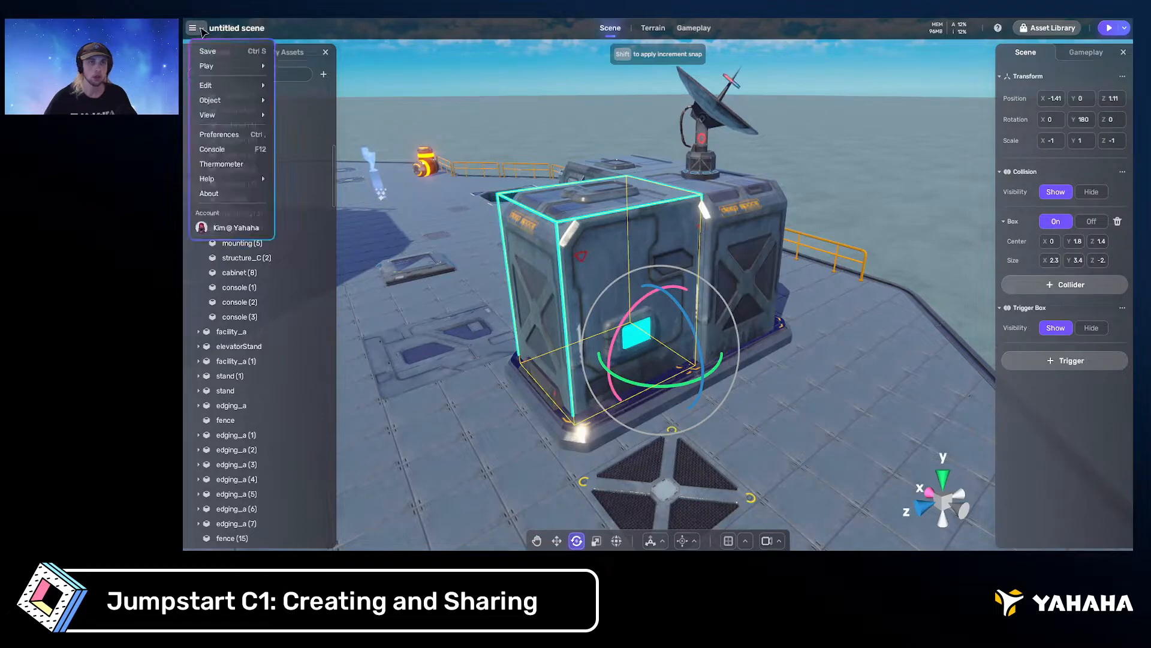
mouse_move(242, 182)
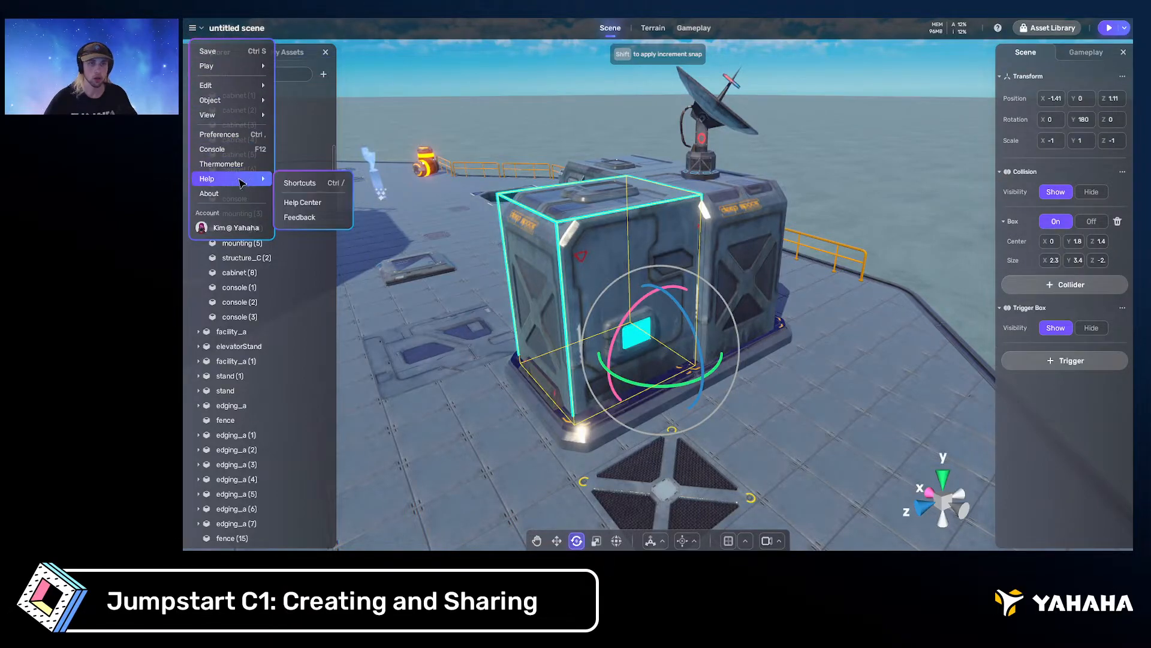
left_click(316, 219)
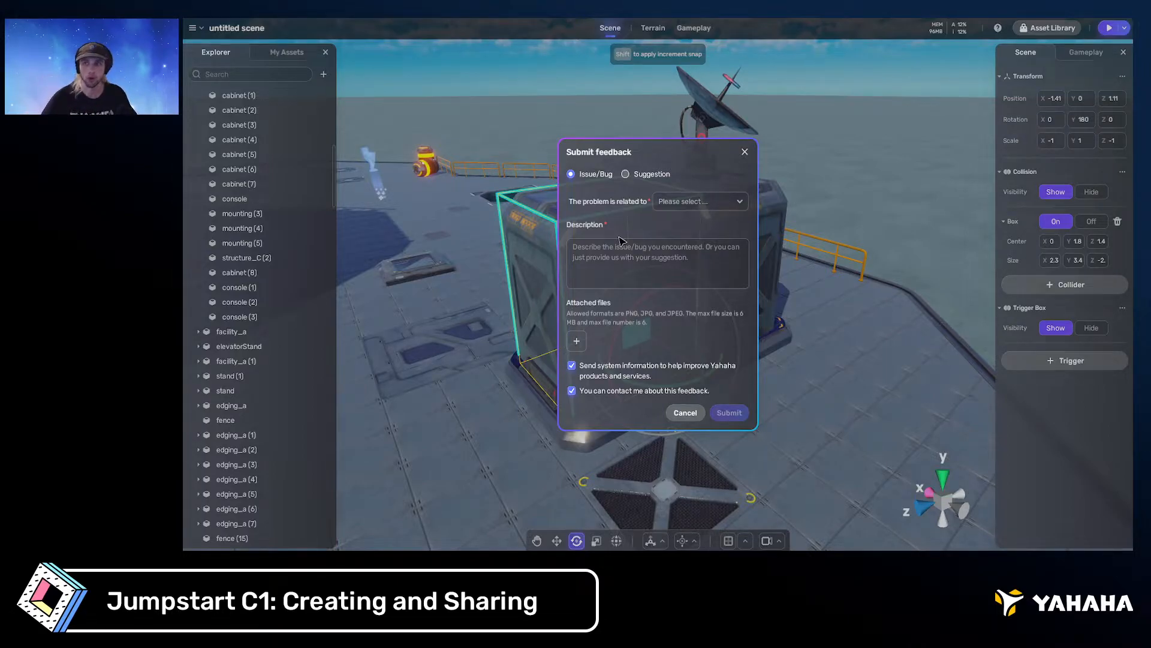
left_click(659, 256)
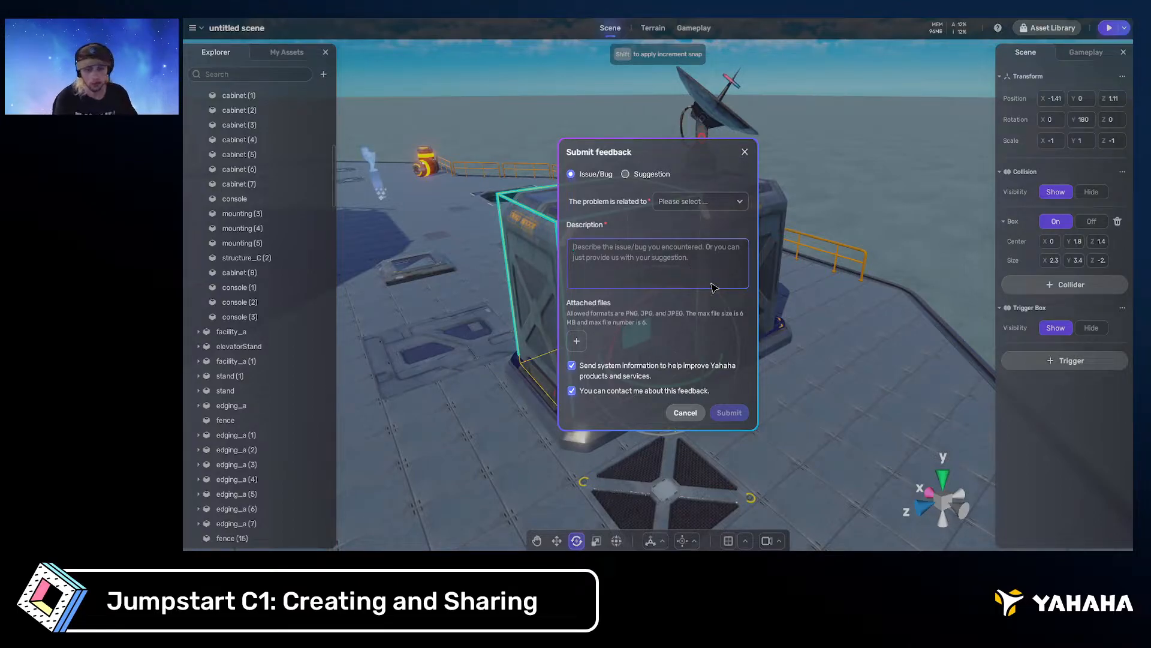
type("0")
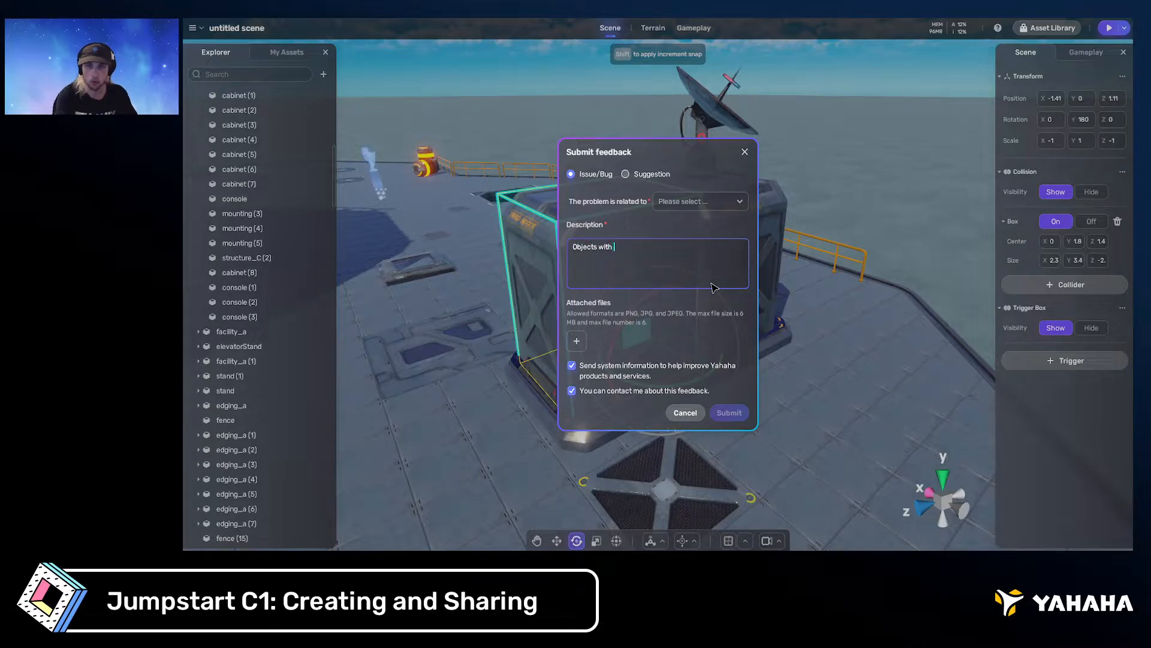
type("scale dont")
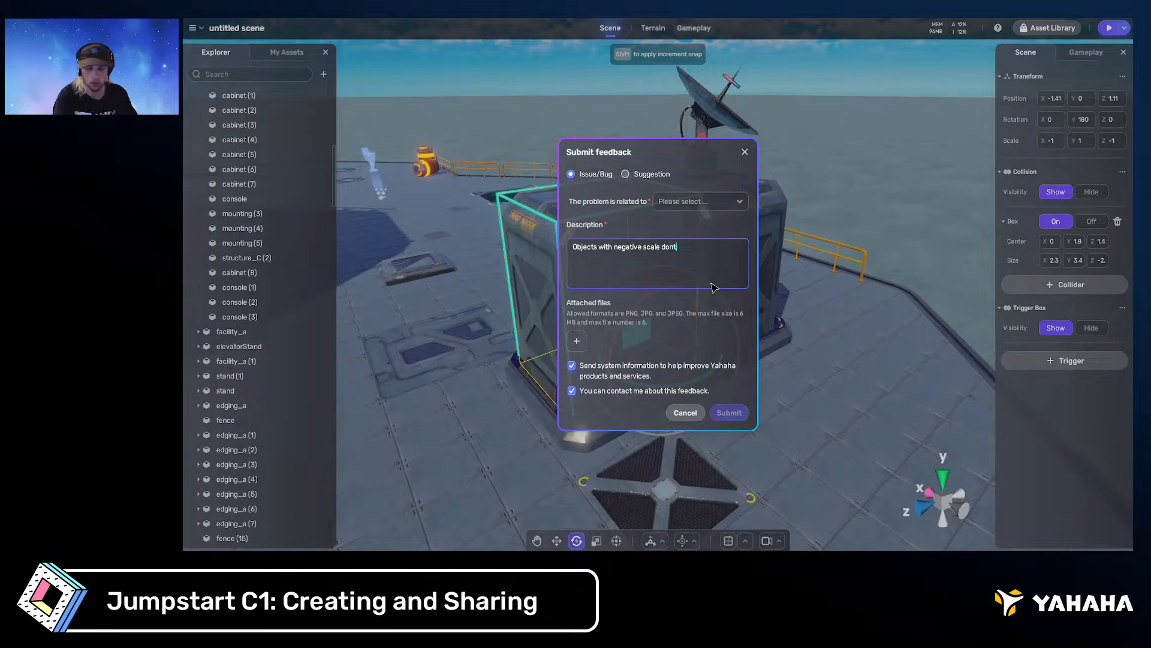
type(" collide pro")
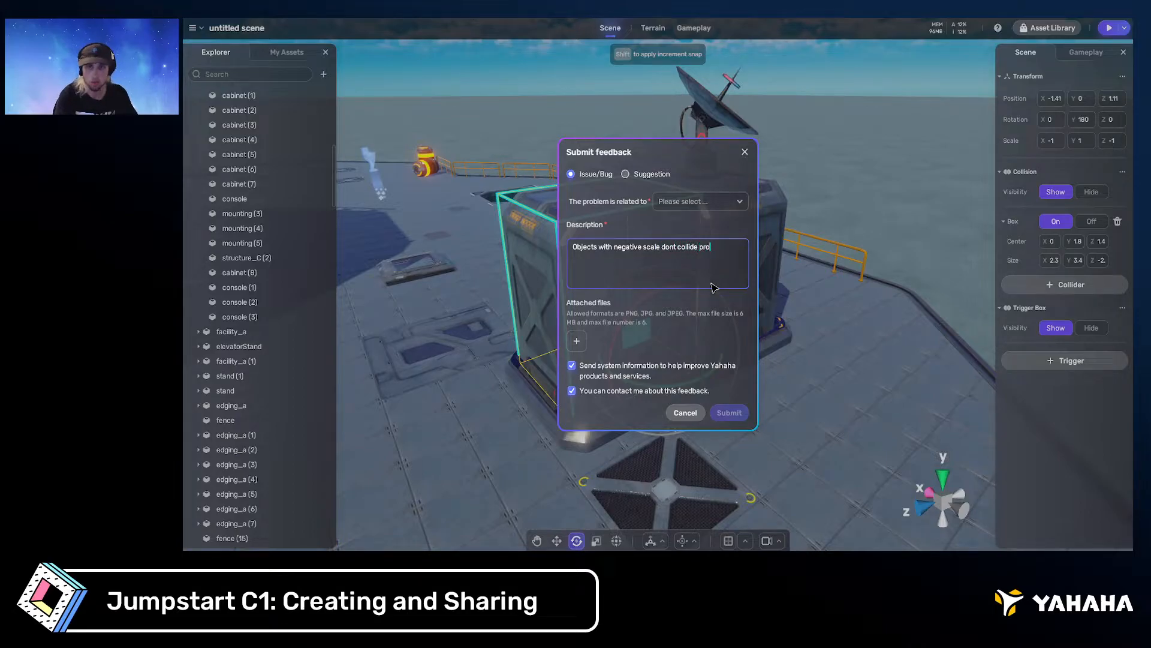
type("perly")
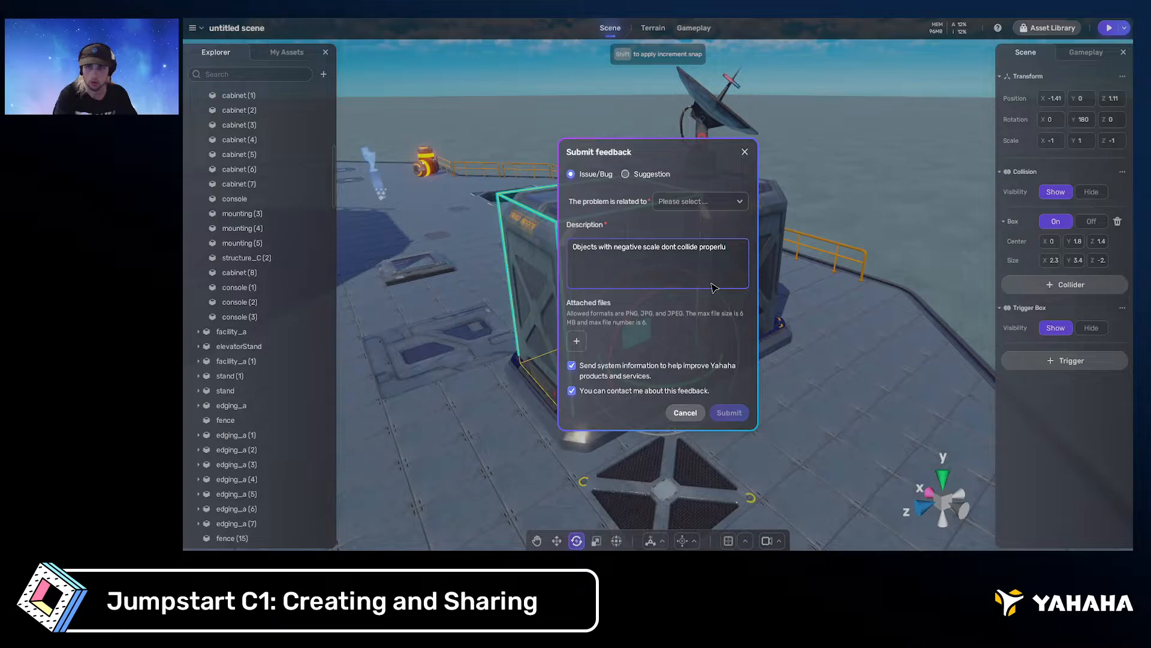
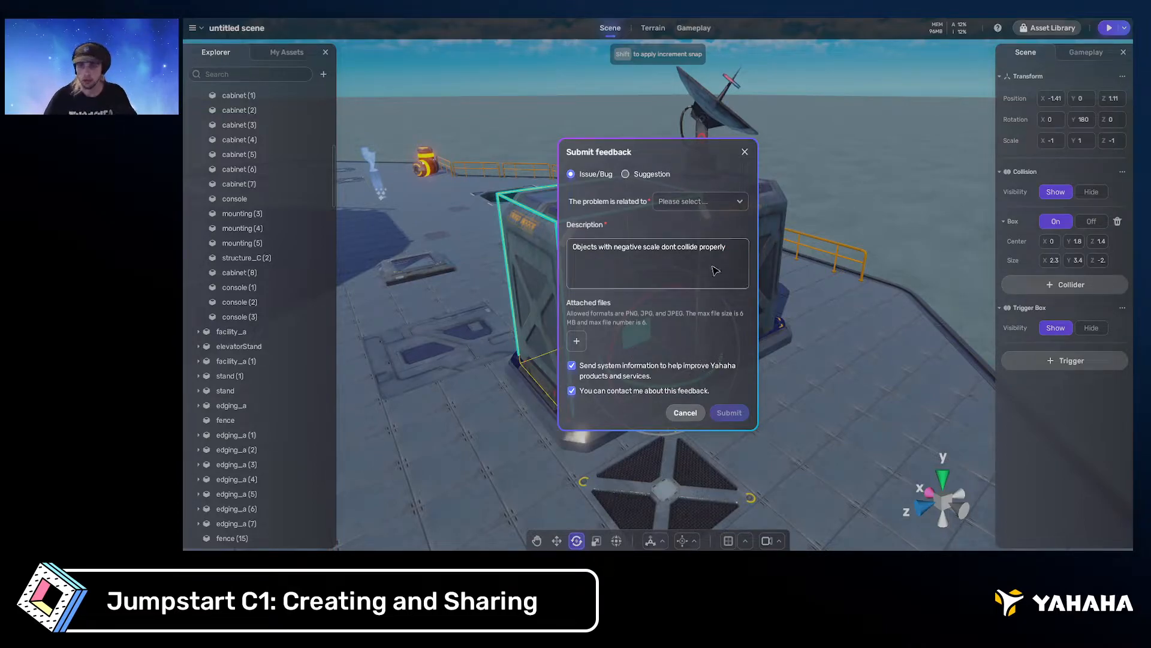
Set the problem area to Creating & Playing and submit the bug report
left_click(725, 205)
left_click(720, 252)
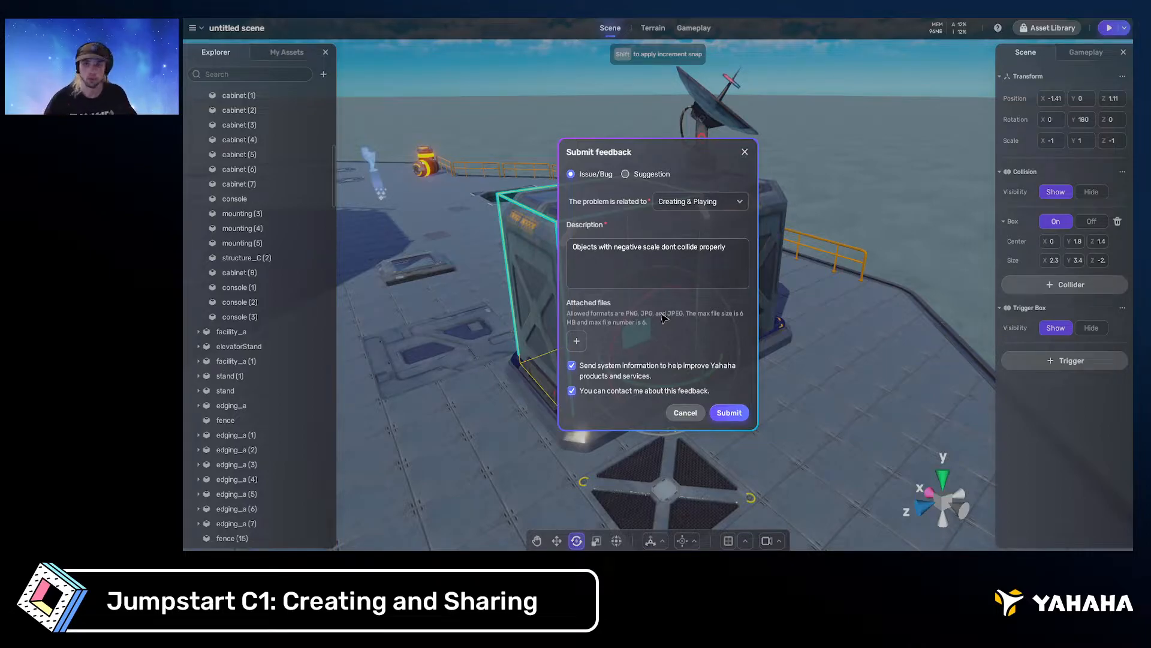
left_click(744, 414)
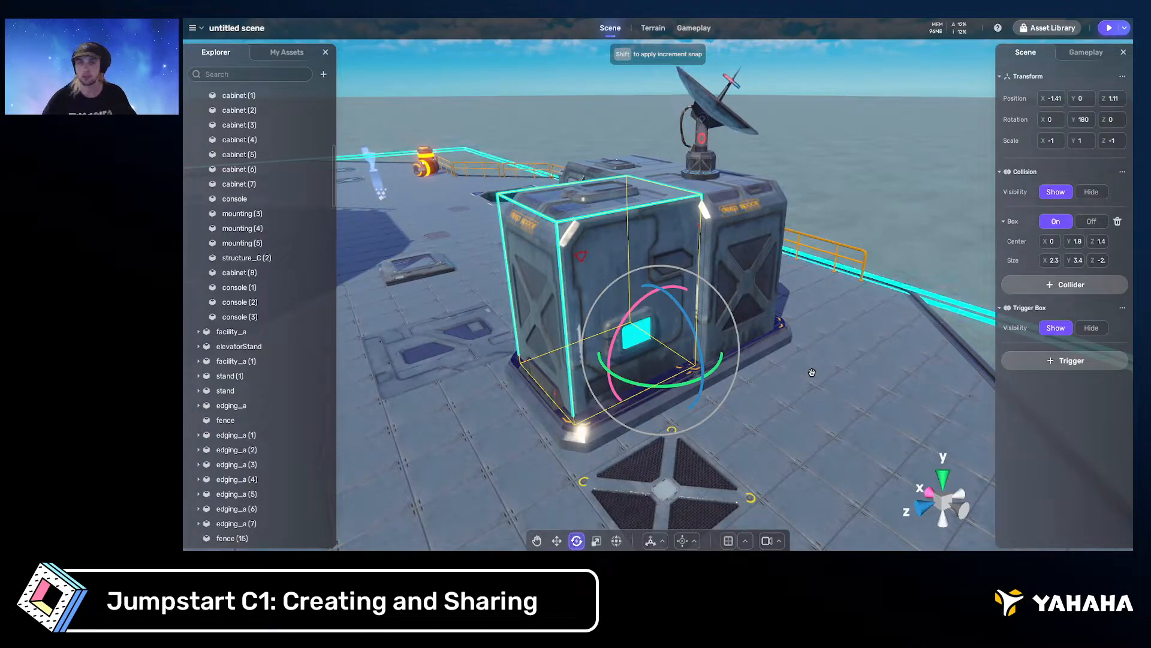
Save the scene and start a Play Here test beside the blue helicopter
key("ctrl+s")
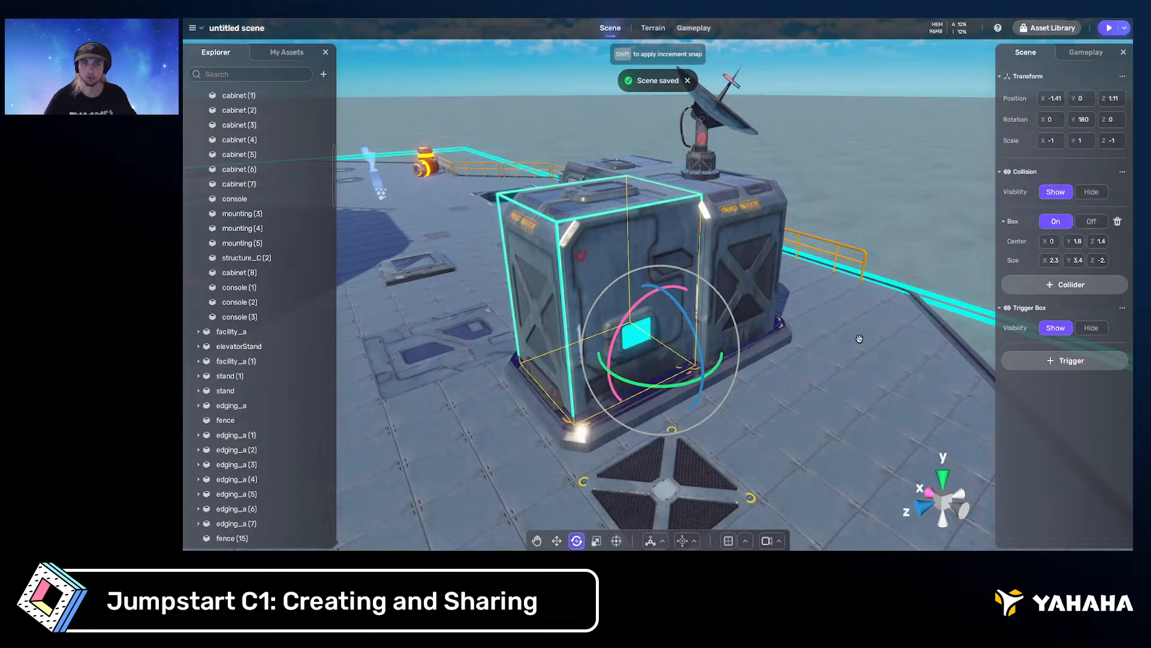
right_click_drag(858, 337, 750, 316)
key("w")
key("s")
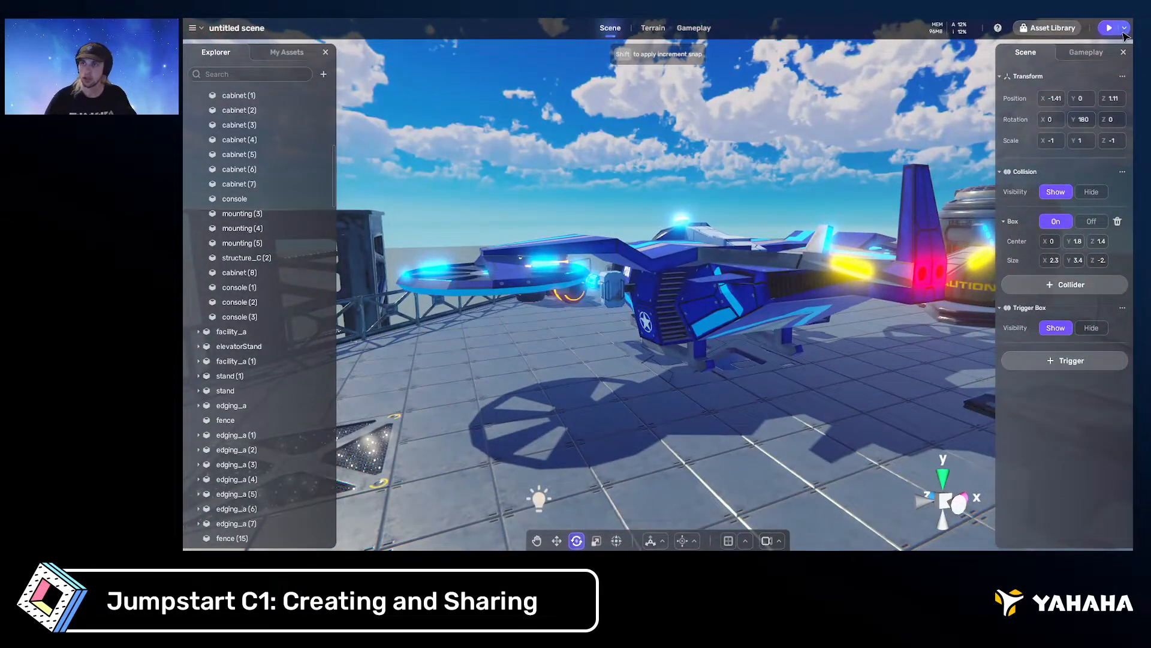
left_click(1125, 28)
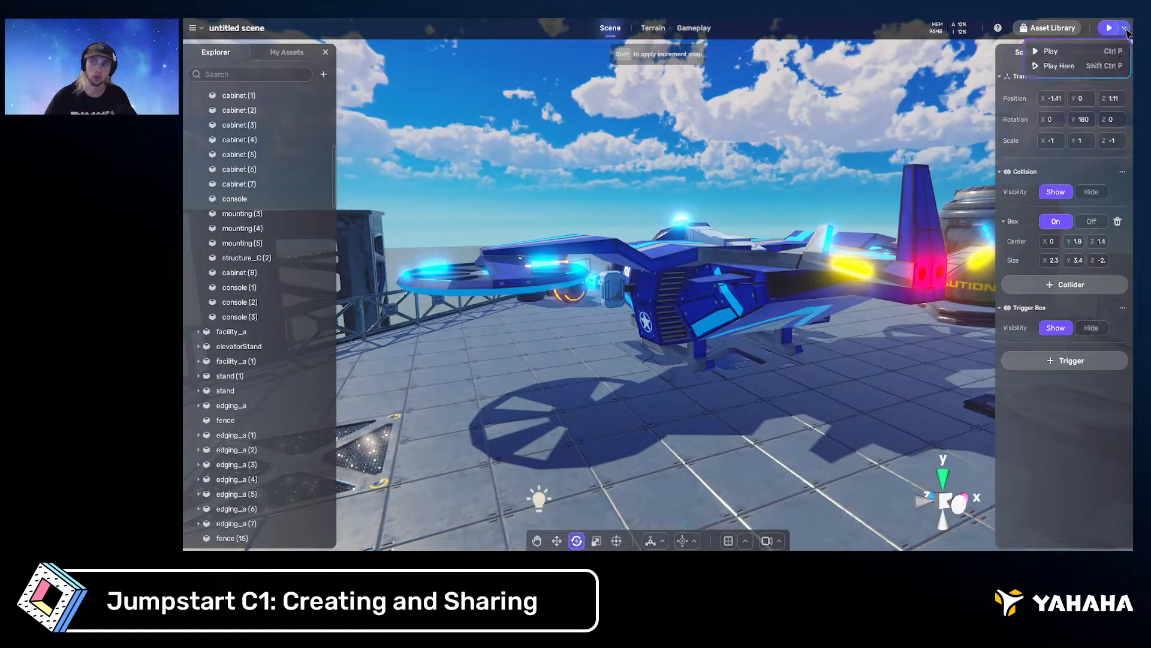
left_click(1069, 67)
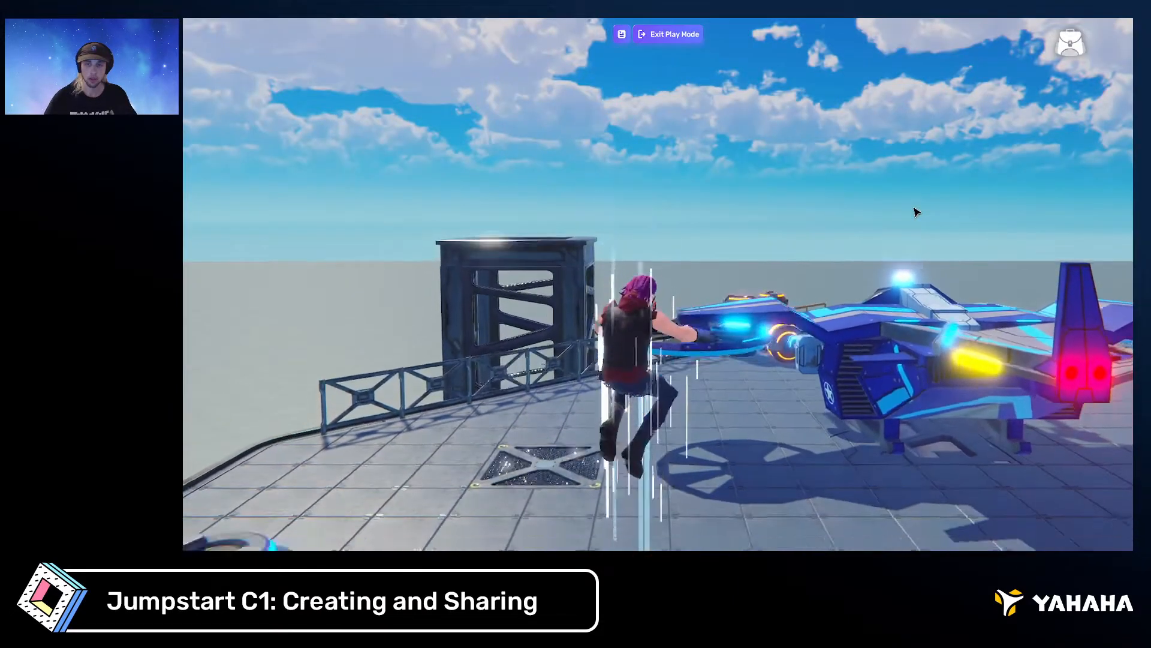
Run the character along the platform past the fences and floor recess, and exit play mode
right_click_drag(915, 211, 973, 242)
key("w")
key("a")
key("a")
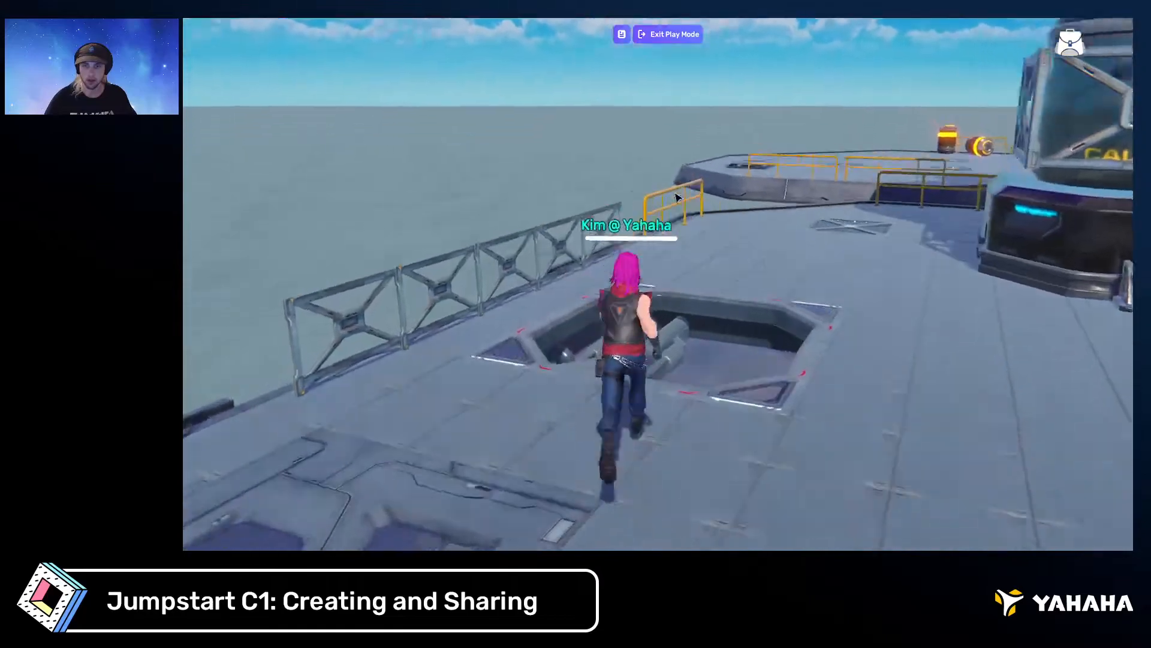
key("w")
right_click_drag(677, 198, 818, 163)
left_click(696, 40)
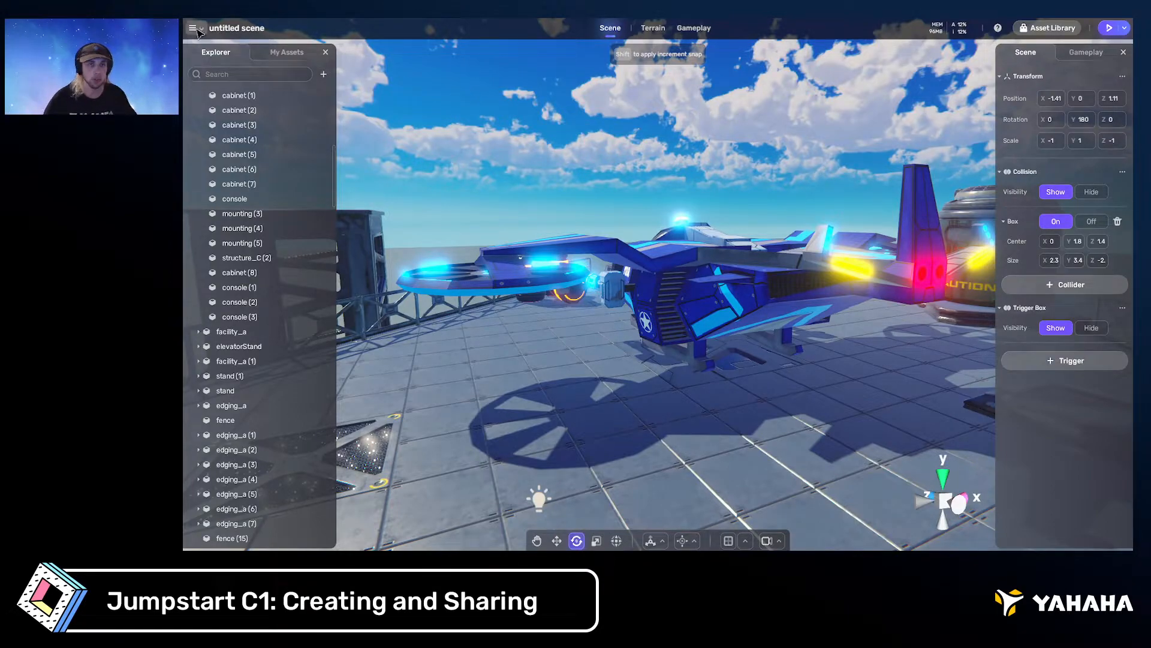
left_click(194, 29)
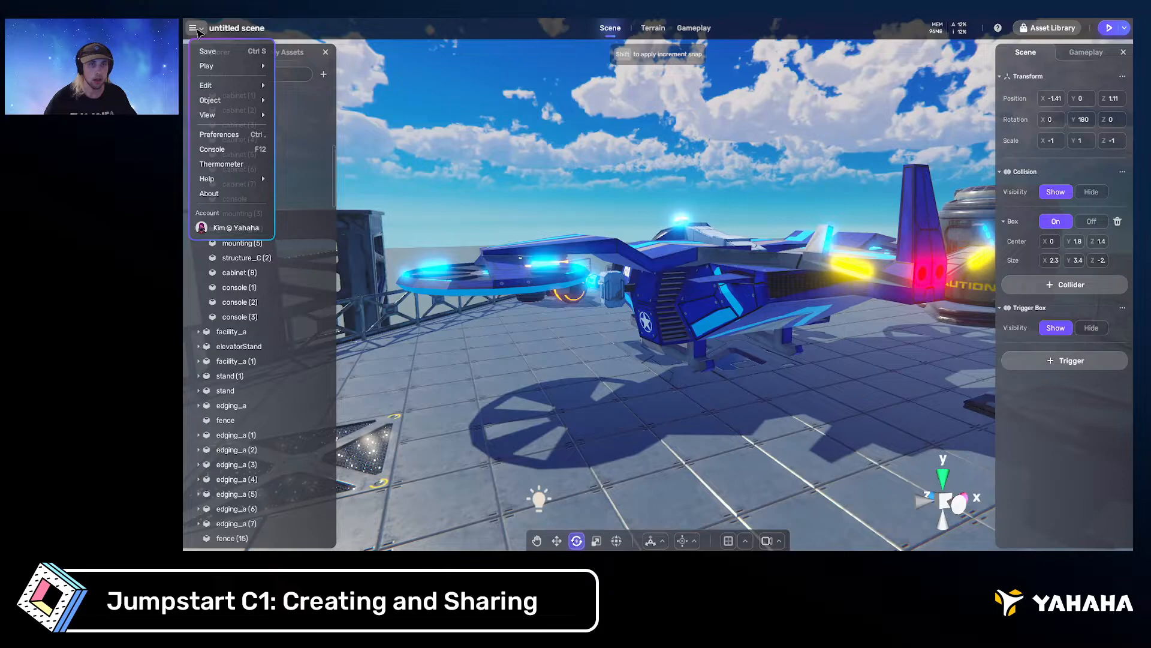
mouse_move(244, 182)
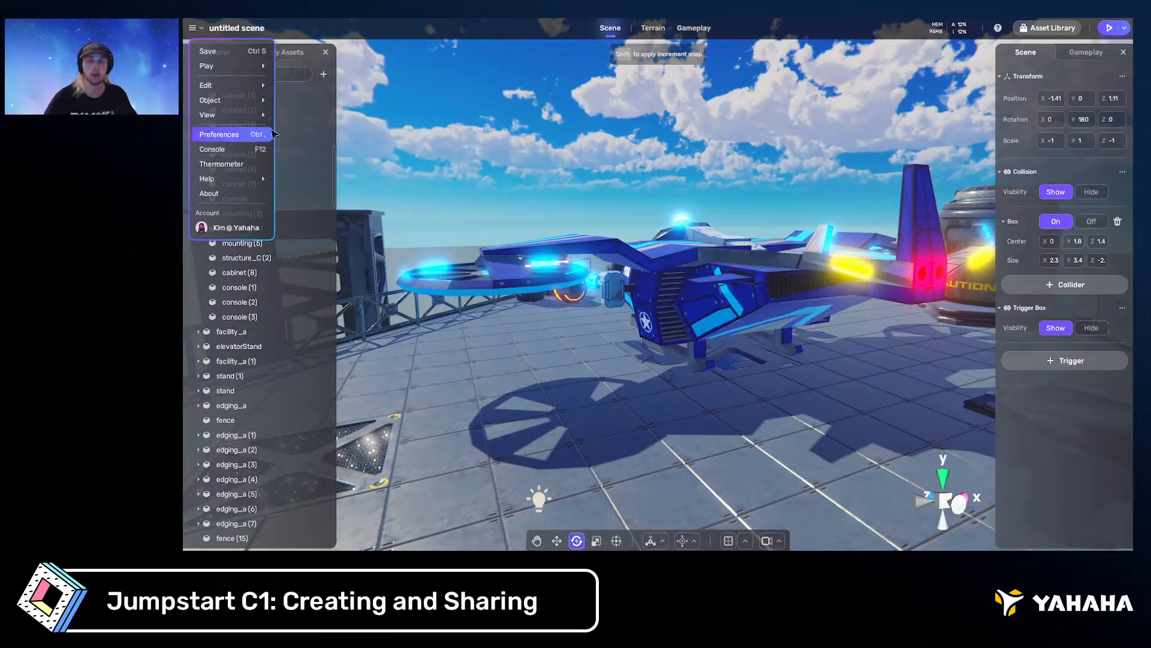
left_click(245, 29)
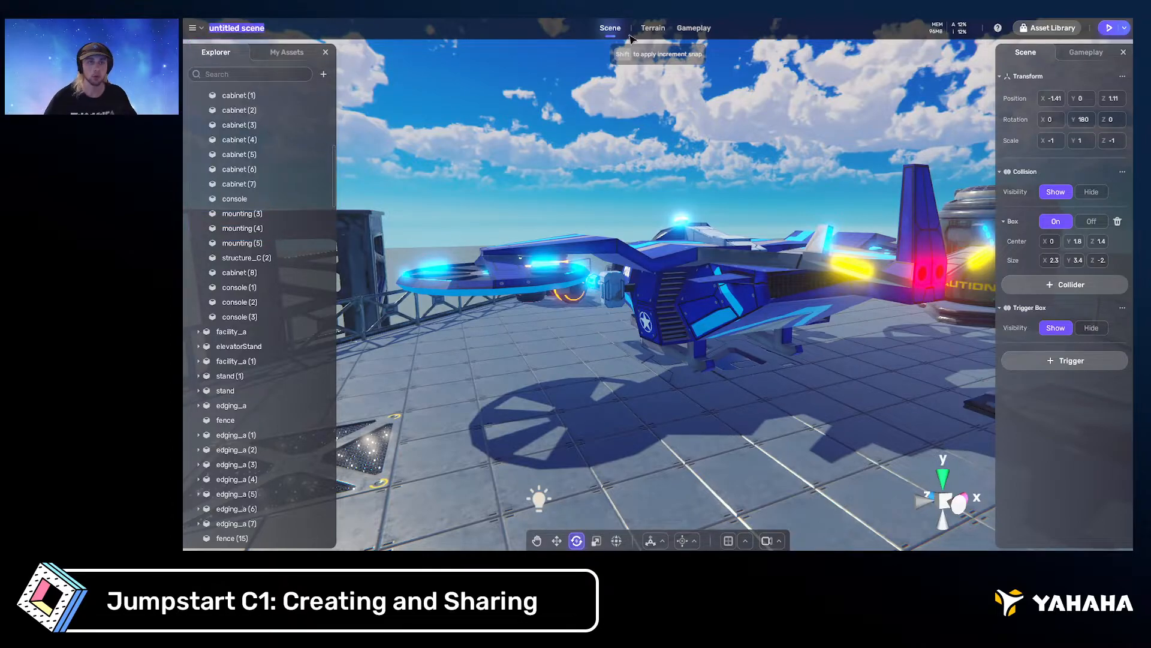
left_click(555, 27)
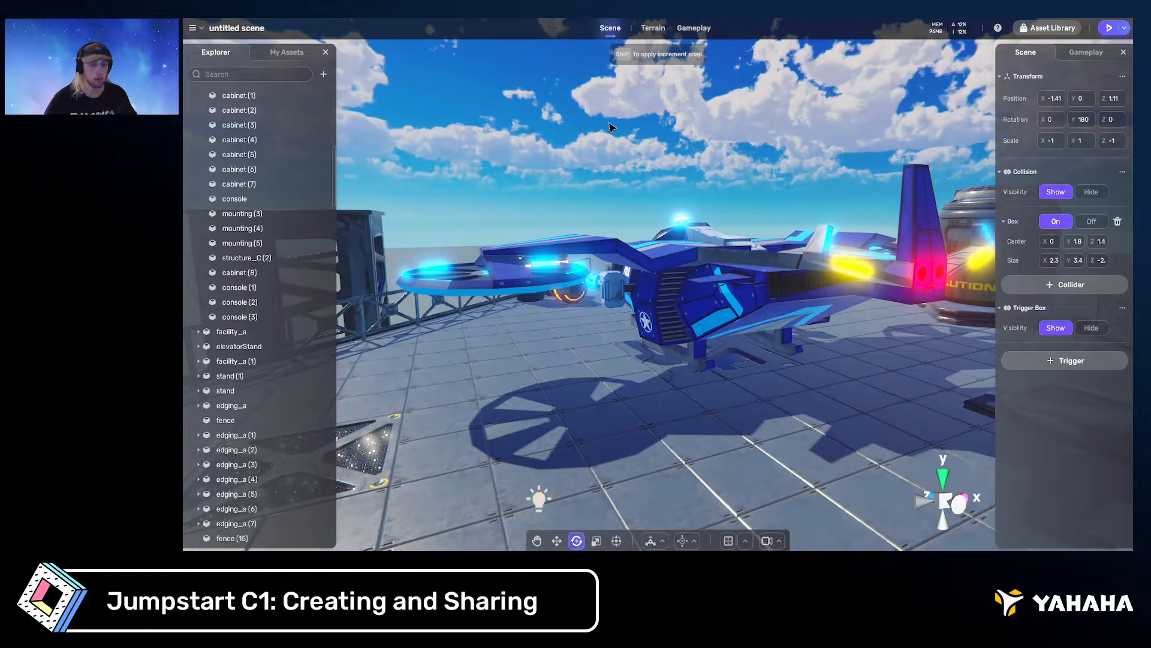
Place a built-in Plane asset on the empty terrain away from the platforms and focus on it
right_click_drag(650, 116, 570, 149)
key("w")
left_click(570, 149)
right_click_drag(653, 170, 696, 185)
right_click_drag(617, 172, 775, 187)
key("d")
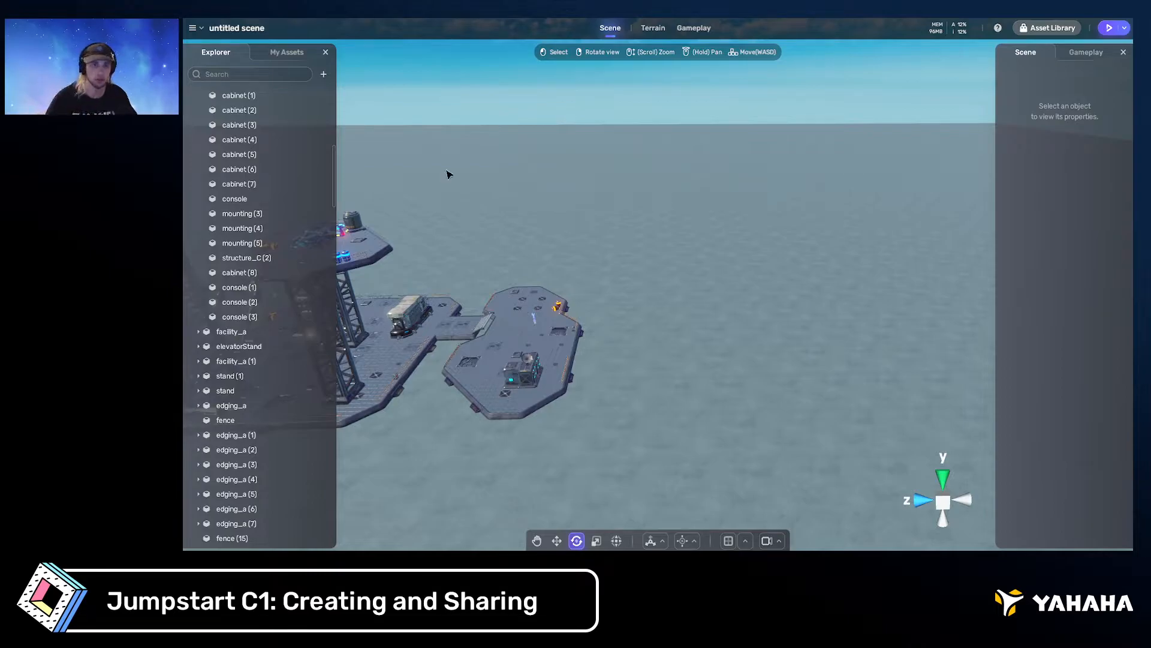
left_click(287, 53)
left_click(208, 95)
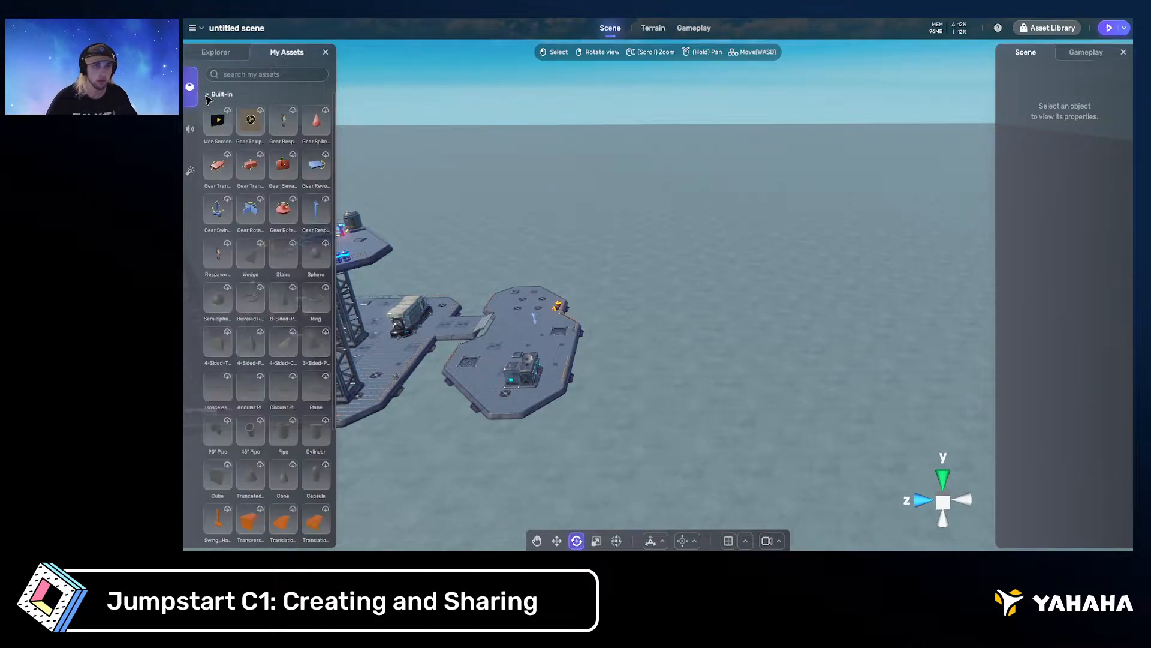
scroll(318, 336, "down", 1)
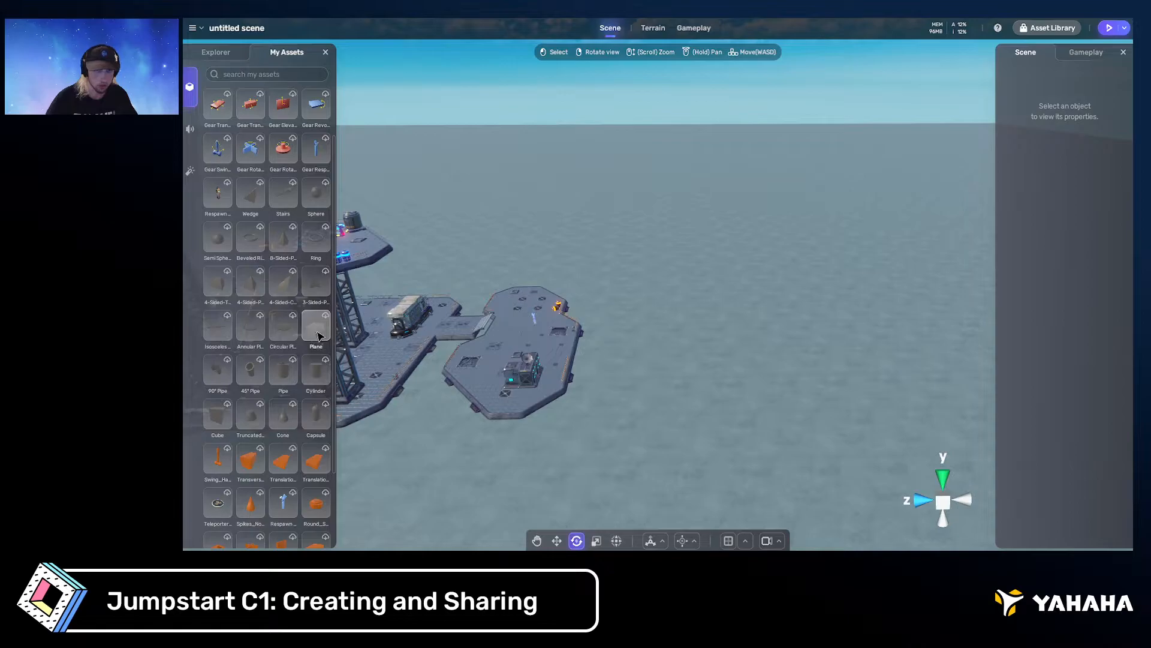
left_click(317, 333)
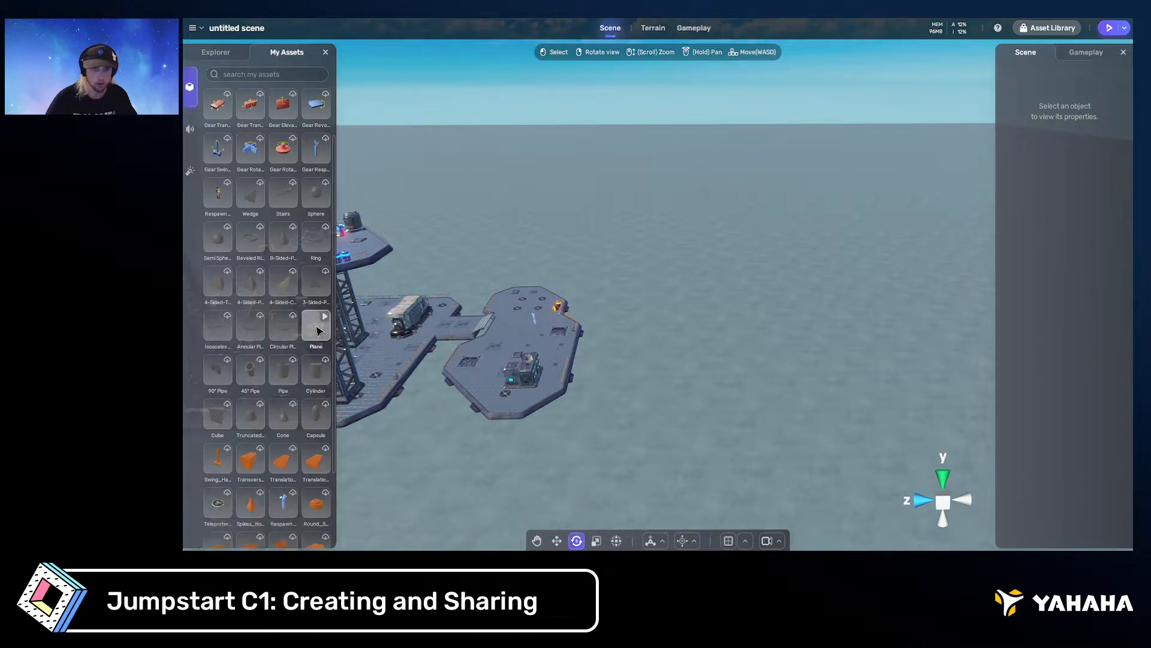
left_click_drag(318, 331, 658, 373)
key("f")
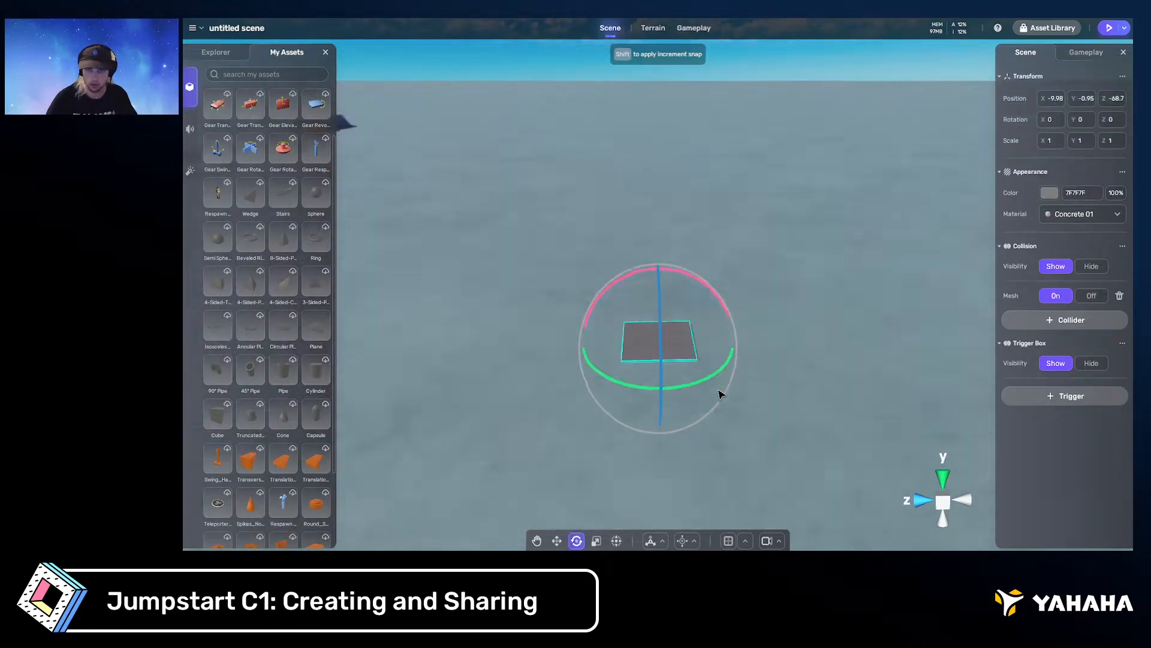
Raise the plane above the terrain to a Y position of about 0.03
key("d")
right_click_drag(753, 377, 658, 365)
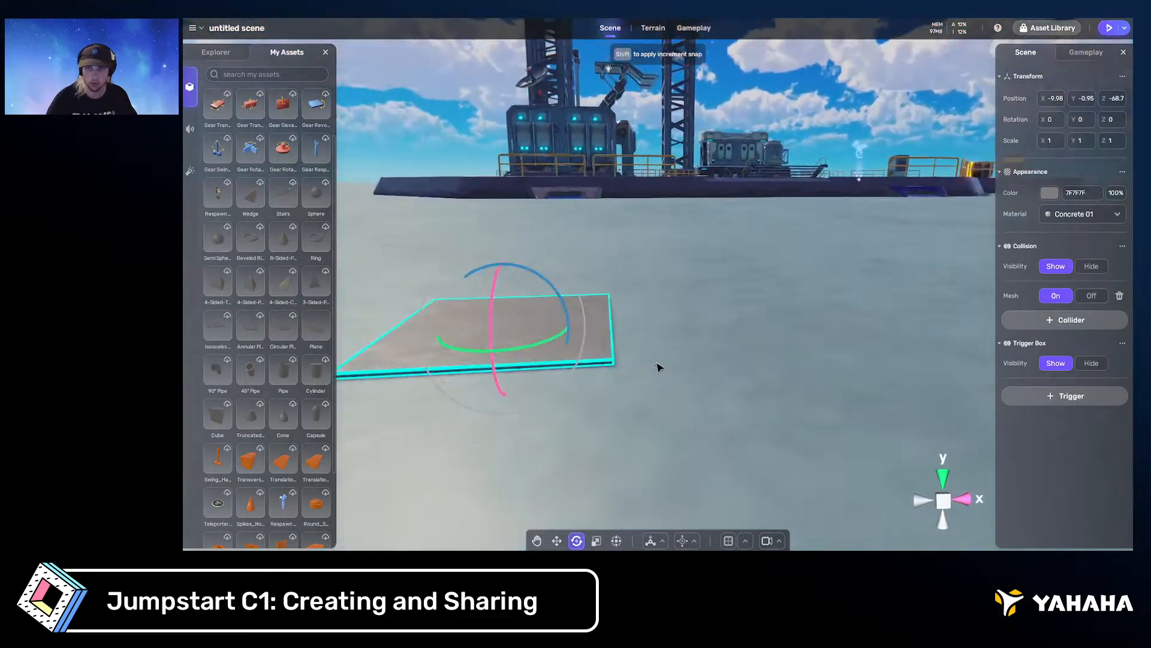
key("w")
left_click_drag(506, 288, 501, 43)
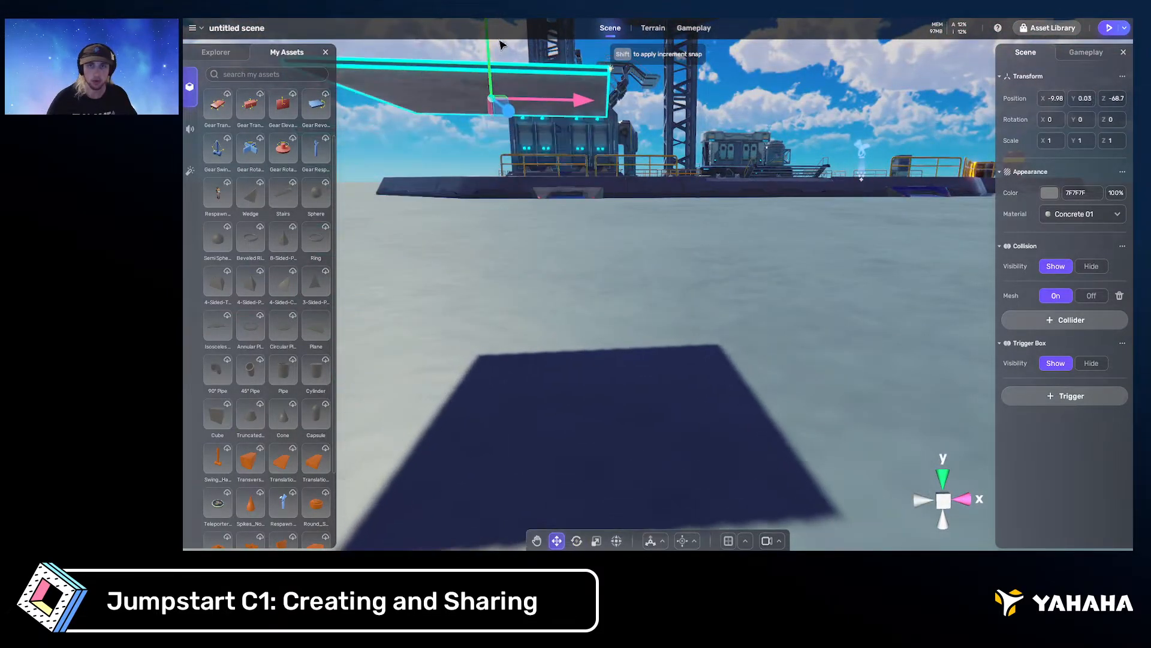
Delete the raised plane from the scene
key("a")
right_click_drag(564, 167, 527, 188)
key("s")
key("d")
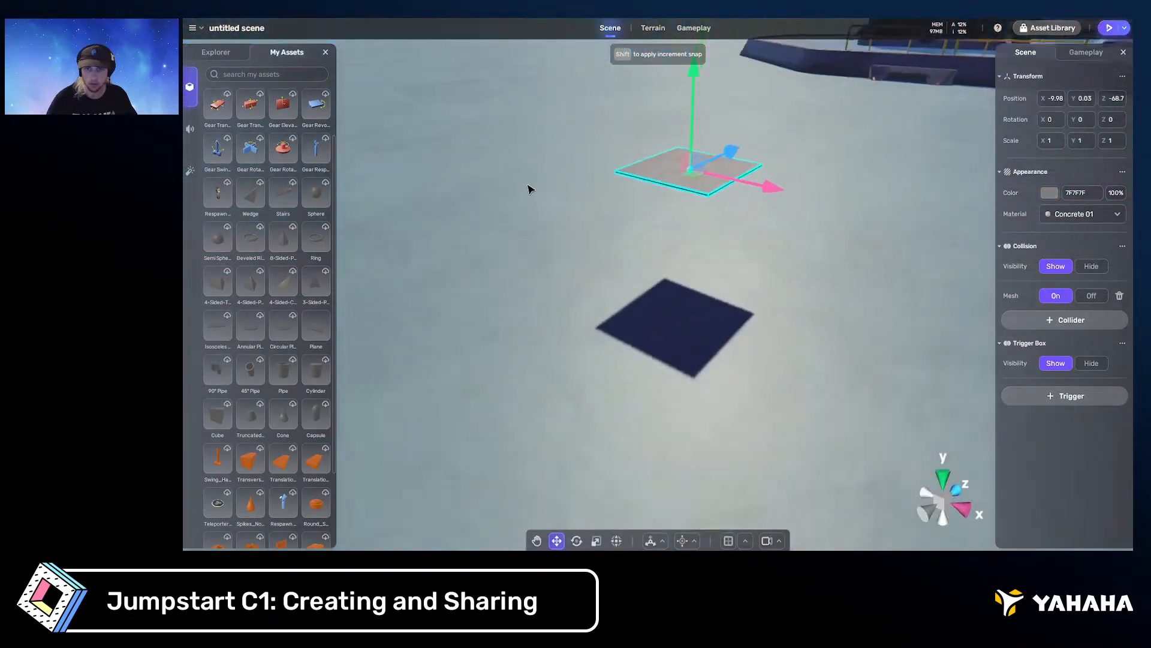
left_click(573, 251)
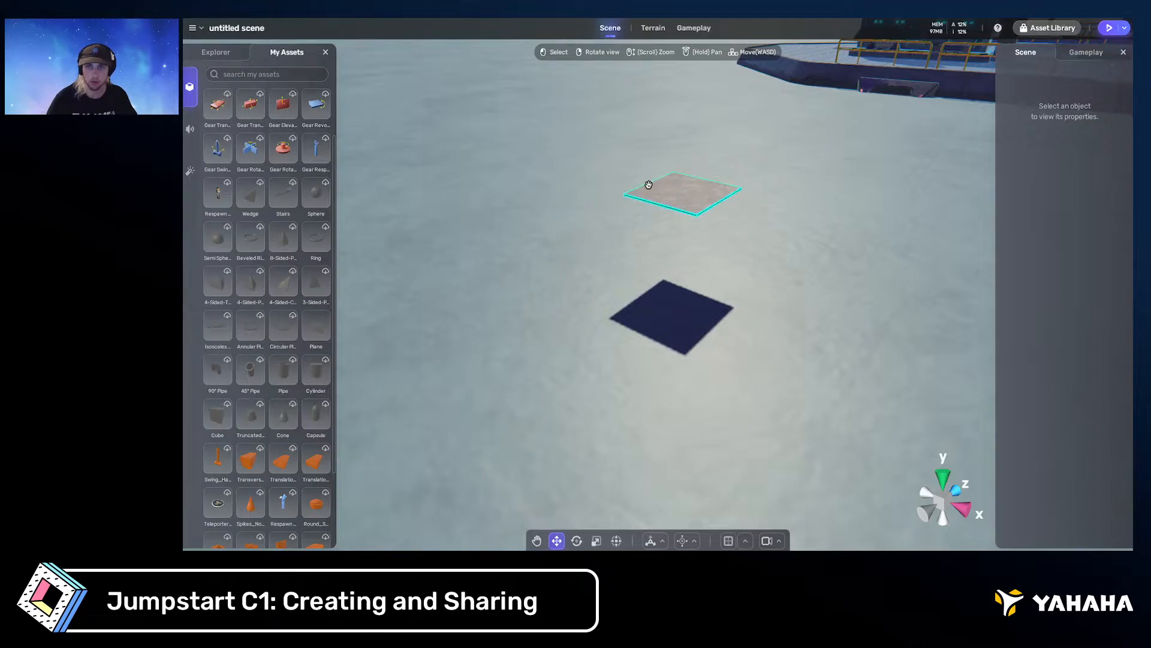
left_click(684, 193)
key("Delete")
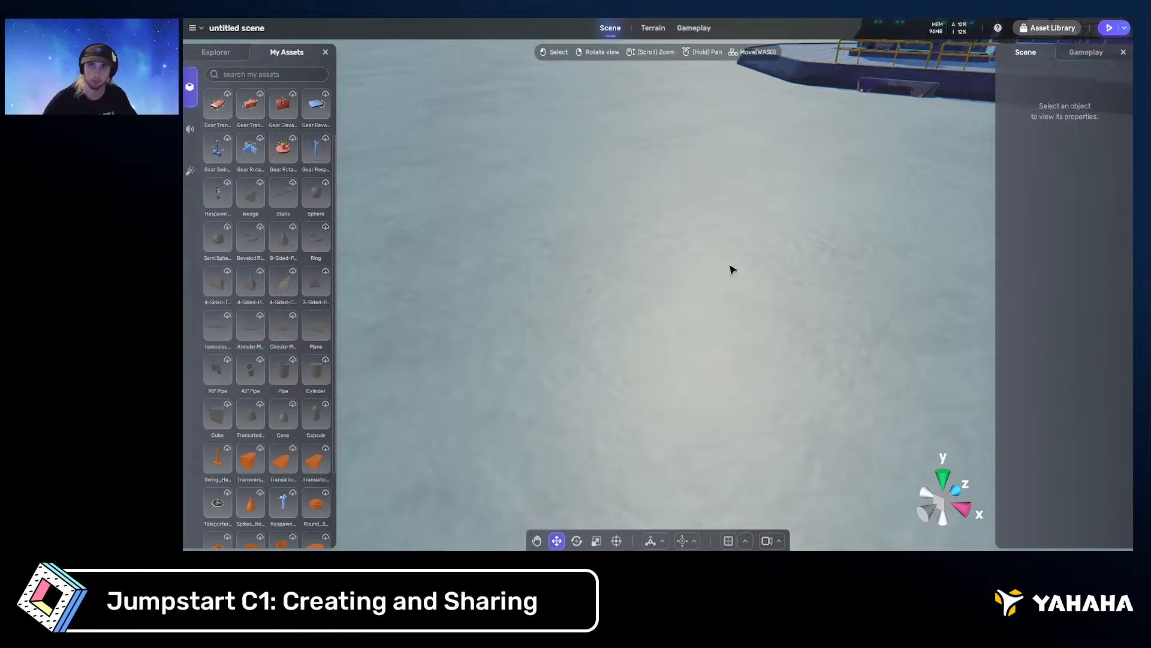
Switch to terrain editing and set the raise brush size to 96 px
left_click(653, 28)
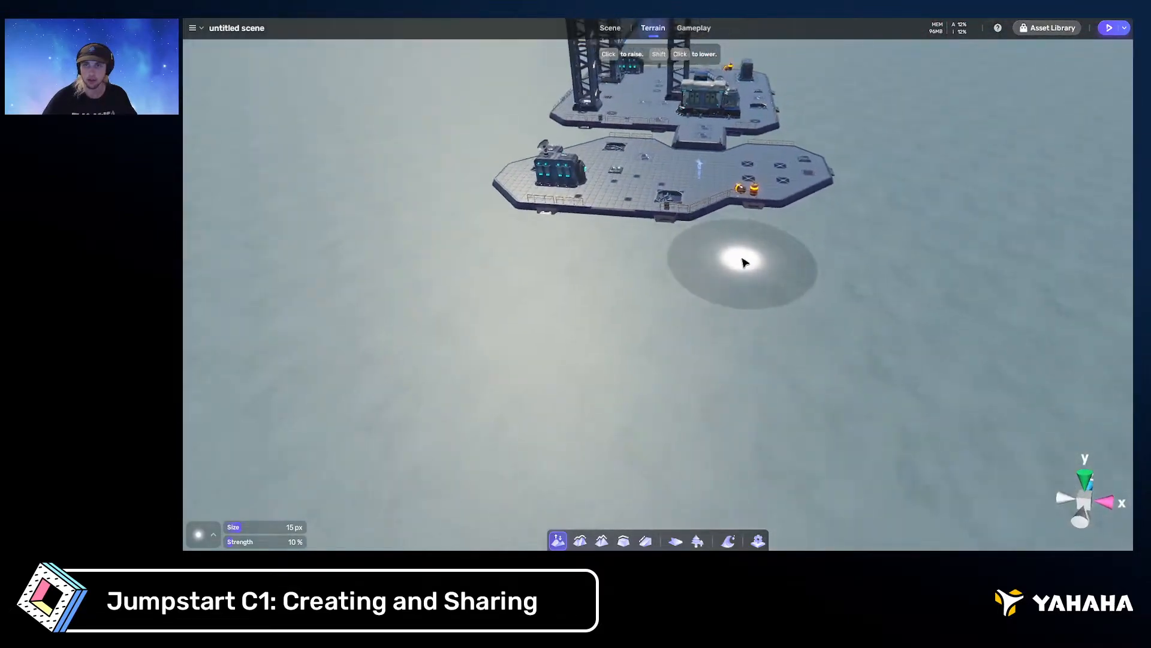
key("s")
mouse_move(744, 262)
right_mouse_down()
mouse_move(677, 281)
mouse_move(703, 285)
mouse_move(714, 259)
mouse_move(702, 244)
mouse_move(645, 263)
right_mouse_up()
key("a")
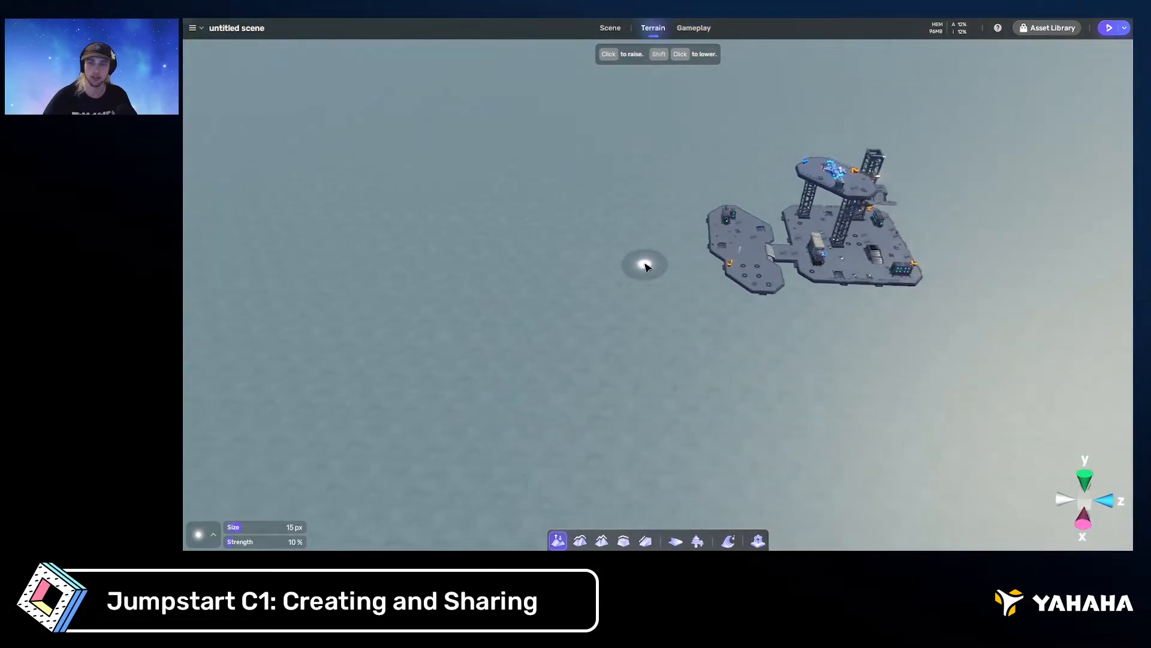
mouse_move(239, 527)
left_mouse_down()
mouse_move(302, 527)
mouse_move(264, 527)
left_mouse_up()
mouse_move(369, 423)
right_mouse_down()
mouse_move(382, 400)
mouse_move(419, 406)
mouse_move(402, 440)
right_mouse_up()
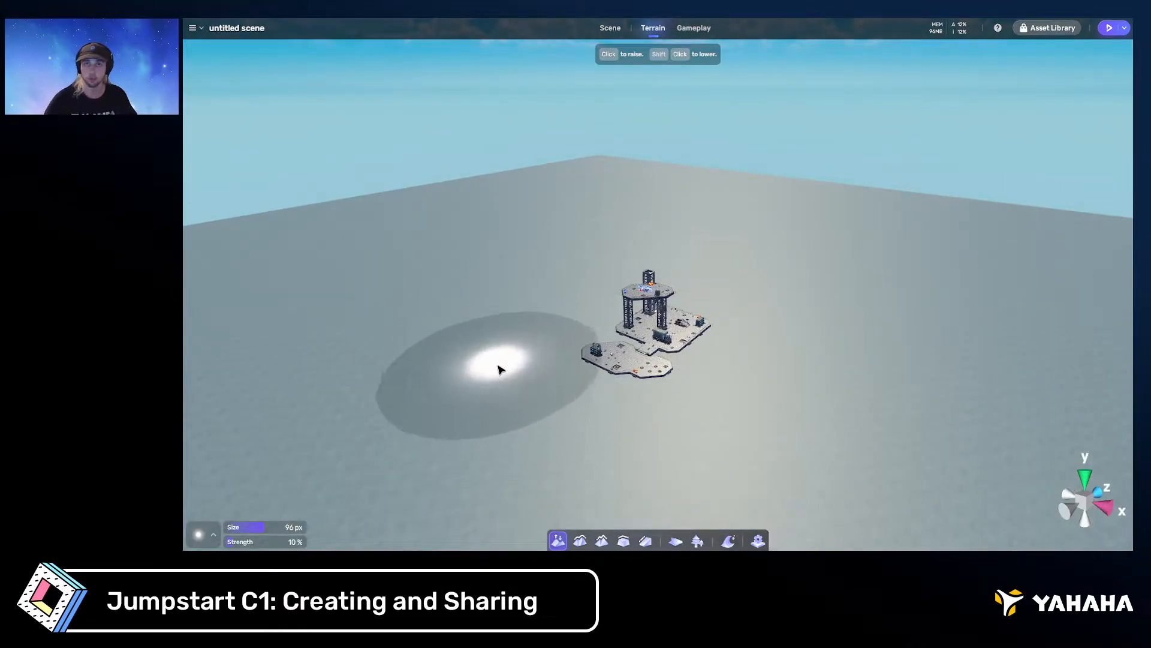
Set the brush strength to 70% and raise a curving mountain ridge on the terrain beyond the platforms
mouse_move(448, 411)
right_mouse_down()
mouse_move(450, 395)
mouse_move(406, 391)
mouse_move(312, 401)
mouse_move(593, 394)
mouse_move(432, 399)
right_mouse_up()
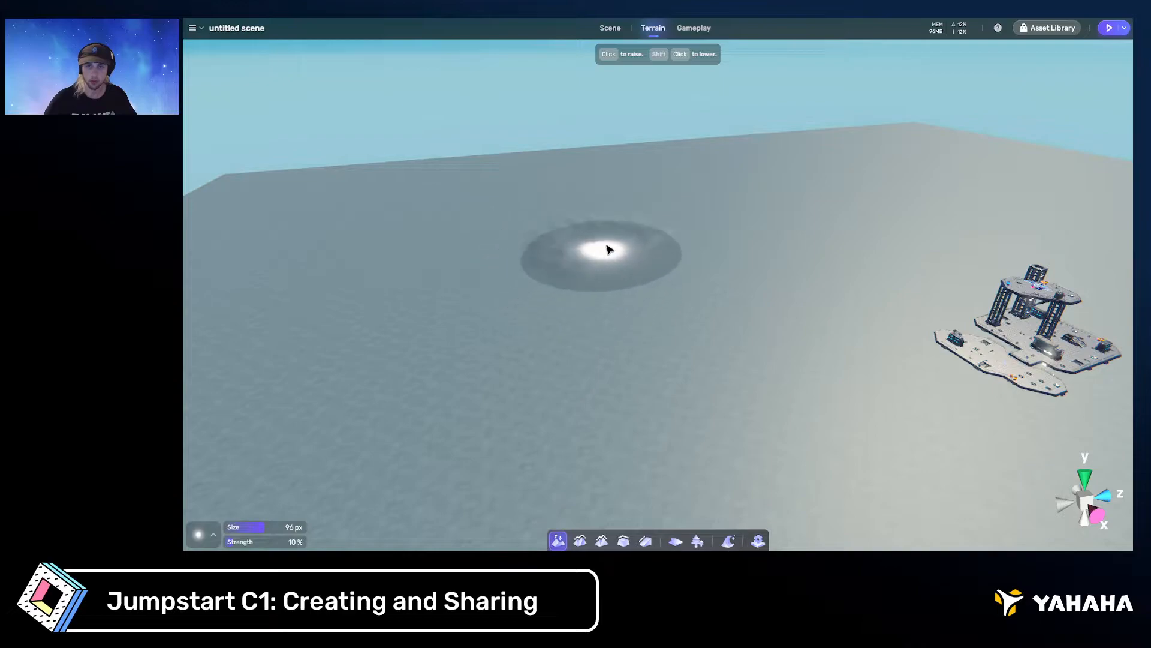
right_click_drag(740, 286, 752, 290)
scroll(733, 283, "up", 3)
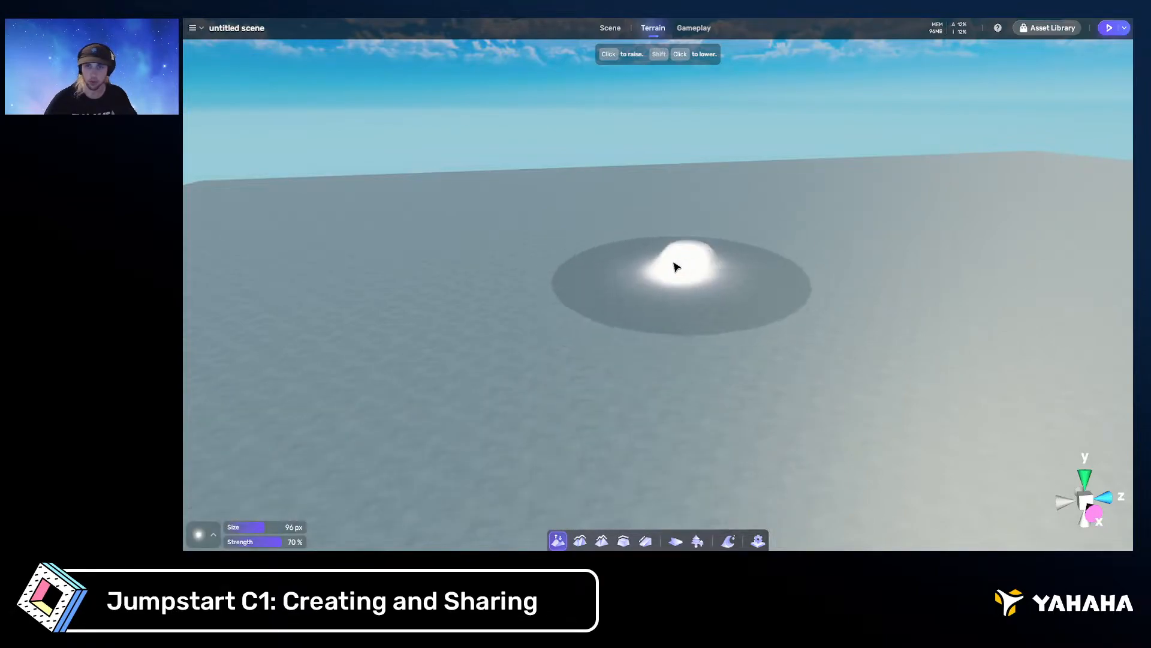
mouse_move(675, 265)
left_mouse_down()
mouse_move(558, 282)
mouse_move(499, 346)
mouse_move(555, 427)
mouse_move(473, 348)
mouse_move(493, 318)
left_mouse_up()
right_click_drag(666, 323, 707, 185)
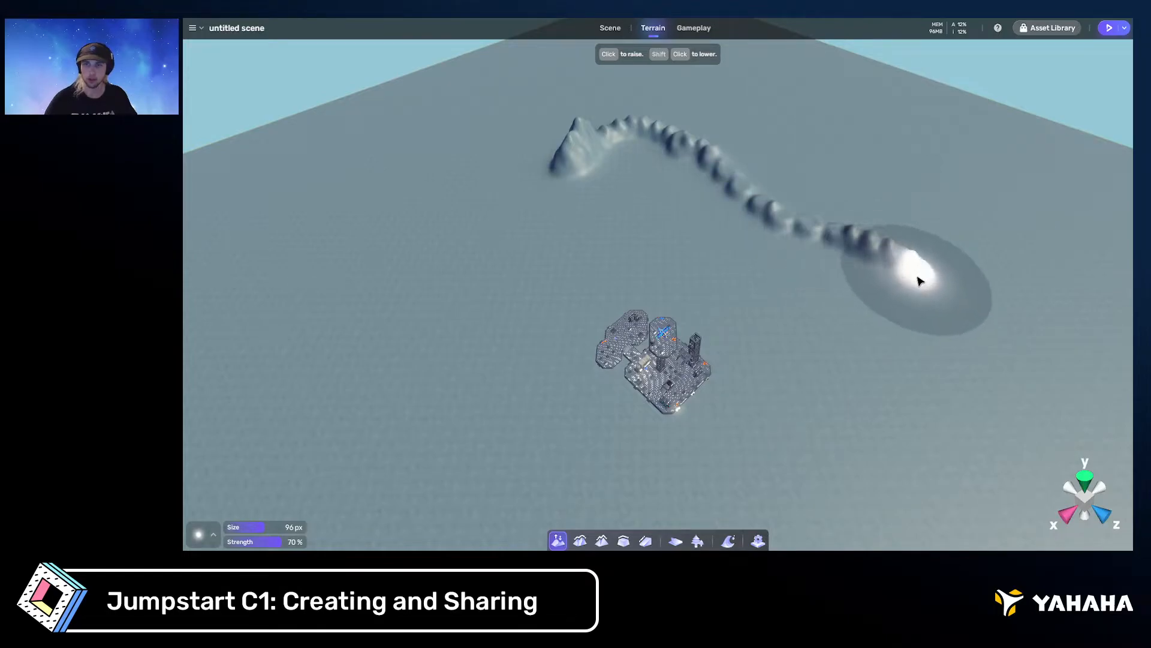
mouse_move(919, 280)
left_mouse_down()
mouse_move(941, 360)
mouse_move(941, 442)
mouse_move(919, 519)
mouse_move(907, 415)
left_mouse_up()
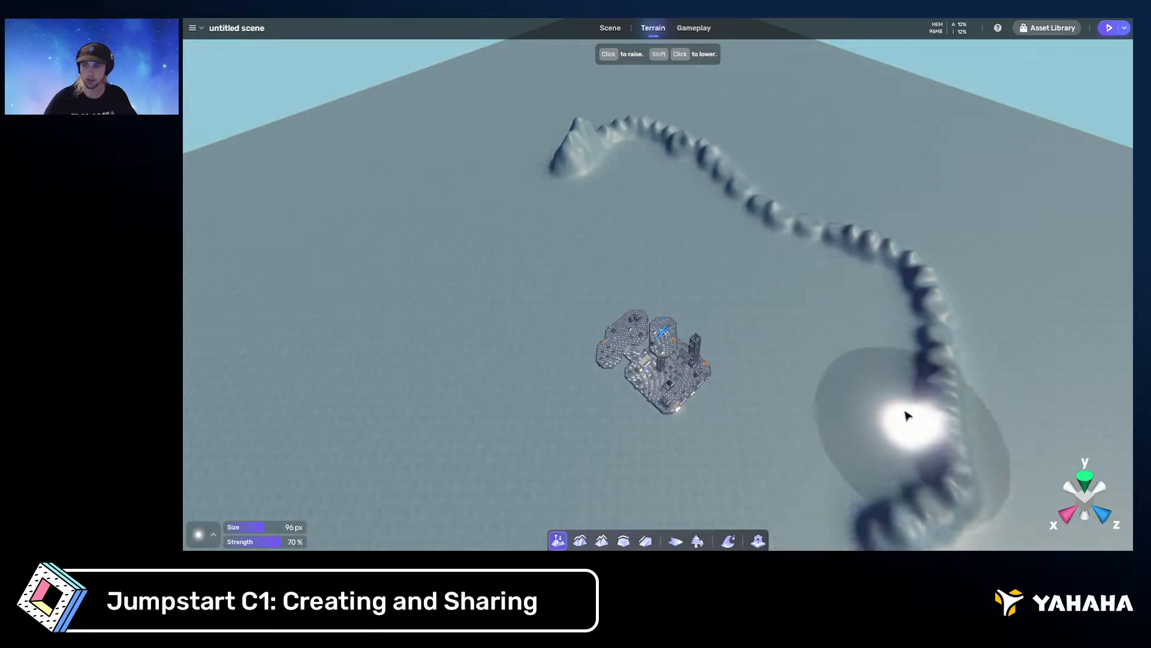
mouse_move(907, 416)
right_mouse_down()
mouse_move(887, 403)
mouse_move(979, 406)
mouse_move(927, 363)
right_mouse_up()
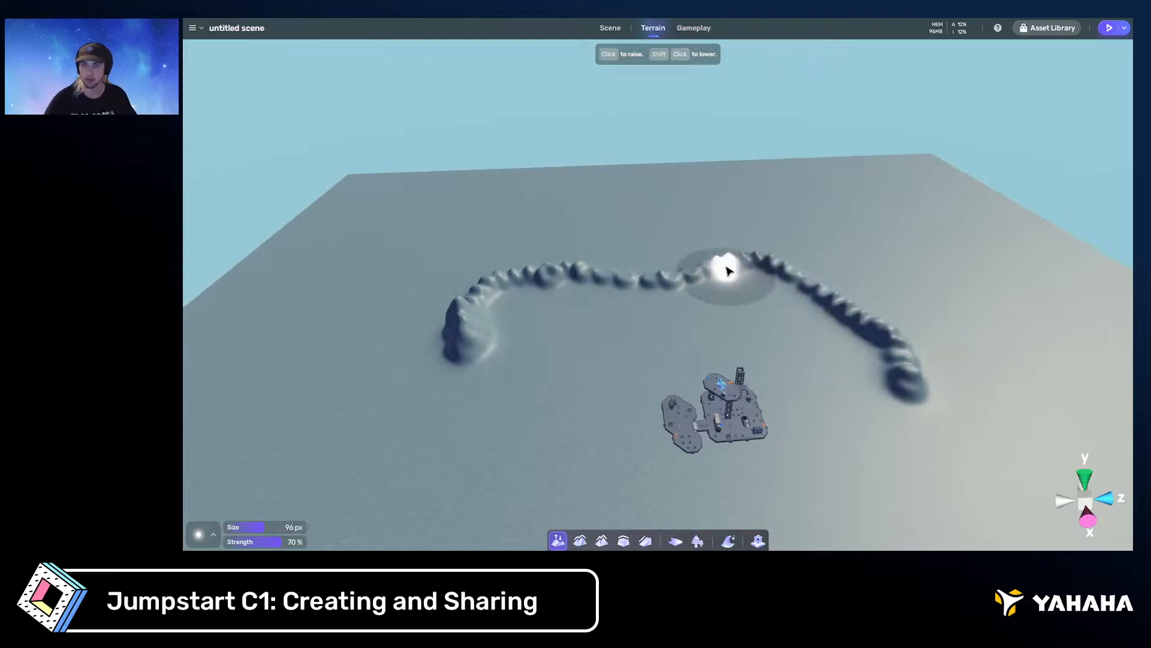
Extend the mountain ridge around the open side until it closes into a ring around the platforms
mouse_move(892, 406)
left_mouse_down()
mouse_move(905, 462)
mouse_move(830, 524)
mouse_move(896, 444)
mouse_move(884, 484)
mouse_move(897, 455)
left_mouse_up()
mouse_move(897, 455)
right_mouse_down()
mouse_move(951, 473)
mouse_move(856, 479)
mouse_move(834, 465)
right_mouse_up()
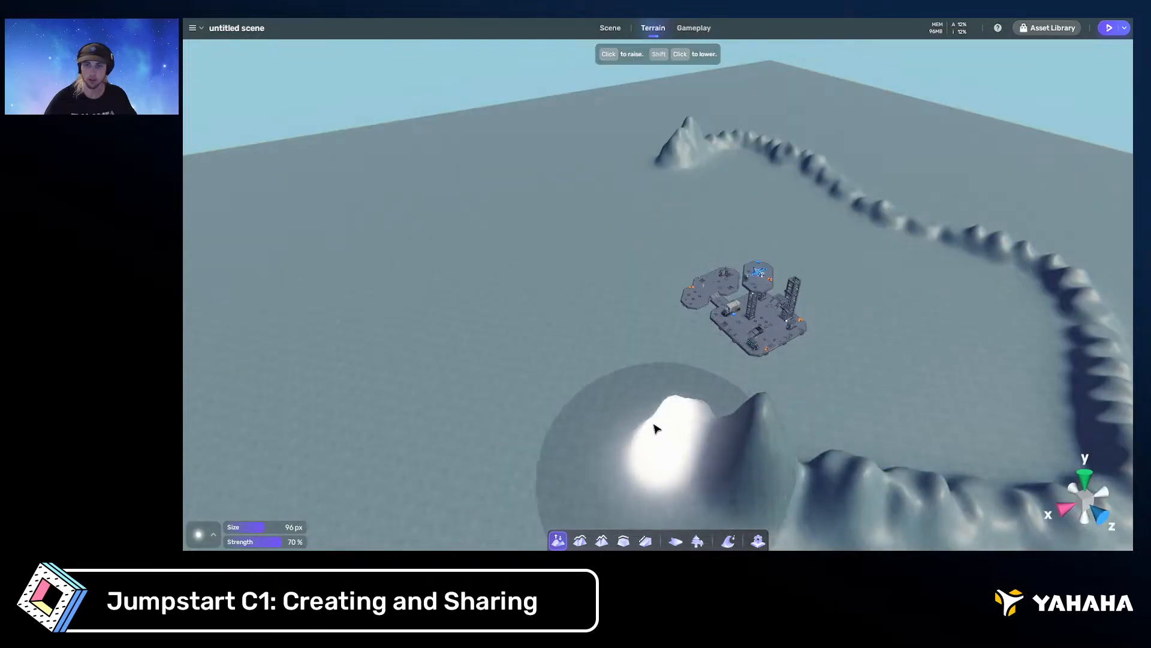
mouse_move(655, 428)
left_mouse_down()
mouse_move(621, 414)
mouse_move(550, 342)
mouse_move(569, 358)
mouse_move(612, 246)
left_mouse_up()
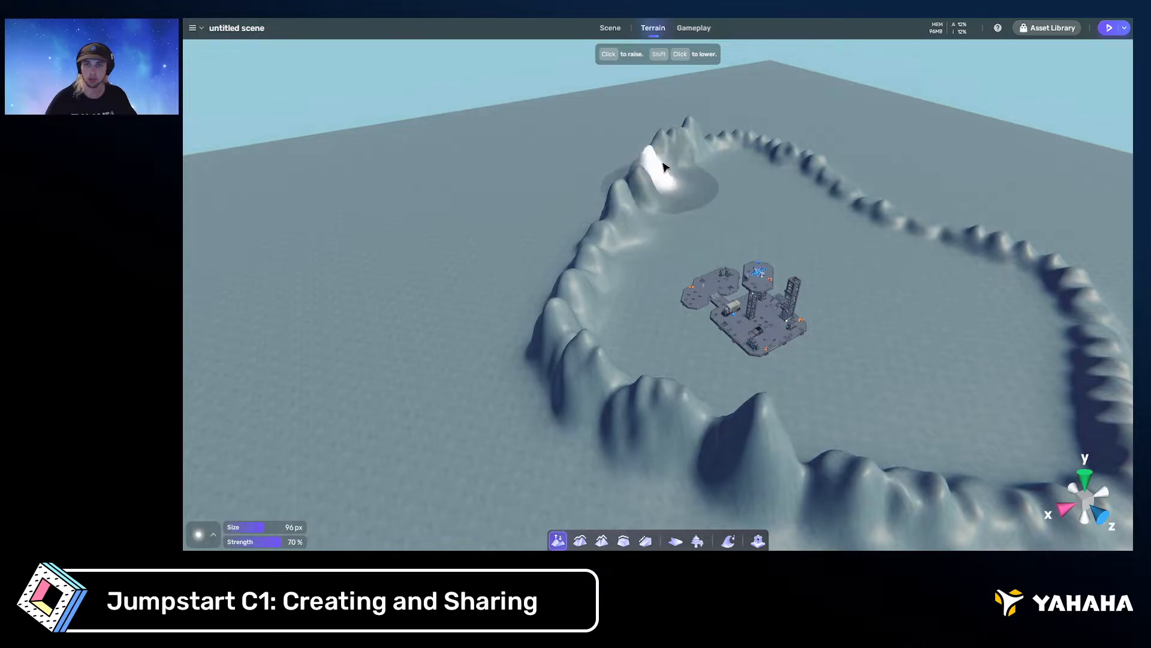
right_click_drag(740, 184, 685, 186)
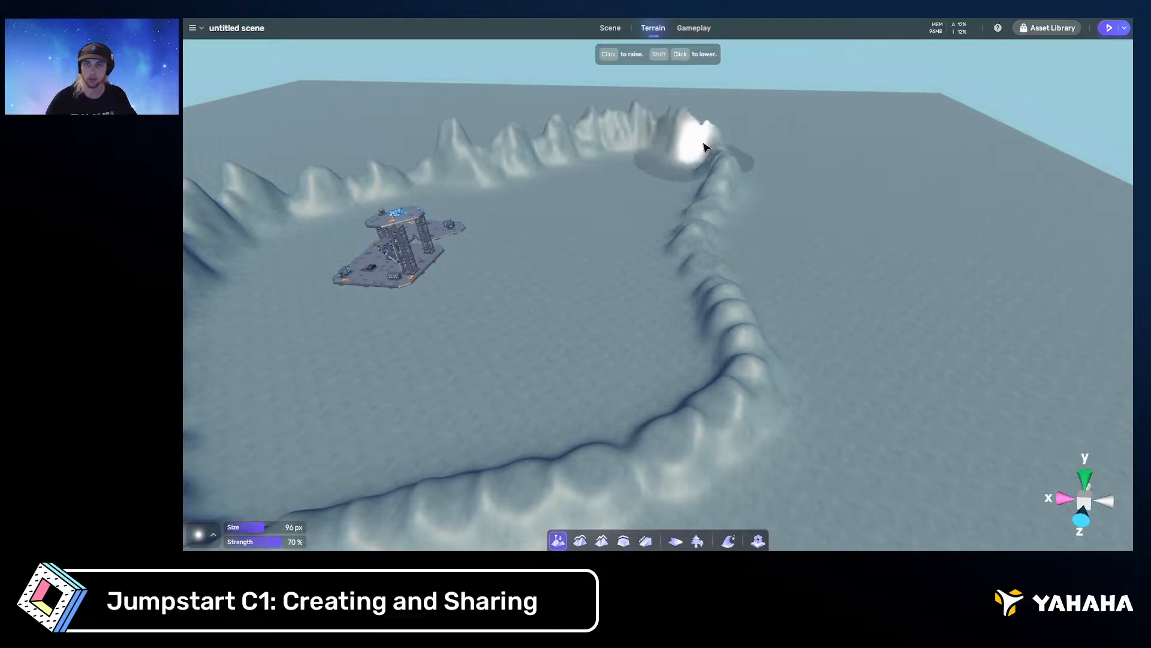
Build up the low stretches of the mountain ring with additional, taller peaks
mouse_move(705, 147)
left_mouse_down()
mouse_move(684, 236)
mouse_move(689, 192)
mouse_move(754, 325)
mouse_move(779, 318)
mouse_move(714, 257)
mouse_move(689, 408)
mouse_move(623, 446)
mouse_move(477, 481)
mouse_move(504, 465)
left_mouse_up()
mouse_move(504, 465)
right_mouse_down()
mouse_move(488, 404)
mouse_move(657, 401)
right_mouse_up()
mouse_move(657, 401)
left_mouse_down()
mouse_move(555, 406)
mouse_move(442, 360)
mouse_move(387, 270)
mouse_move(507, 386)
left_mouse_up()
mouse_move(506, 386)
right_mouse_down()
mouse_move(628, 326)
mouse_move(492, 332)
mouse_move(686, 267)
right_mouse_up()
key("w")
left_click_drag(686, 267, 720, 246)
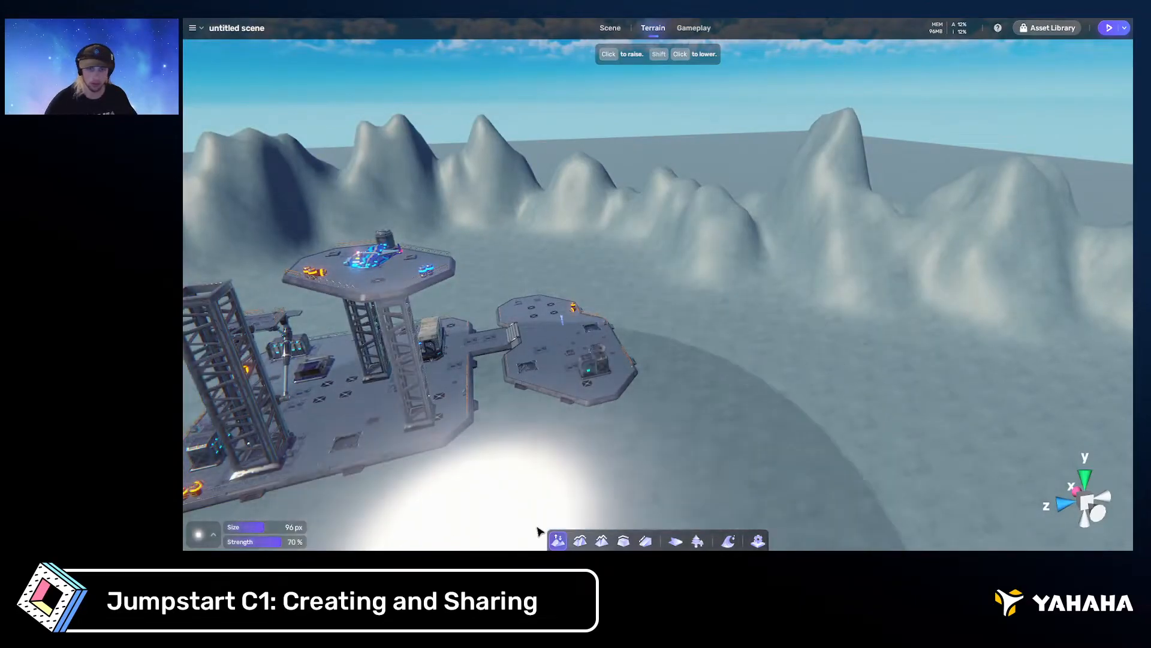
Activate terrain painting and choose the Rock 04 texture for the brush
left_click(675, 541)
mouse_move(752, 420)
right_mouse_down()
mouse_move(686, 412)
mouse_move(249, 505)
right_mouse_up()
left_click(213, 537)
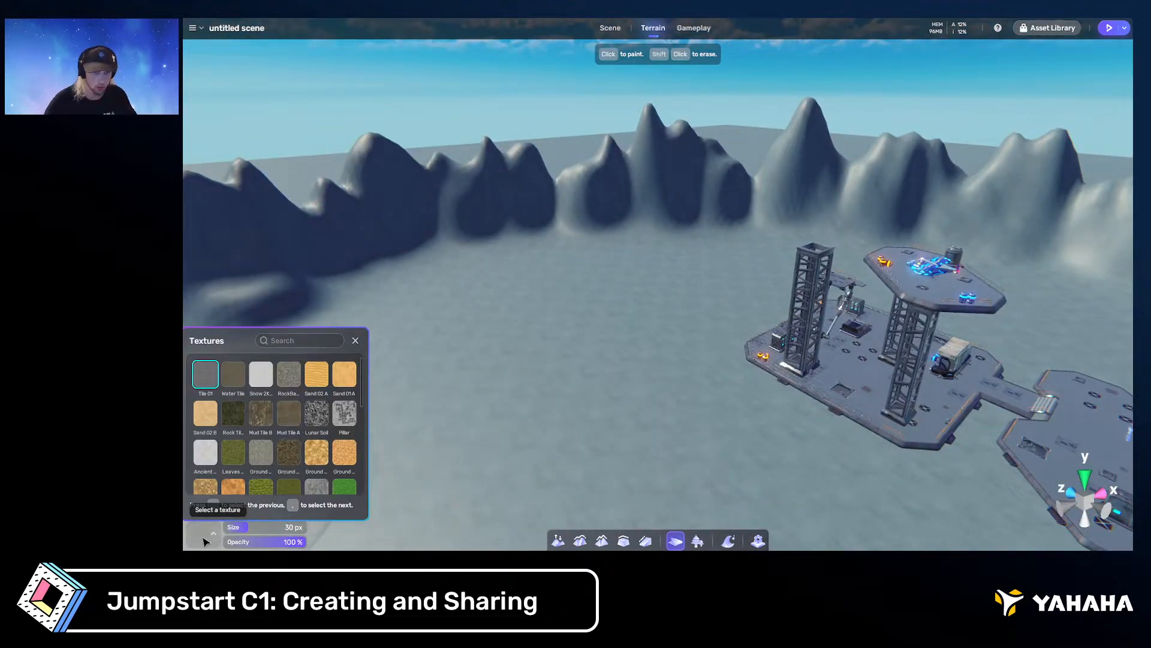
left_click(558, 543)
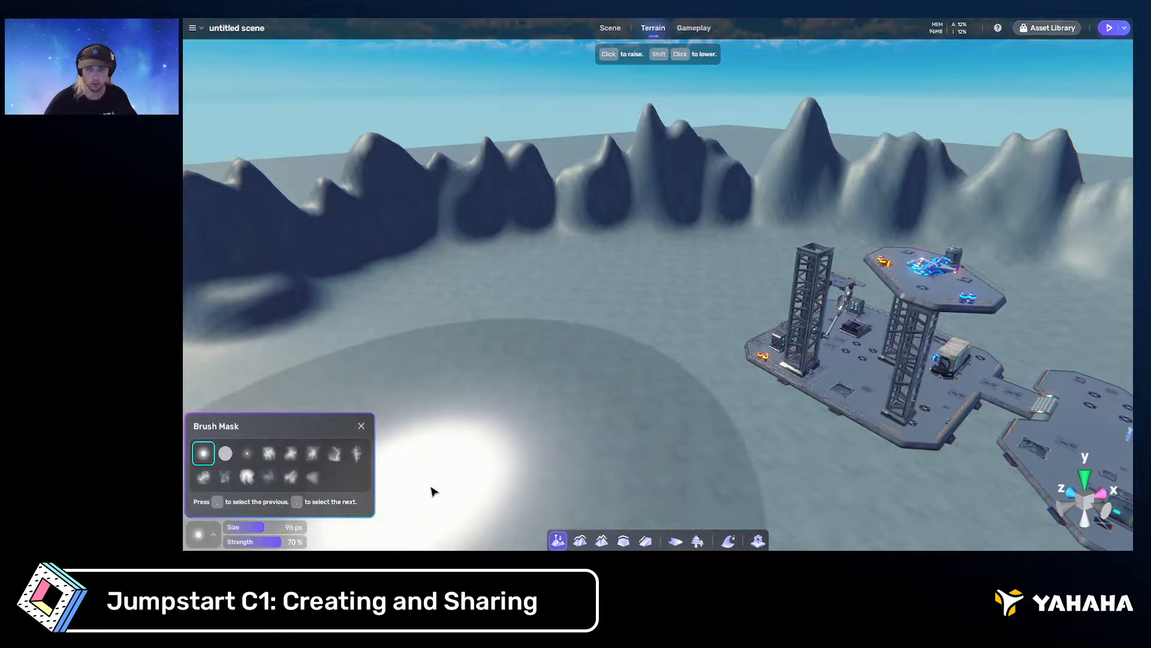
left_click(675, 542)
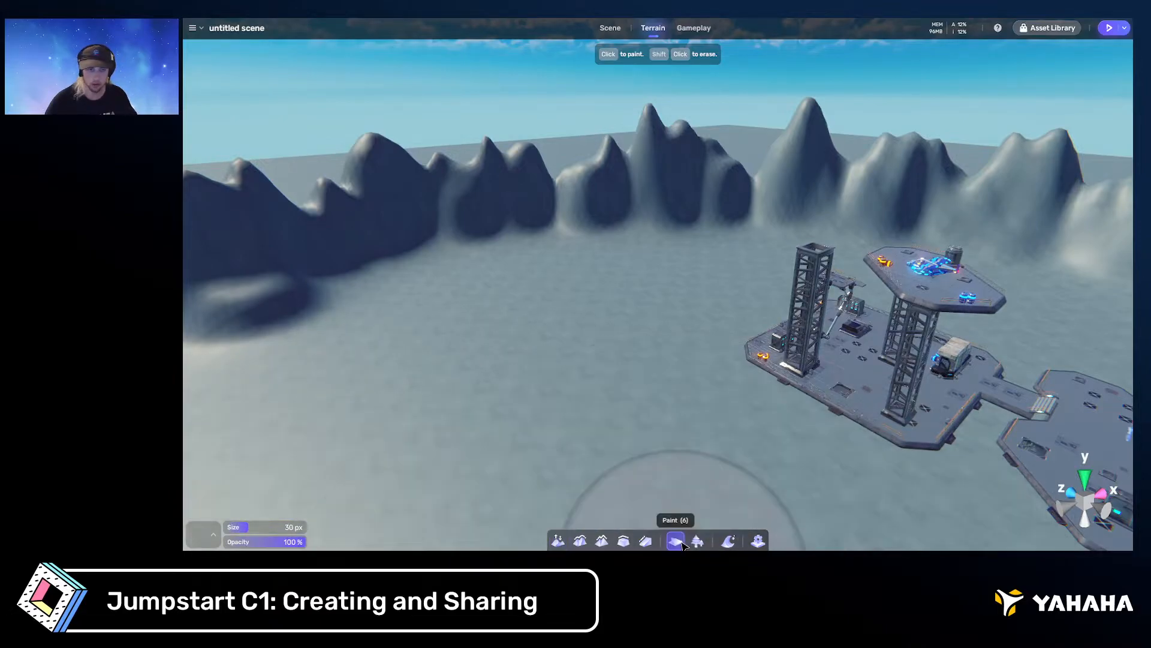
left_click(206, 535)
scroll(270, 438, "down", 3)
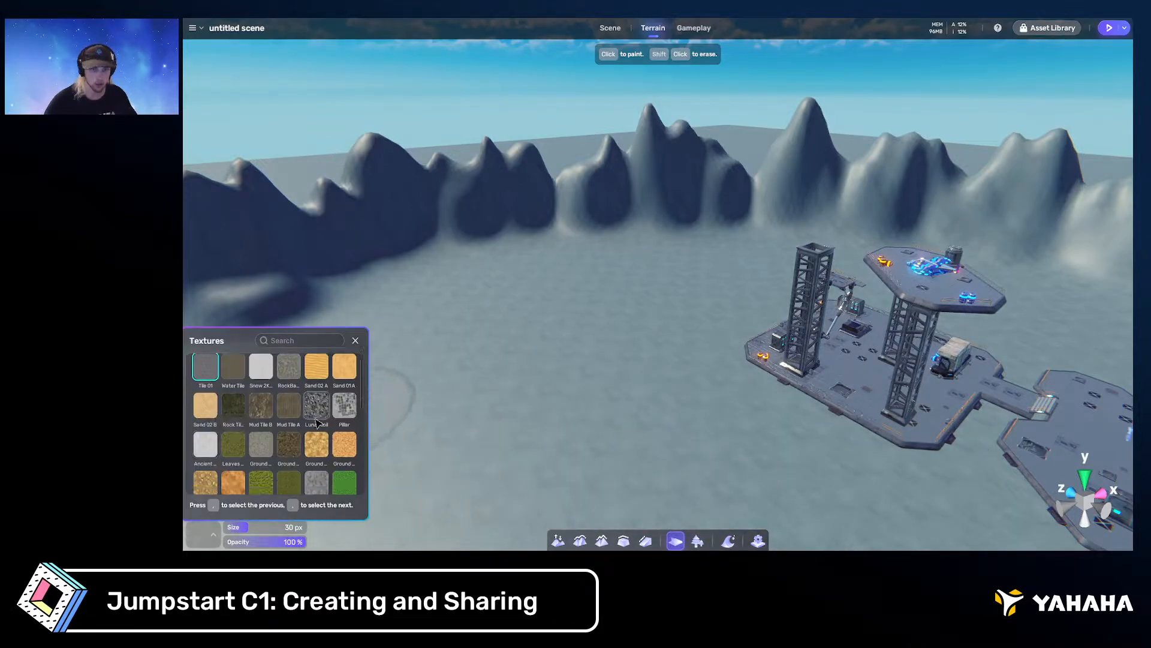
scroll(330, 417, "down", 4)
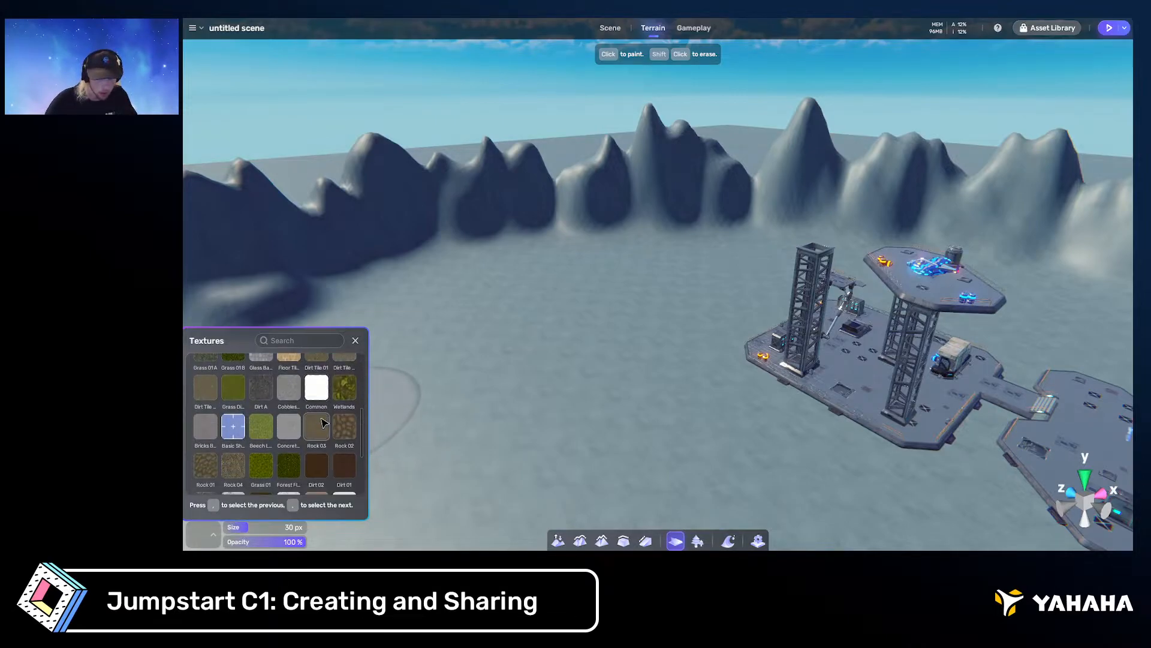
scroll(320, 428, "down", 1)
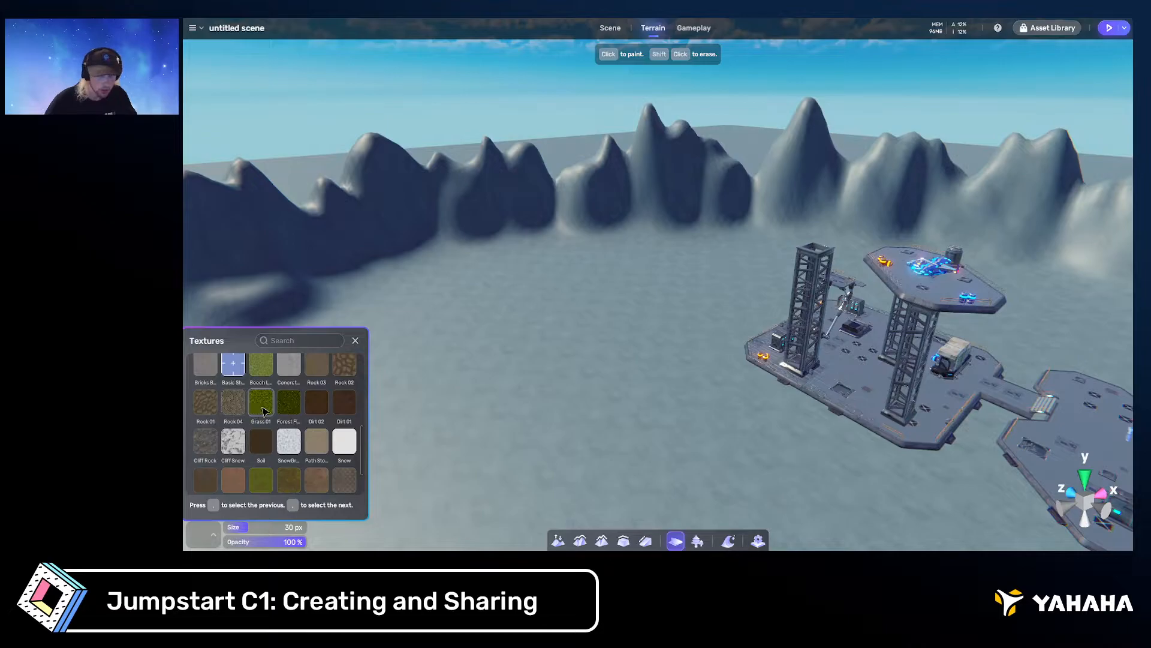
scroll(318, 429, "up", 2)
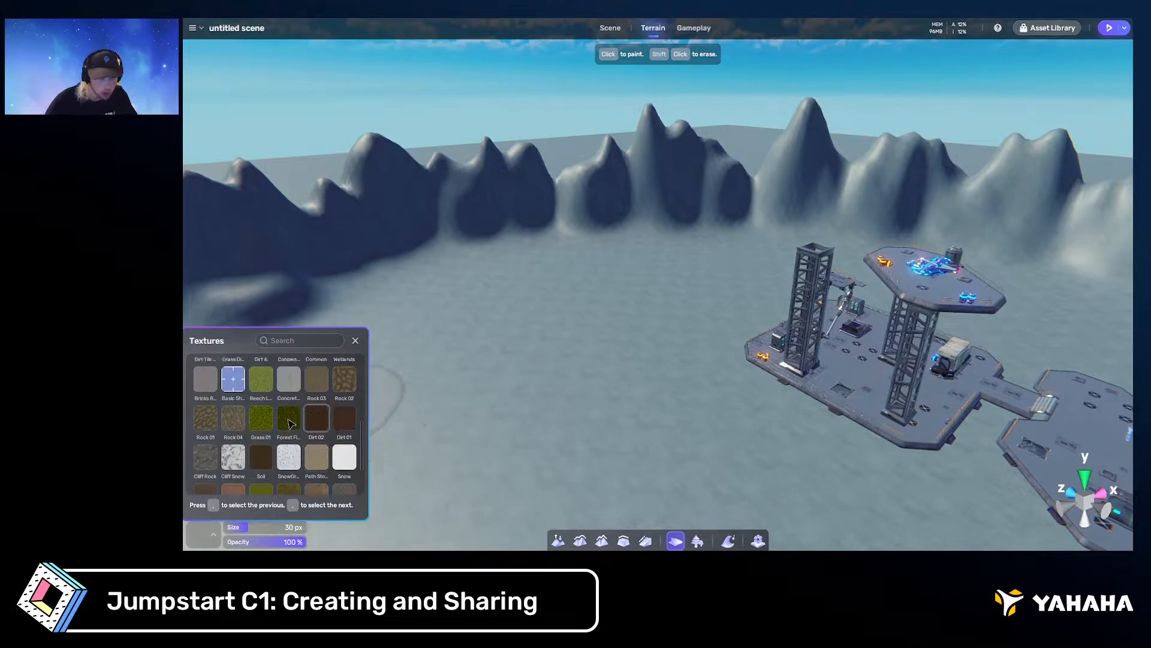
left_click(238, 423)
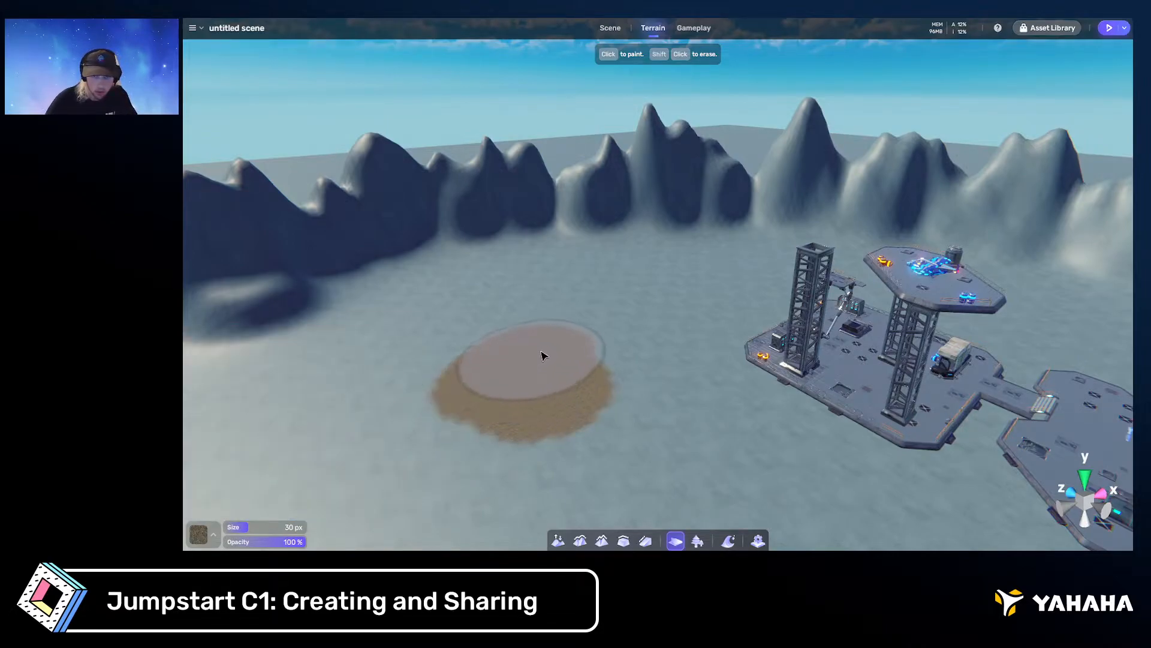
Paint the valley floor inside the mountain ring with the rock texture, enlarging the brush to 92 px
left_click_drag(543, 356, 635, 412)
mouse_move(593, 370)
right_mouse_down()
mouse_move(640, 396)
mouse_move(604, 388)
mouse_move(617, 344)
right_mouse_up()
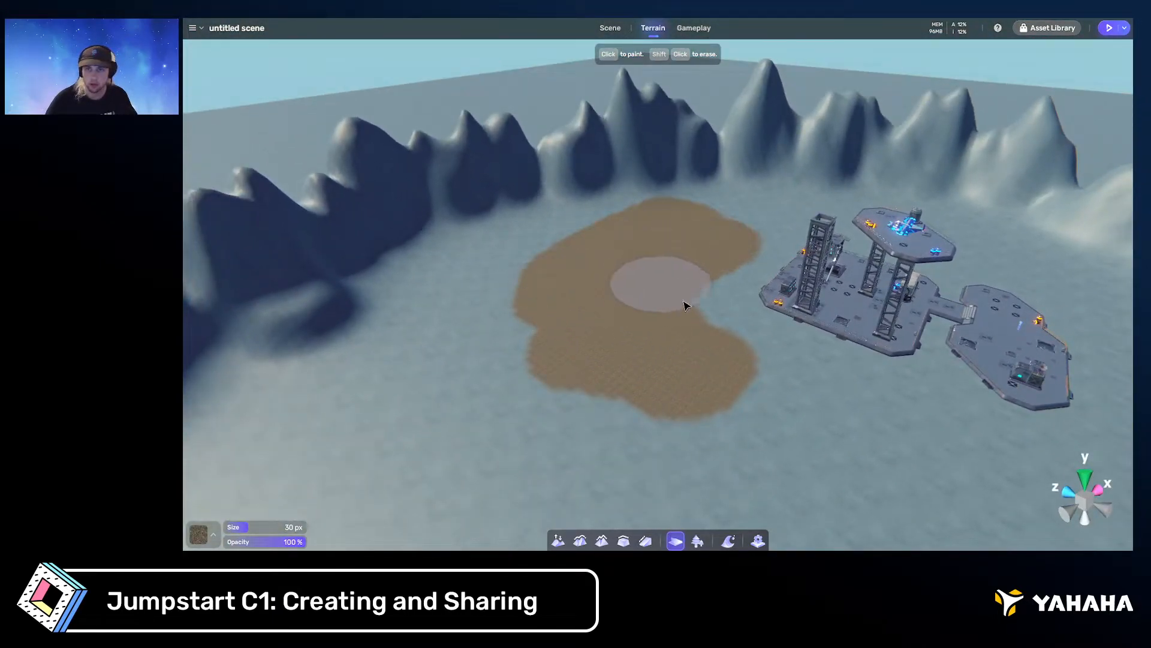
mouse_move(773, 329)
right_mouse_down()
mouse_move(753, 363)
mouse_move(859, 375)
mouse_move(732, 378)
mouse_move(243, 440)
right_mouse_up()
mouse_move(248, 527)
left_mouse_down()
mouse_move(301, 527)
mouse_move(274, 527)
left_mouse_up()
mouse_move(692, 317)
left_mouse_down()
mouse_move(689, 272)
mouse_move(633, 432)
mouse_move(642, 218)
mouse_move(610, 142)
left_mouse_up()
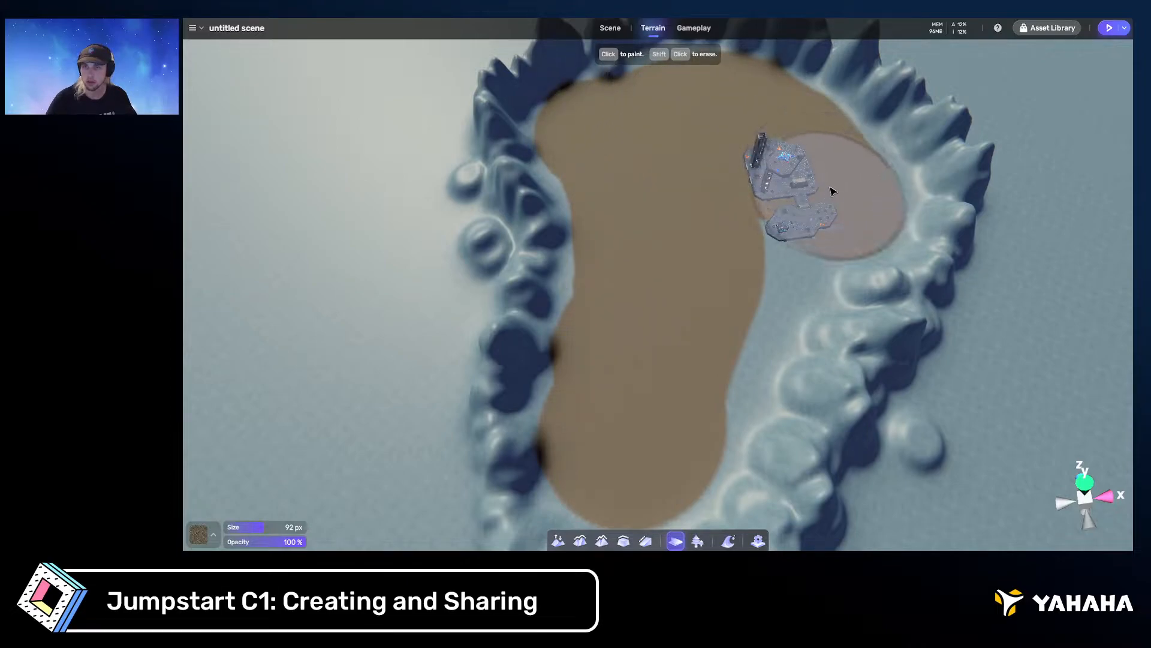
mouse_move(842, 190)
left_mouse_down()
mouse_move(783, 226)
mouse_move(696, 380)
mouse_move(650, 426)
left_mouse_up()
Reduce the paint brush to 25 px at 31% opacity and blend the rock texture into the nearby mountain foot
mouse_move(650, 426)
right_mouse_down()
mouse_move(743, 326)
mouse_move(722, 315)
mouse_move(688, 318)
mouse_move(694, 327)
right_mouse_up()
key("w")
key("w")
left_click_drag(260, 527, 247, 527)
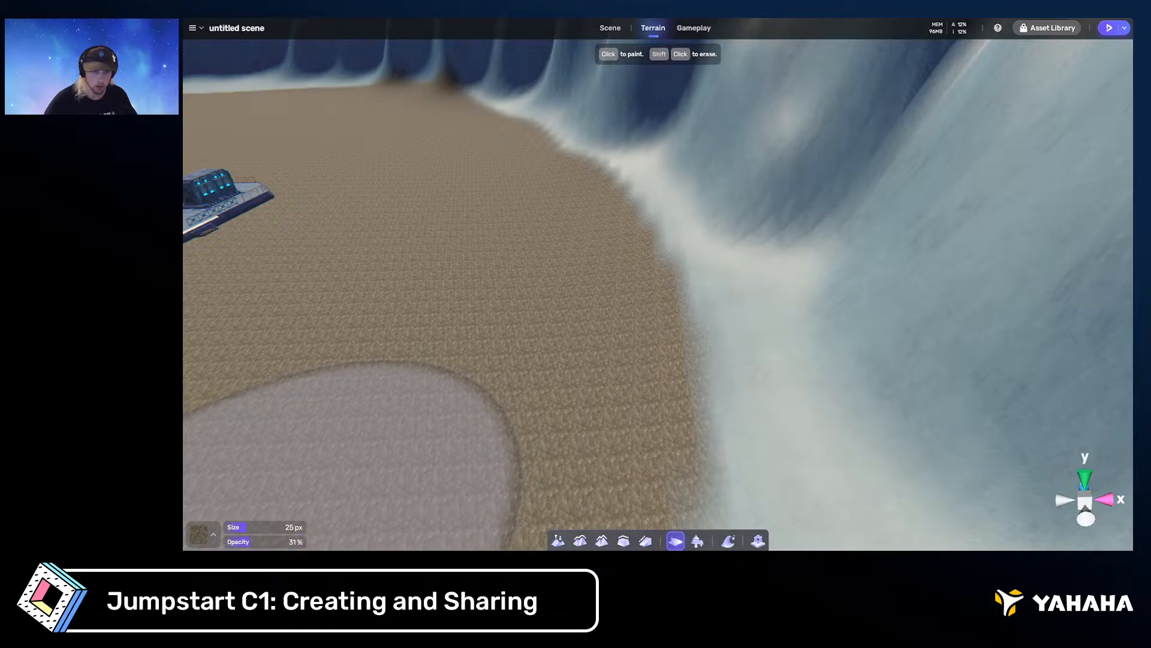
mouse_move(347, 495)
right_mouse_down()
mouse_move(544, 403)
mouse_move(580, 406)
mouse_move(567, 399)
right_mouse_up()
mouse_move(555, 389)
left_mouse_down()
mouse_move(352, 306)
mouse_move(320, 325)
left_mouse_up()
right_click_drag(423, 342, 370, 327)
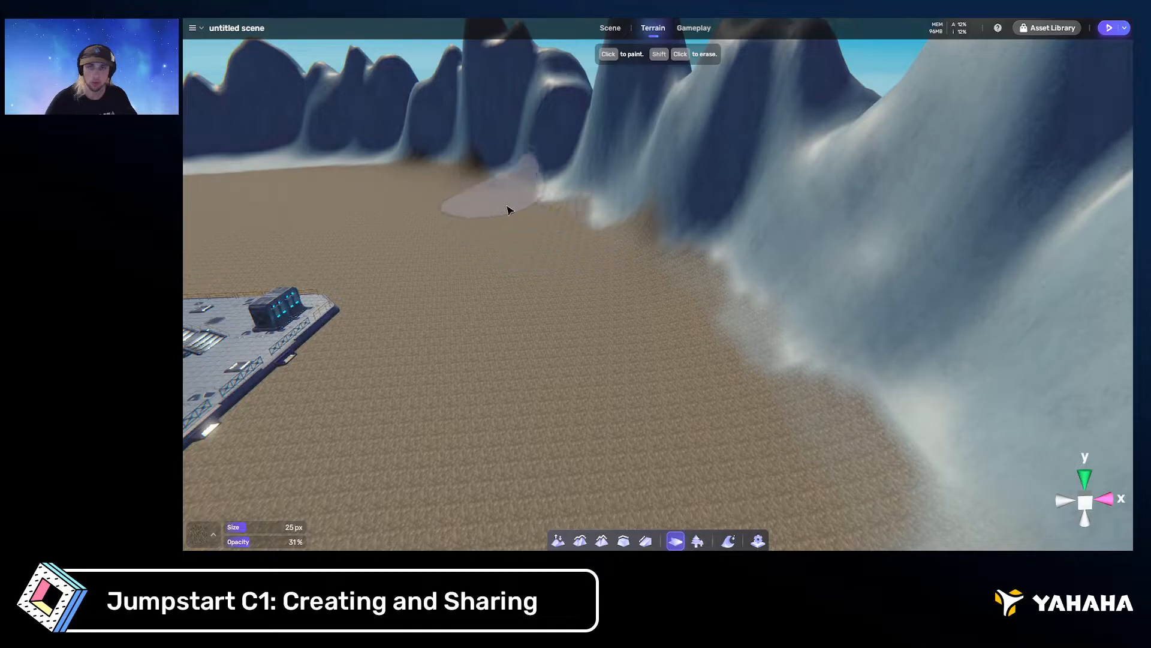
Continue blending the rock texture along the remaining mountain bases around the valley floor
mouse_move(572, 296)
right_mouse_down()
mouse_move(614, 360)
mouse_move(753, 375)
mouse_move(534, 305)
right_mouse_up()
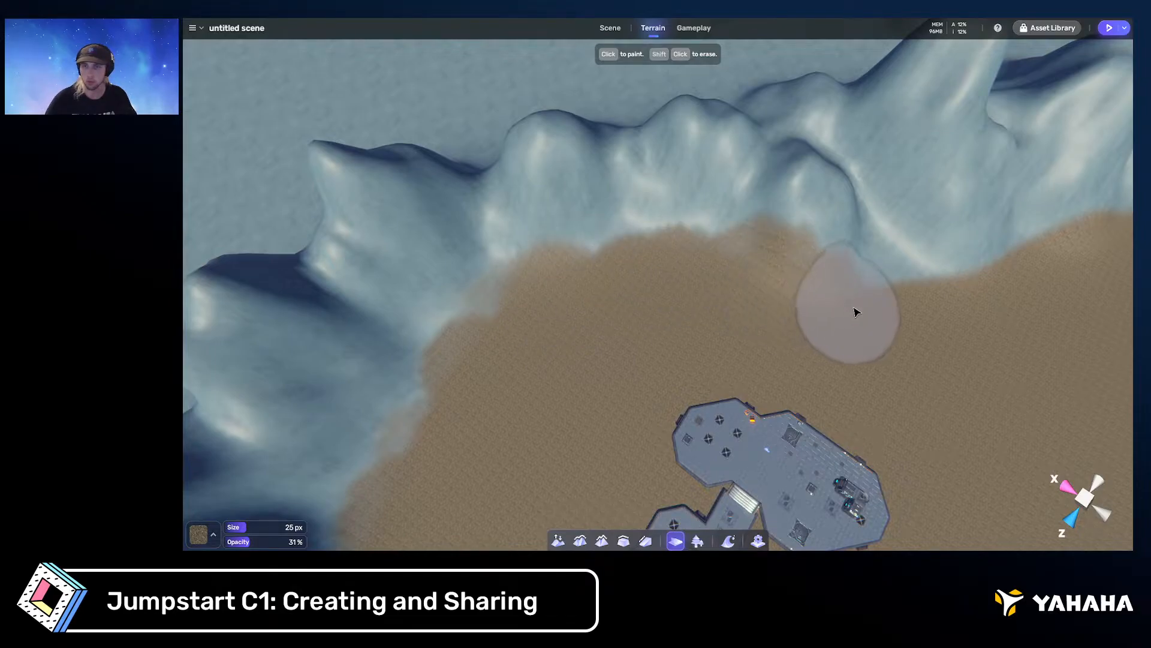
mouse_move(938, 299)
right_mouse_down()
mouse_move(1046, 298)
mouse_move(1082, 272)
mouse_move(783, 274)
right_mouse_up()
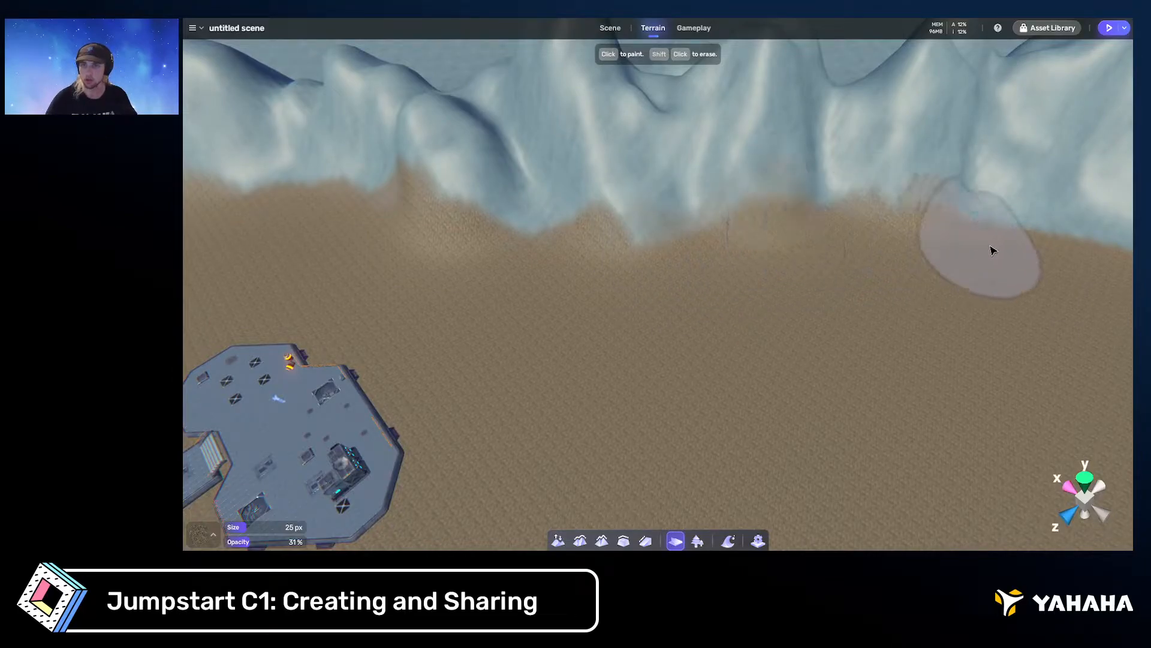
mouse_move(947, 281)
right_mouse_down()
mouse_move(1008, 268)
mouse_move(953, 250)
right_mouse_up()
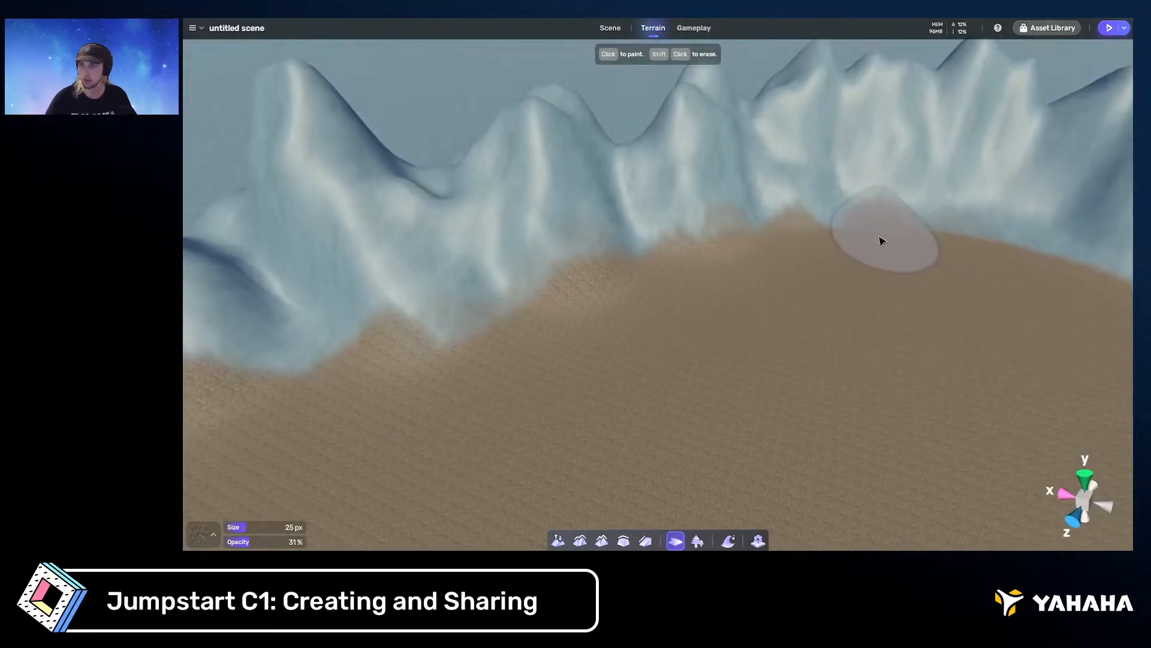
right_click_drag(1003, 304, 1039, 299)
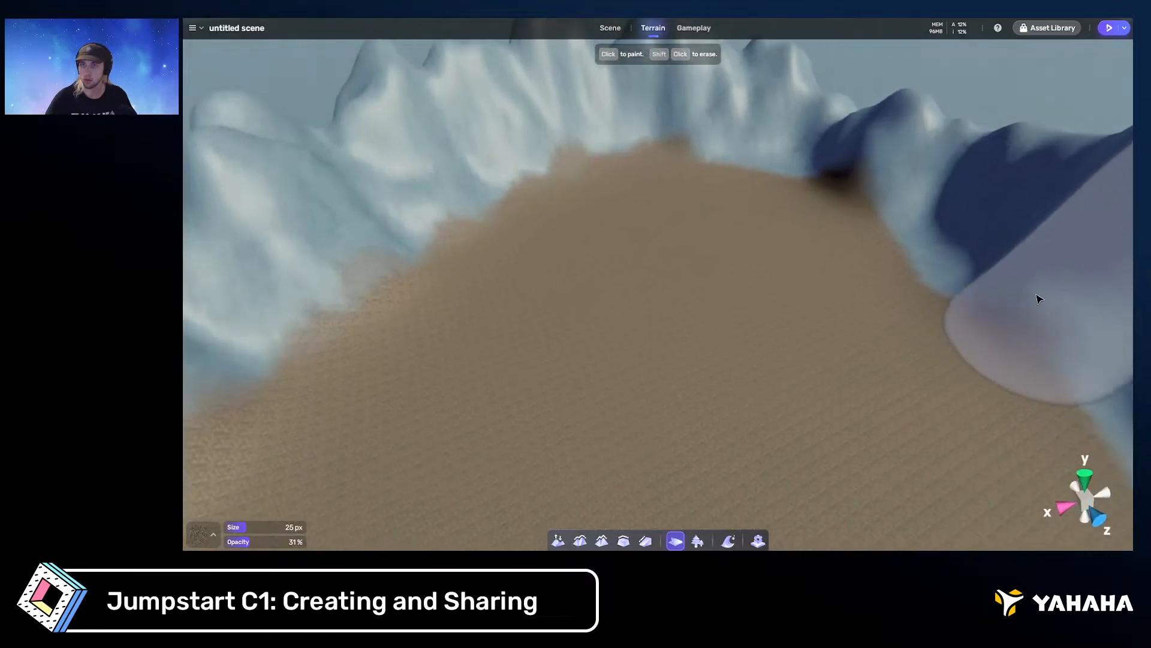
mouse_move(782, 181)
right_mouse_down()
mouse_move(704, 238)
mouse_move(717, 220)
mouse_move(705, 214)
mouse_move(754, 221)
mouse_move(791, 203)
mouse_move(766, 216)
mouse_move(797, 212)
mouse_move(776, 247)
mouse_move(807, 267)
mouse_move(895, 207)
mouse_move(954, 222)
mouse_move(953, 200)
mouse_move(968, 226)
mouse_move(946, 275)
mouse_move(992, 304)
mouse_move(1041, 289)
right_mouse_up()
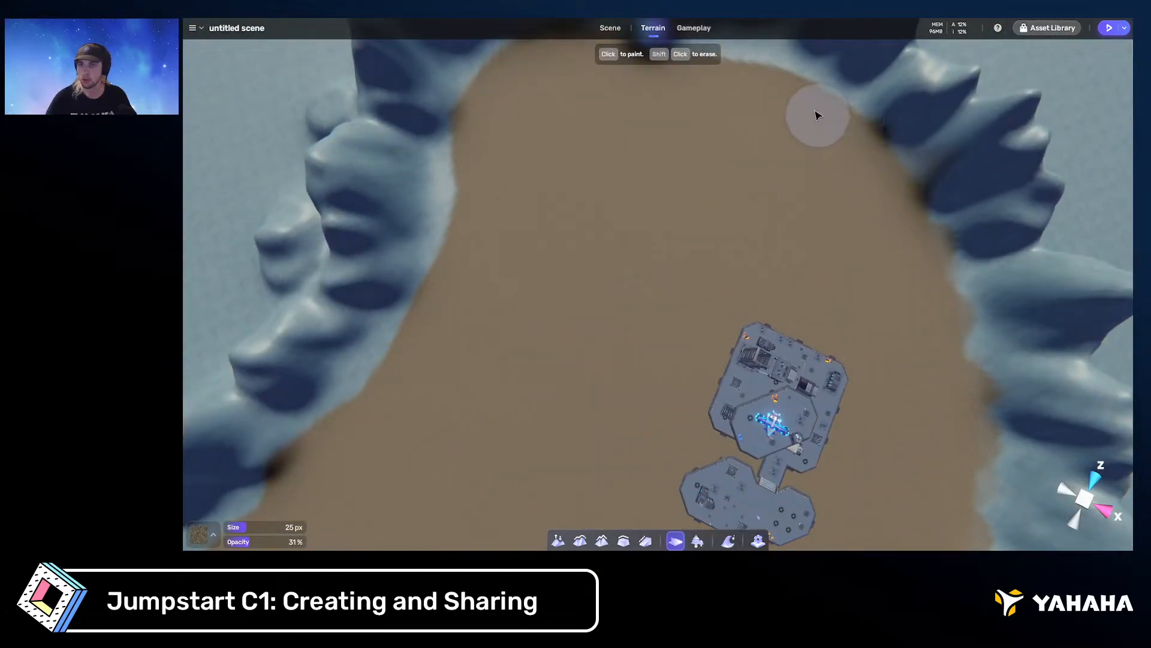
right_click_drag(741, 62, 848, 177)
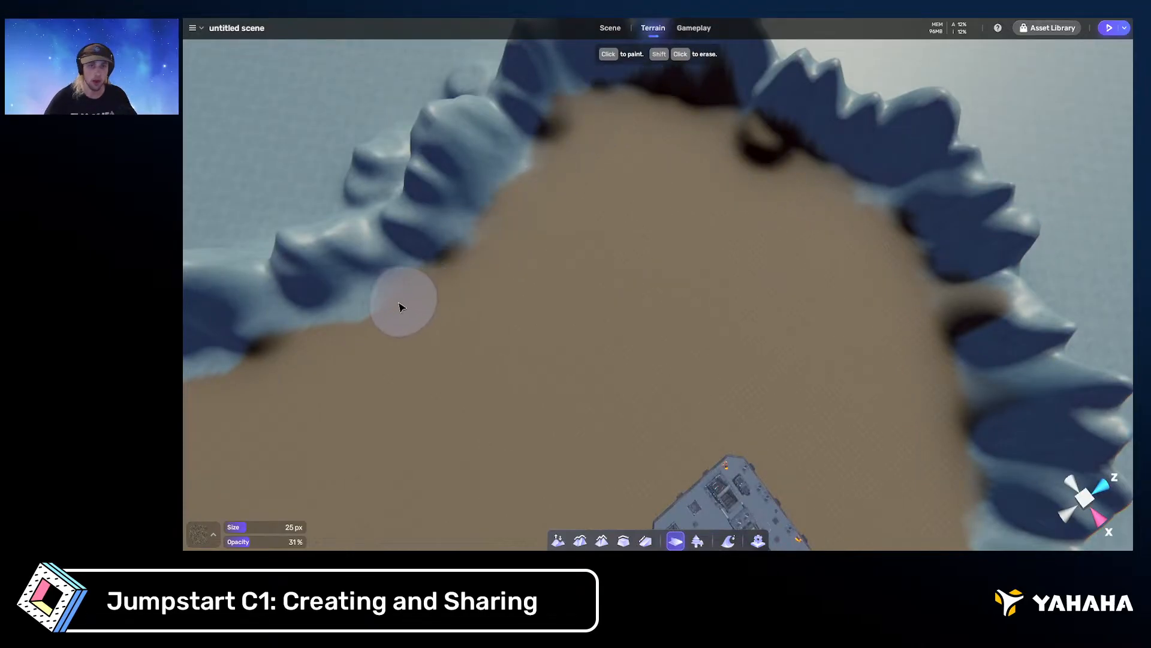
right_click_drag(315, 336, 507, 264)
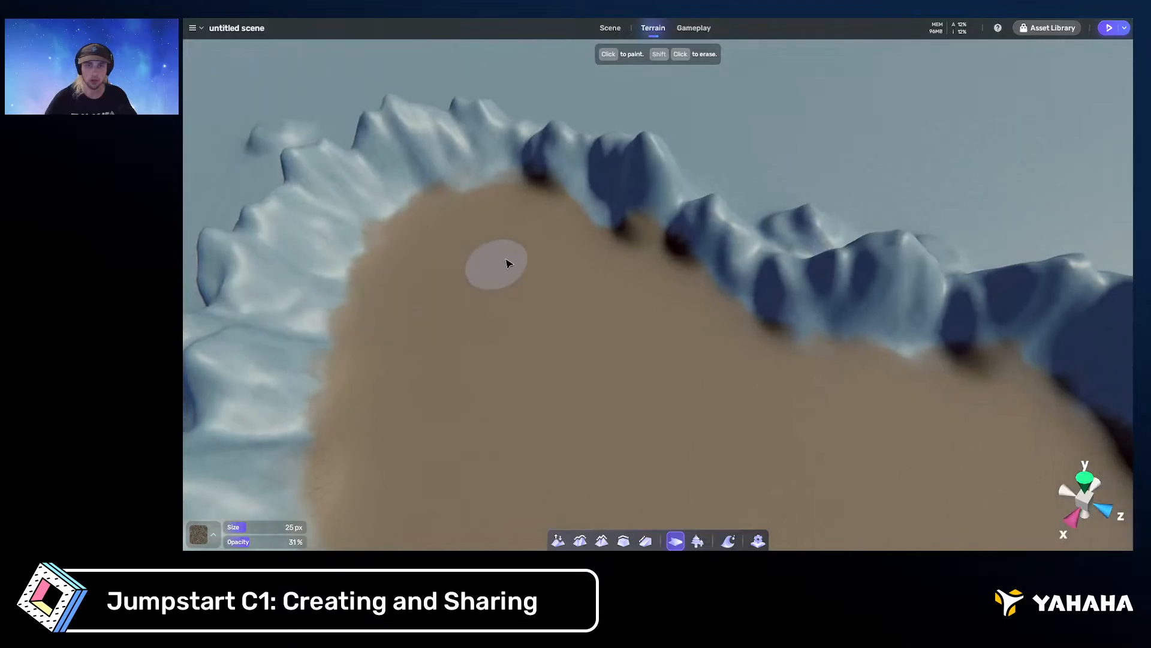
right_click_drag(731, 341, 499, 294)
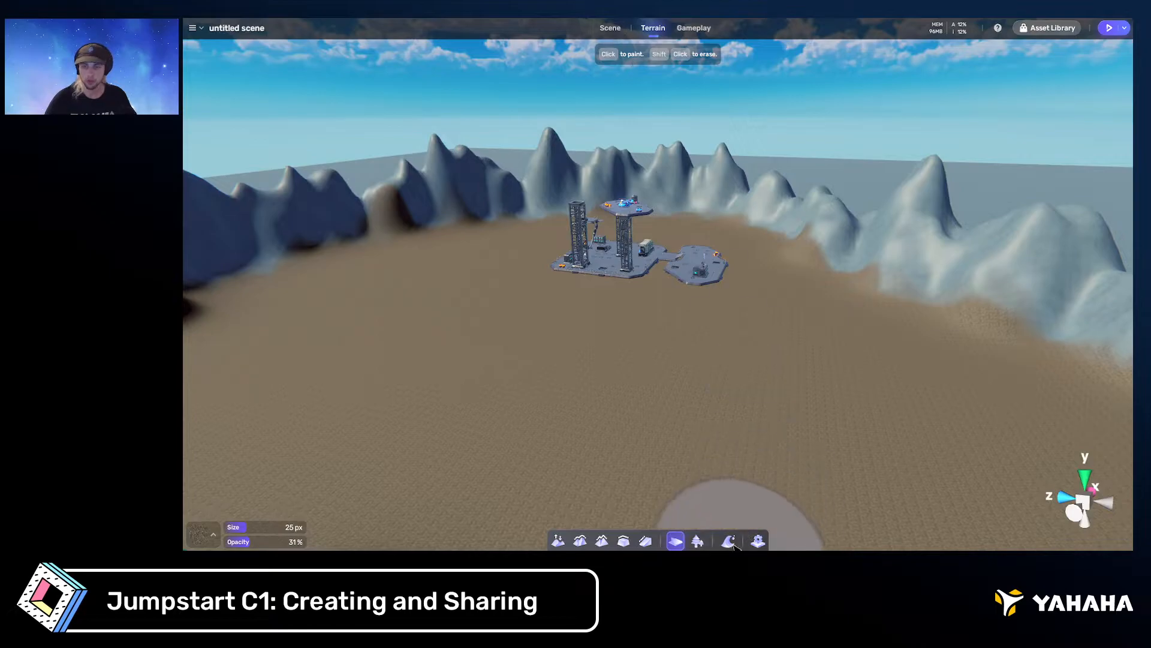
Return to scene editing and select the _root group holding all the platforms
left_click(610, 28)
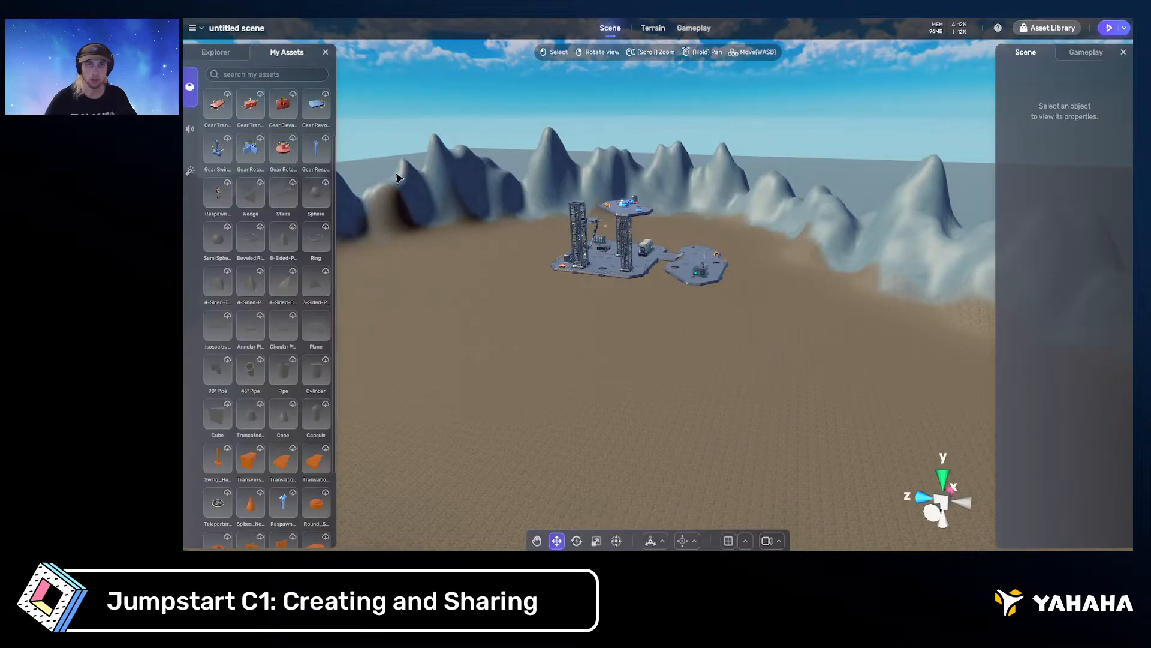
left_click(216, 52)
left_click(228, 110)
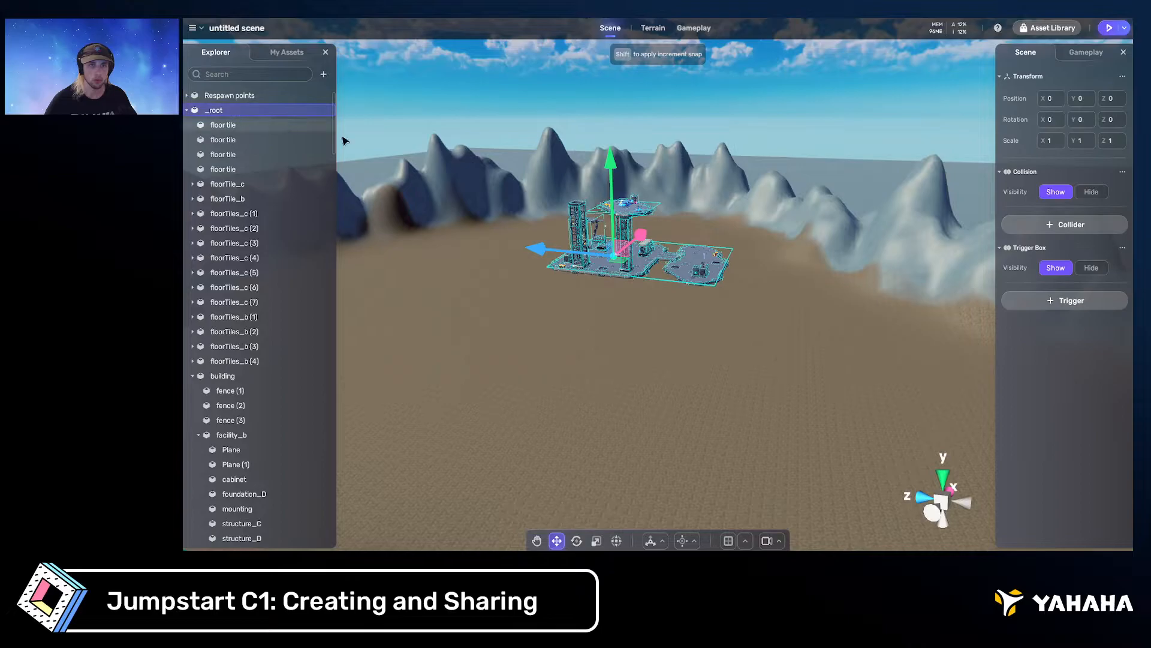
Try to raise the whole _root group above the terrain, inspect it and undo the move
left_click_drag(612, 186, 619, 144)
key("w")
right_click_drag(619, 144, 523, 141)
key("s")
key("ctrl+z")
key("w")
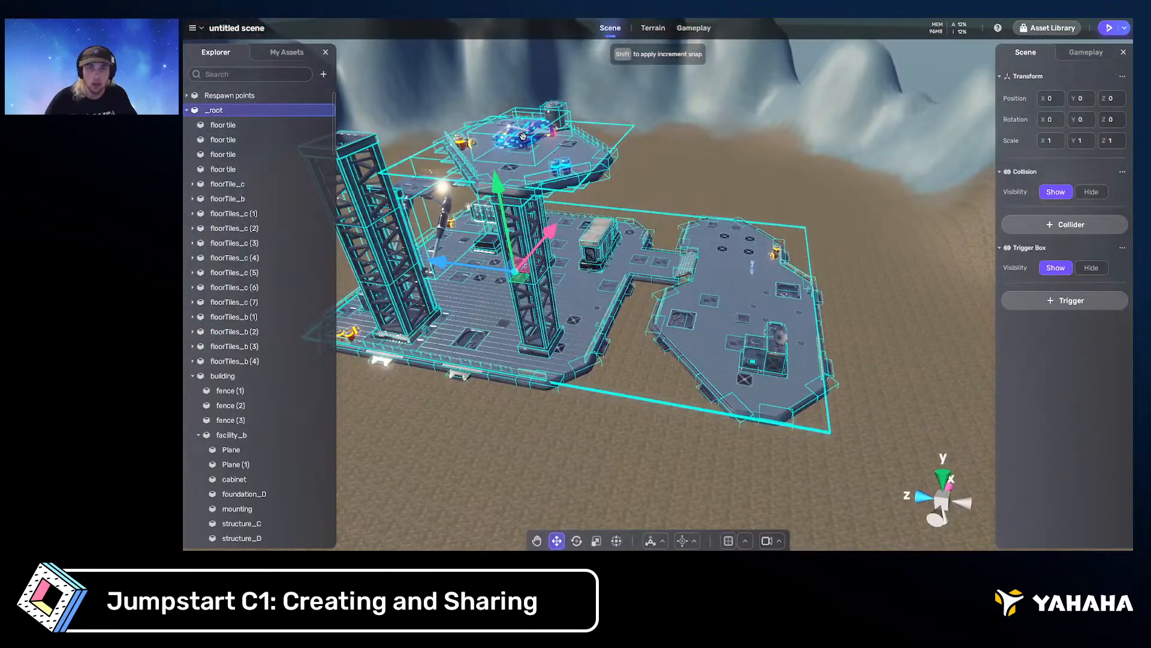
Add the helicopter, the satellites and the Respawn points group to the selection alongside the _root group, collapsing _root in the hierarchy
left_click(524, 138)
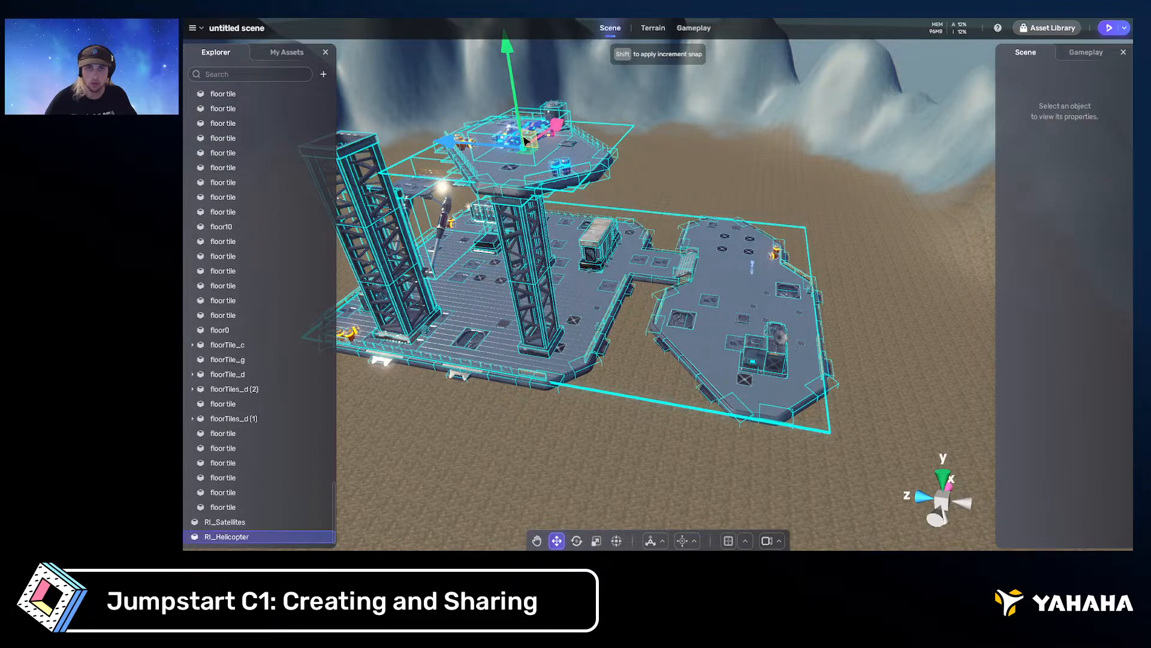
left_click(780, 337, "shift")
right_click_drag(696, 291, 631, 273)
key("d")
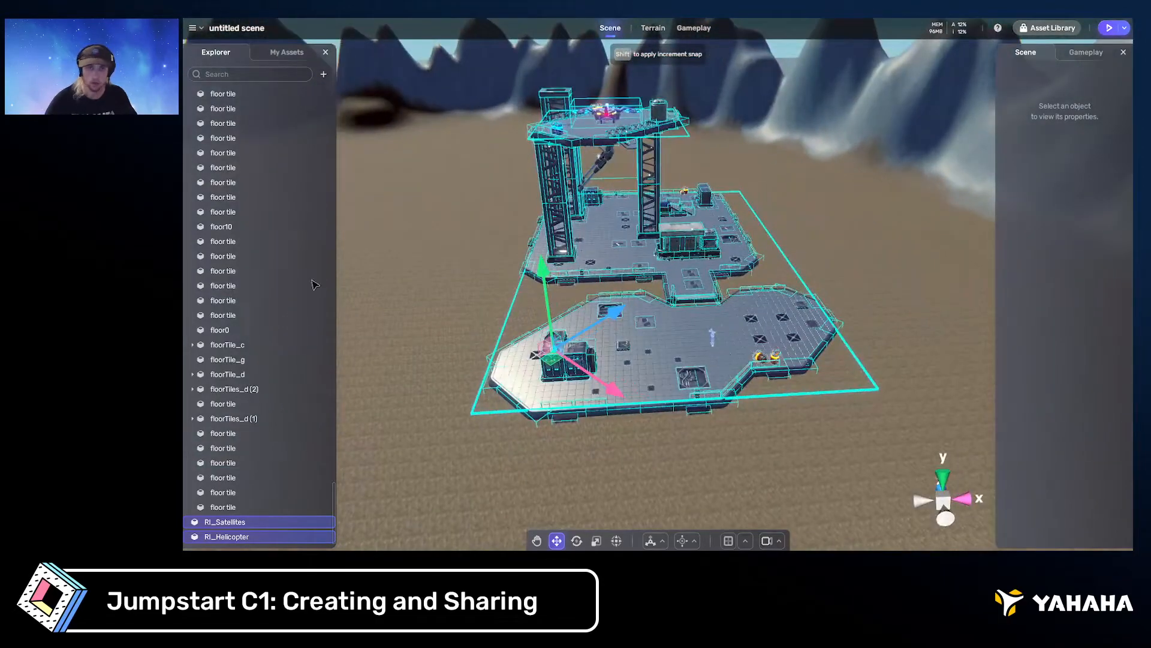
scroll(308, 282, "up", 2)
scroll(275, 277, "down", 2)
scroll(264, 390, "up", 10)
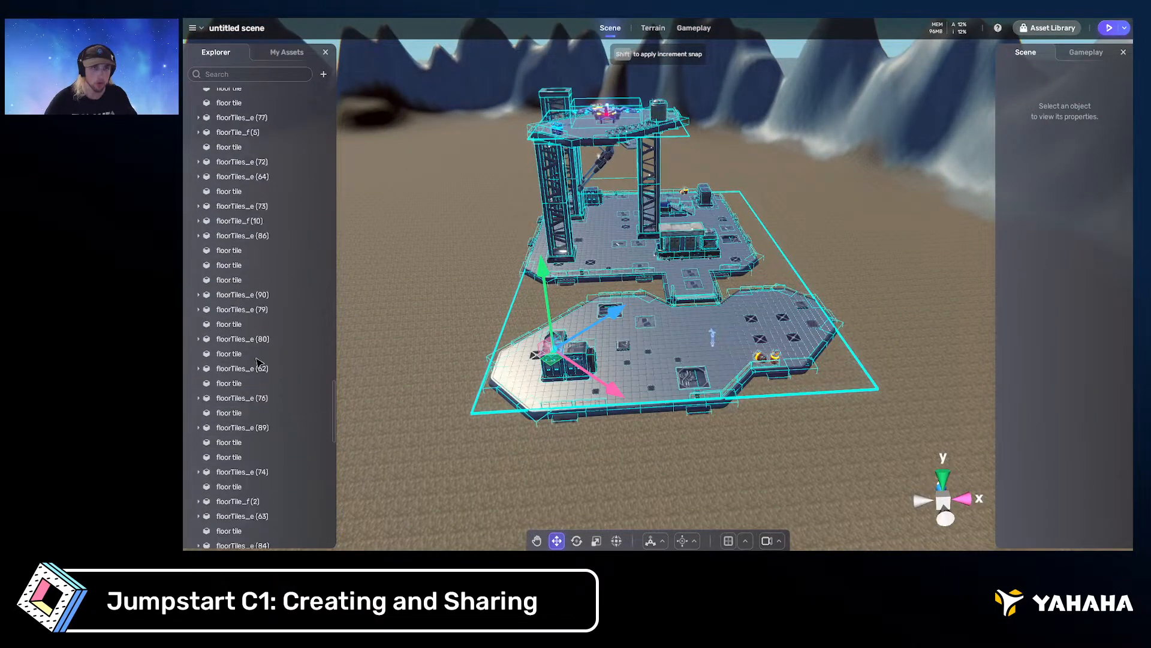
scroll(258, 362, "up", 8)
left_click_drag(334, 338, 334, 105)
left_click(187, 111)
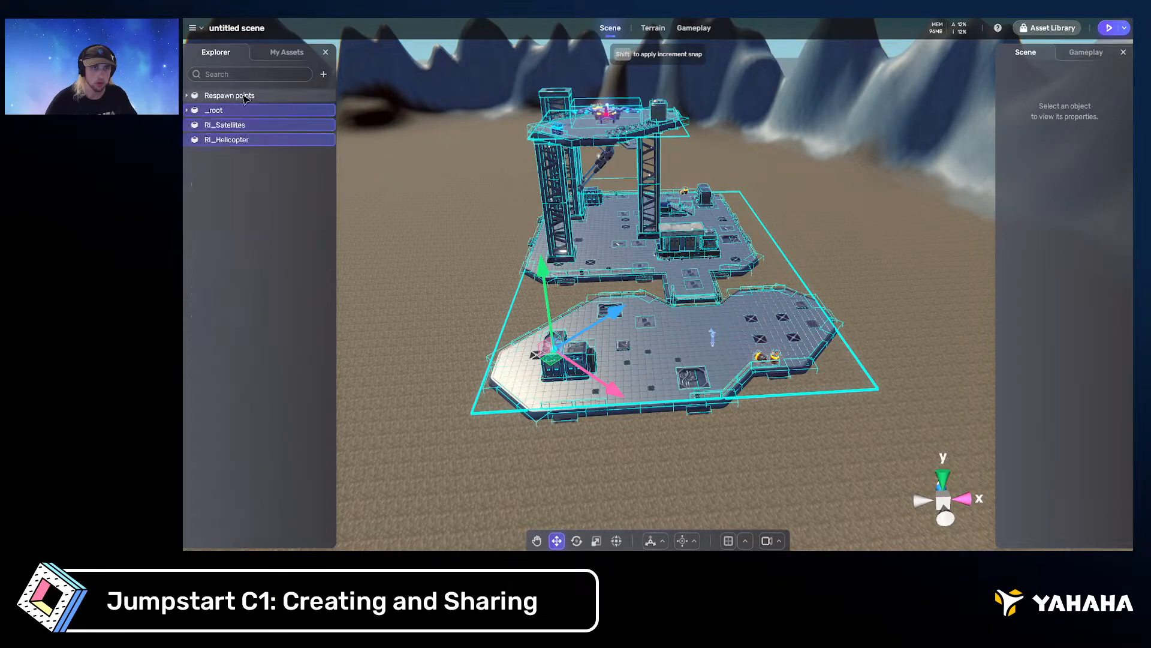
left_click(242, 96, "ctrl")
Raise the selected platforms, helicopter, satellites and respawn points together high above the terrain and inspect the new height
mouse_move(606, 321)
right_mouse_down()
mouse_move(626, 329)
mouse_move(612, 287)
mouse_move(612, 311)
right_mouse_up()
scroll(612, 288, "down", 3)
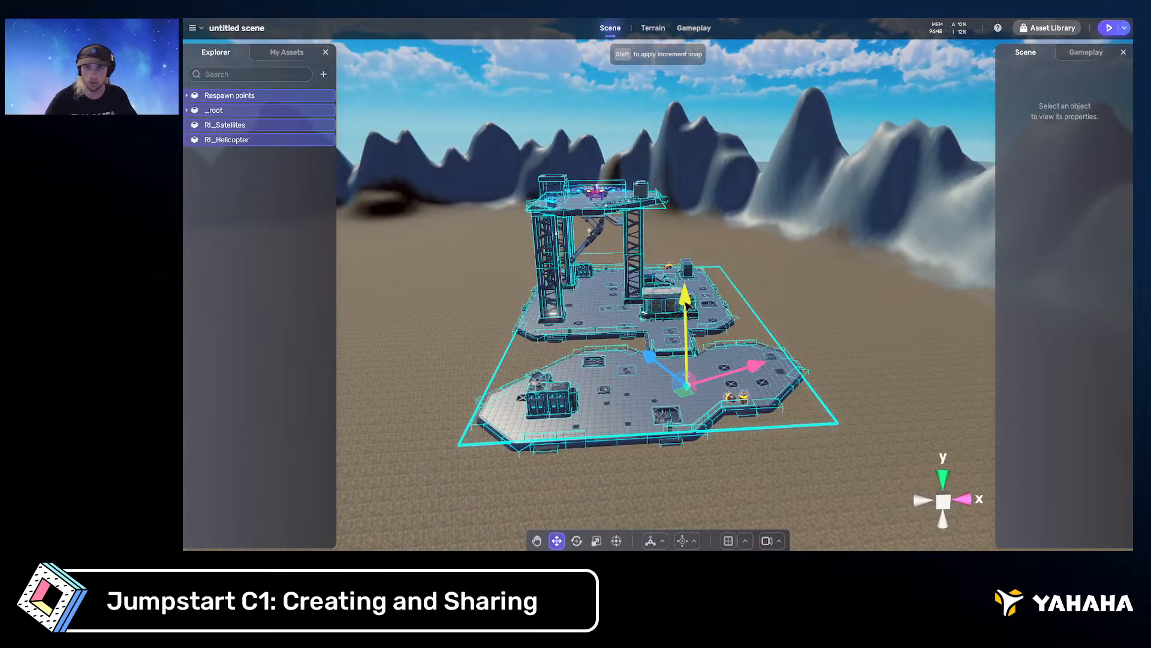
left_click_drag(687, 304, 689, 188)
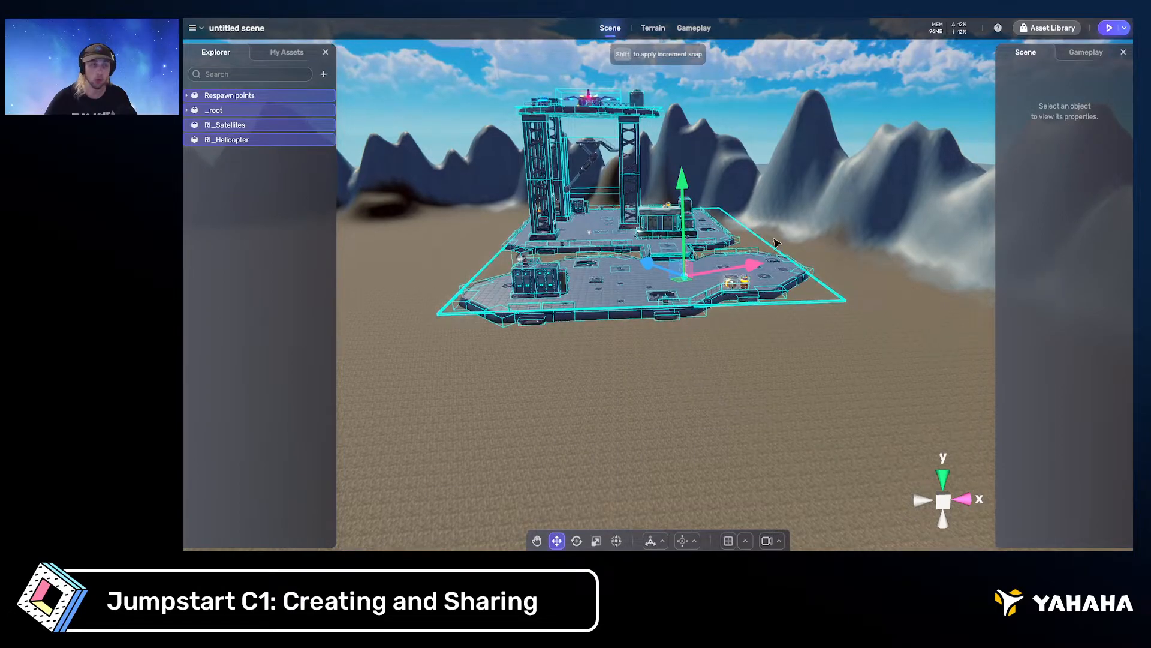
right_click_drag(777, 243, 631, 240)
key("a")
key("s")
key("w")
key("d")
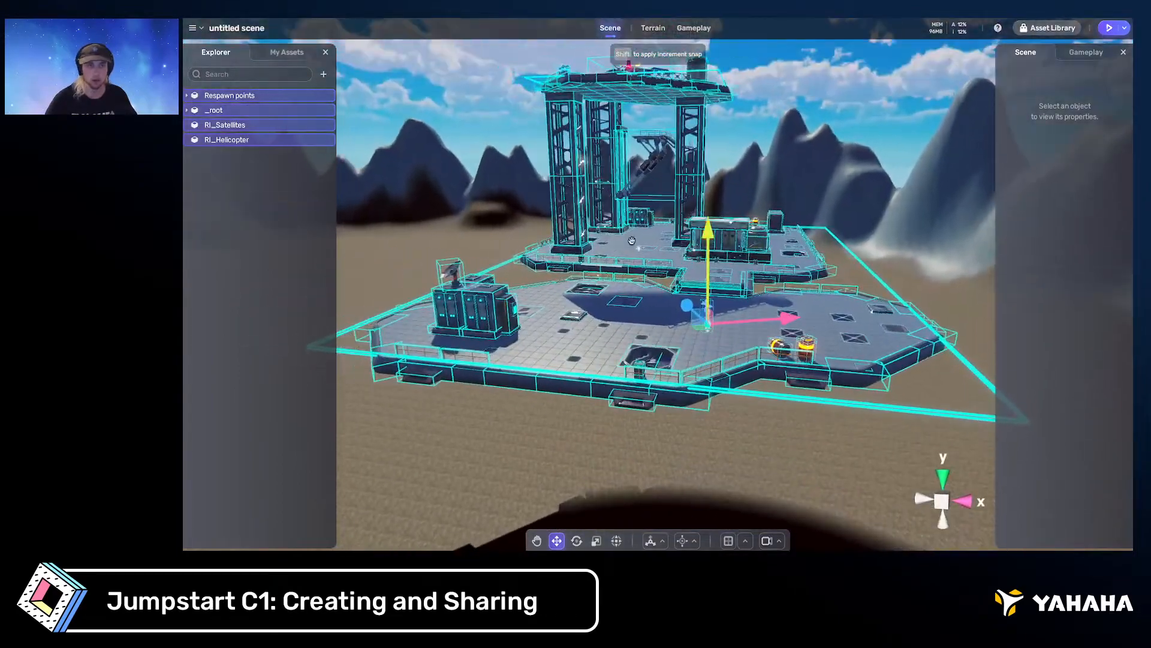
Turn on the terrain's sea level and set its level height to 15.63
left_click(653, 27)
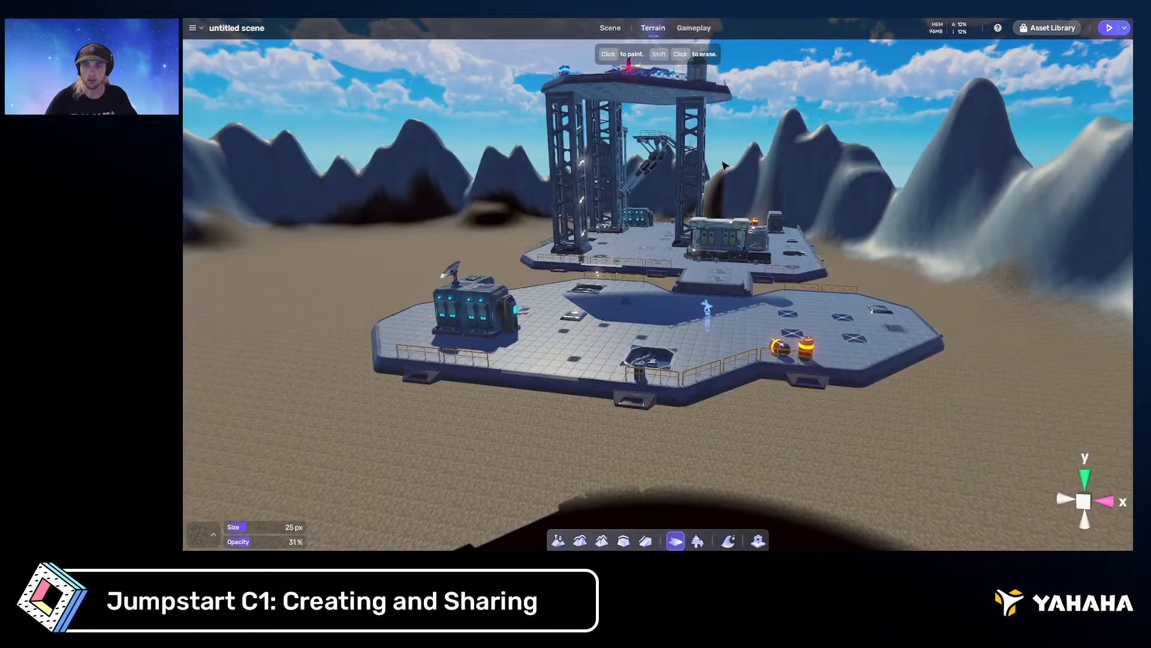
mouse_move(653, 27)
right_mouse_down()
mouse_move(682, 221)
mouse_move(648, 264)
mouse_move(566, 200)
right_mouse_up()
key("d")
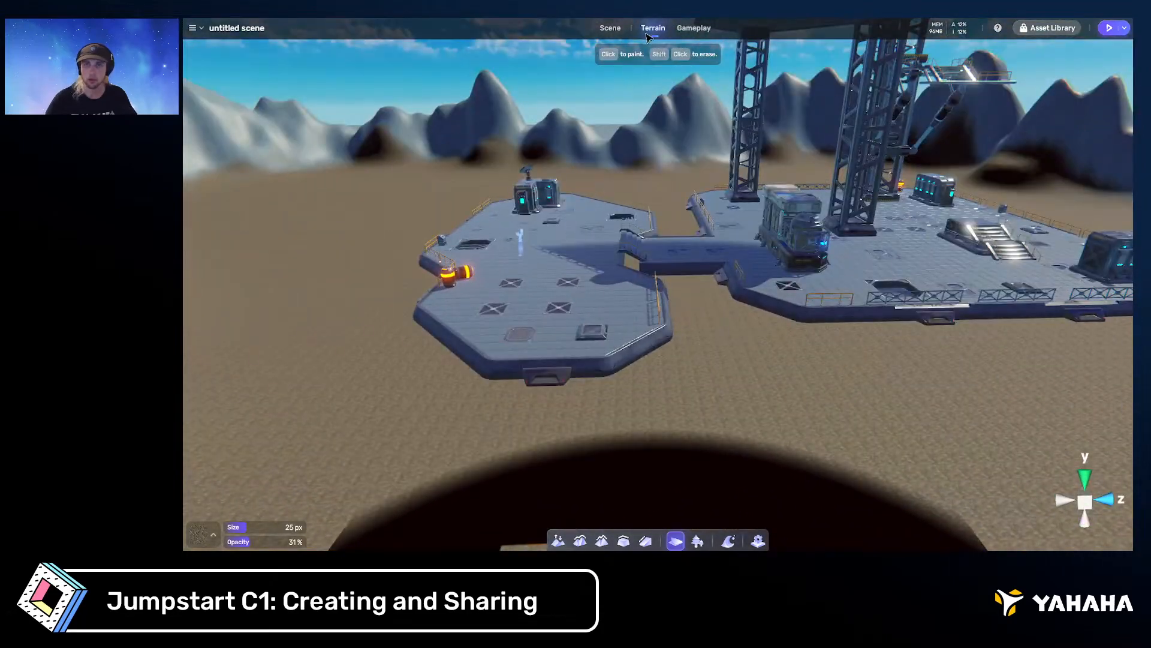
left_click(728, 541)
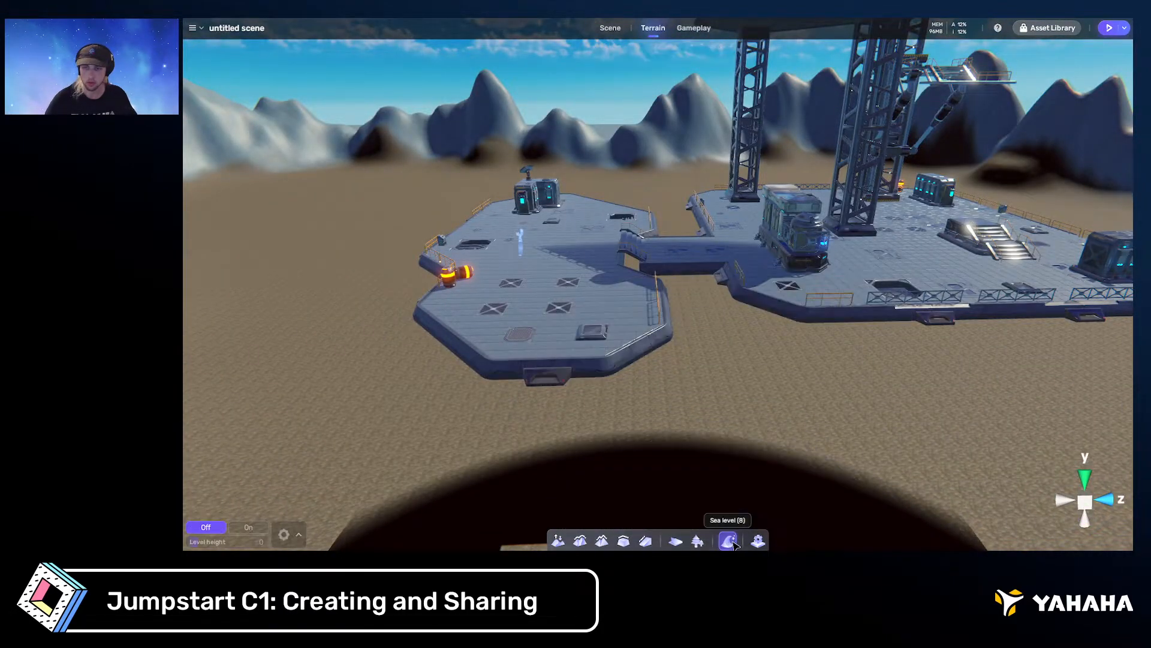
left_click(248, 527)
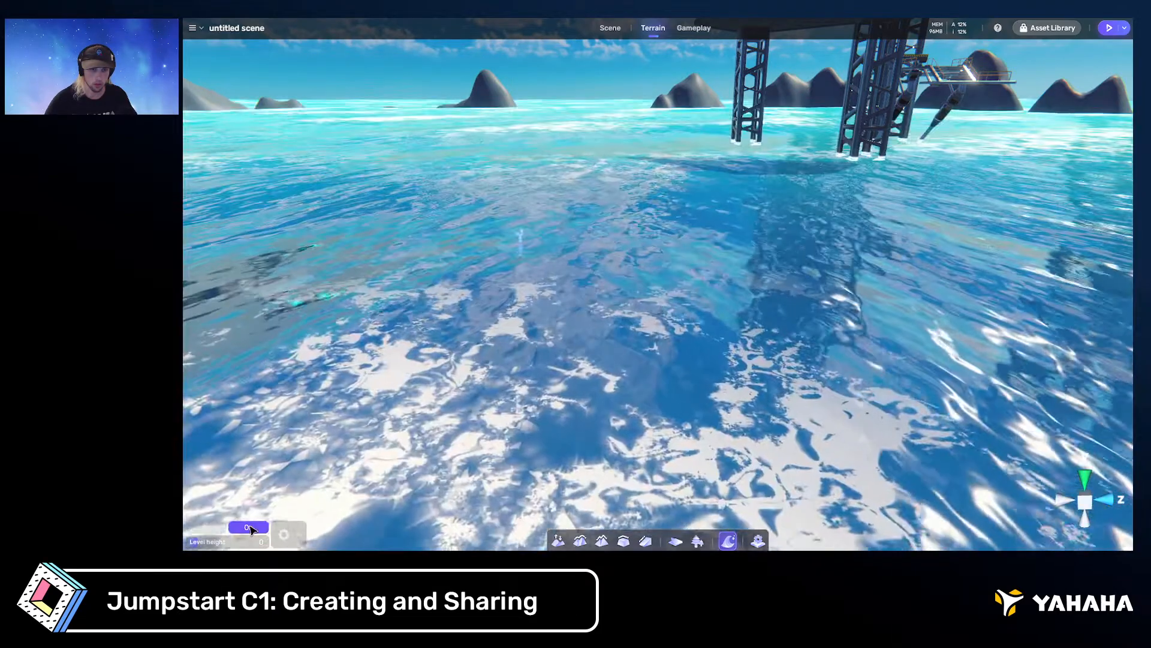
right_click_drag(659, 366, 528, 420)
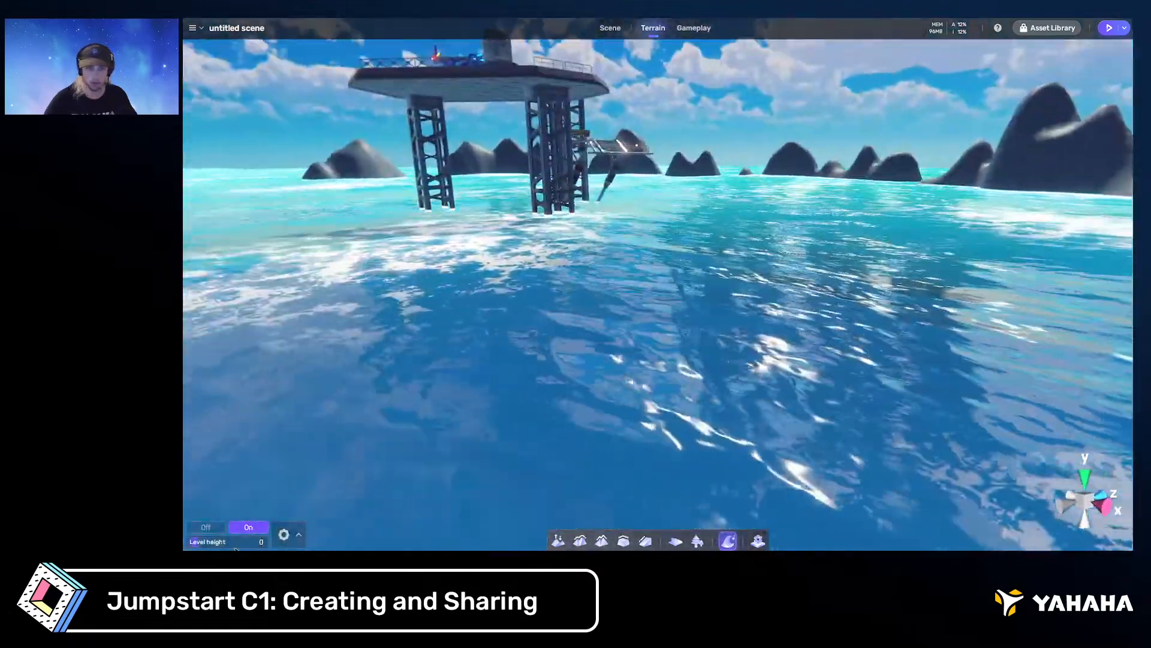
left_click_drag(196, 542, 189, 542)
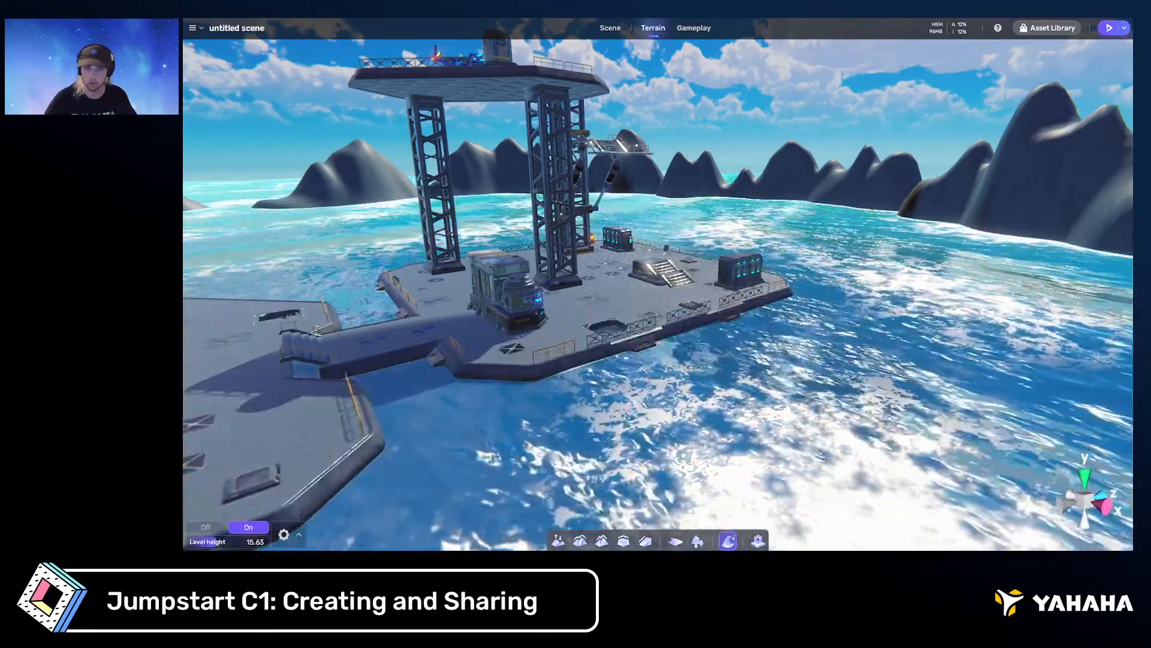
Examine the sea around the platforms and mountain ring from a distance and from several angles
key("d")
right_click_drag(636, 459, 284, 453)
key("w")
key("s")
key("w")
key("s")
key("s")
right_click_drag(575, 321, 684, 335)
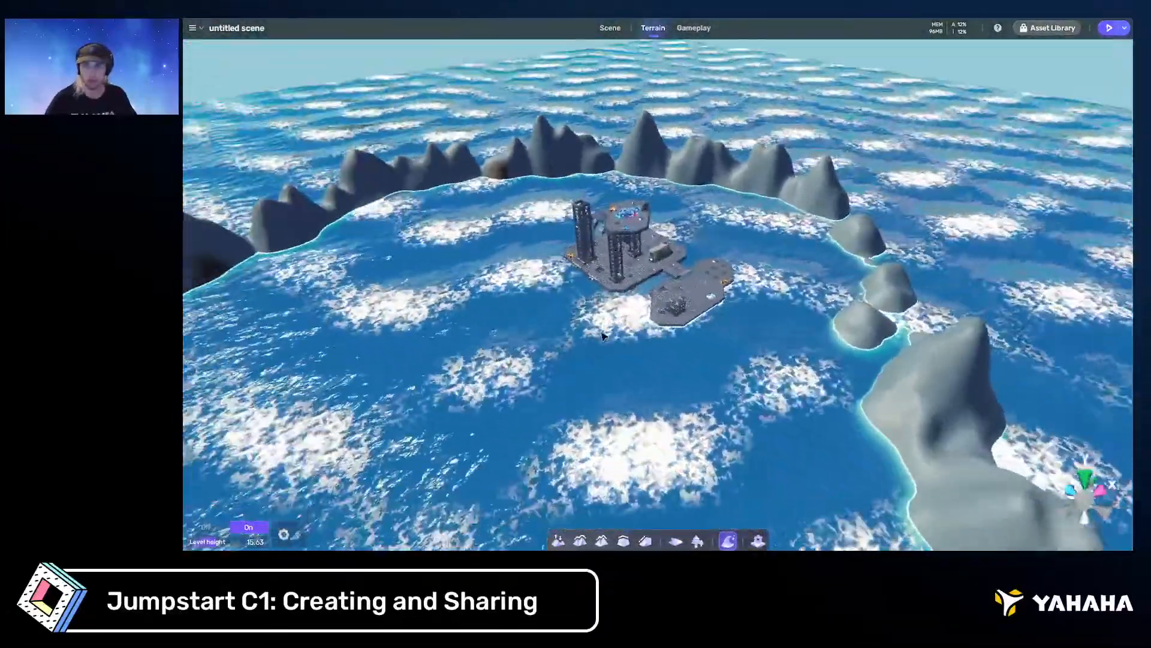
key("d")
right_click_drag(603, 337, 503, 318)
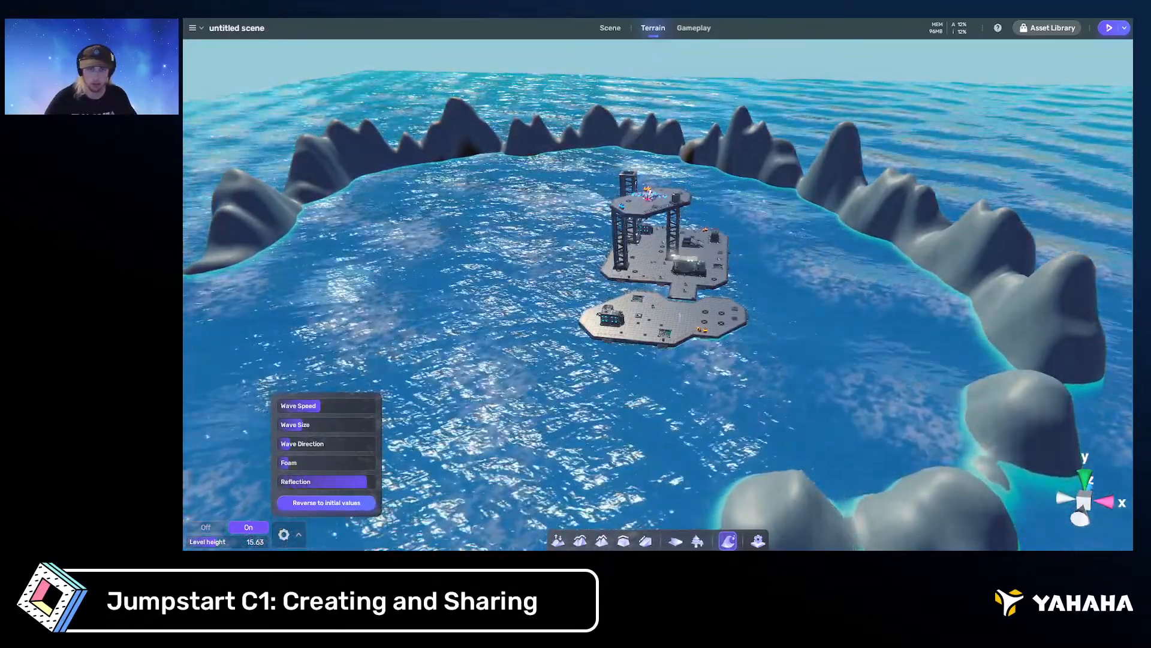
Move in close to the platform building, playtest the scene with the sea and exit play mode
mouse_move(512, 430)
right_mouse_down()
mouse_move(527, 419)
mouse_move(490, 415)
mouse_move(1028, 97)
right_mouse_up()
key("w")
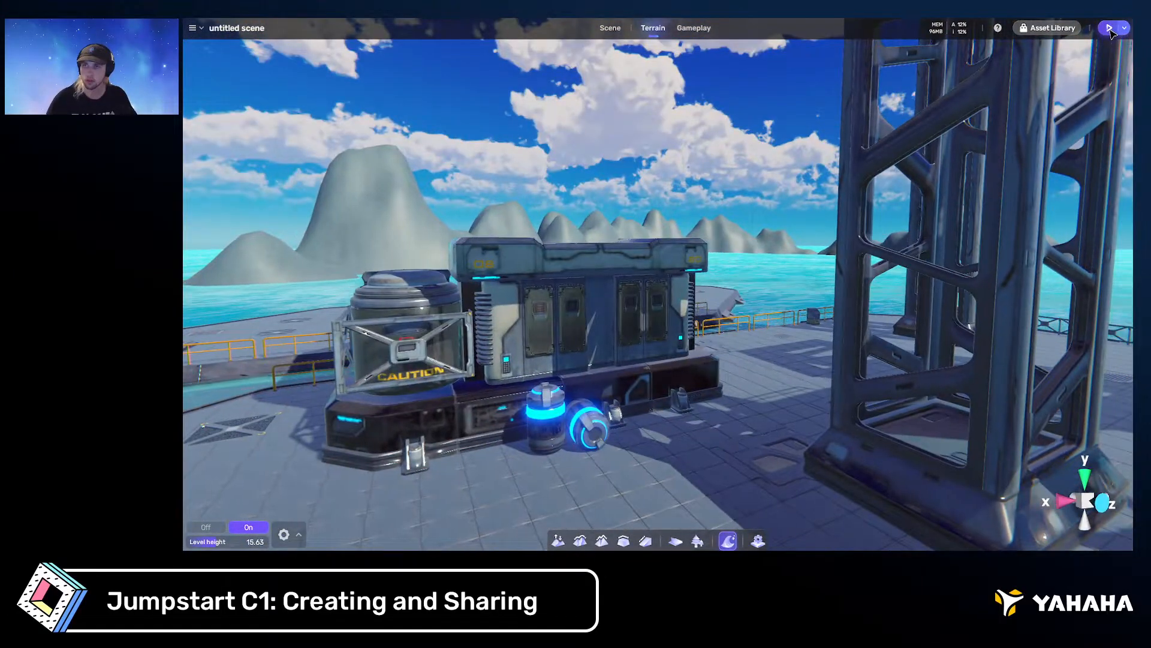
left_click(1110, 29)
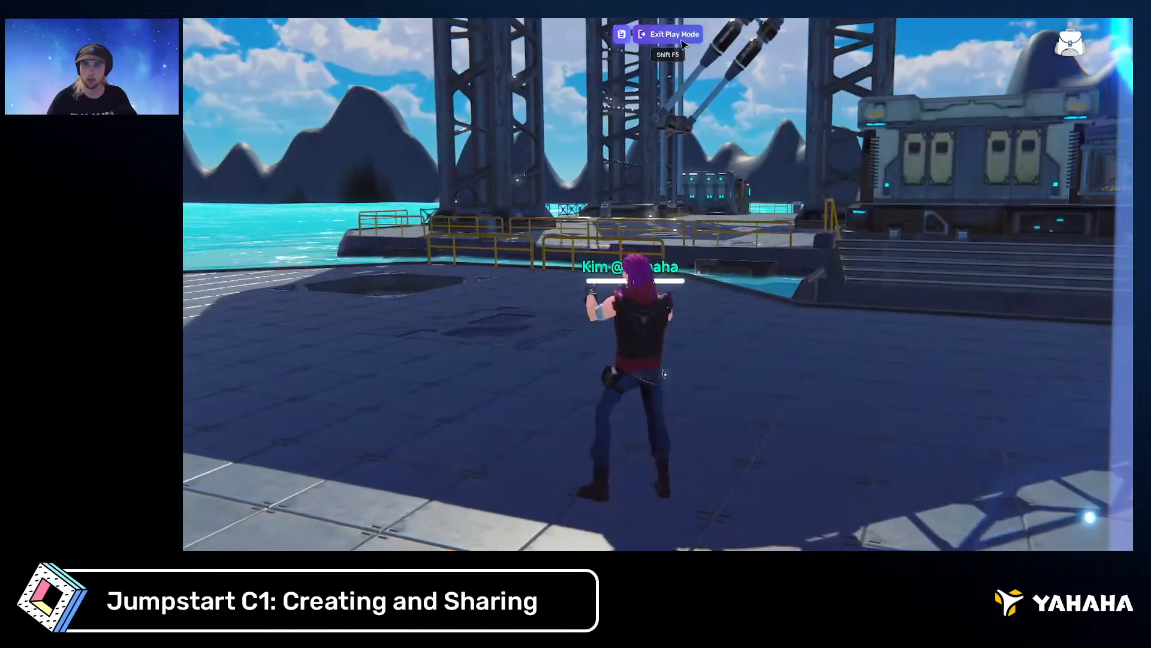
left_click(674, 34)
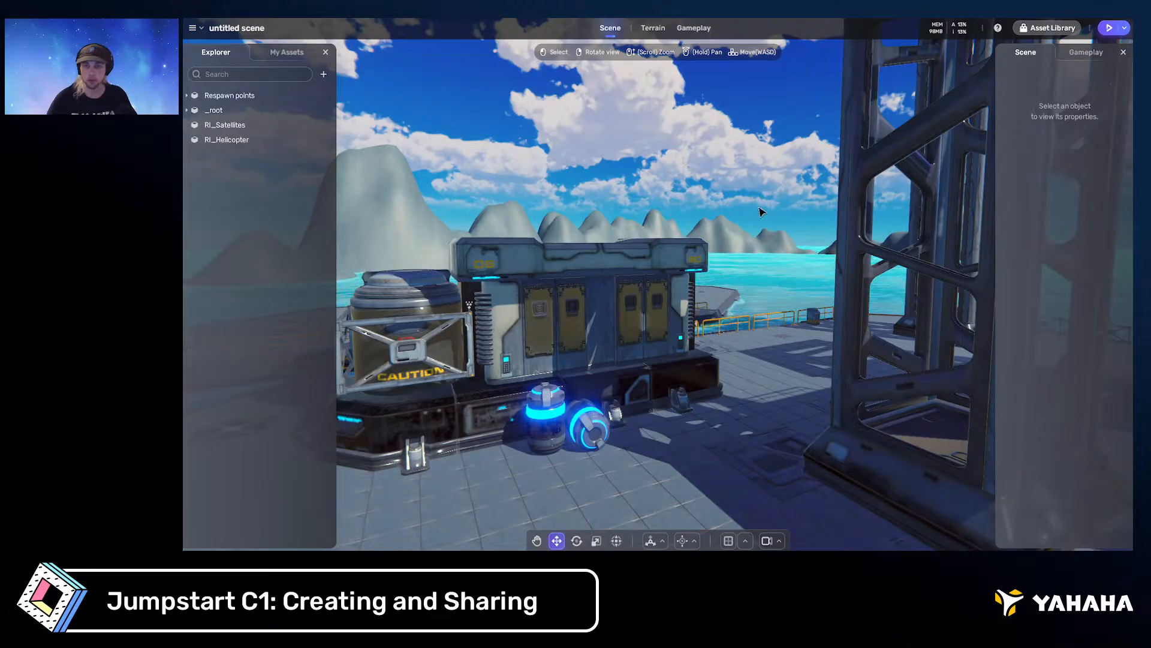
Select the police helicopter parked on the upper platform
right_click_drag(761, 212, 814, 238)
scroll(825, 249, "down", 10)
scroll(789, 221, "up", 8)
scroll(765, 240, "down", 8)
scroll(811, 238, "up", 8)
middle_click_drag(812, 238, 762, 230)
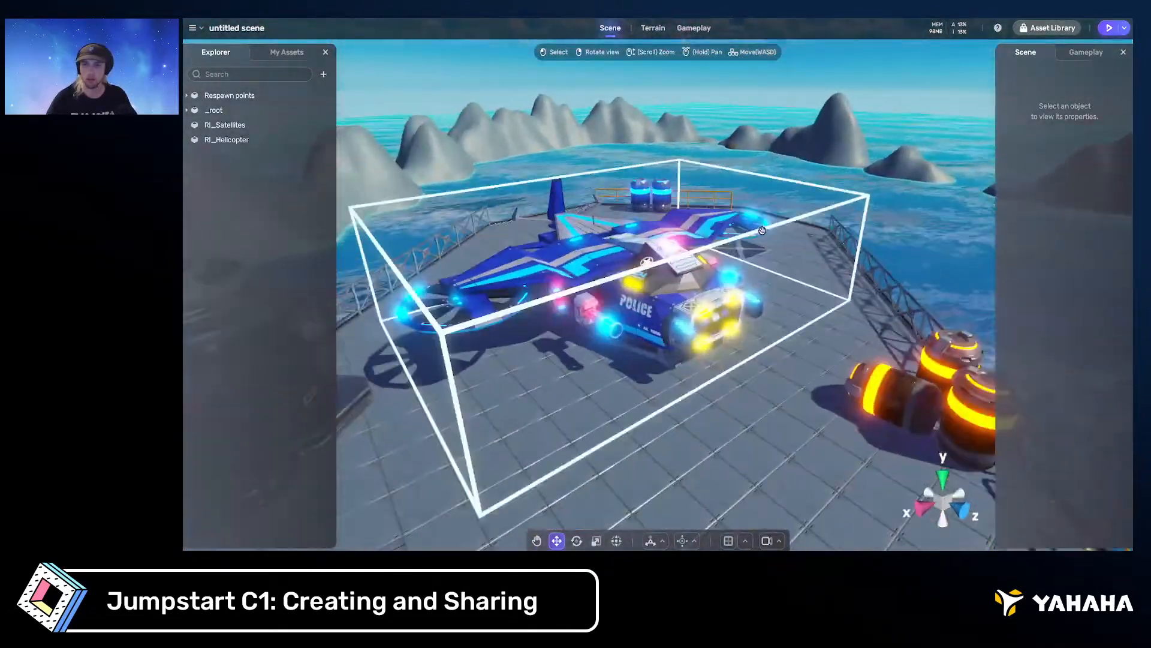
left_click(762, 230)
scroll(762, 230, "down", 6)
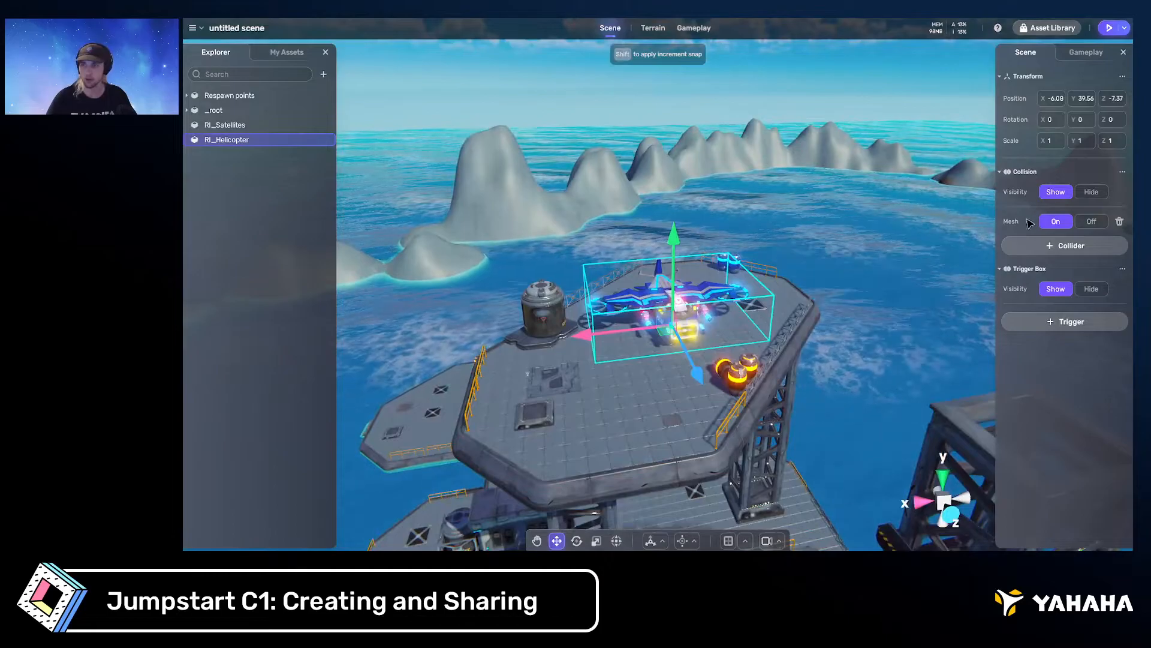
Add the Character gameplay component to the helicopter
left_click(1086, 52)
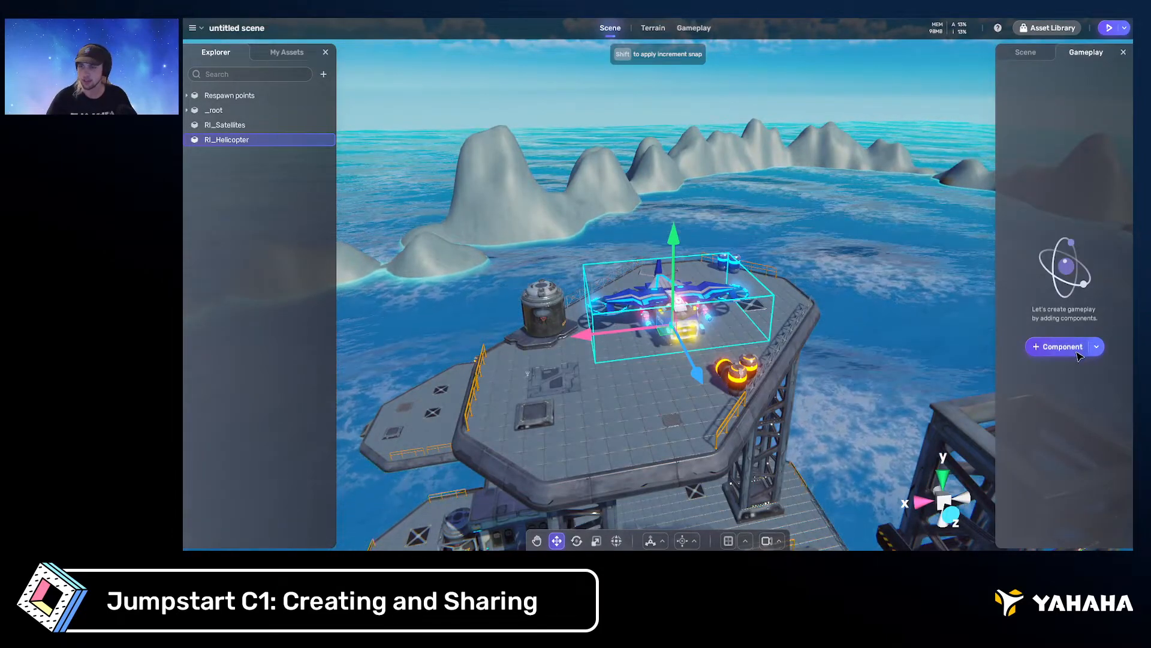
left_click(1025, 52)
left_click(1086, 52)
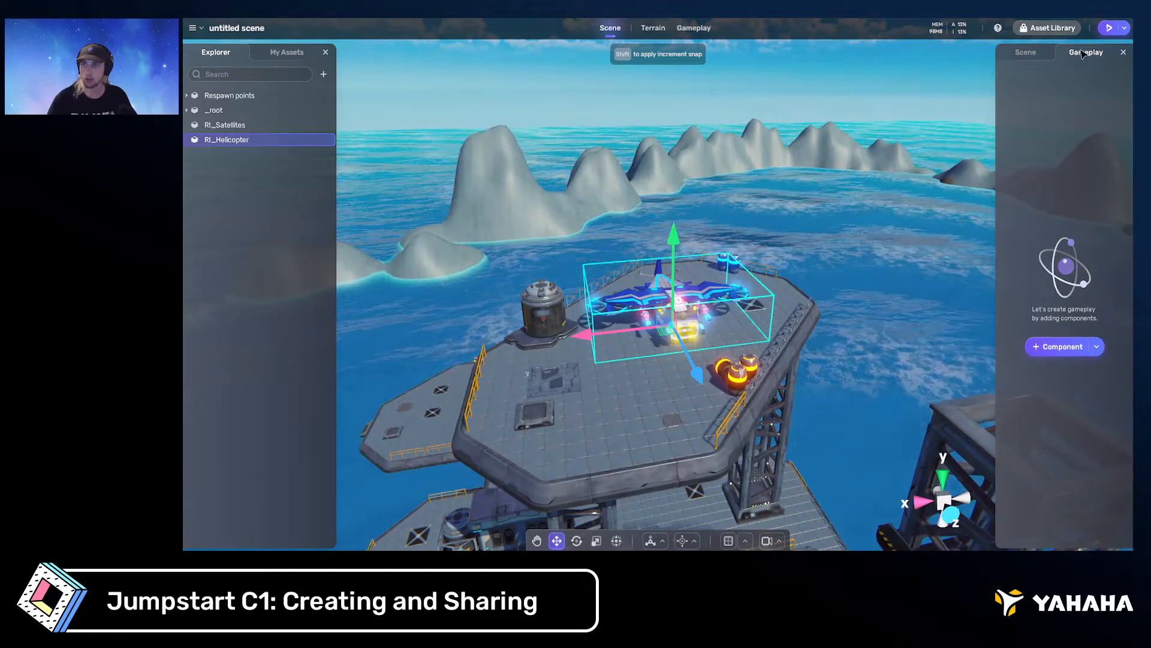
left_click(1073, 347)
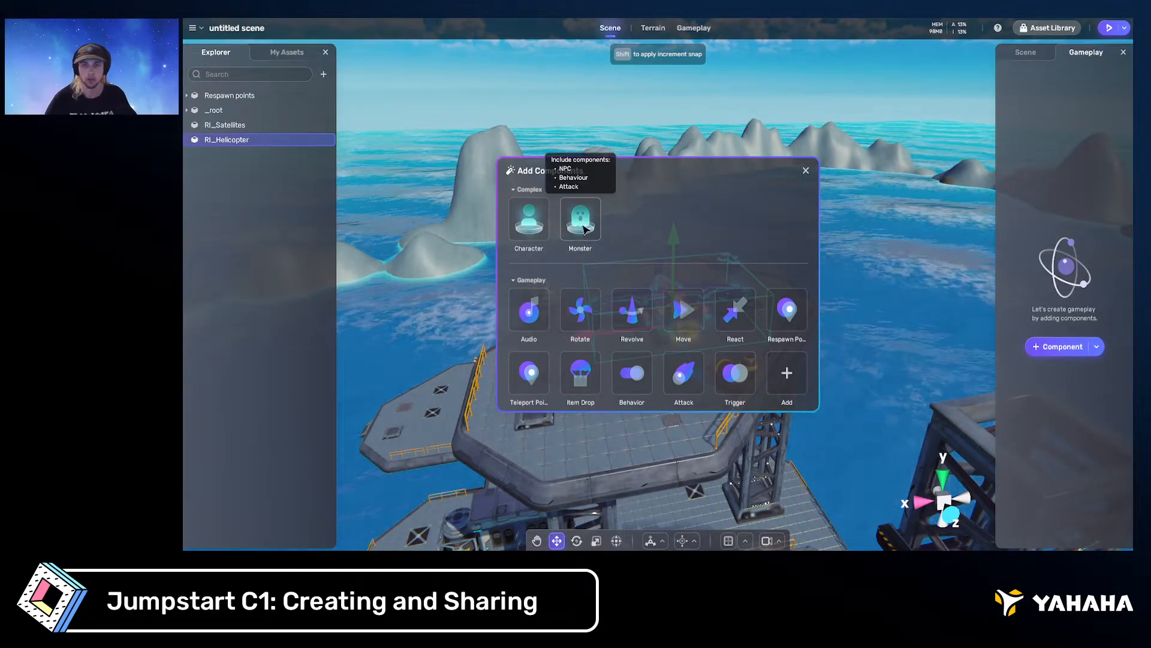
left_click(533, 219)
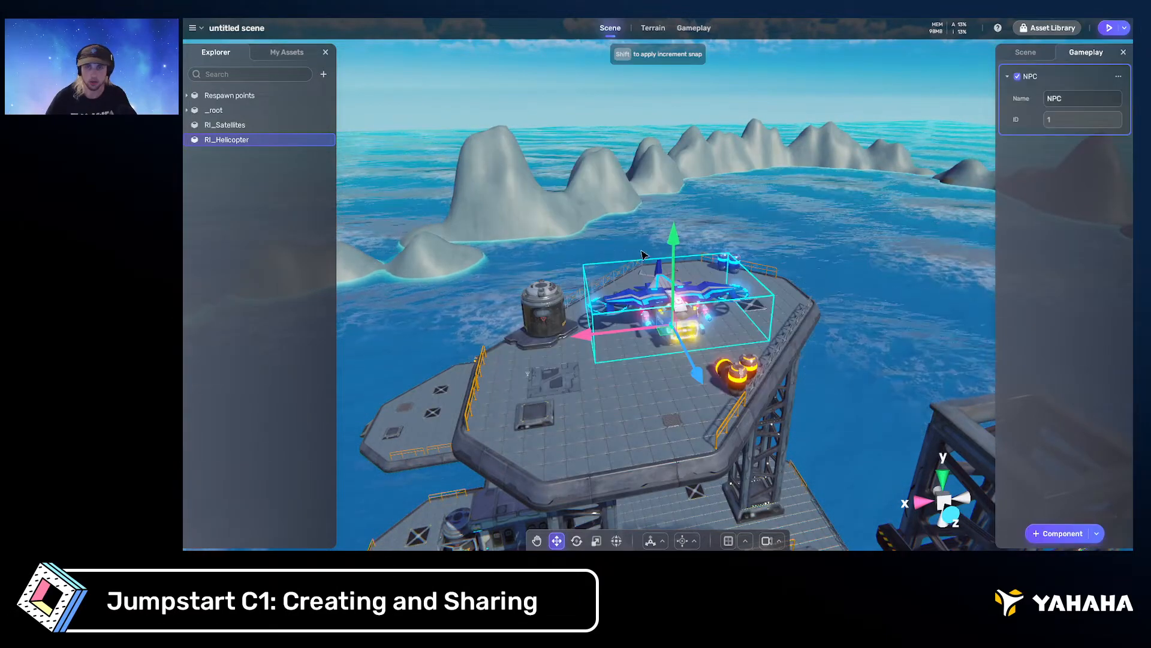
Add a Behavior component to the helicopter and set its mode to Patrol
left_click(1060, 534)
scroll(597, 324, "down", 1)
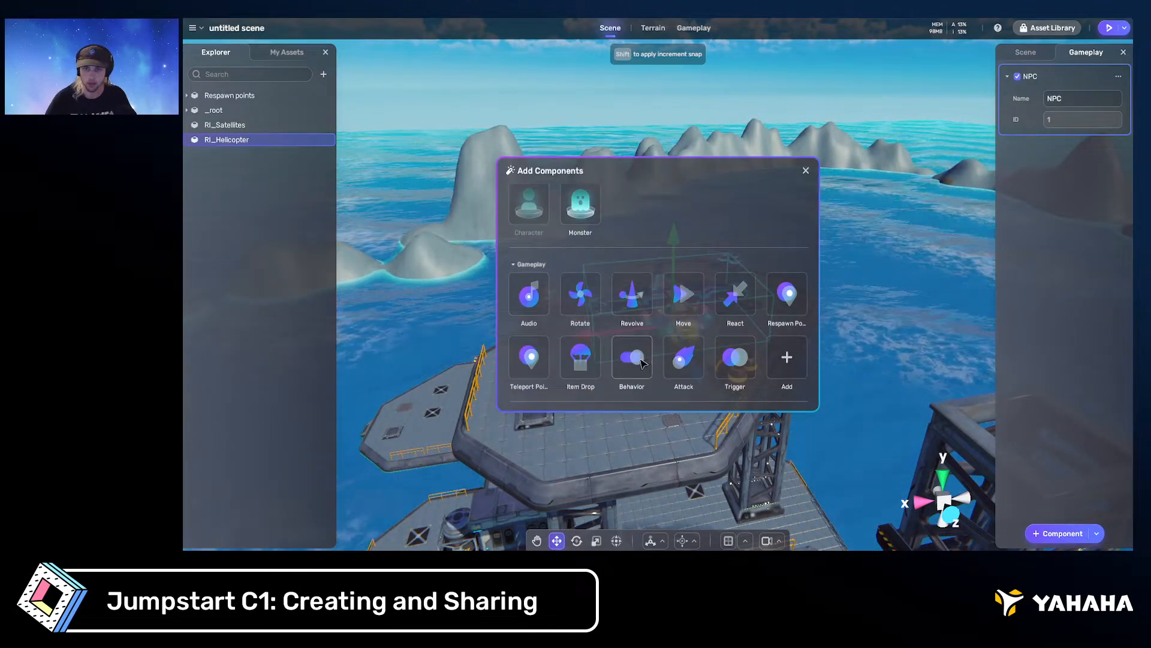
left_click(637, 360)
left_click(1082, 172)
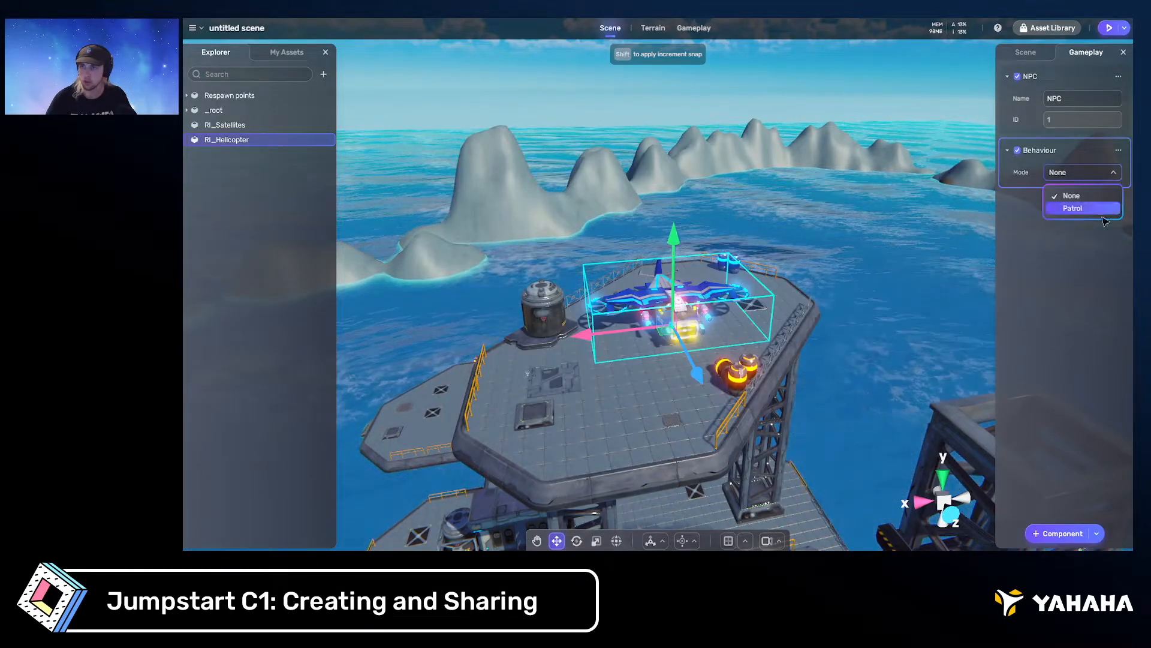
left_click(1088, 211)
Set the helicopter's patrol range to 25 m, interval to 3 s and speed to 5 m/s
left_click(1090, 194)
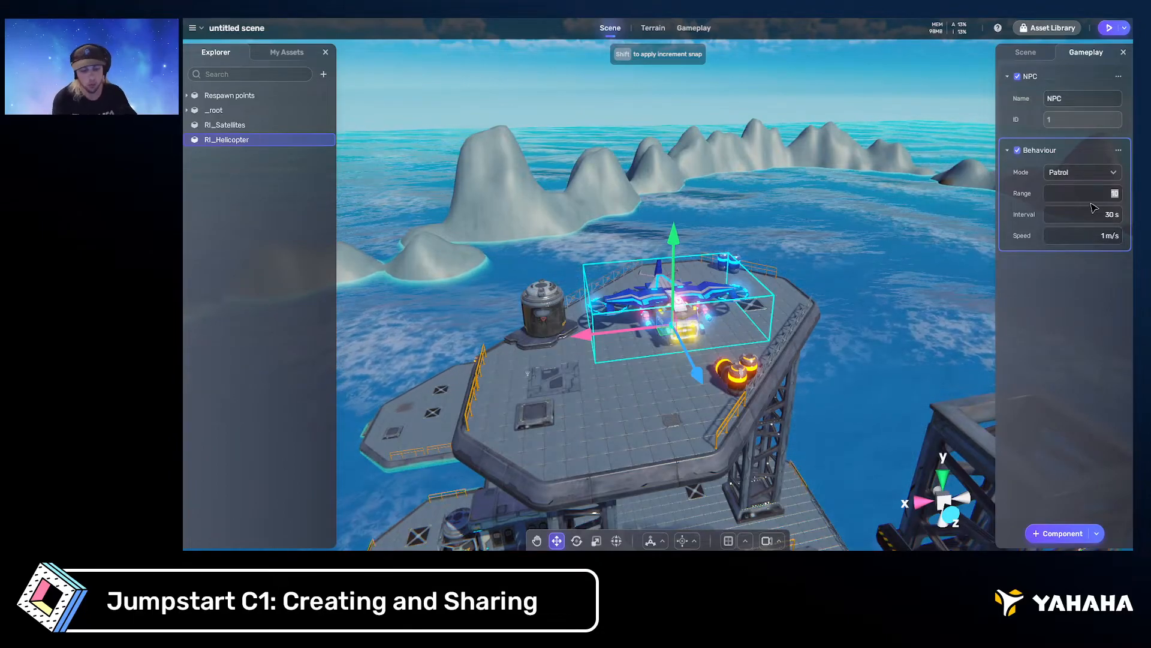
type("25")
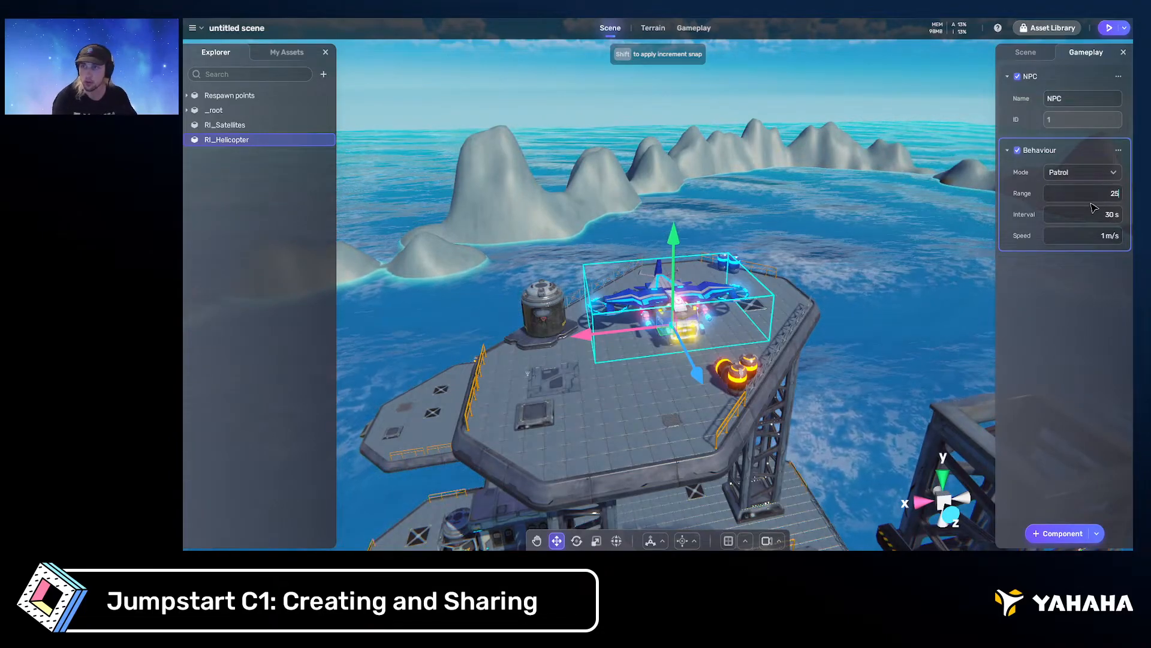
left_click(1093, 211)
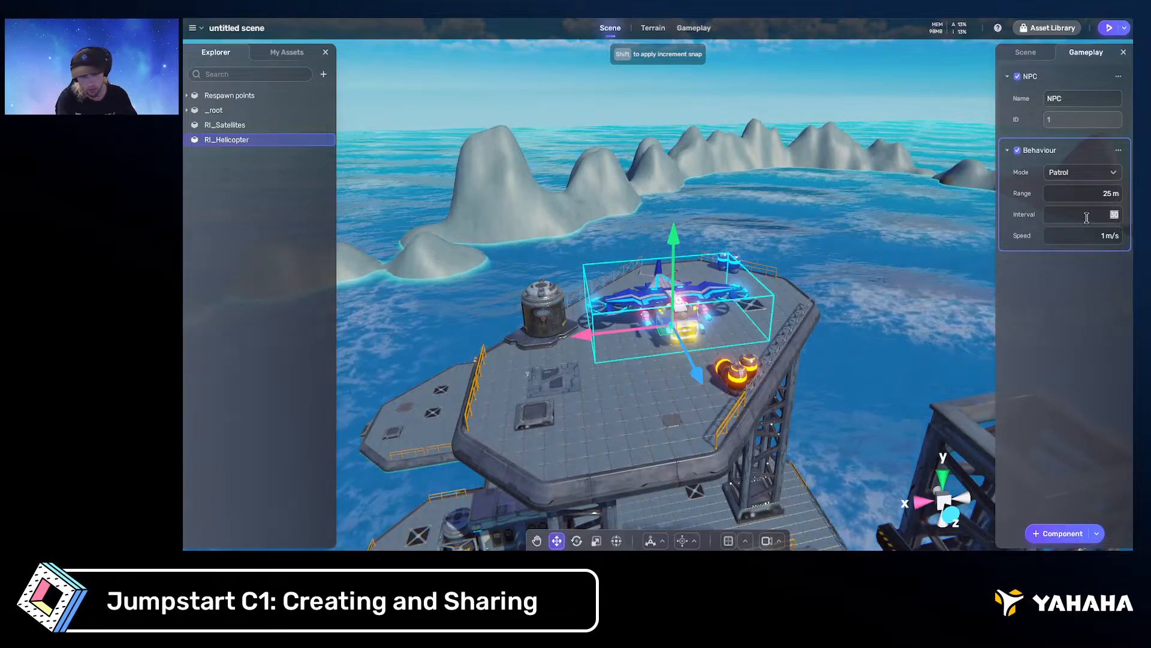
type("3")
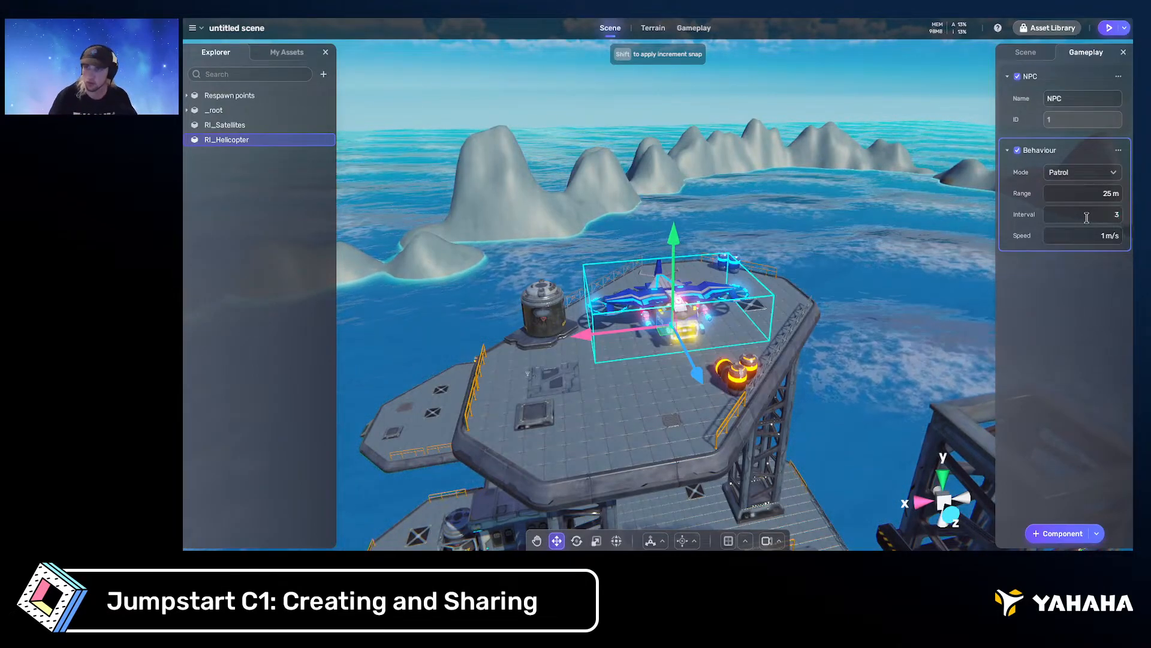
key("Tab")
type("5")
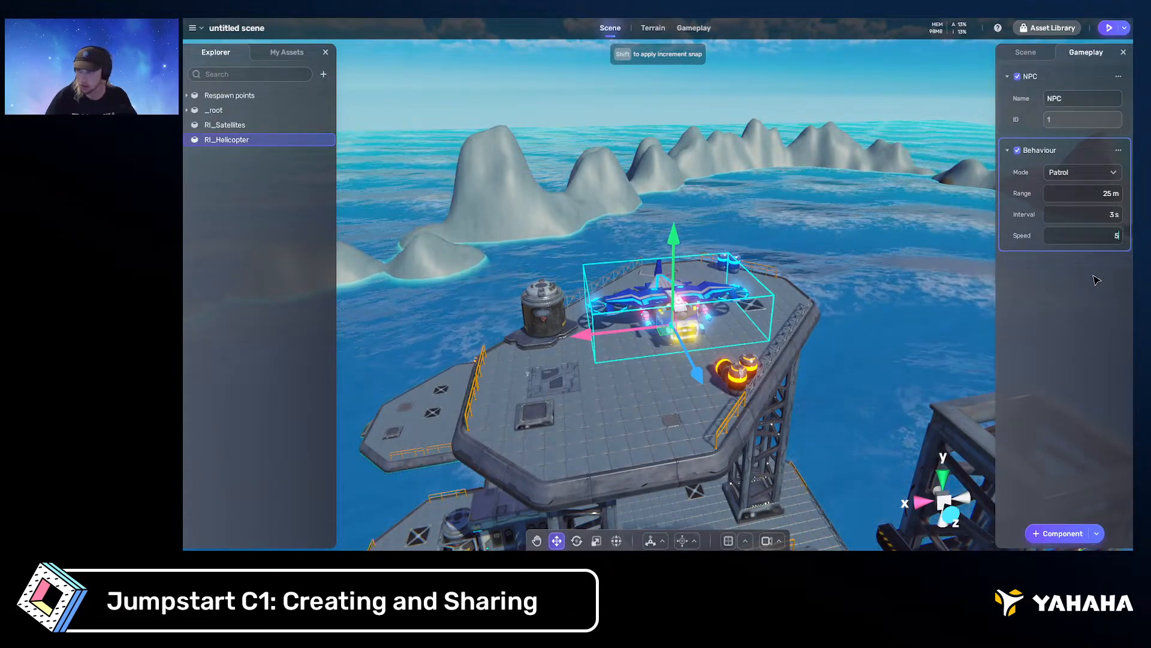
key("Return")
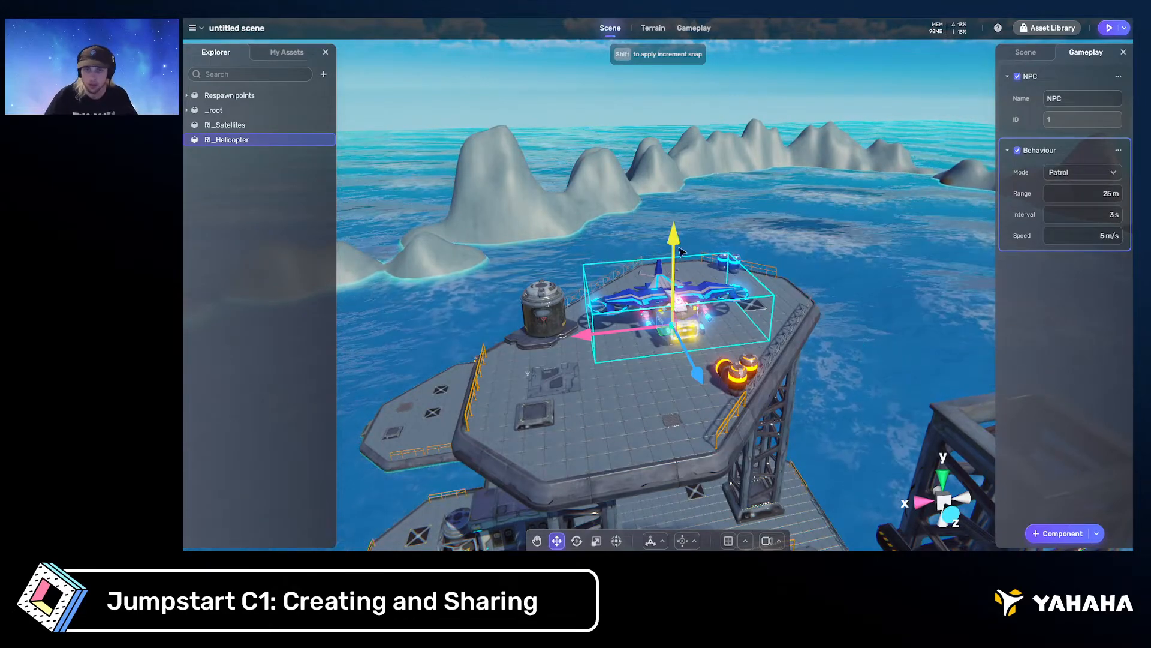
Playtest the scene, walk the avatar out to observe the helicopter on the upper platform, and return to editing
right_click_drag(725, 108, 879, 158)
key("w")
left_click(1124, 28)
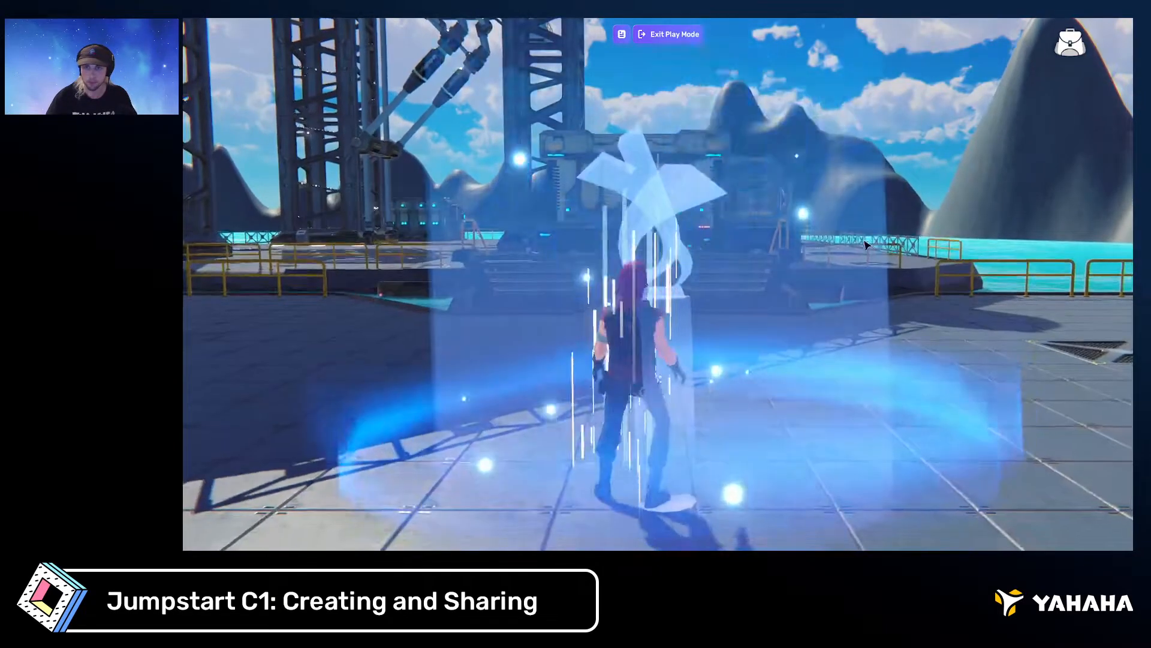
left_click_drag(902, 246, 847, 193)
key("w")
key("s")
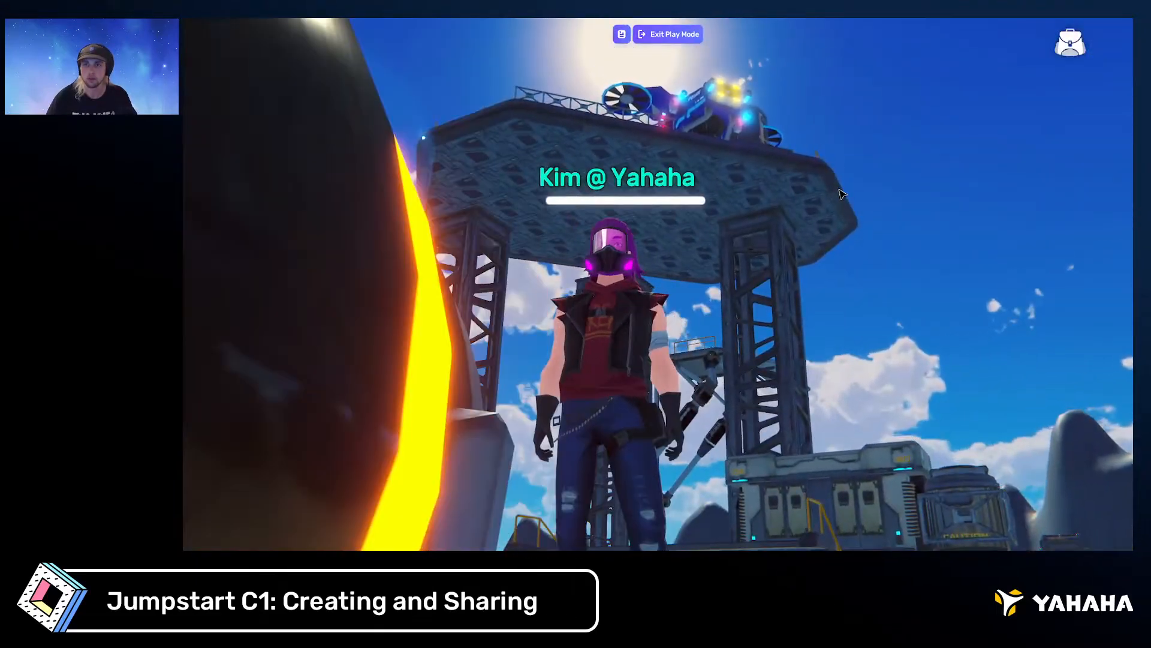
key("d")
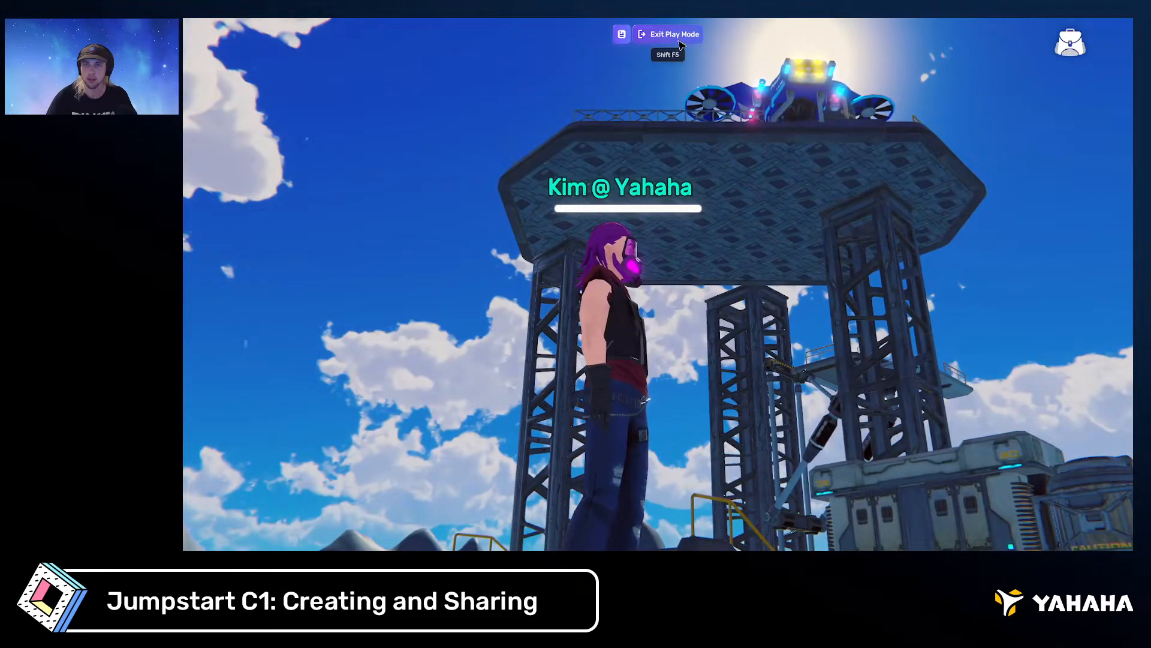
left_click(669, 34)
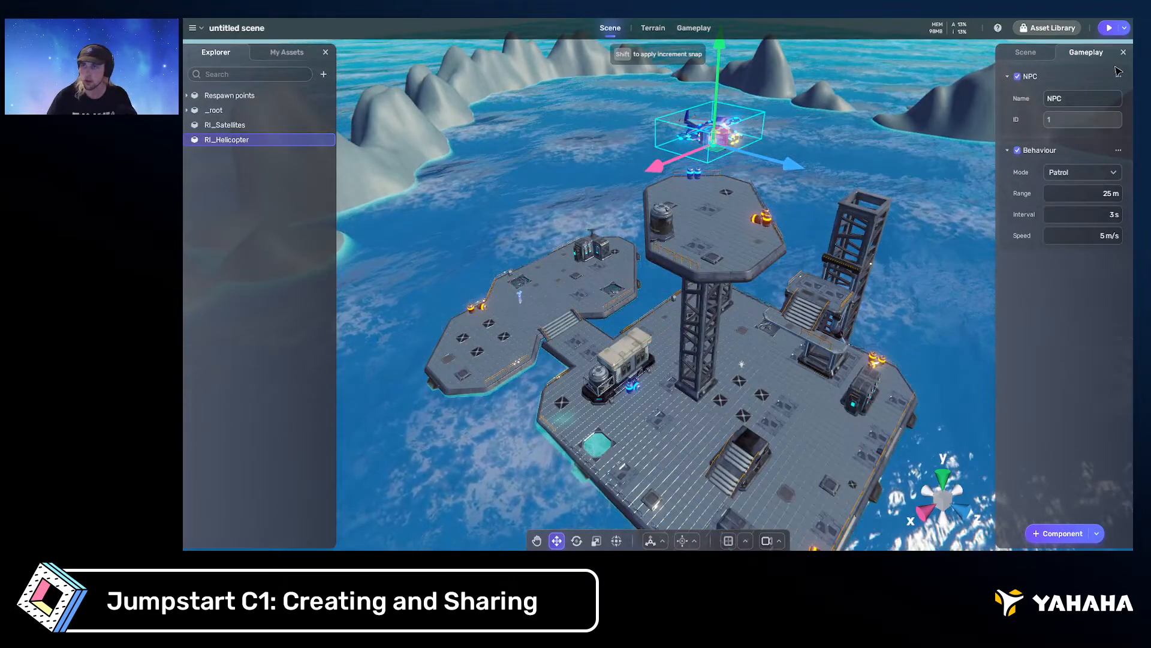
Delete the NPC and Behaviour components from the helicopter
left_click(1118, 77)
left_click(1078, 128)
left_click(1119, 76)
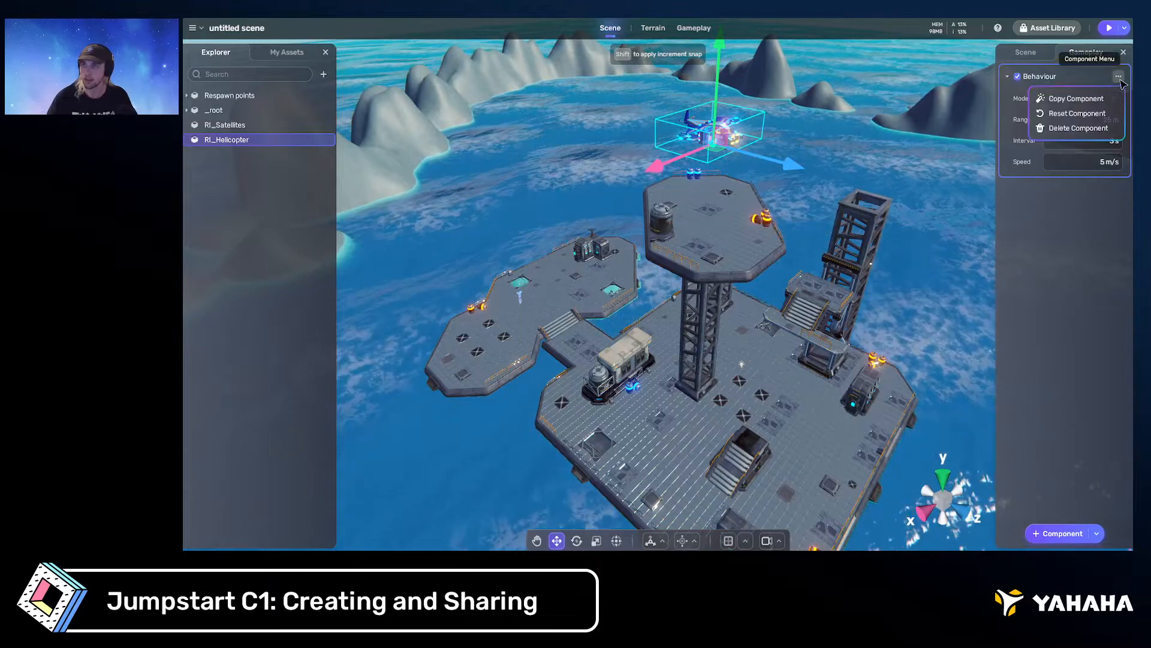
left_click(1095, 128)
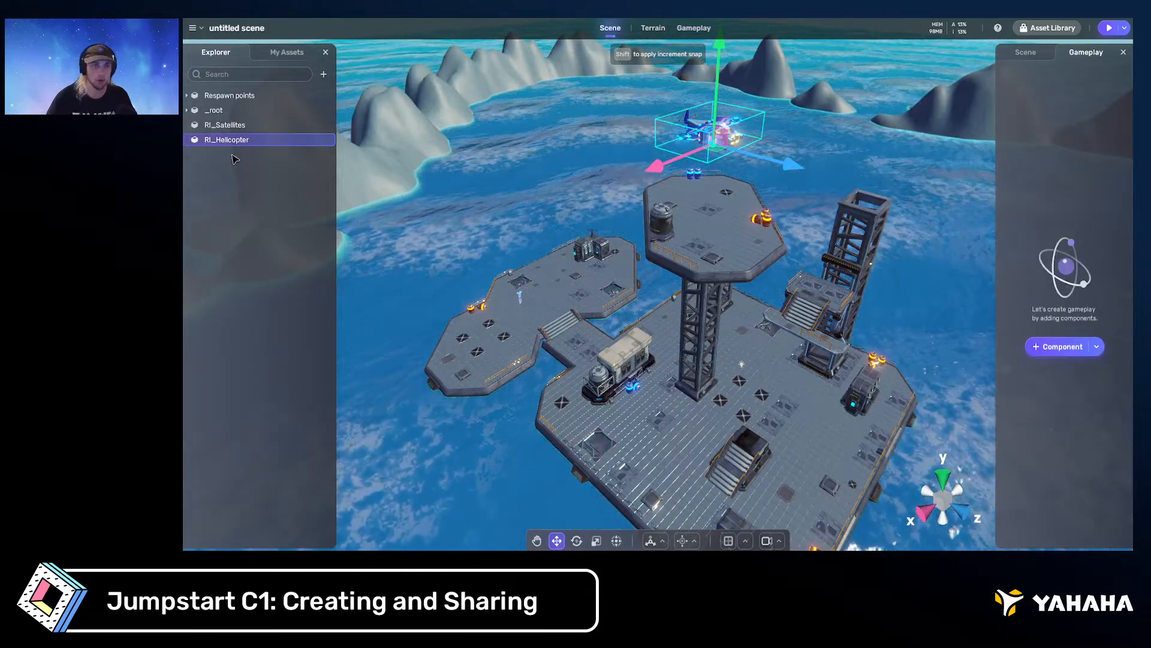
Create an empty object and make it the parent of the helicopter
left_click(323, 74)
left_click(309, 92)
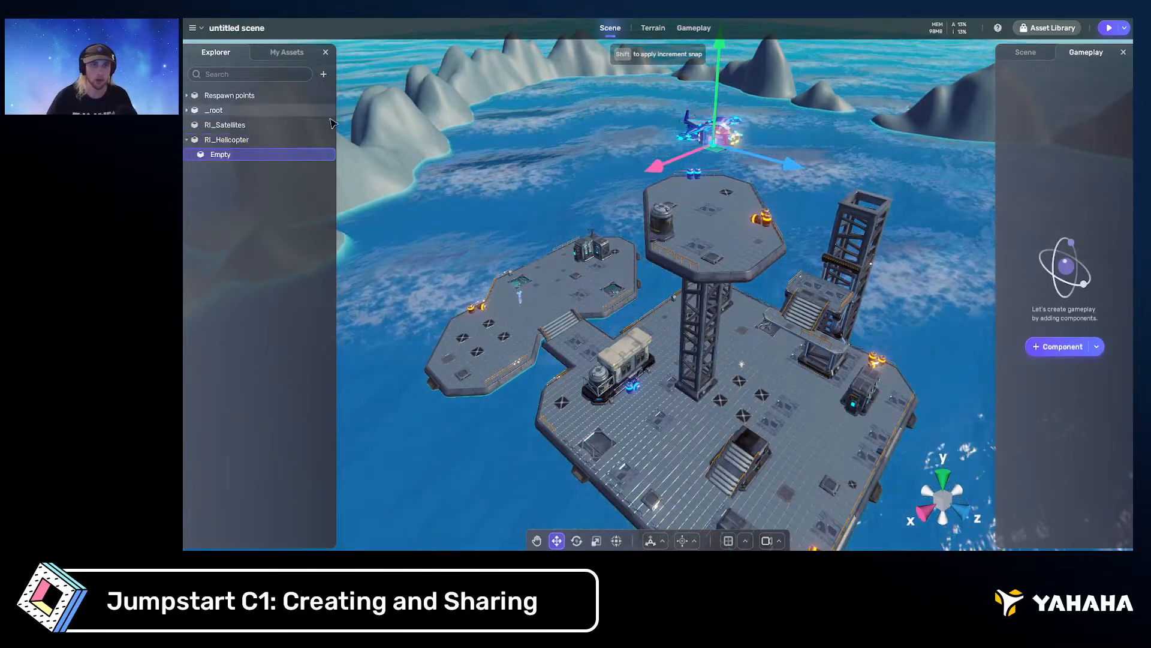
left_click_drag(248, 157, 235, 142)
left_click(224, 143)
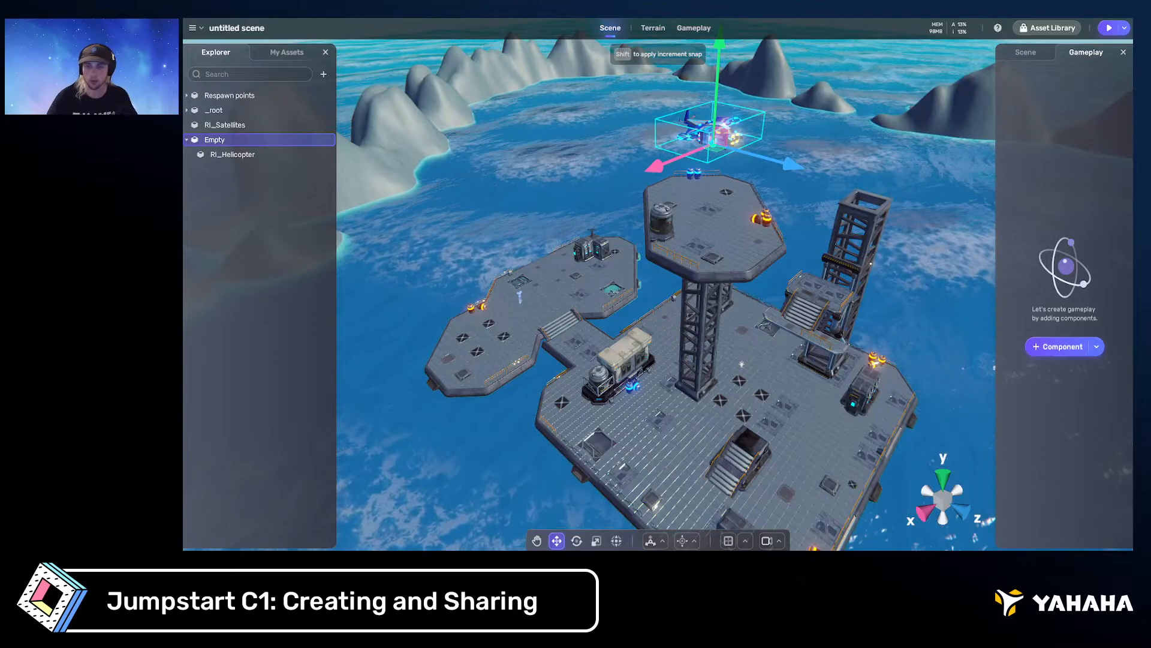
Check the handle position setting and move the helicopter out of the empty object to the hierarchy's top level
left_click(691, 542)
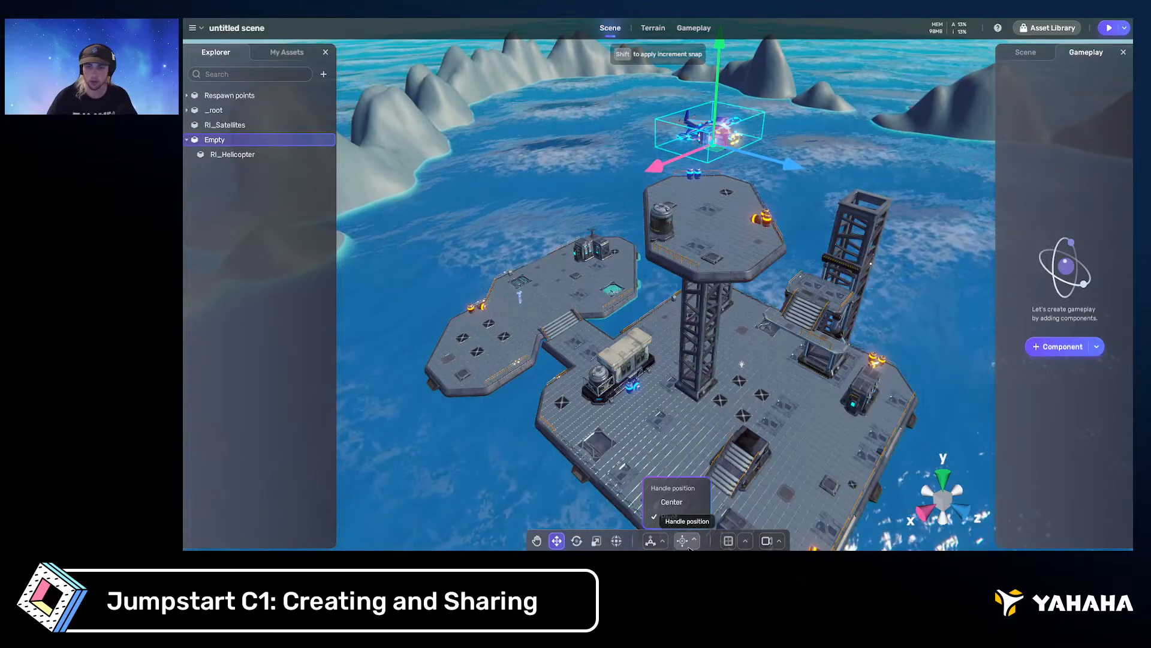
left_click(243, 157)
left_click(242, 157)
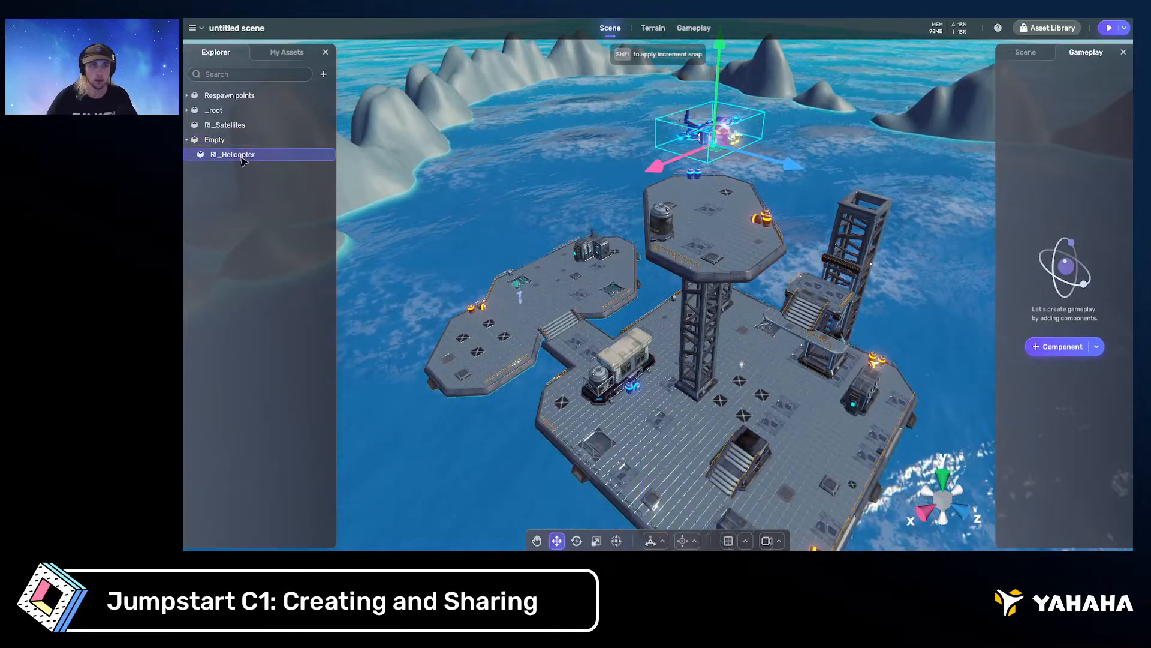
left_click_drag(243, 160, 240, 133)
left_click(239, 156)
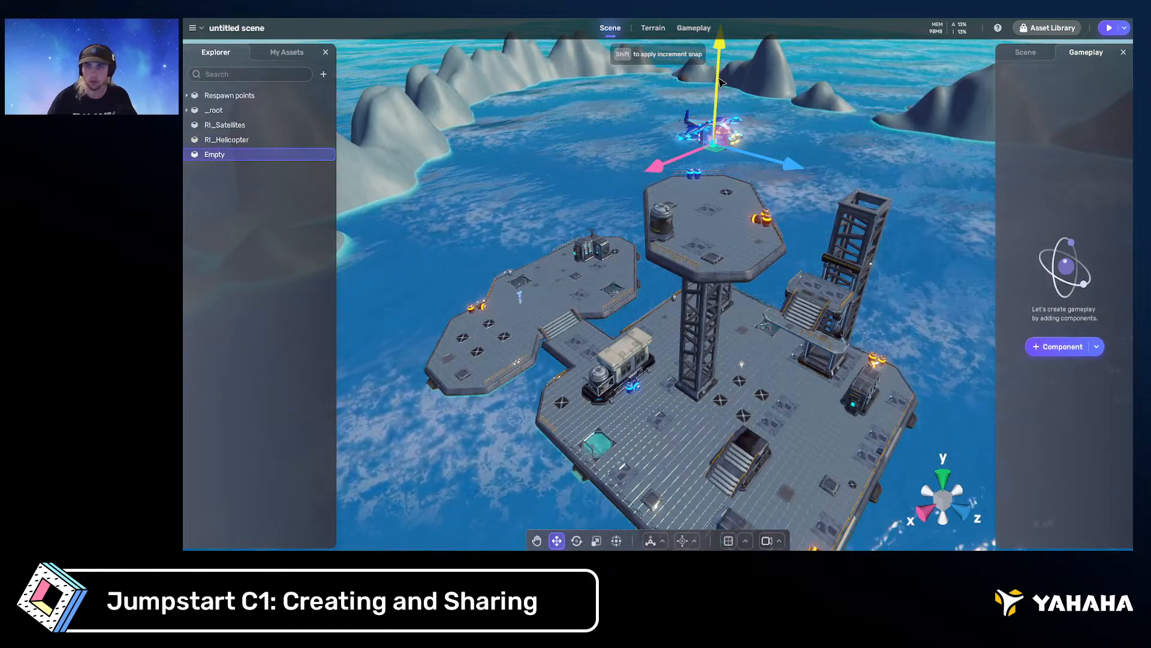
Offset the helicopter vertically above the empty object and nest it under that object
left_click(265, 143)
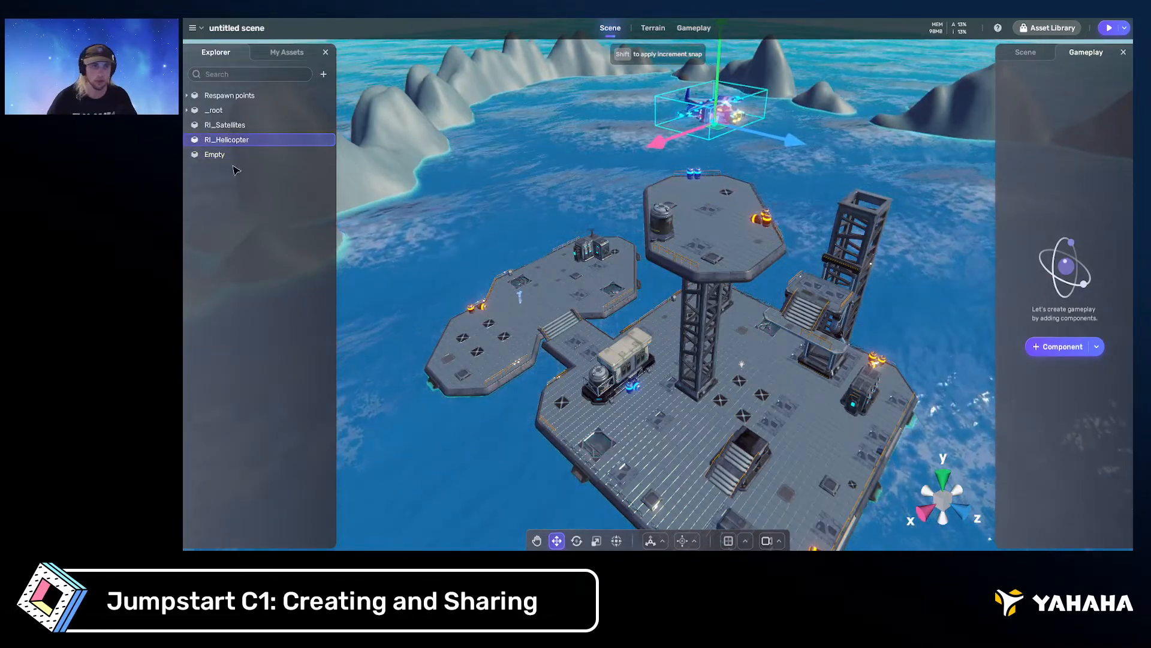
left_click(216, 157)
left_click_drag(231, 139, 238, 154)
left_click(223, 140)
right_click(228, 141)
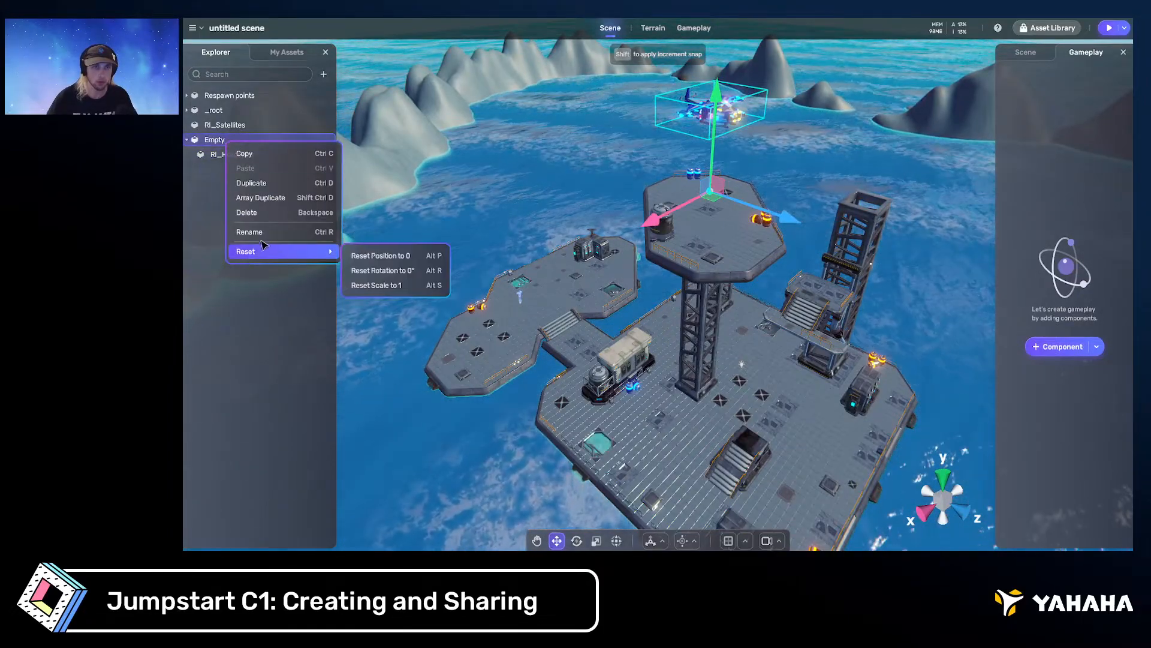
left_click(1057, 176)
Add Character and Behavior components to the helicopter's empty parent and set the behaviour mode to Patrol
left_click(1057, 351)
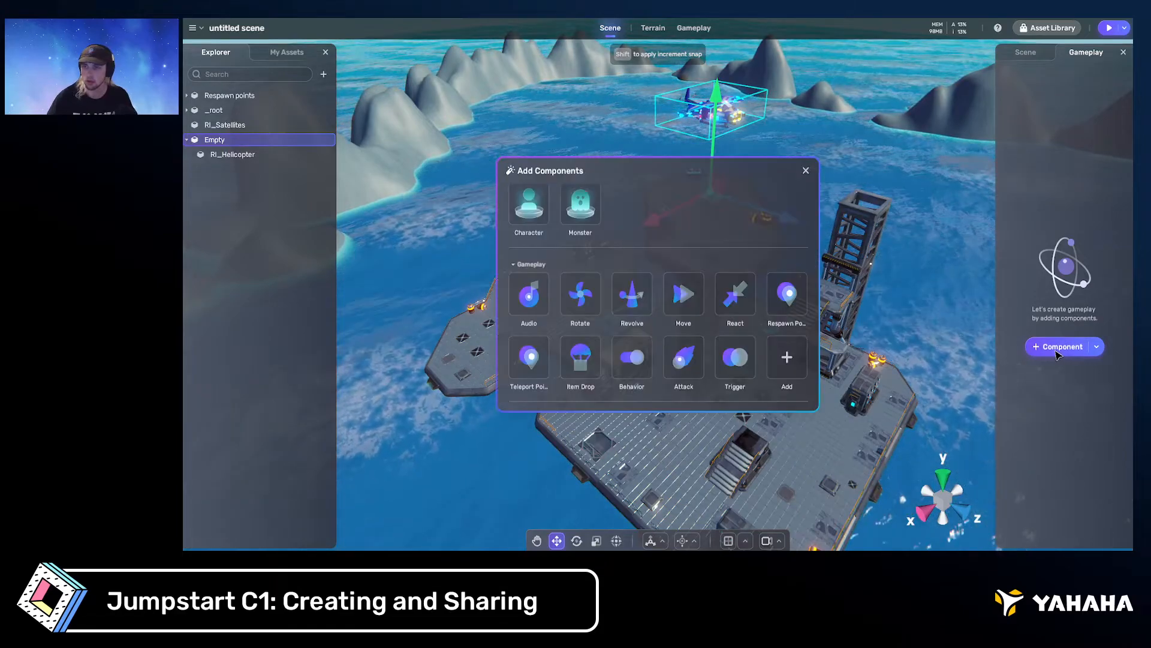
left_click(528, 204)
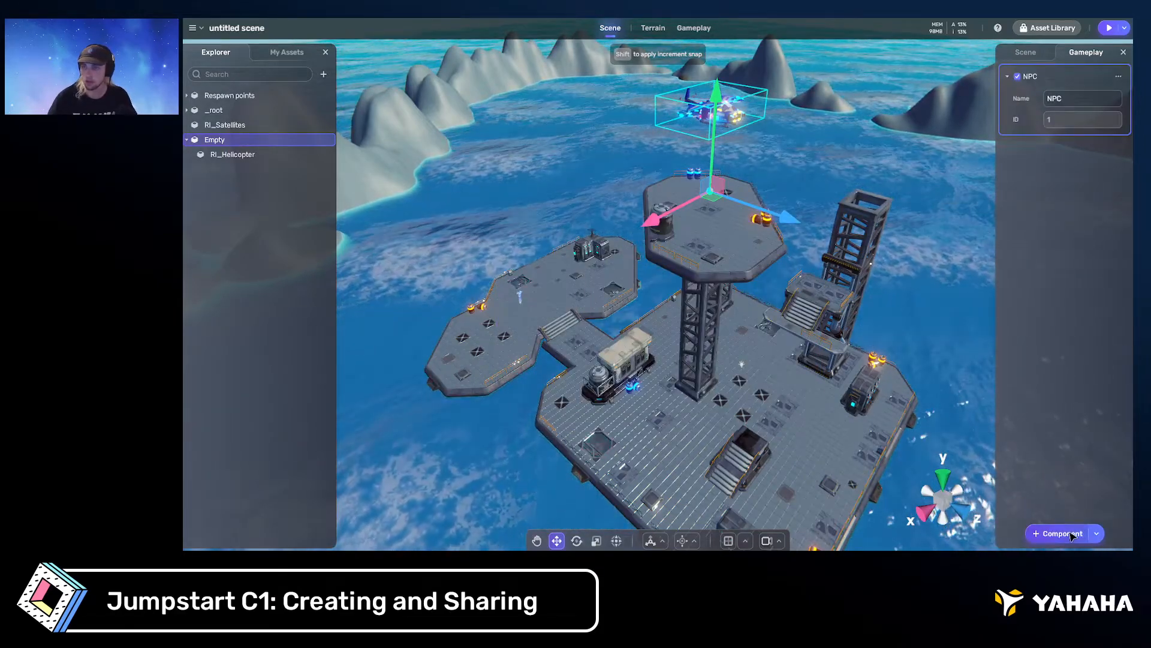
left_click(1058, 533)
left_click(633, 357)
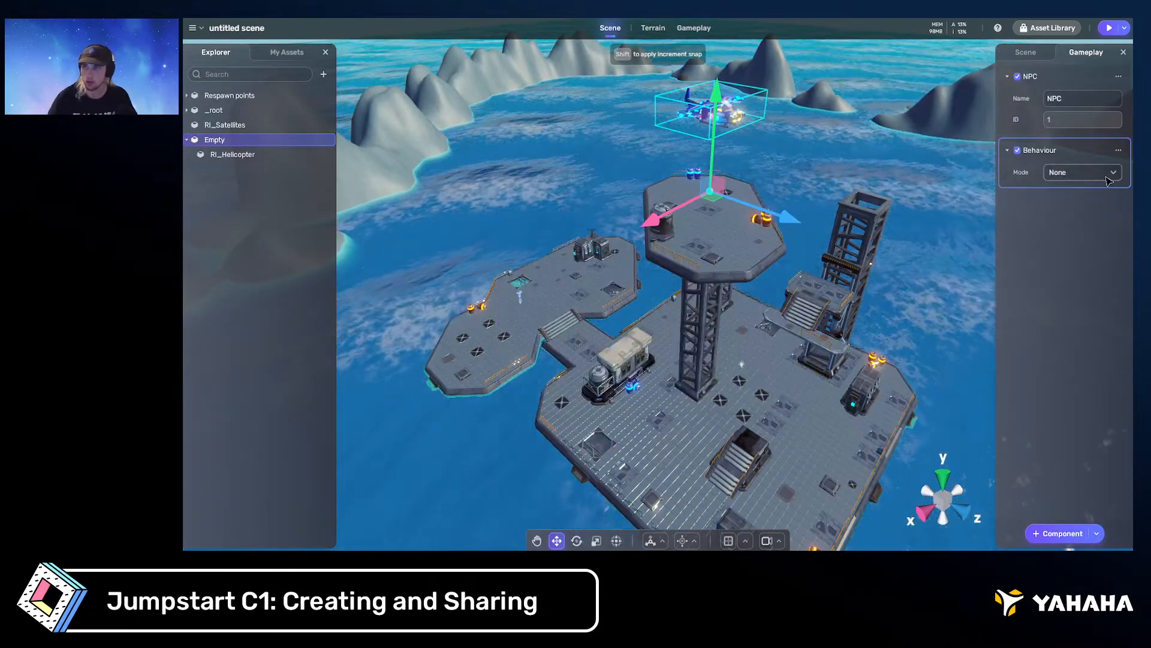
left_click(1087, 173)
left_click(1086, 209)
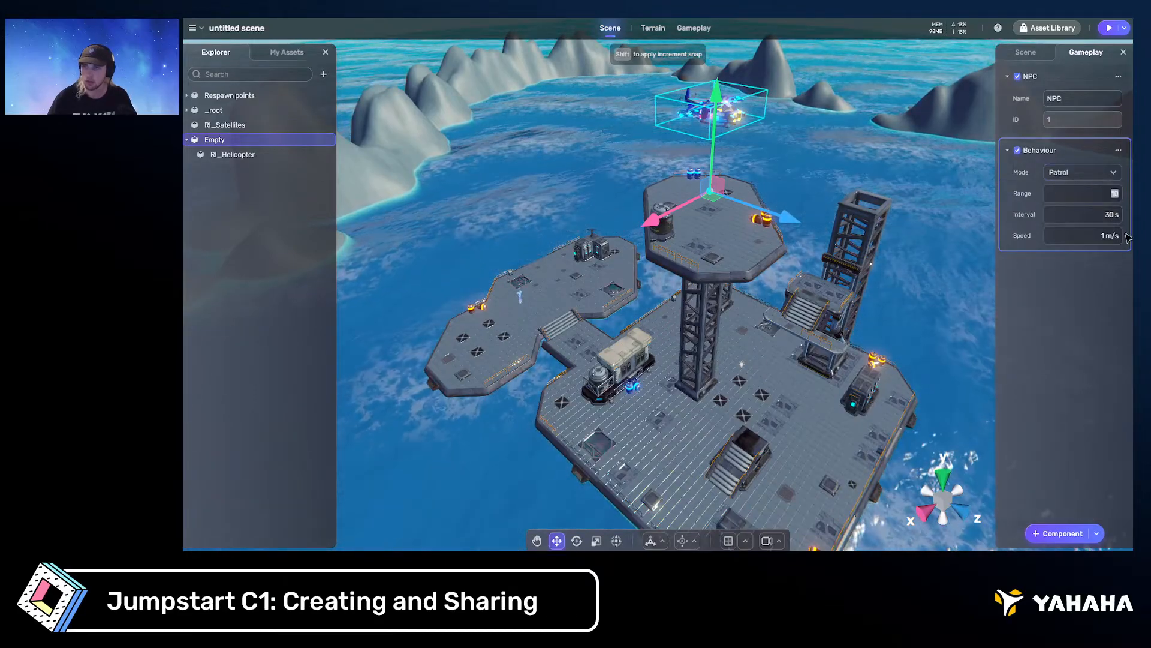
Set the empty parent's patrol range to 30 m, interval to 3 s and speed to 5 m/s
type("30")
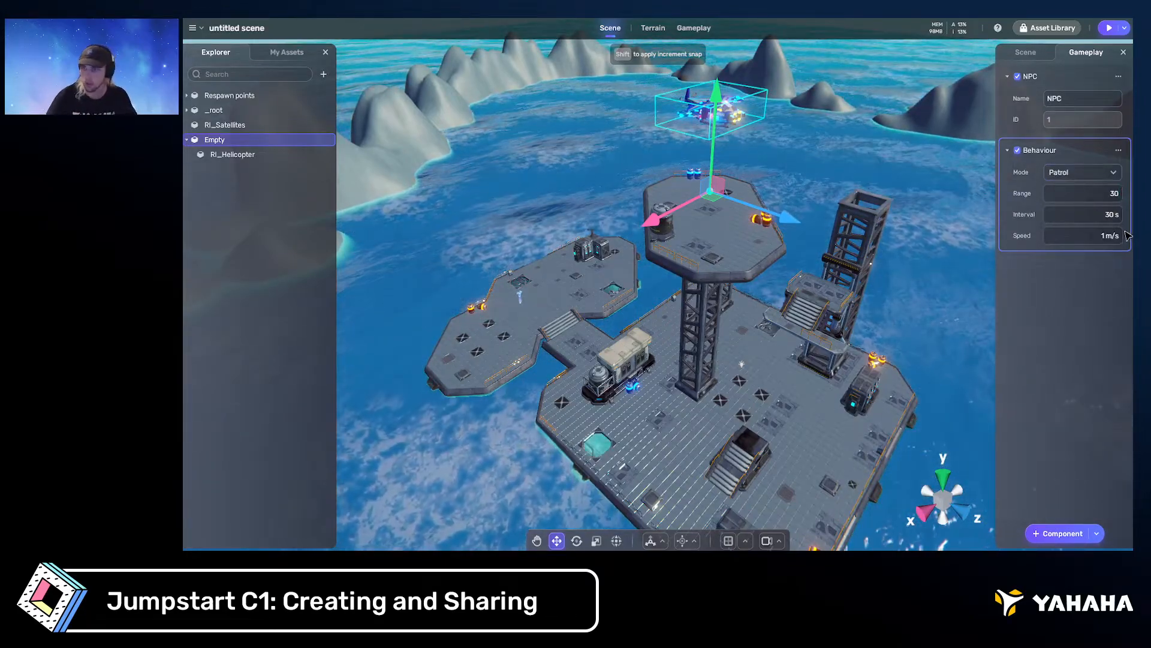
key("Tab")
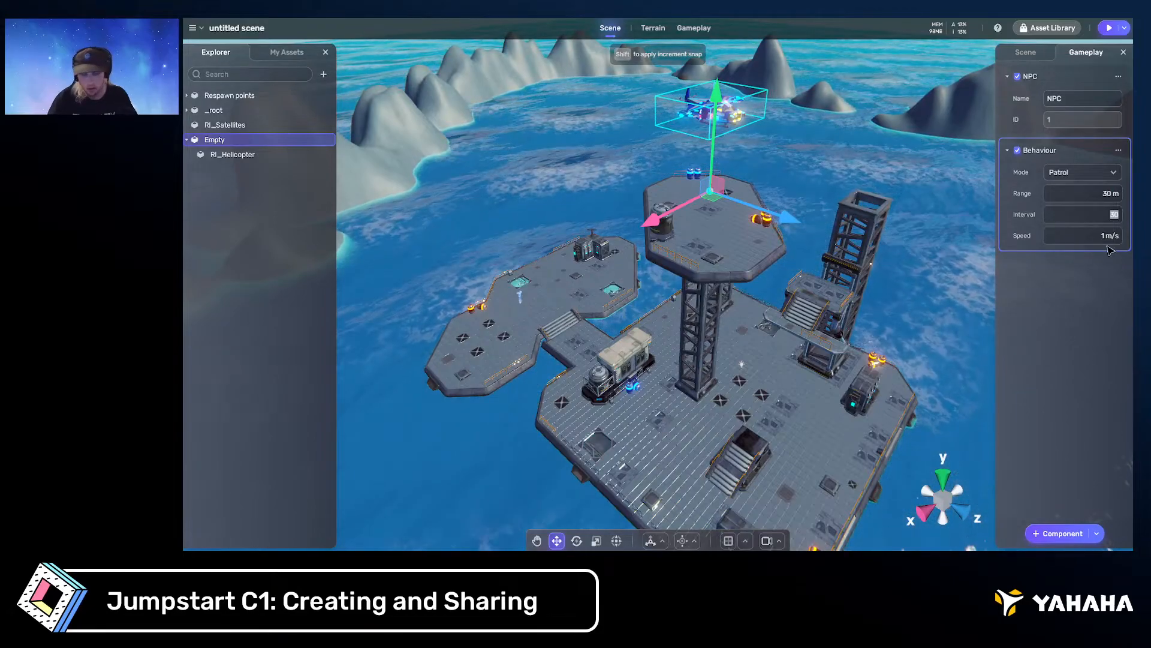
type("3")
key("Tab")
type("6")
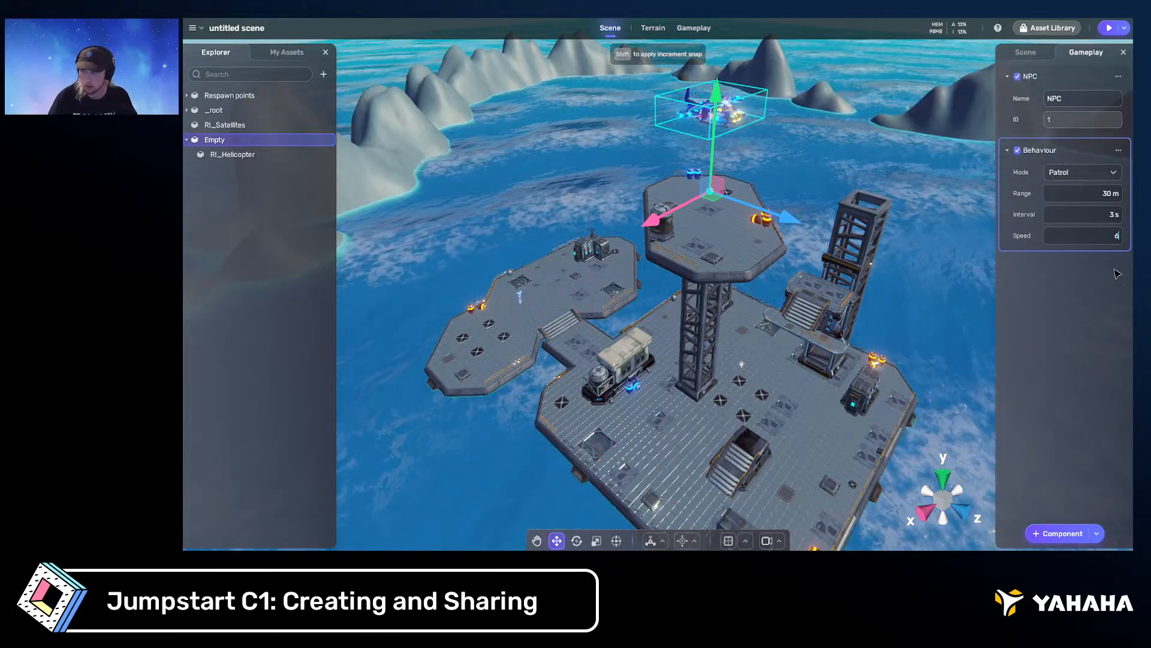
key("Return")
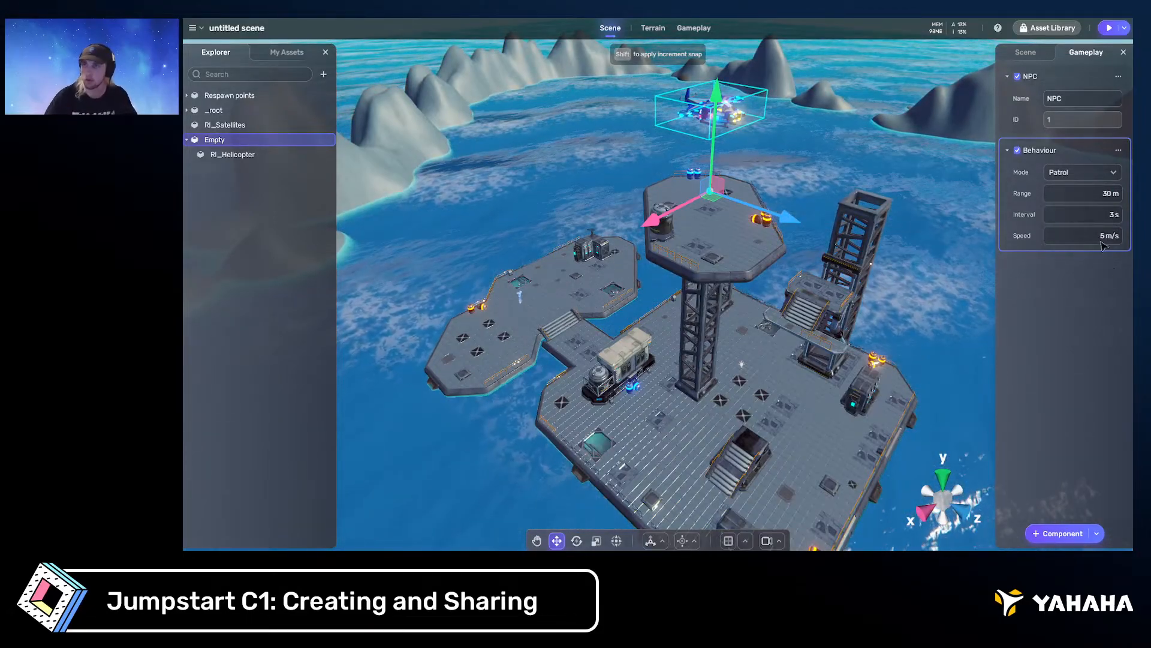
Playtest the scene and move the avatar across the platform to observe the helicopter's patrol
left_click(1111, 28)
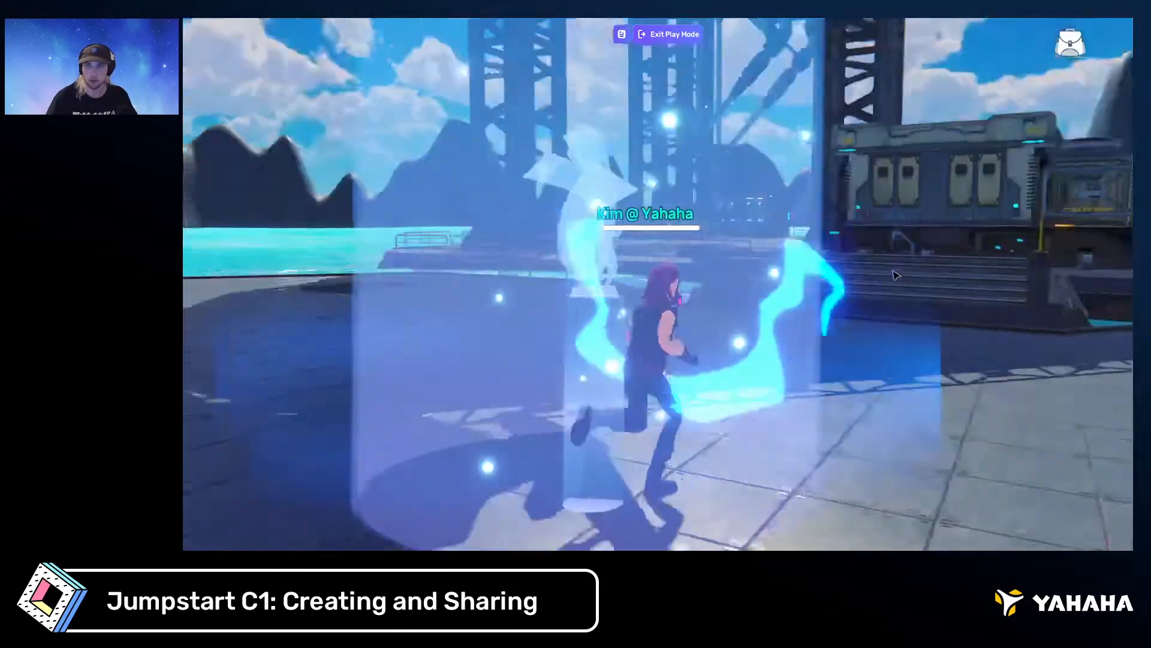
left_click_drag(896, 275, 883, 139)
key("s")
key("a")
key("w")
key("space")
key("d")
key("a")
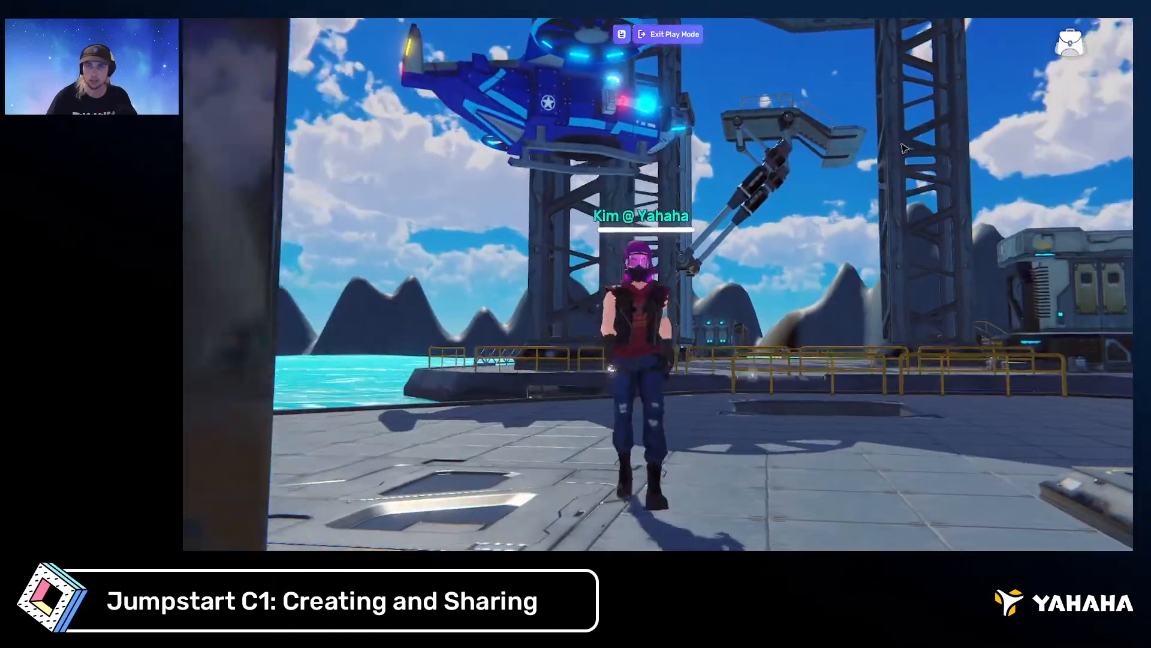
key("d")
right_click_drag(904, 149, 887, 157)
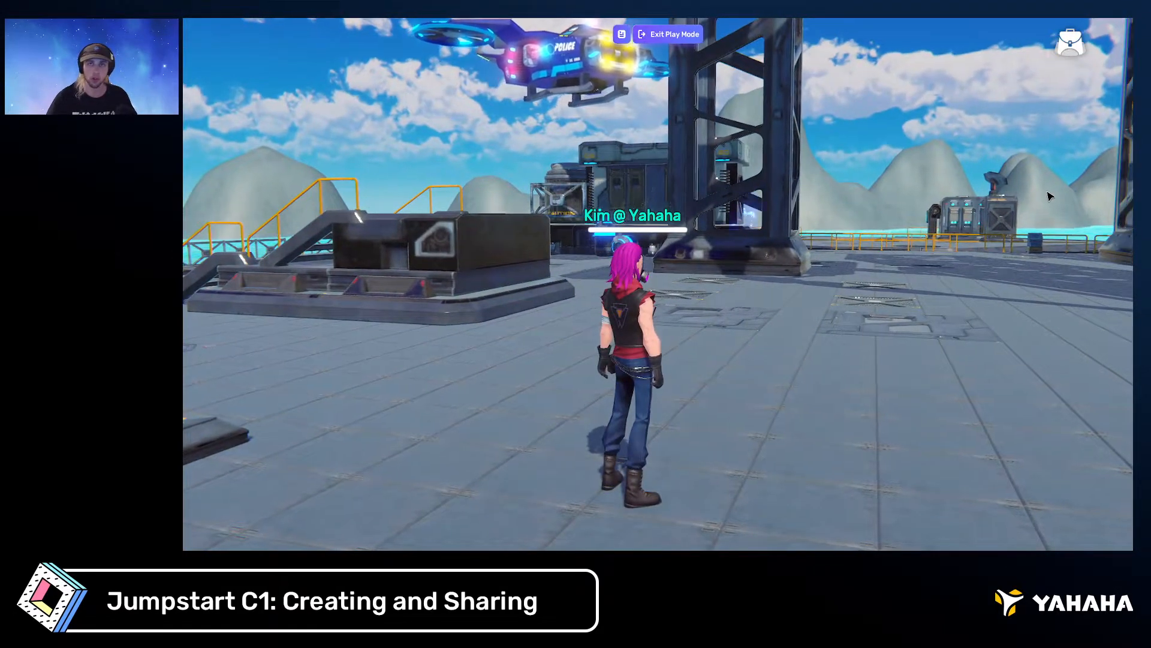
Run the avatar back and forth beneath the patrolling helicopter, then exit play mode
key("d")
key("s")
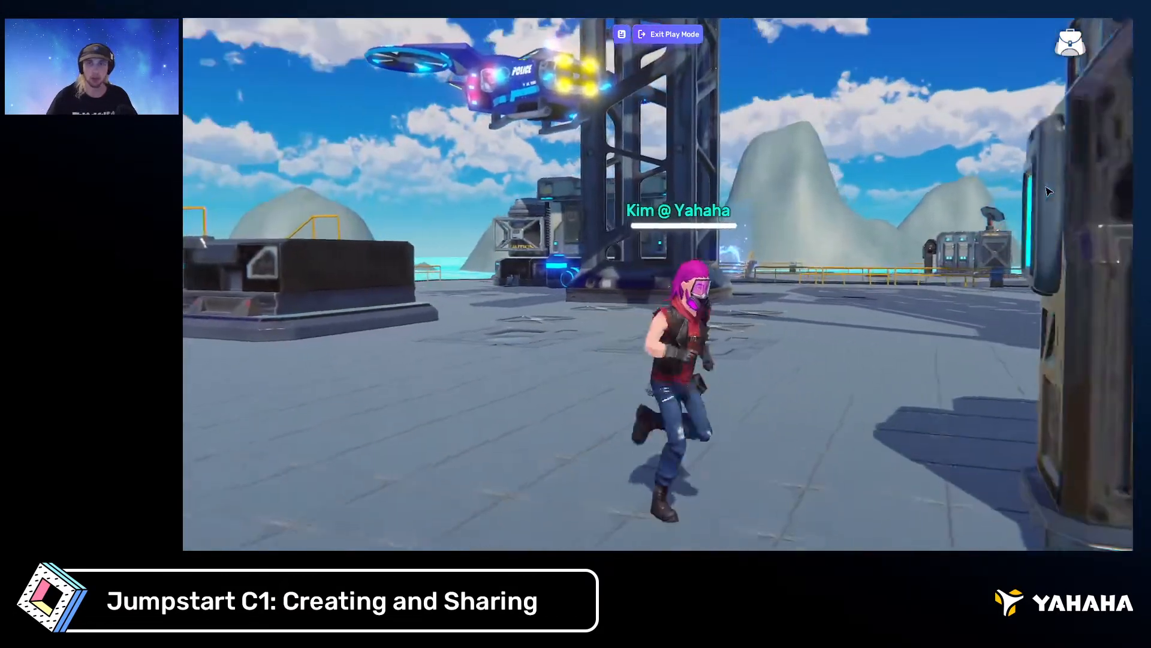
key("a")
key("w")
key("a")
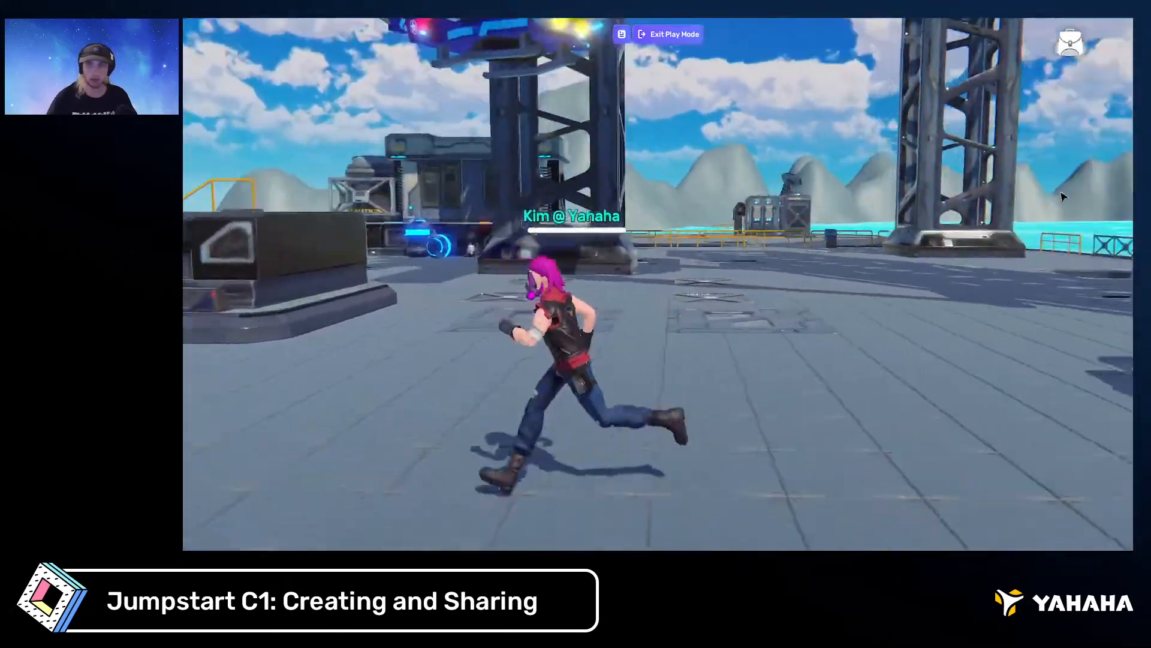
key("s")
key("w")
key("d")
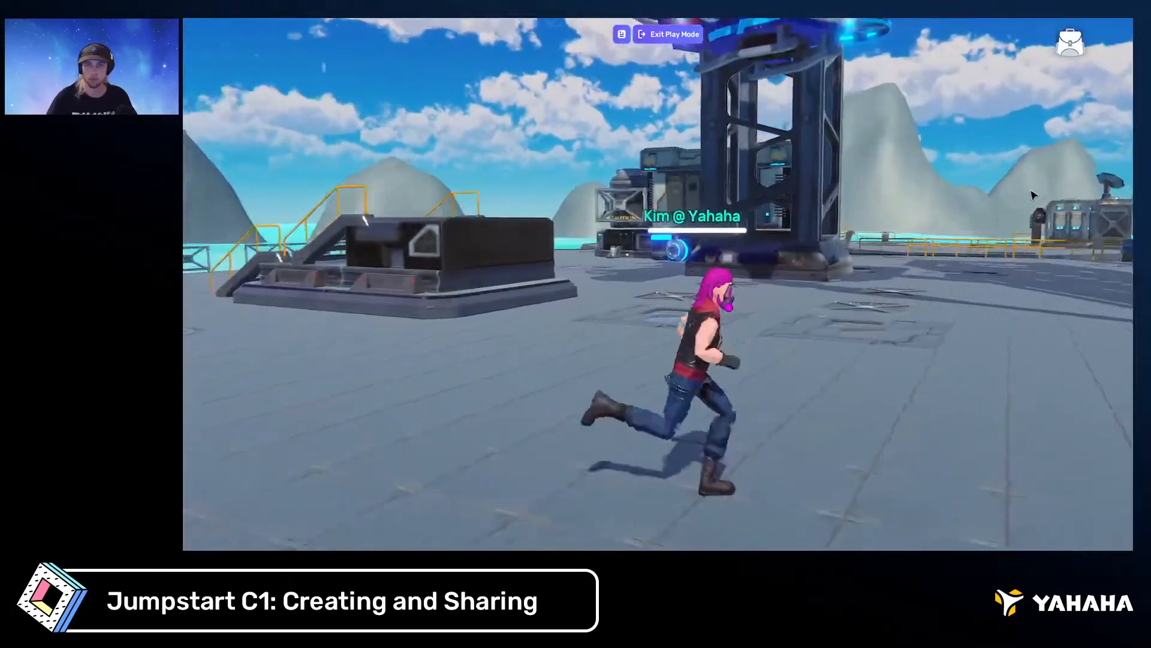
key("w")
key("a")
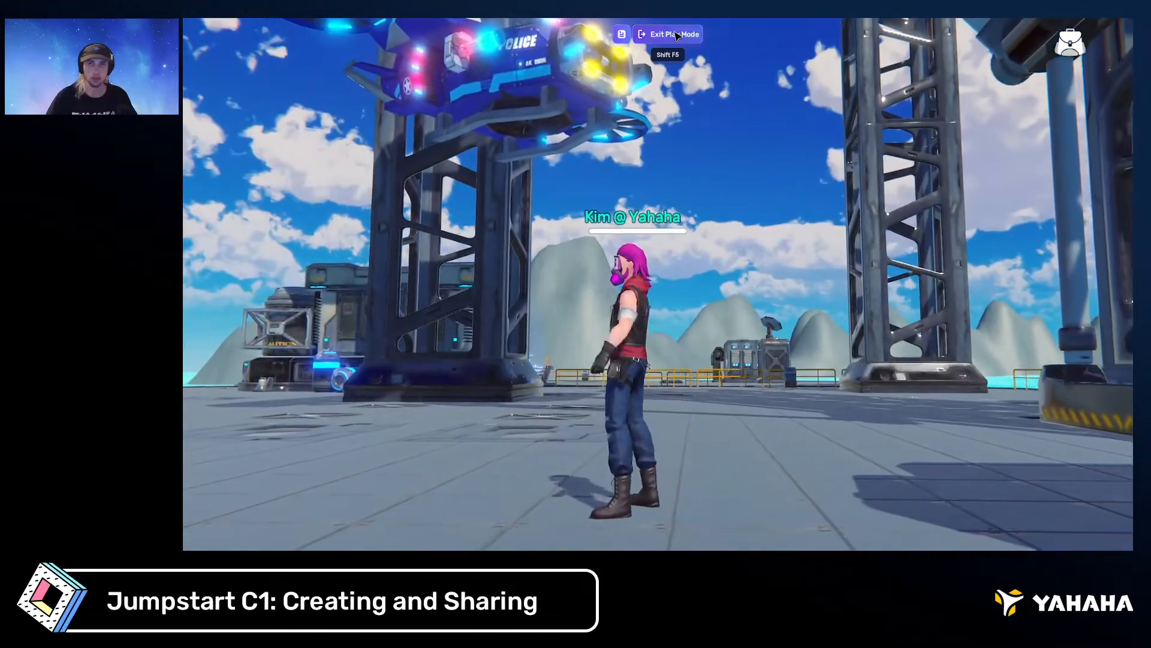
left_click(667, 36)
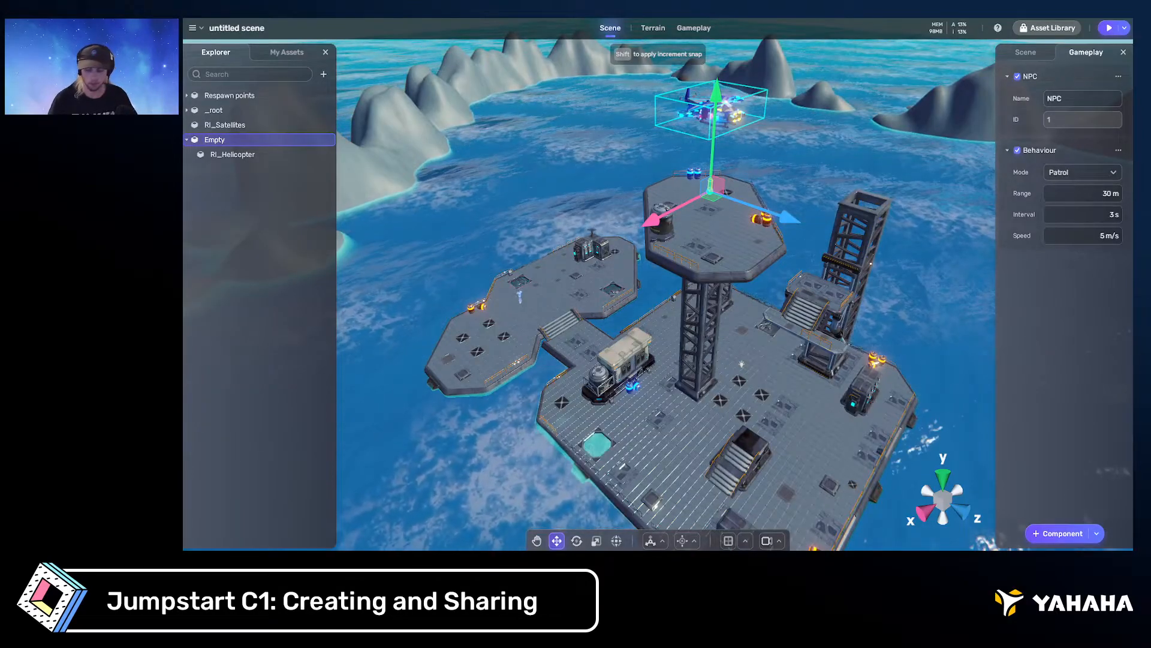
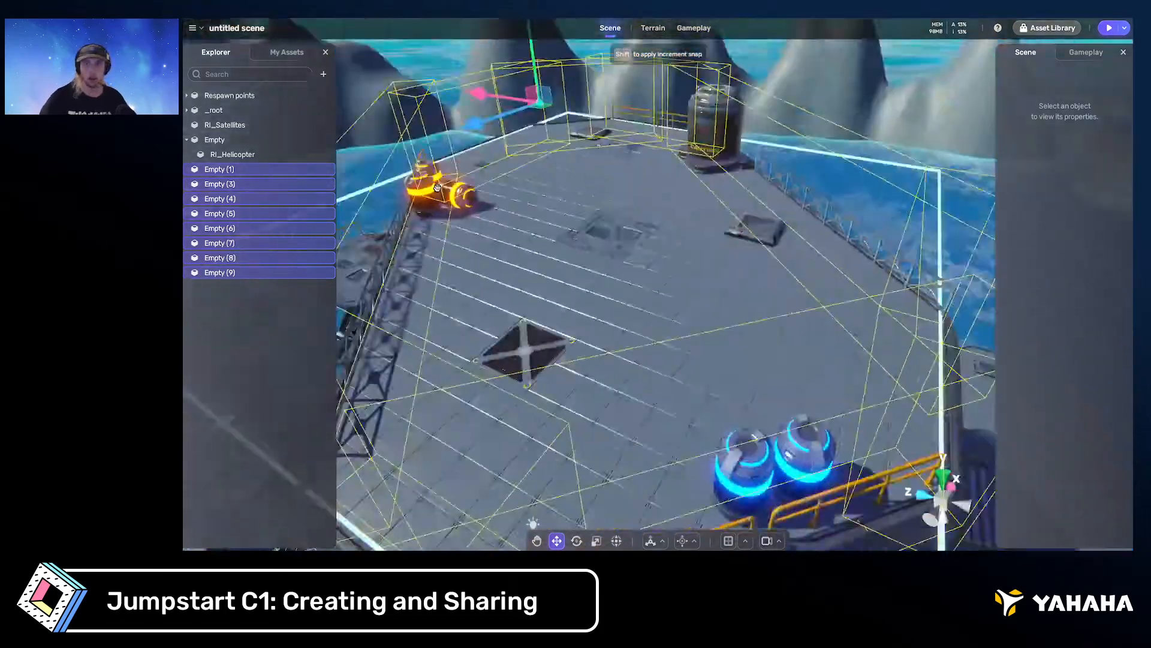
Clear the selection in the scene, switch to the Yahaha hub and browse the community games available to play
left_click(827, 120)
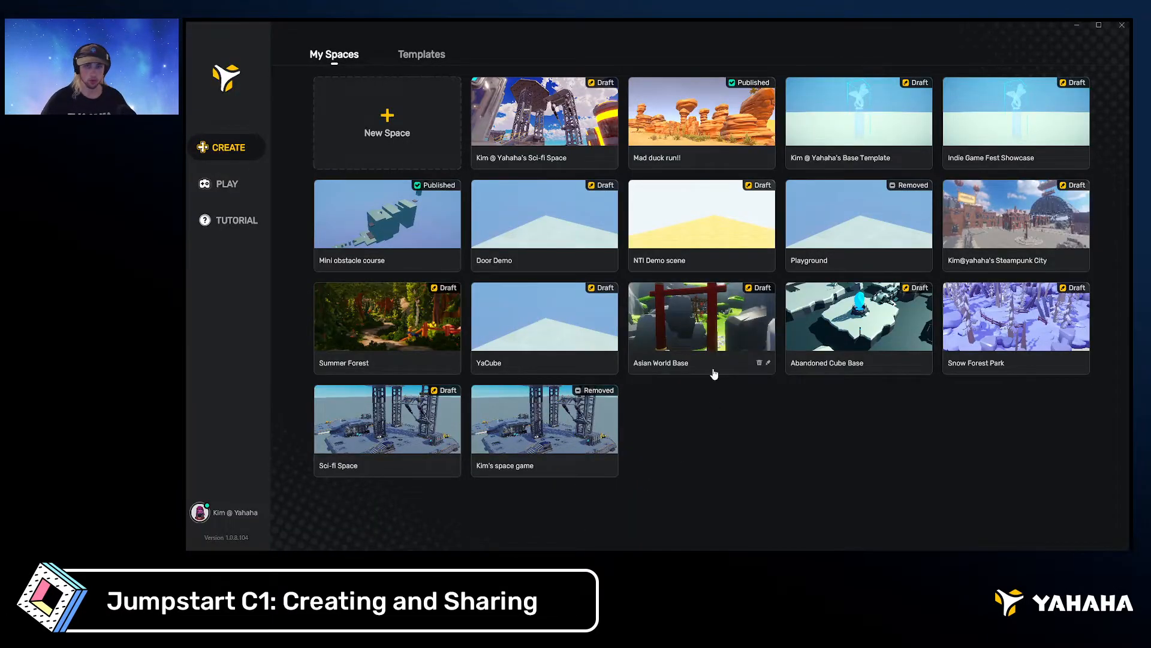
left_click(247, 189)
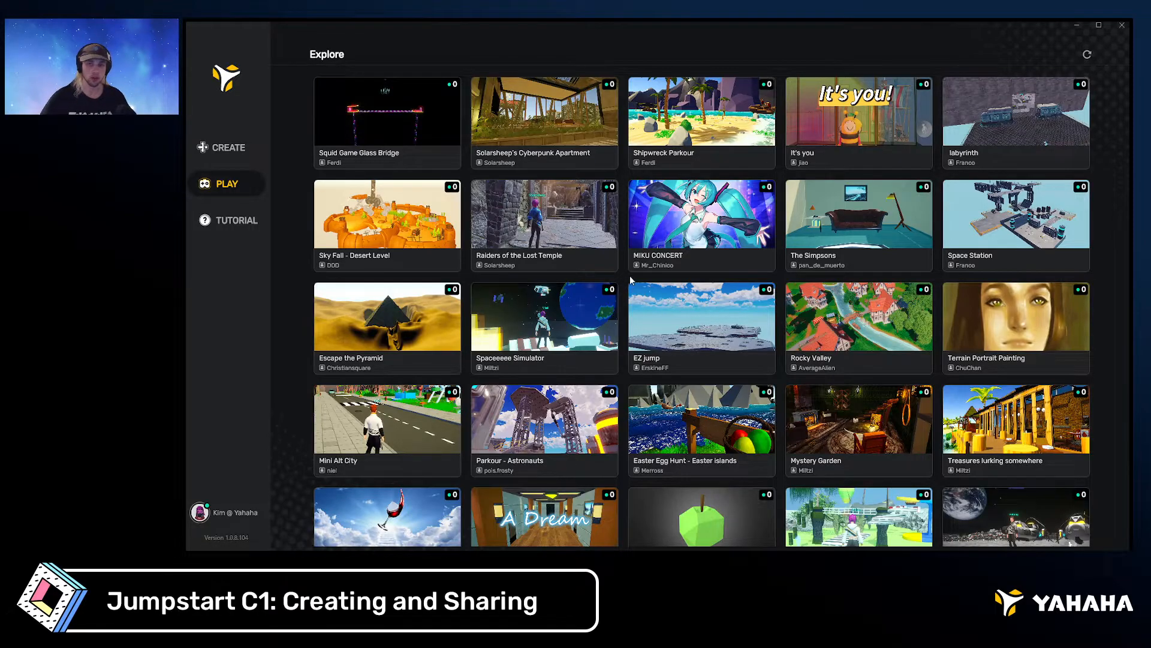
scroll(630, 275, "down", 5)
scroll(624, 278, "down", 2)
scroll(625, 278, "up", 5)
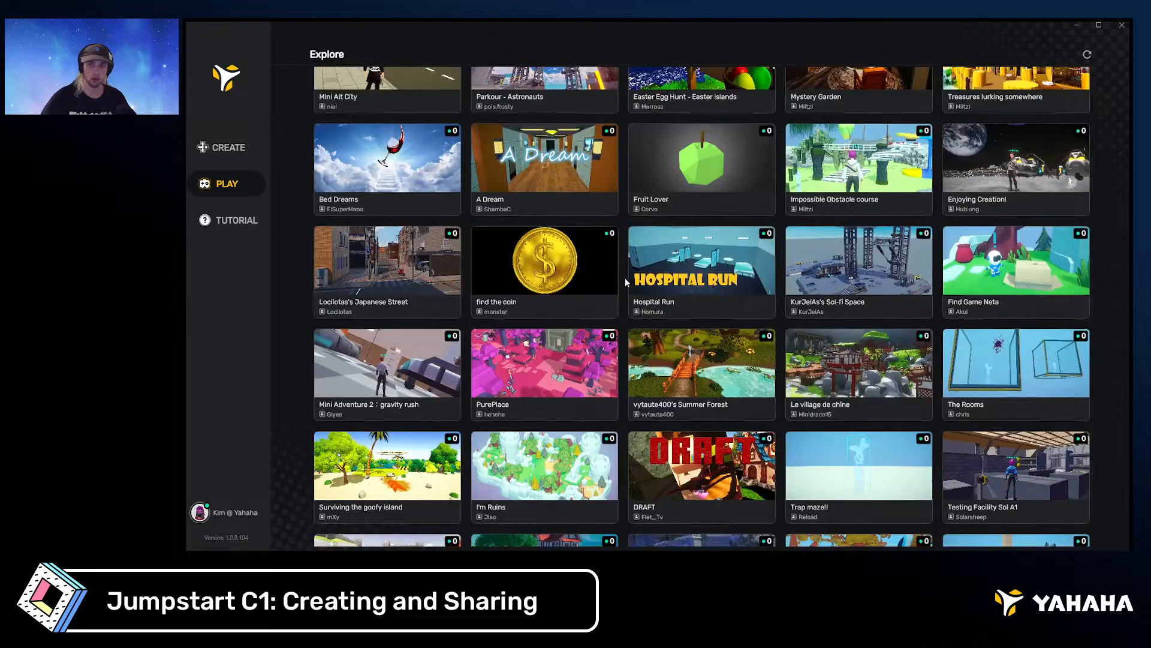
scroll(624, 288, "up", 2)
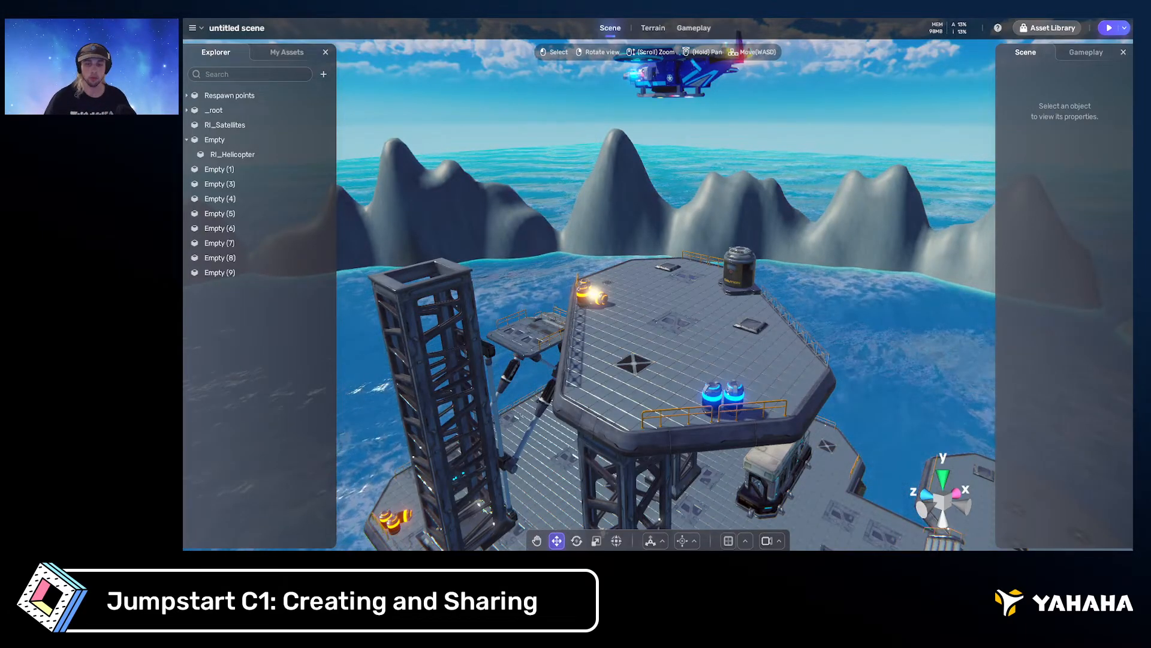
scroll(787, 342, "up", 4)
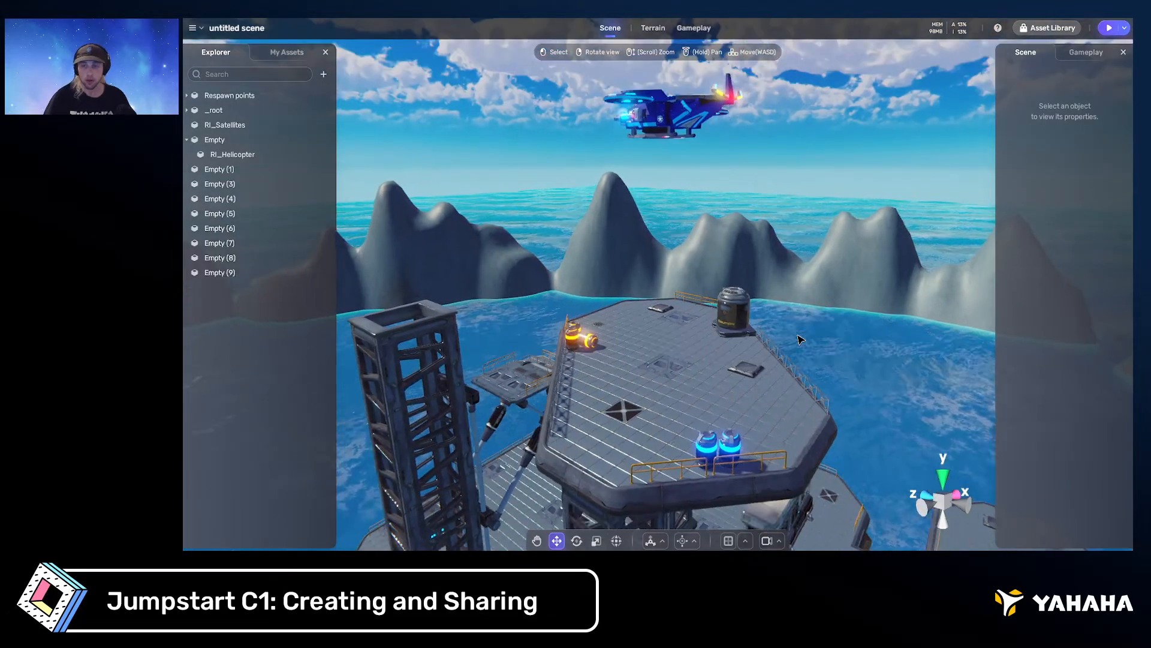
right_click_drag(786, 342, 747, 333)
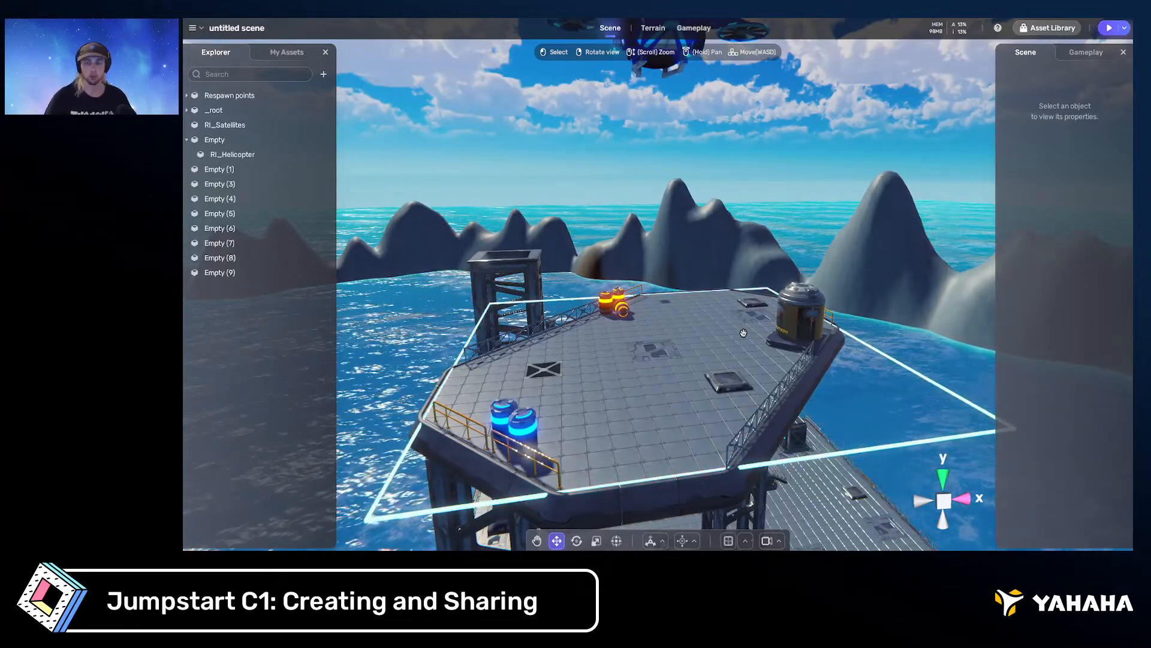
right_click_drag(743, 332, 716, 321)
key("w")
key("s")
key("a")
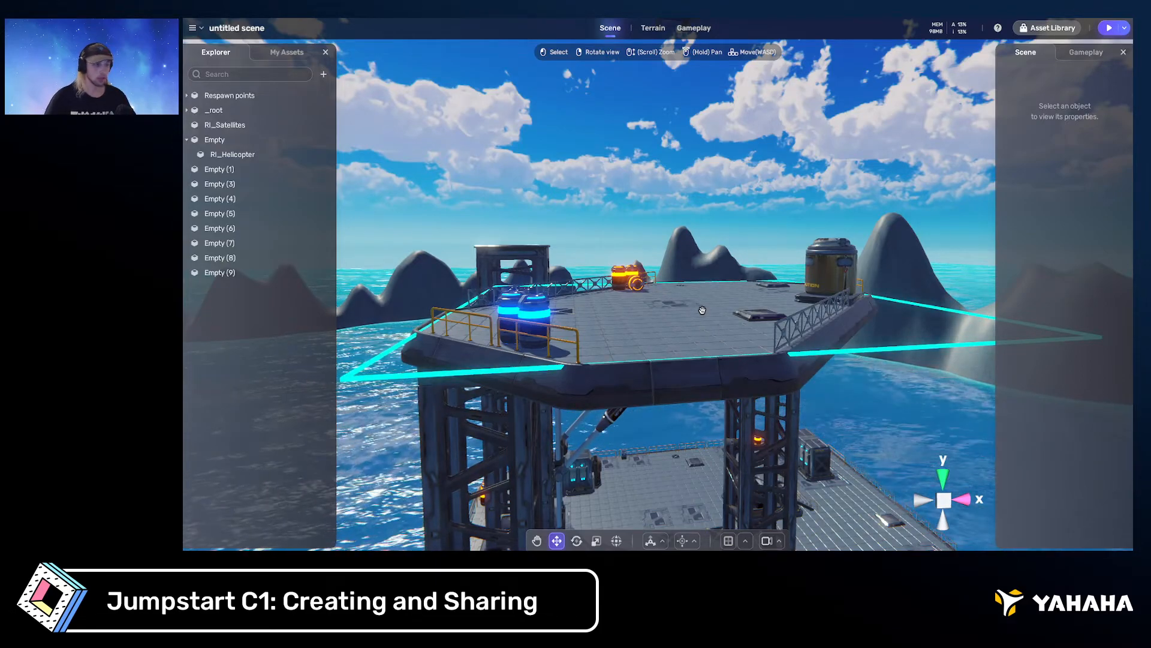
right_click_drag(703, 310, 703, 305)
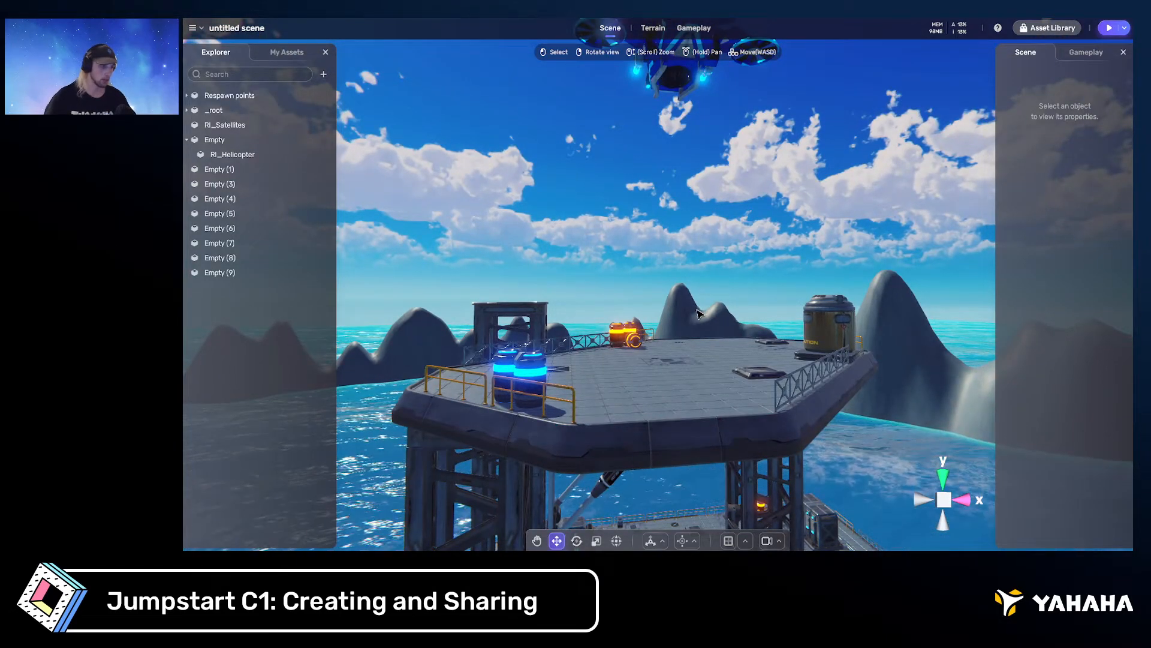
right_click_drag(695, 280, 696, 279)
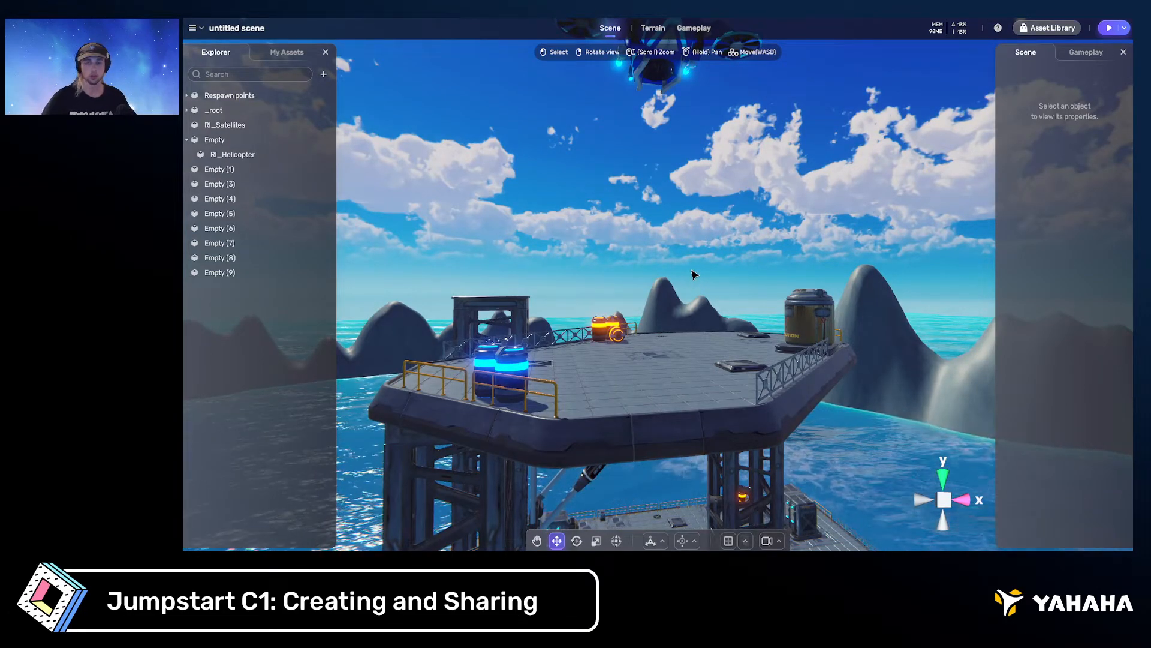
right_click_drag(694, 274, 662, 251)
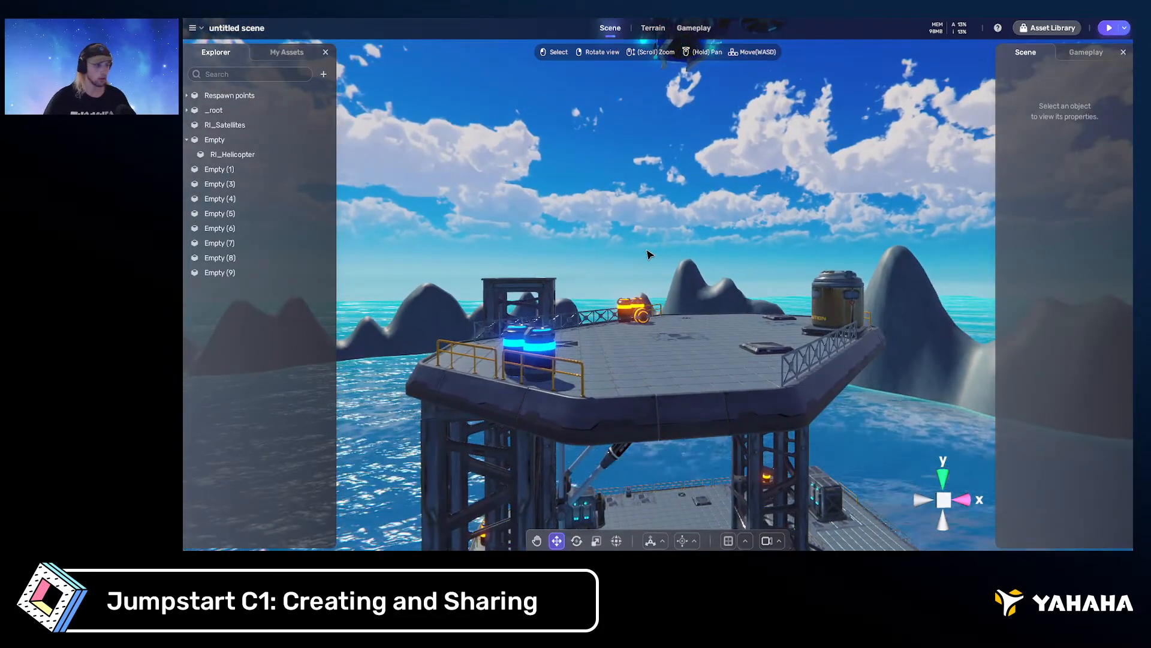
mouse_move(648, 252)
right_mouse_down()
mouse_move(664, 256)
mouse_move(631, 255)
right_mouse_up()
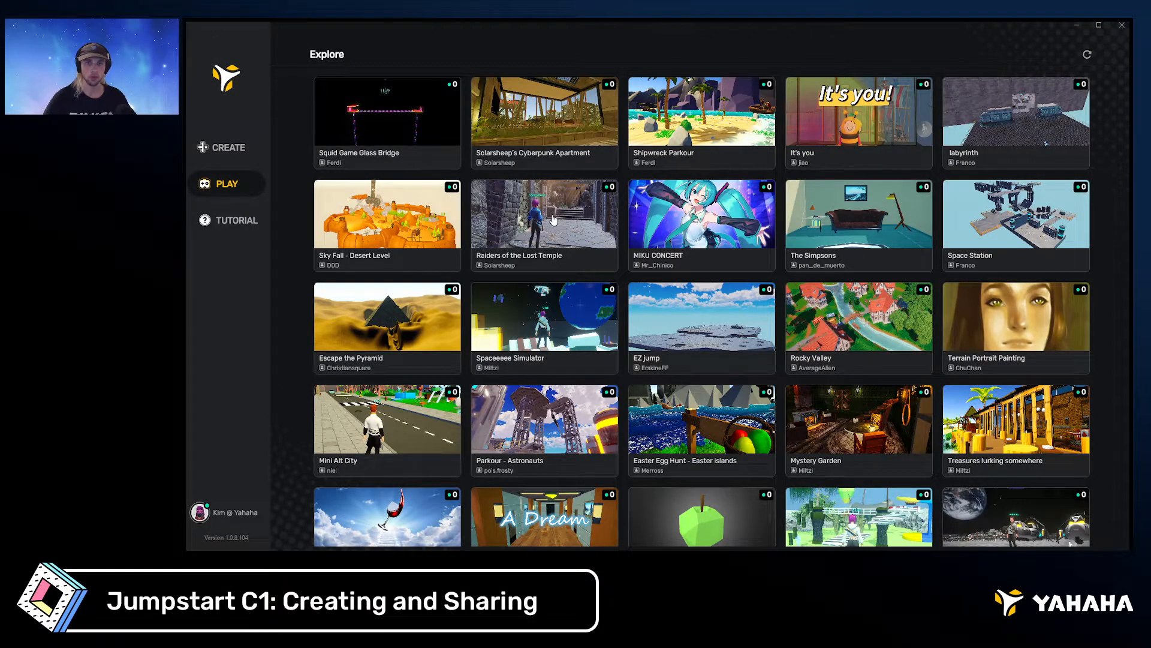
Switch to the Yahaha hub's own created spaces and open the details page of the draft sci-fi space
left_click(251, 149)
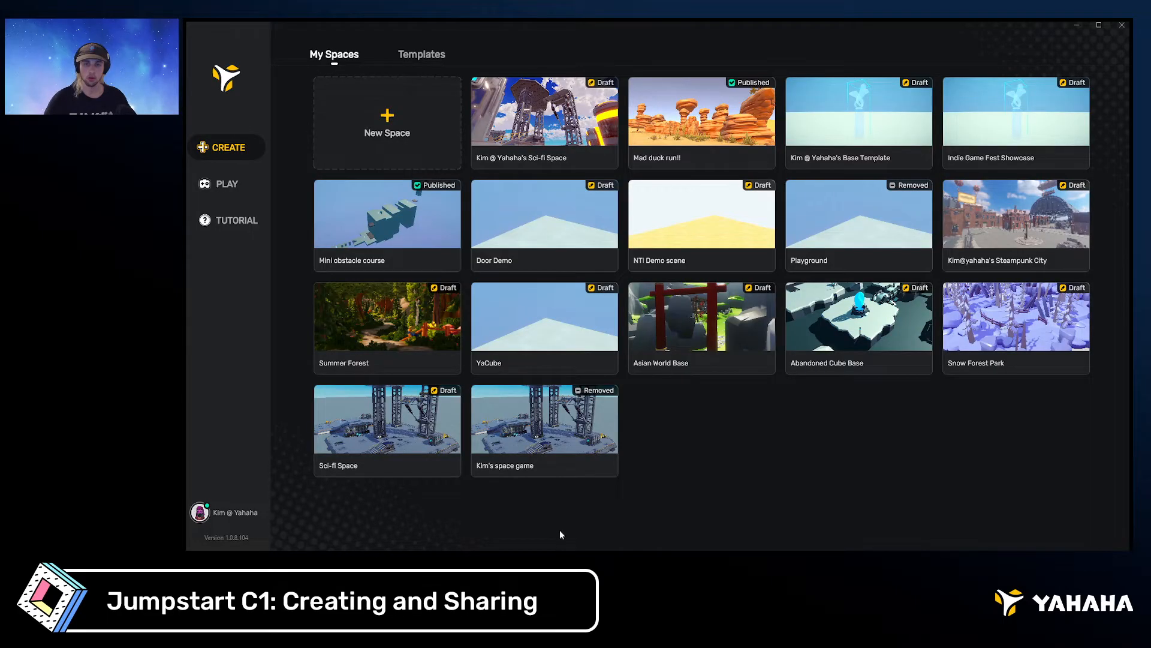
left_click(548, 126)
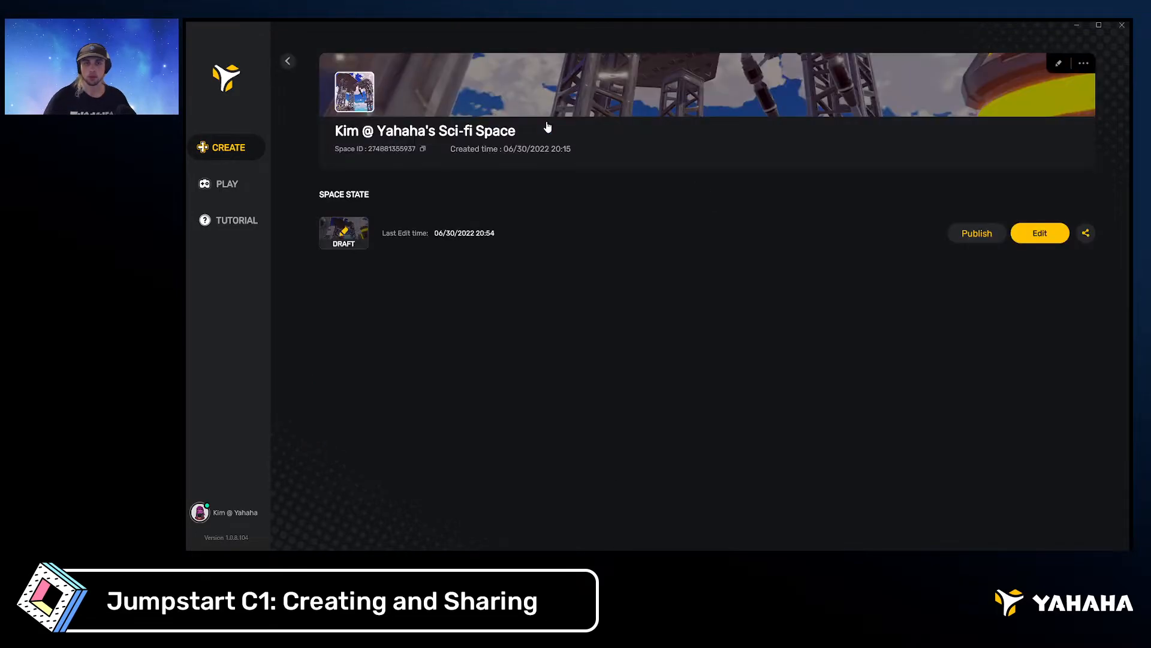
left_click(295, 63)
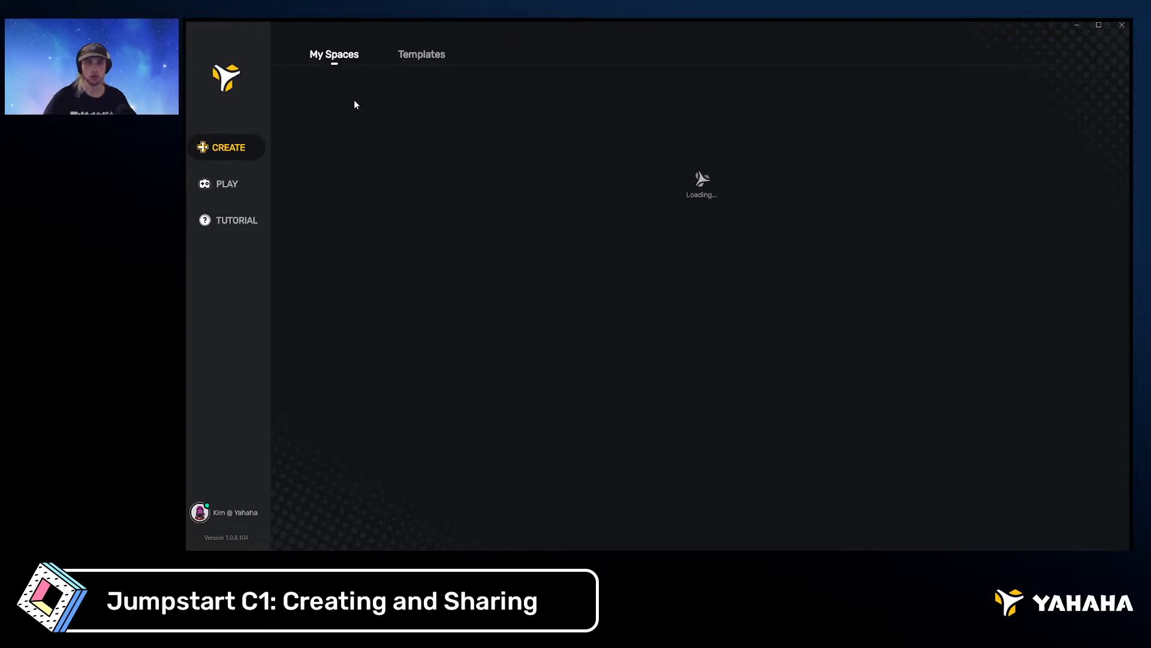
left_click(552, 122)
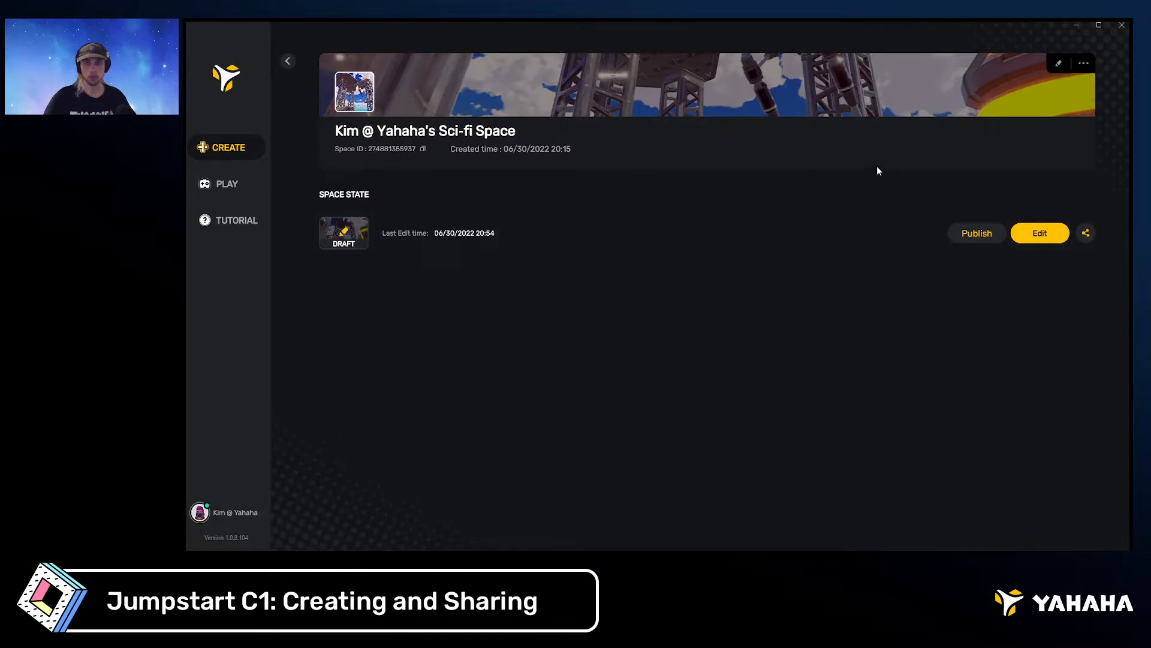
Rename the space to "Jumpstart Space Float Base", save the space info and close it
left_click(1060, 69)
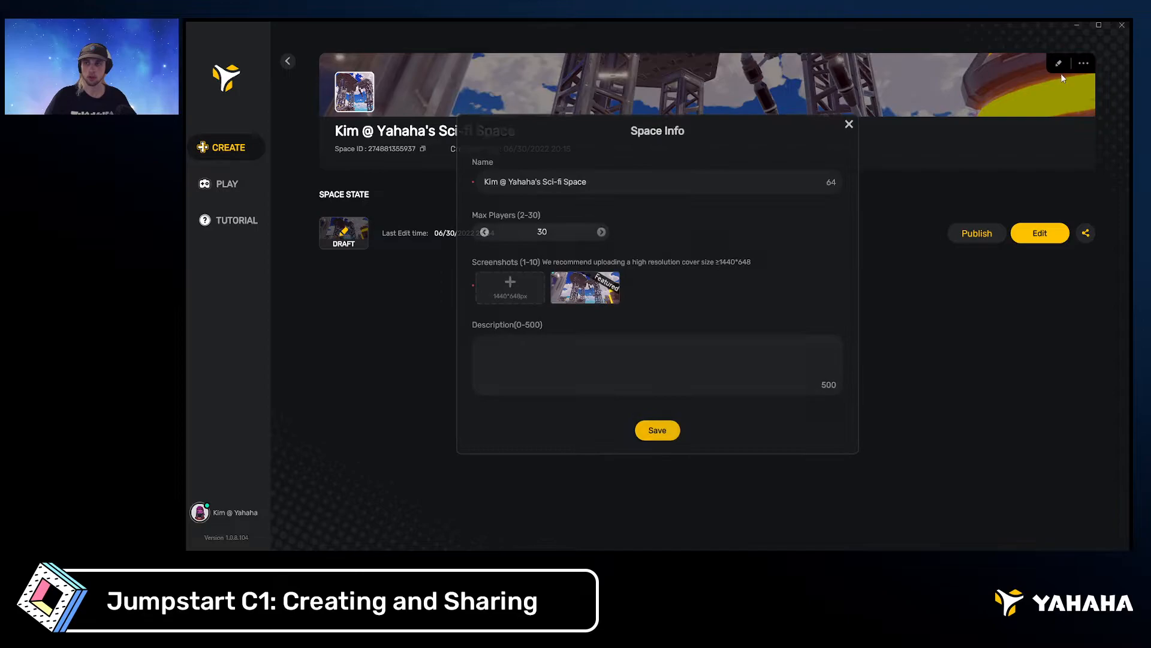
left_click(649, 183)
left_click_drag(616, 185, 468, 187)
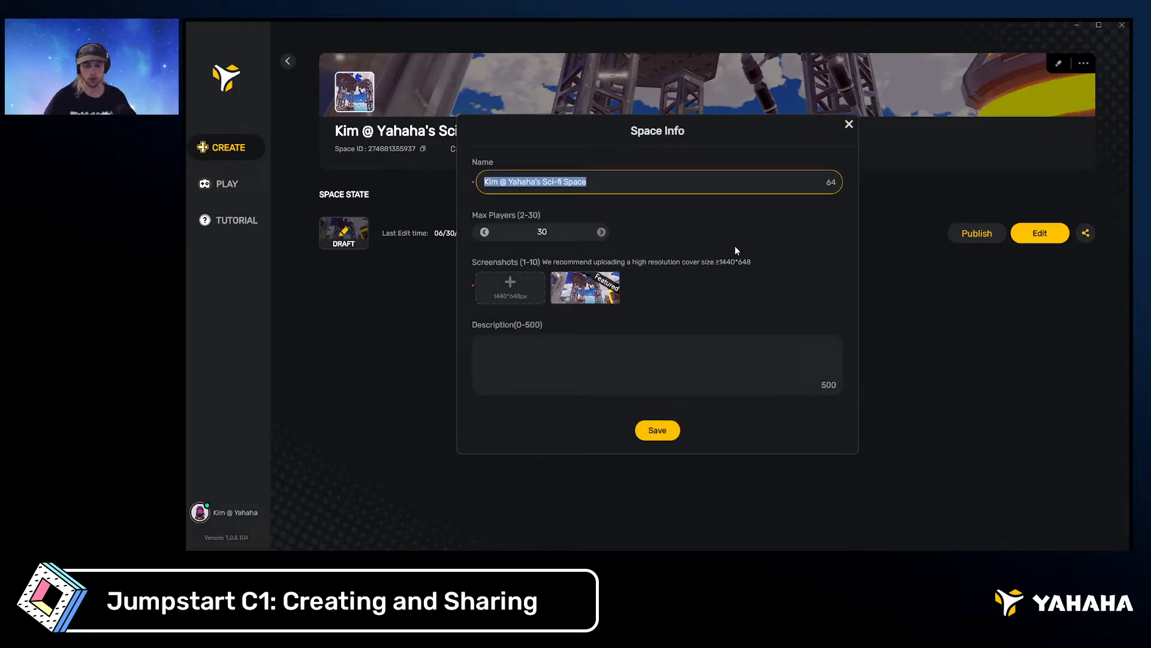
type("Jump")
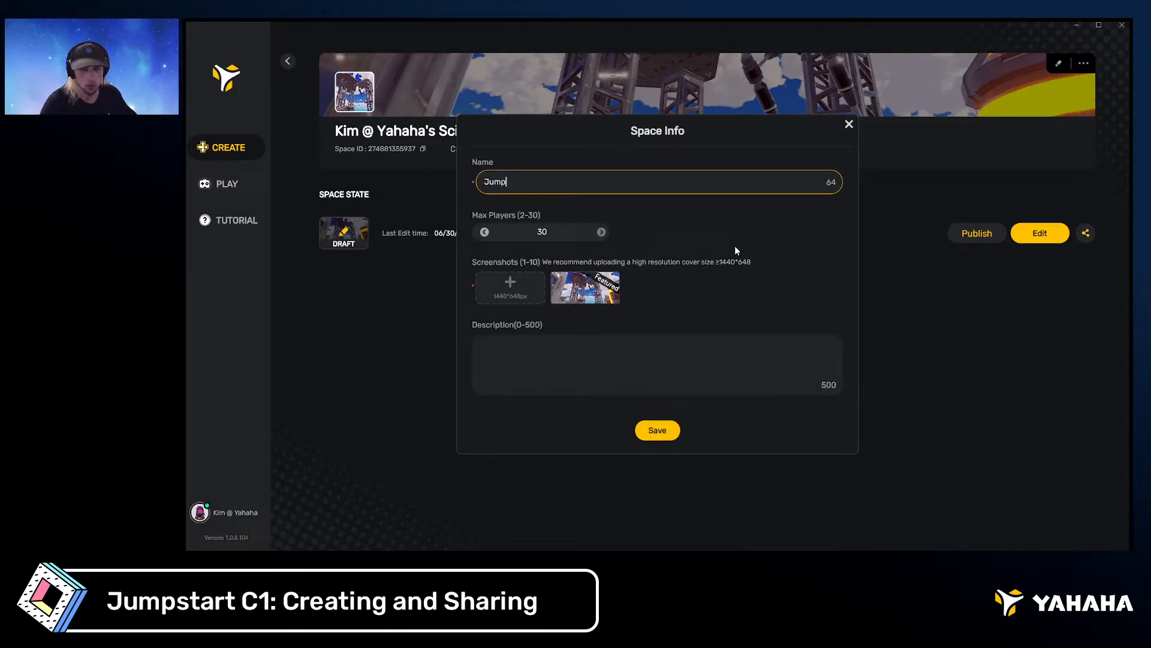
type("staar")
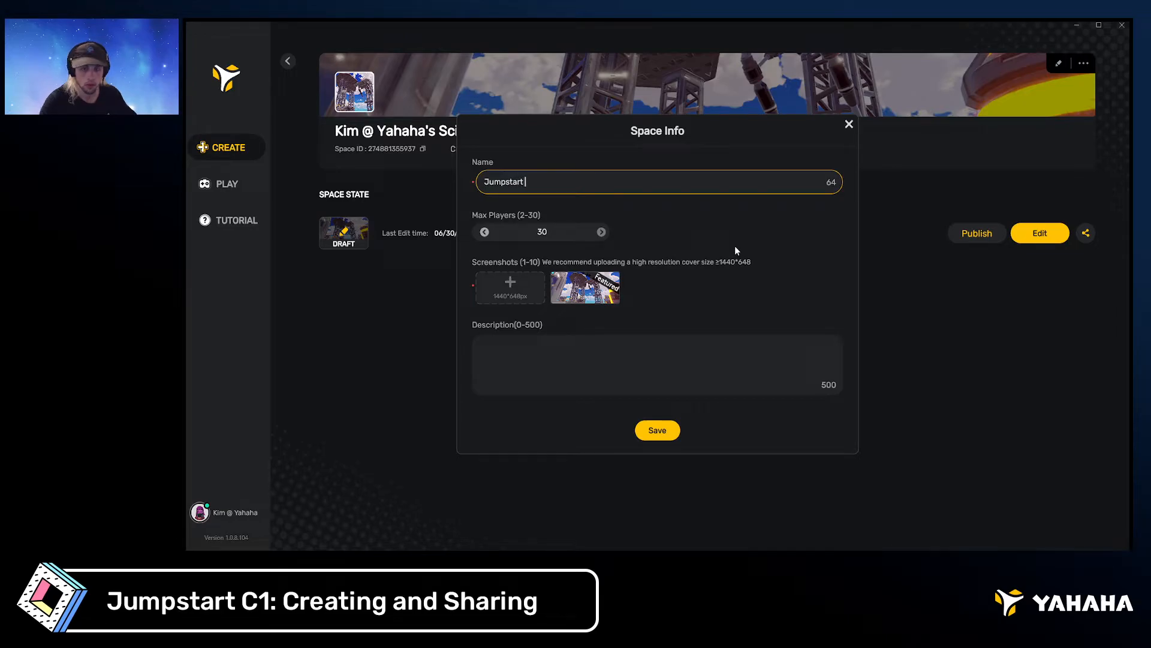
type("t Space Float Base")
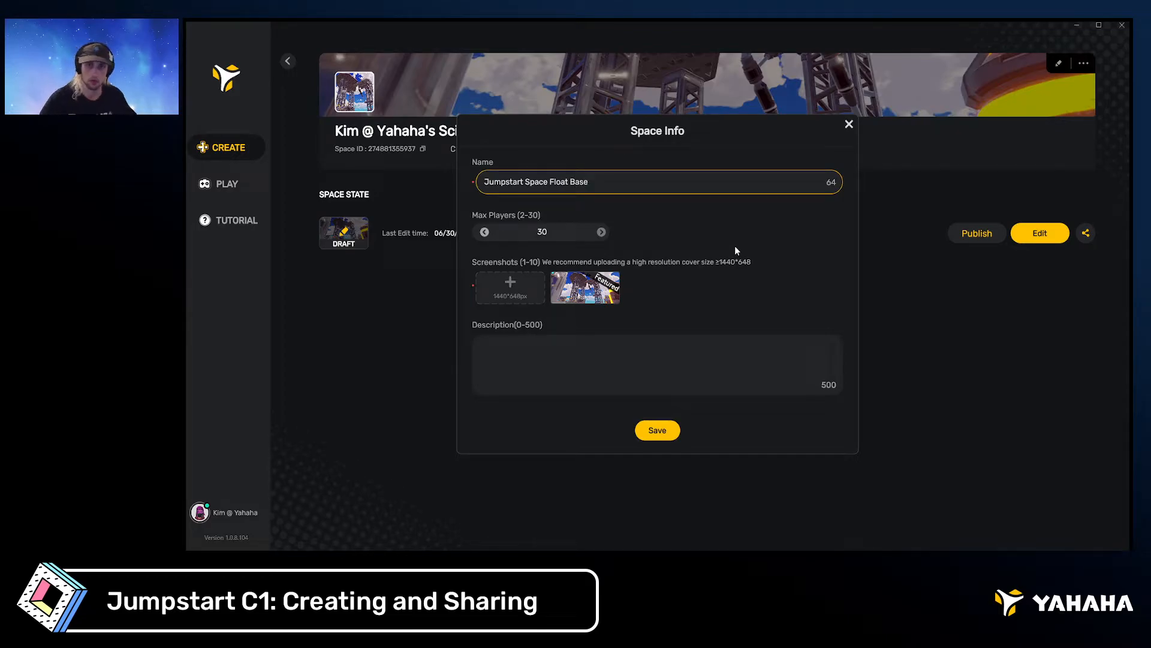
left_click(730, 247)
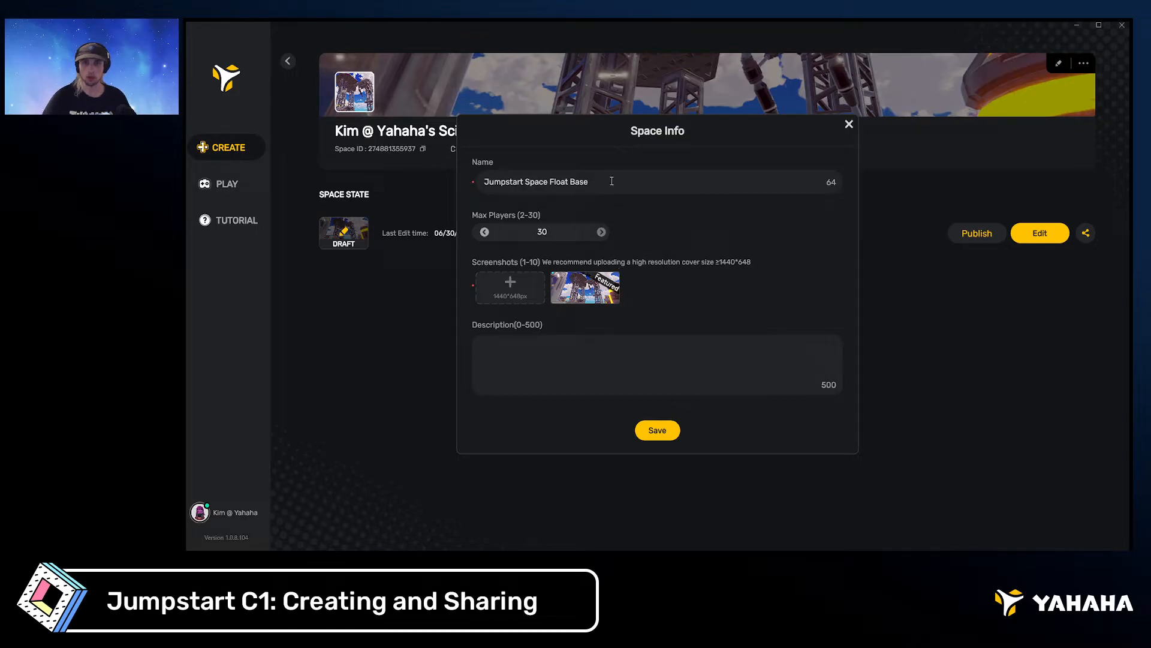
left_click(660, 431)
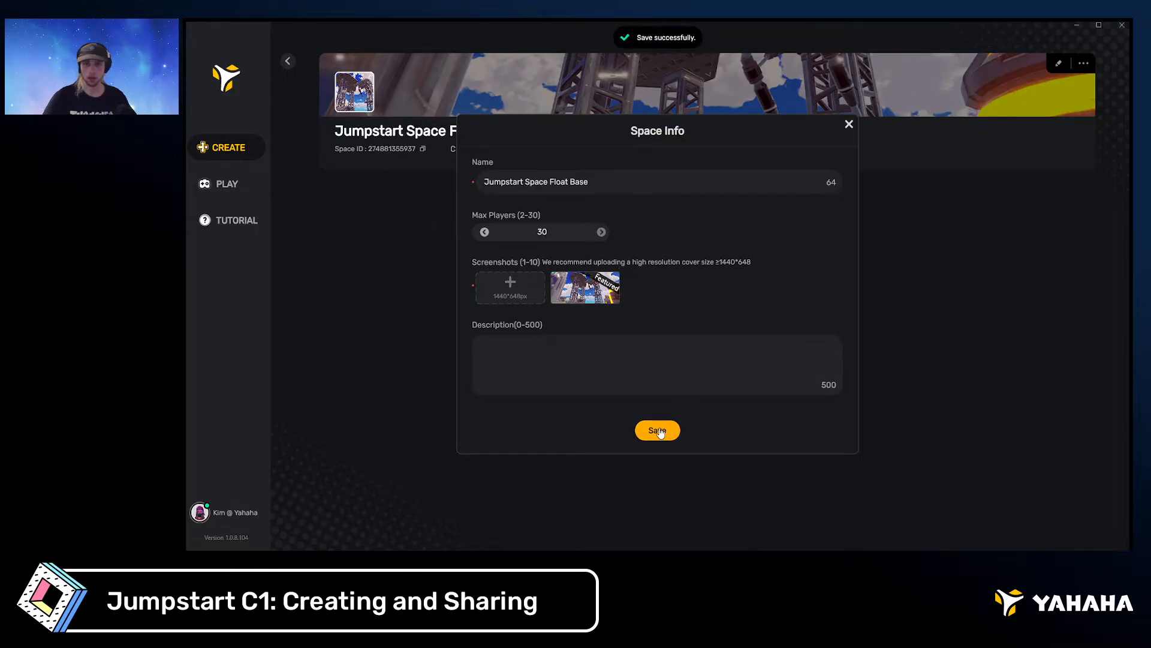
left_click(849, 126)
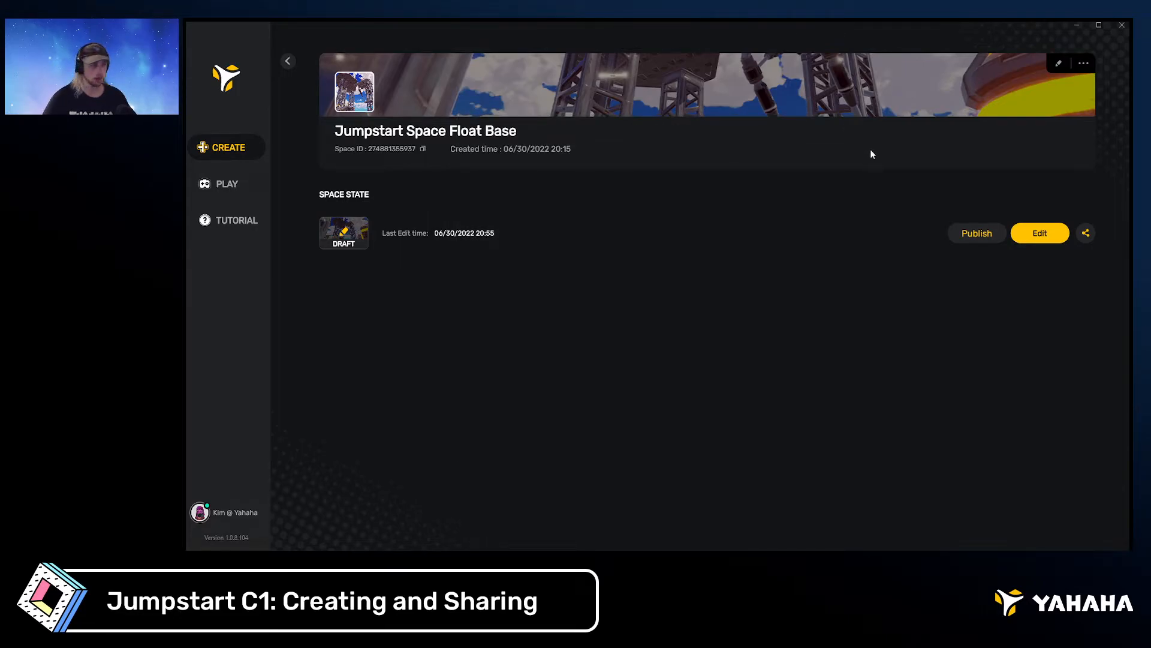
Publish the Jumpstart Space Float Base space with its existing screenshot and player limit
left_click(971, 236)
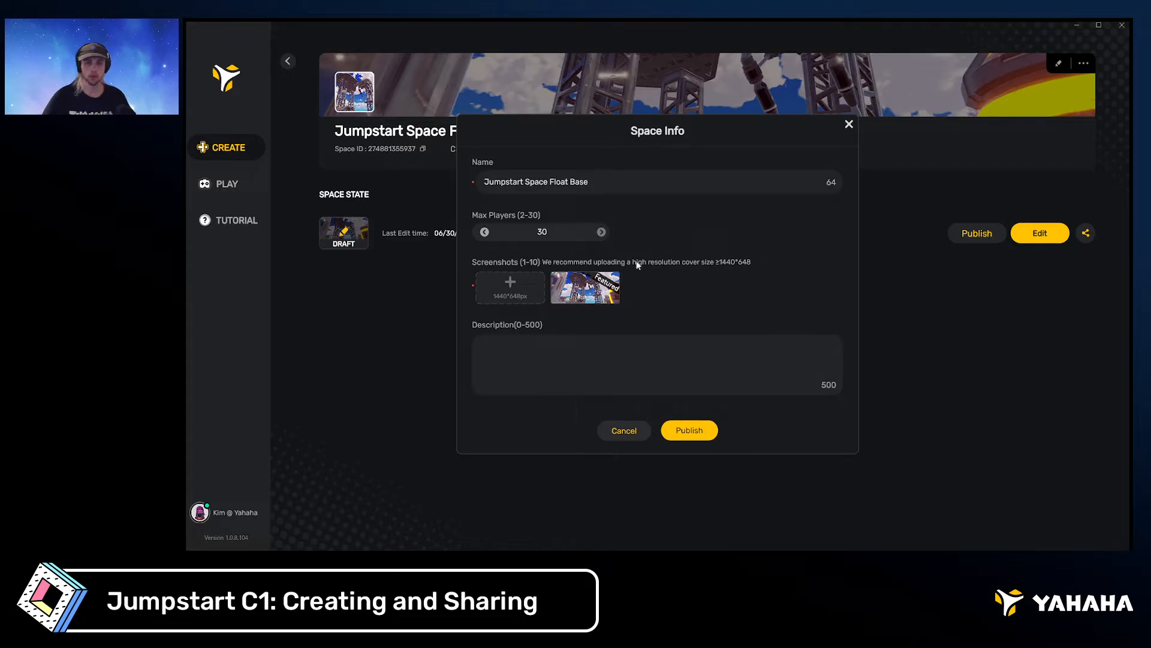
left_click(690, 431)
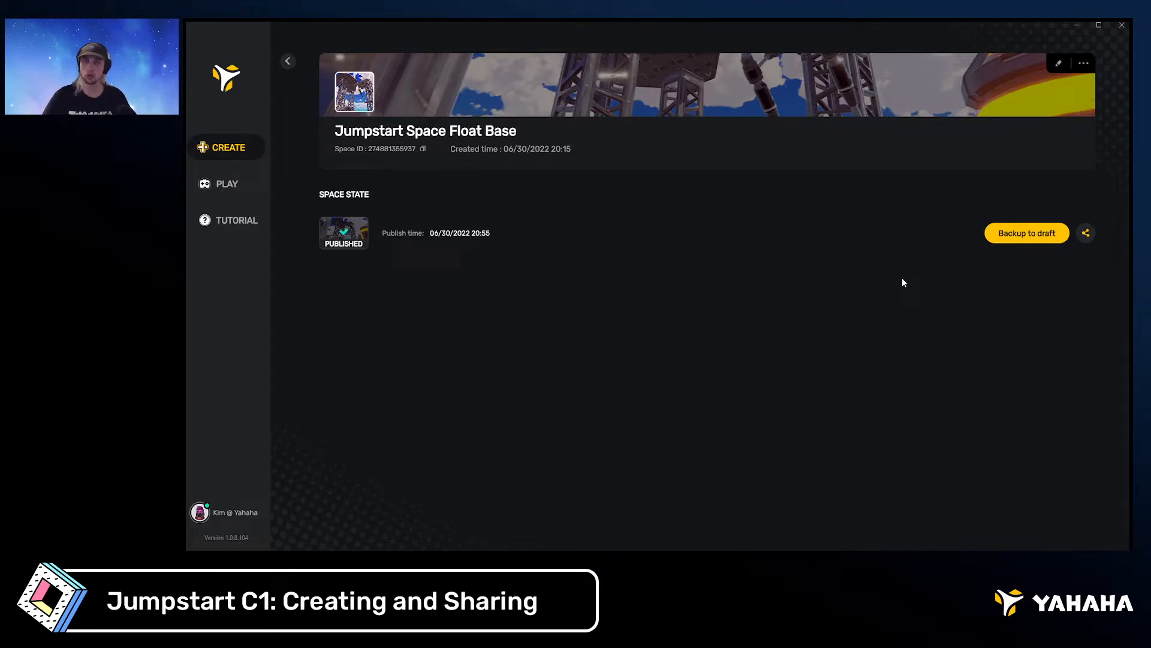
Share the published space and copy its space ID
left_click(1086, 233)
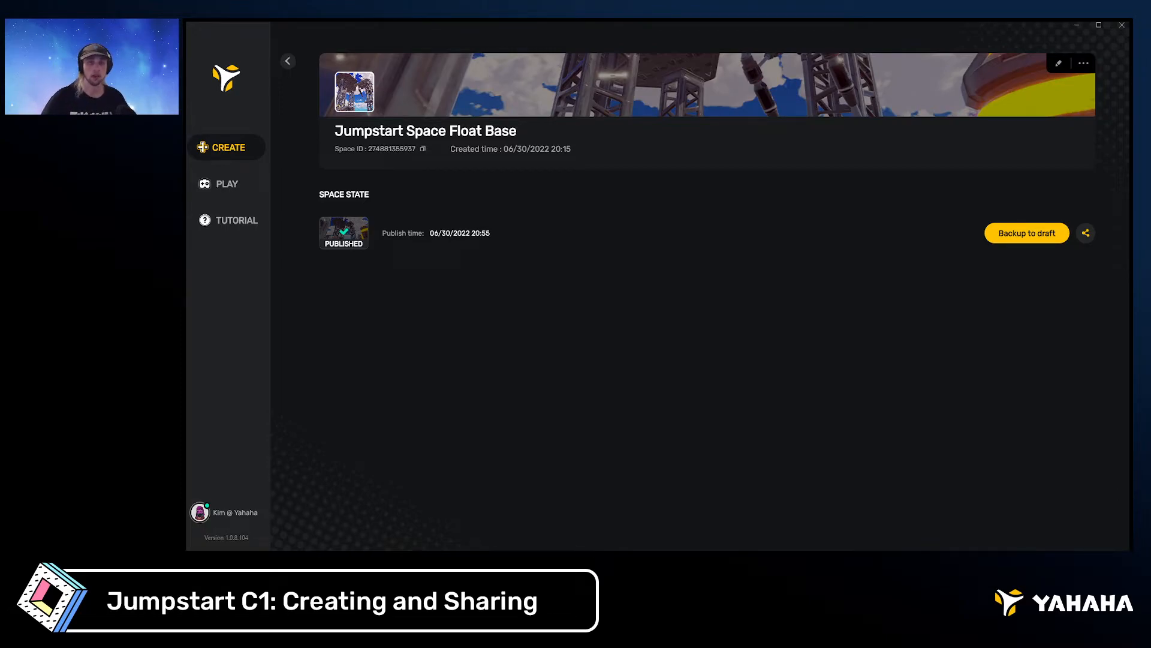
left_click(422, 149)
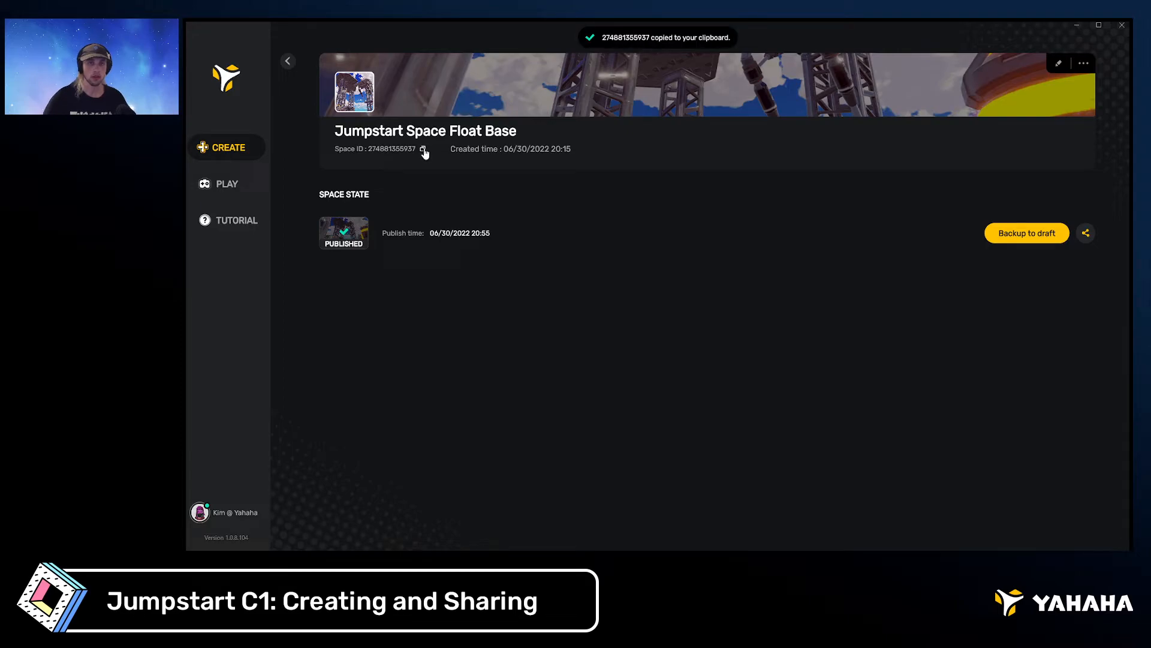
left_click(1085, 233)
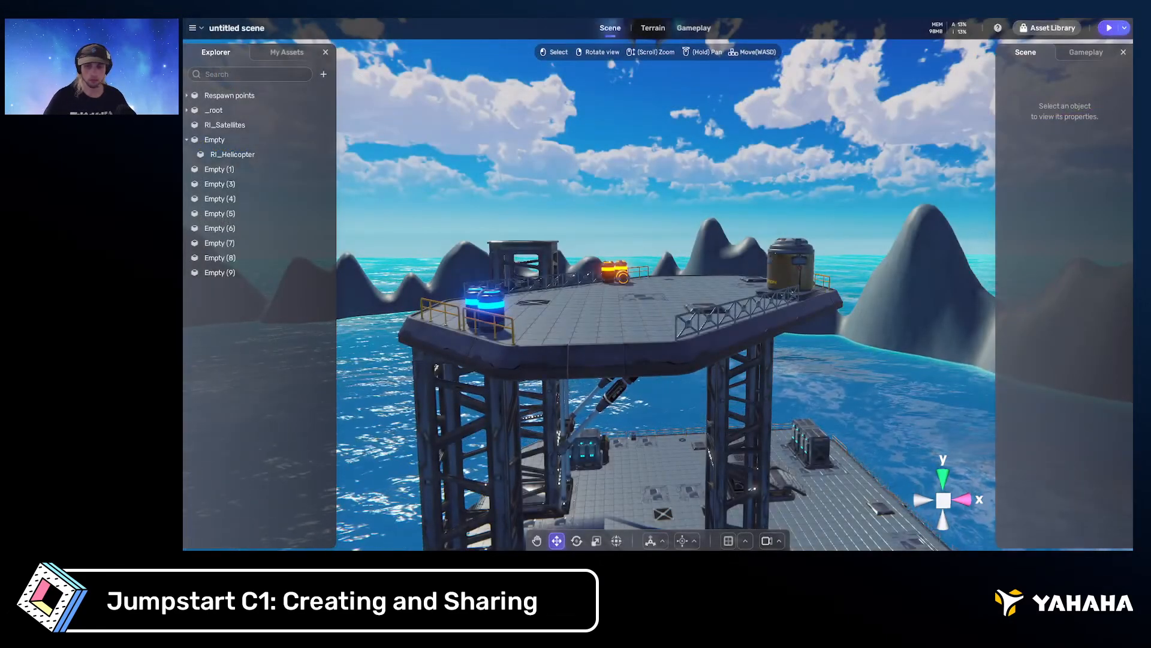
Return to the scene editor and view the scene through the saved views Camera 01, Camera 02 and Camera 03
left_click(779, 540)
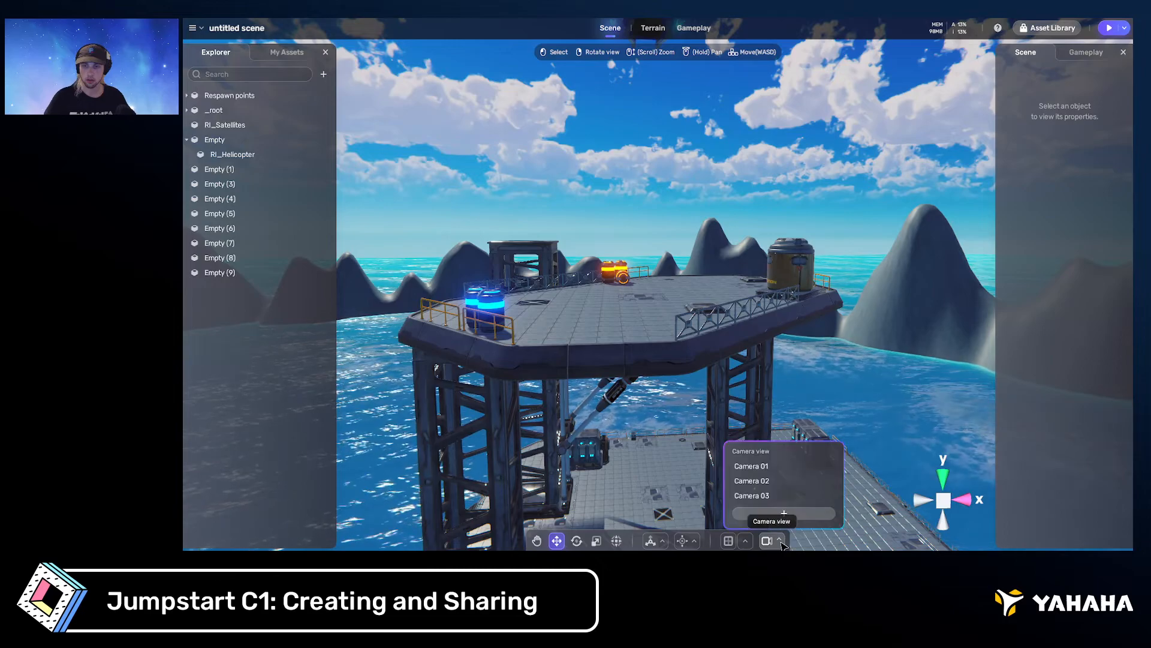
left_click(775, 470)
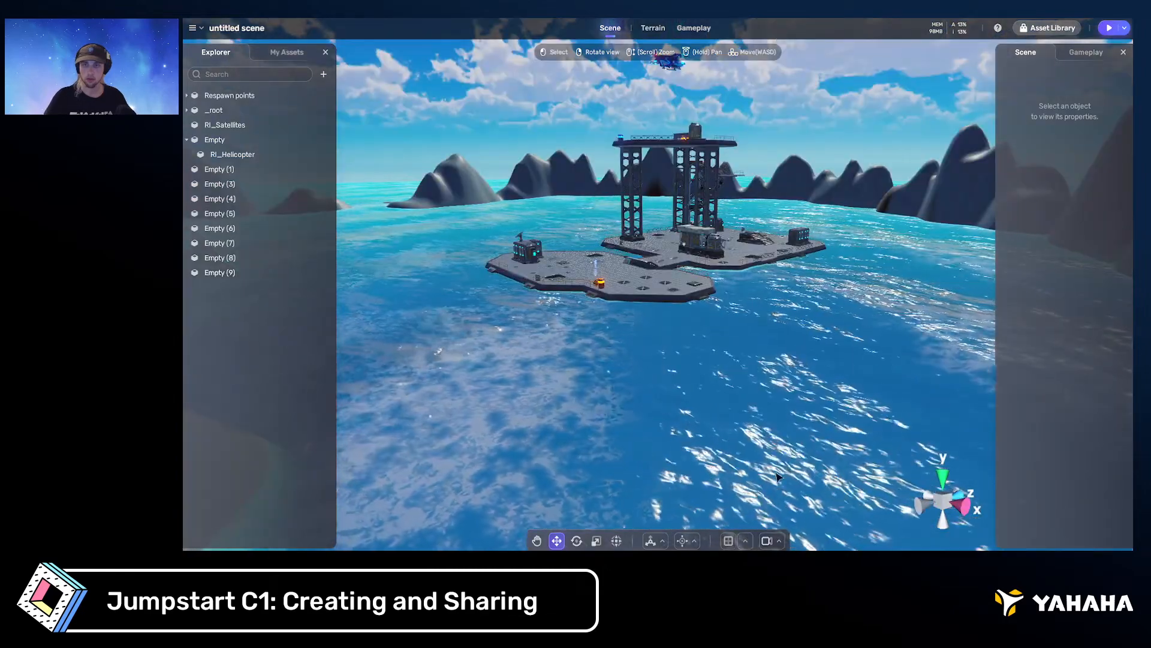
left_click(773, 544)
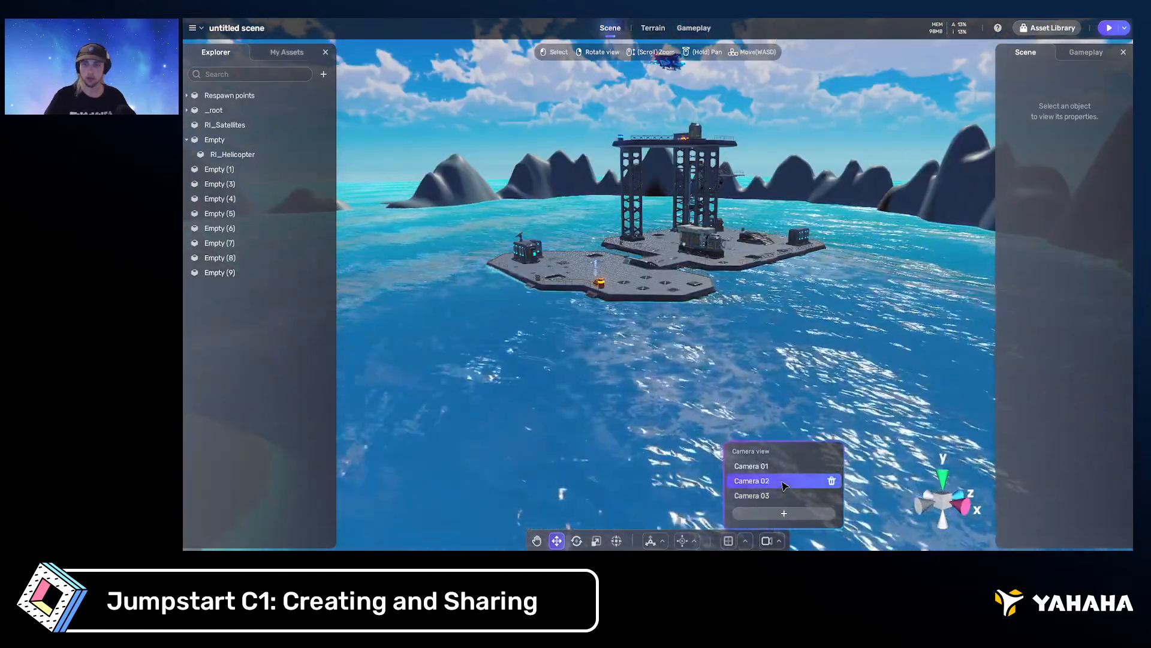
left_click(783, 482)
left_click(772, 540)
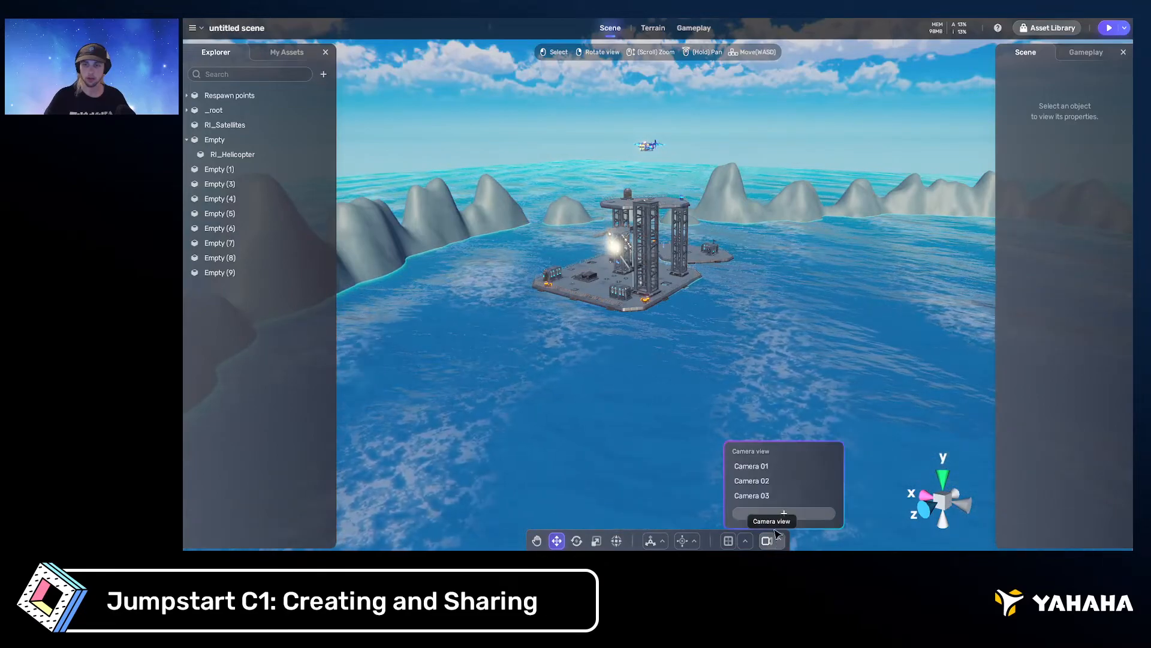
left_click(777, 495)
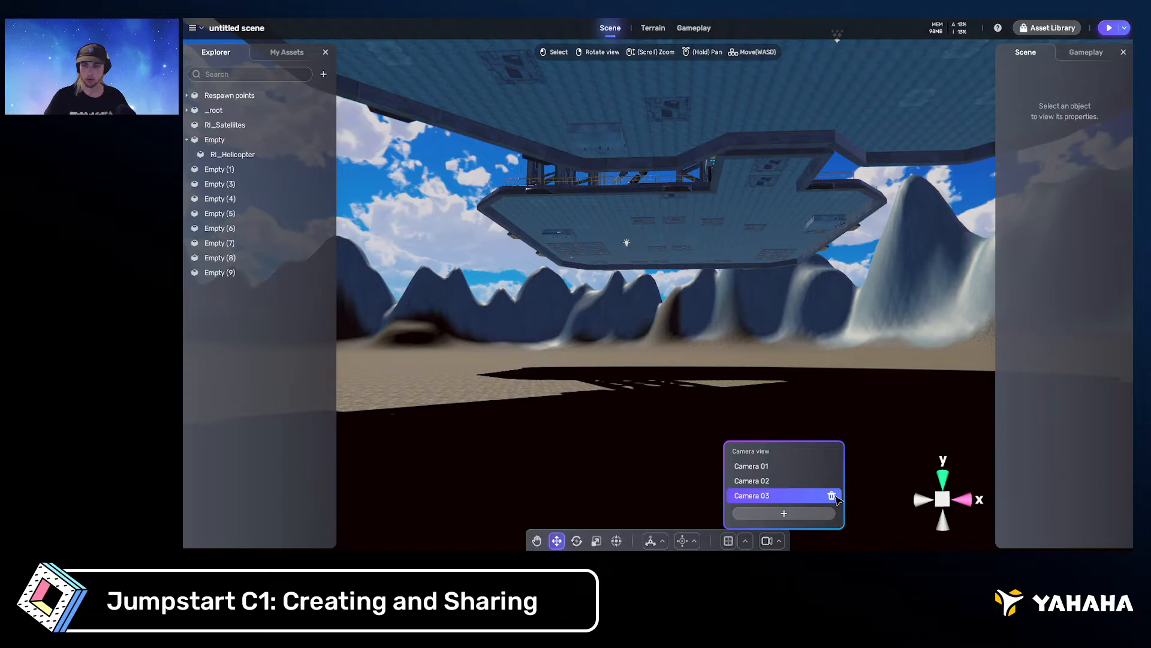
Survey the platforms from above the sea, then approach the helicopter over the upper platform
key("s")
right_click_drag(763, 371, 657, 369)
key("w")
key("s")
key("d")
key("w")
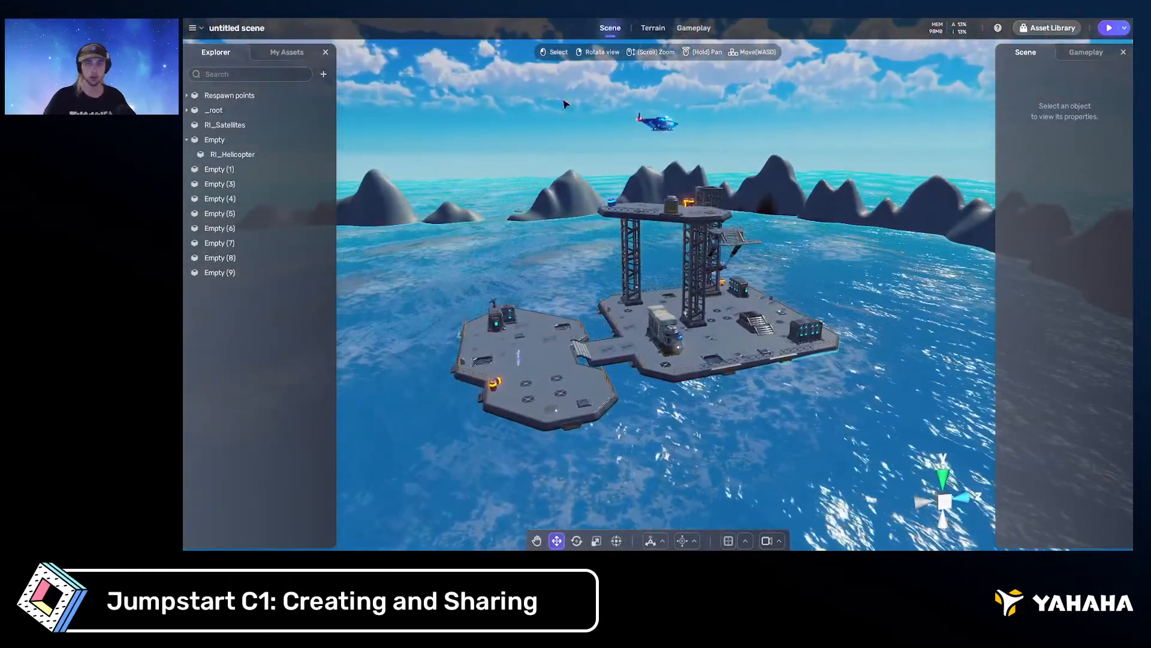
left_click(657, 124)
right_click_drag(748, 199, 770, 188)
key("w")
left_click(772, 188)
key("w")
scroll(770, 188, "up", 3)
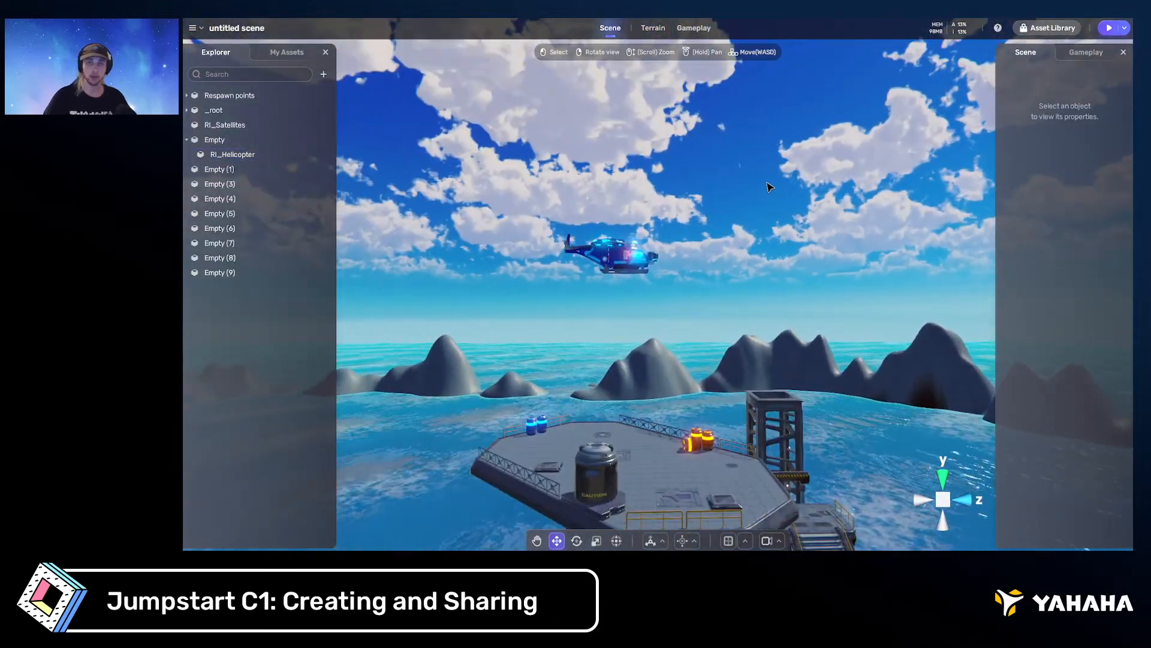
Examine the gameplay components of RI_Helicopter and its Empty parent, then deselect and view the whole mountain-ringed scene
left_click(640, 262)
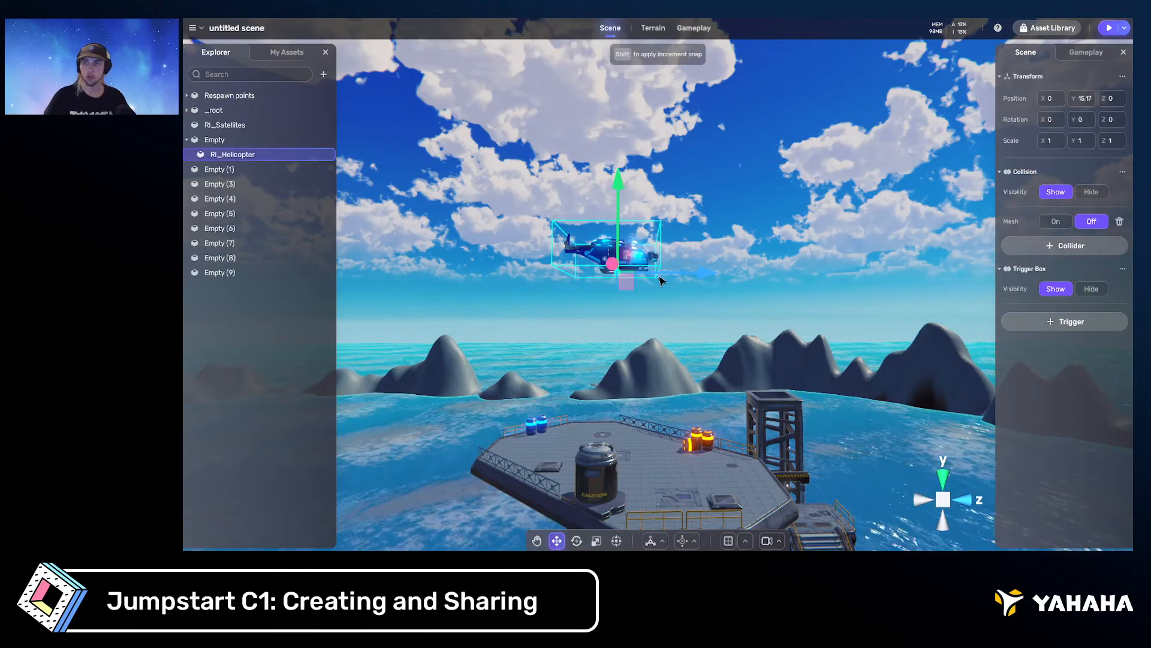
left_click(1086, 53)
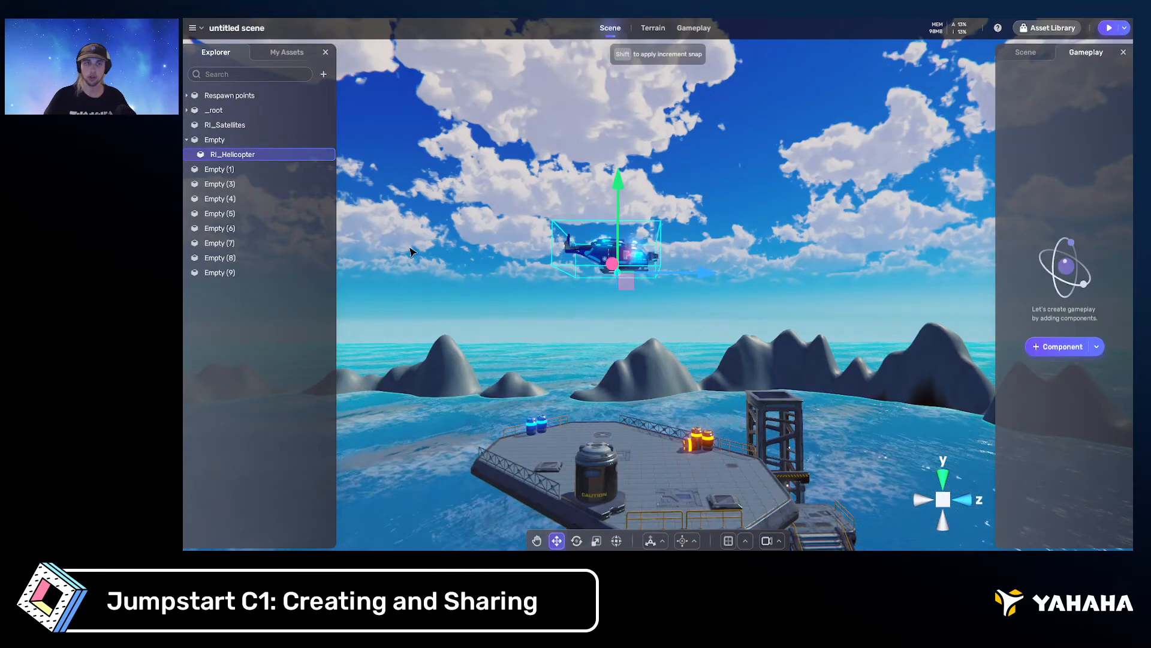
left_click(215, 140)
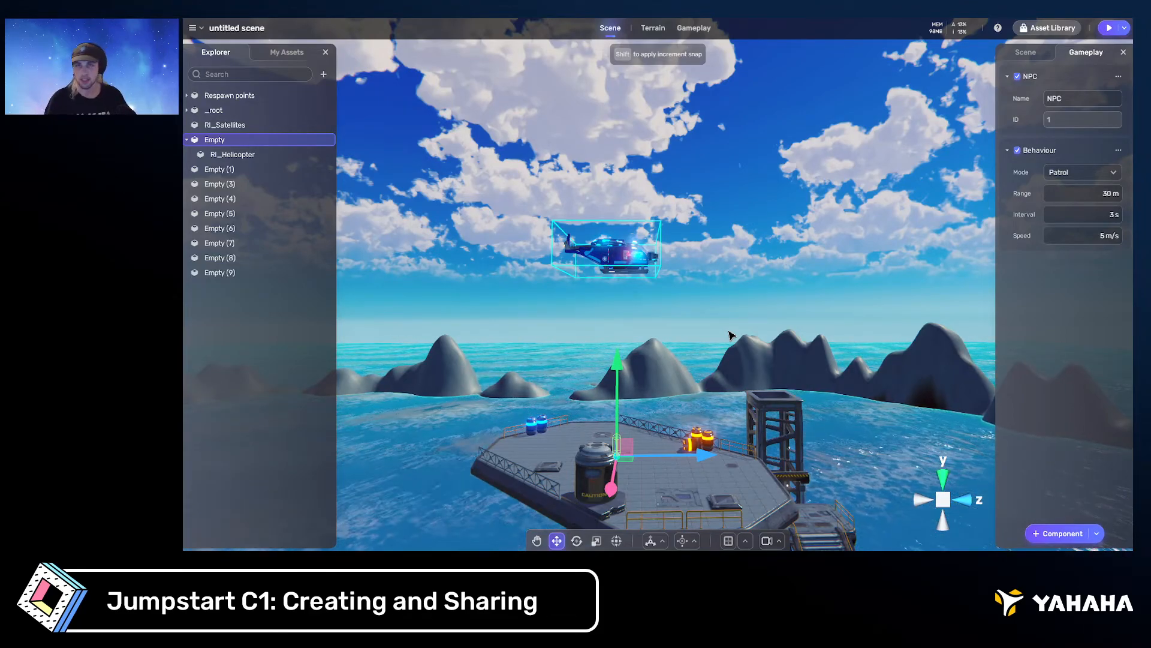
left_click(727, 312)
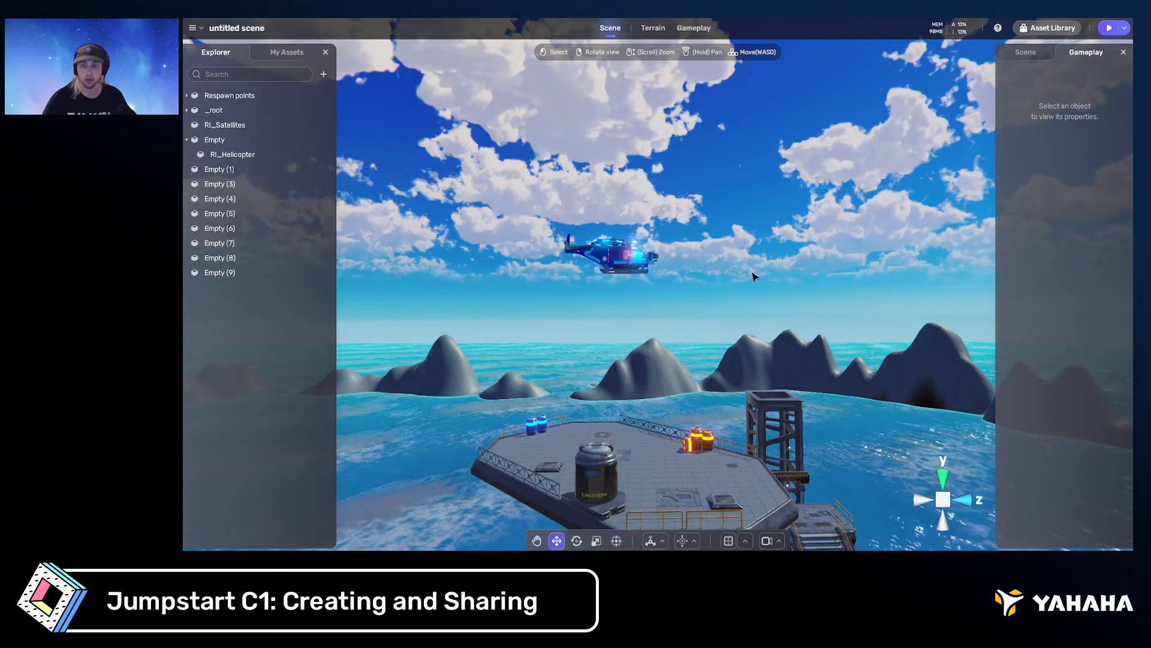
right_click_drag(753, 275, 727, 304)
key("s")
key("s")
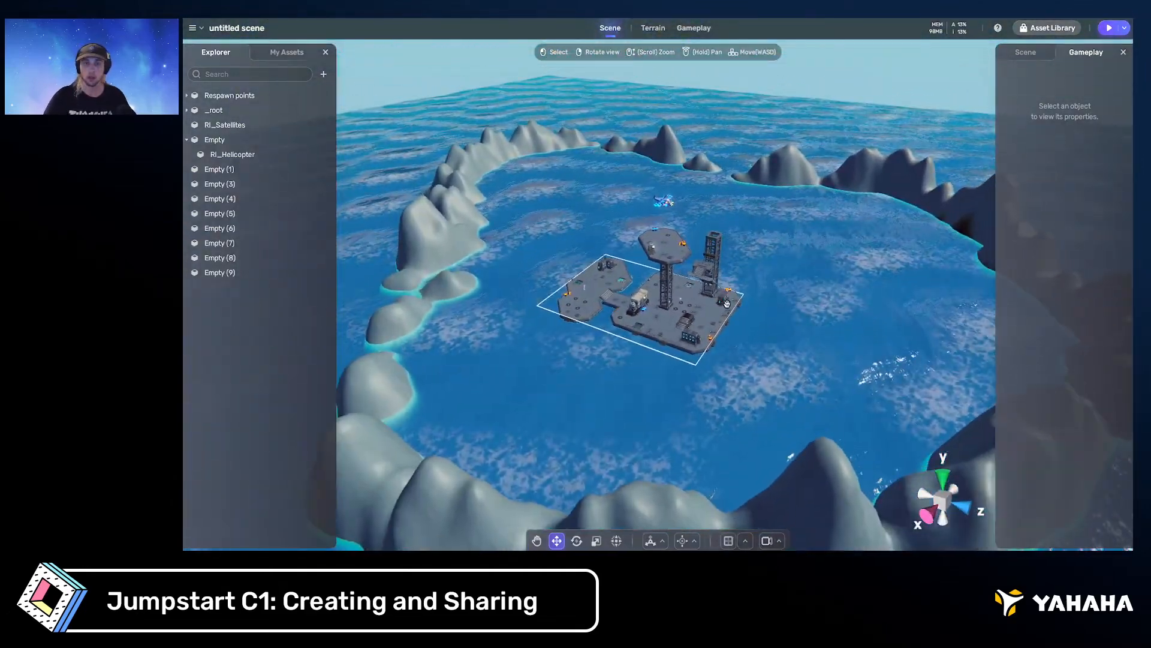
Show the collection of own assets and bring the platforms above the sea into closer view
left_click(286, 52)
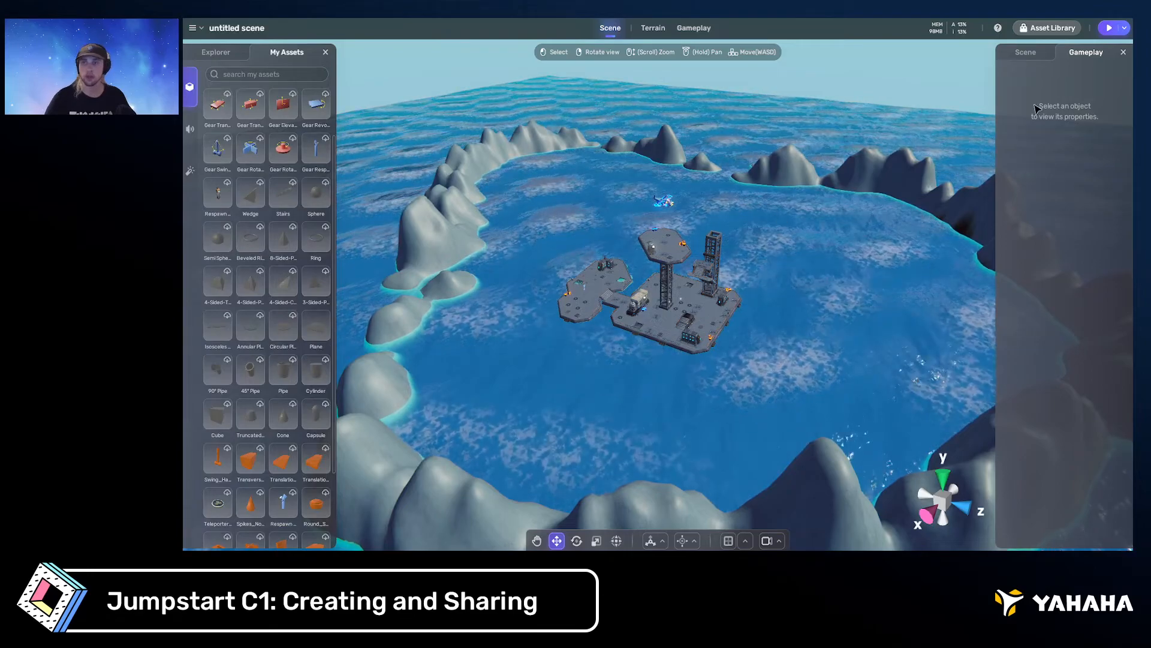
key("w")
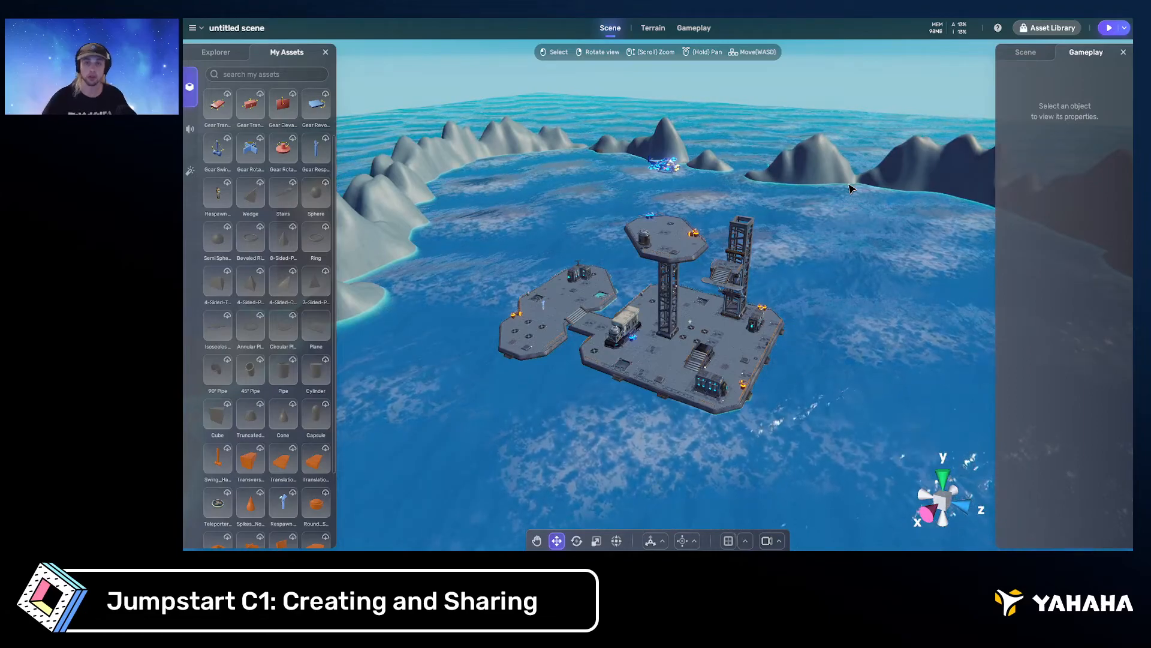
scroll(834, 200, "up", 3)
mouse_move(833, 200)
right_mouse_down()
mouse_move(831, 213)
mouse_move(836, 200)
right_mouse_up()
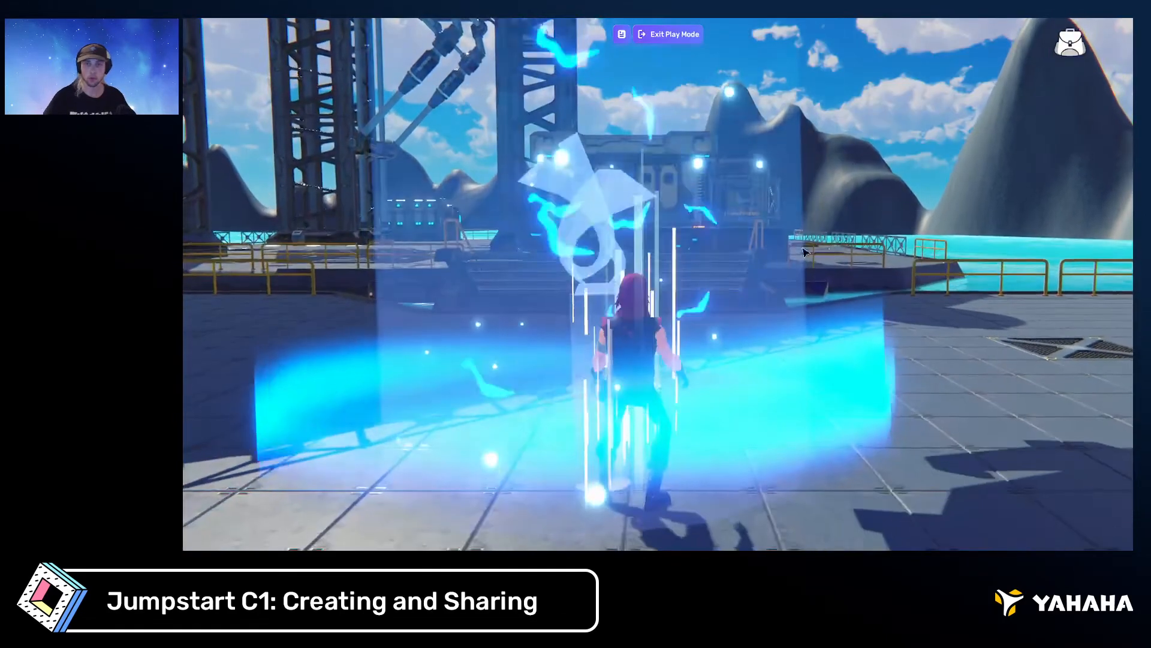
Playtest the scene by running the character around the platform deck and looking around, and return to the scene editor
left_click_drag(782, 283, 830, 169)
key("d")
key("a")
key("a")
key("s")
key("w")
key("w")
key("d")
key("w")
key("d")
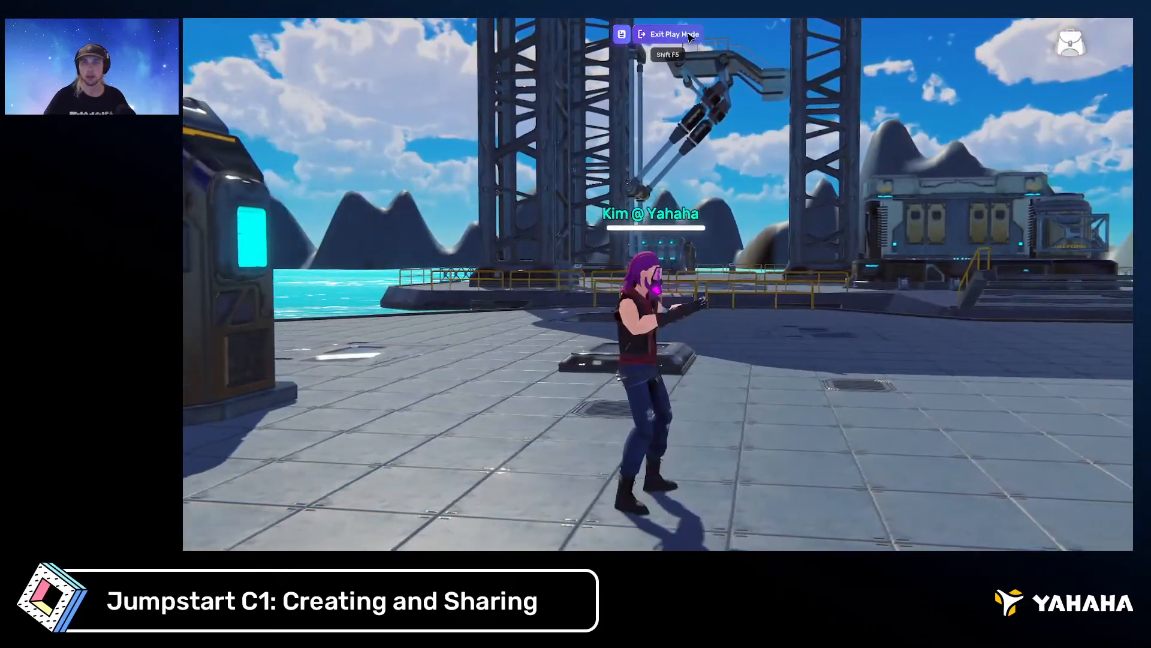
left_click(685, 36)
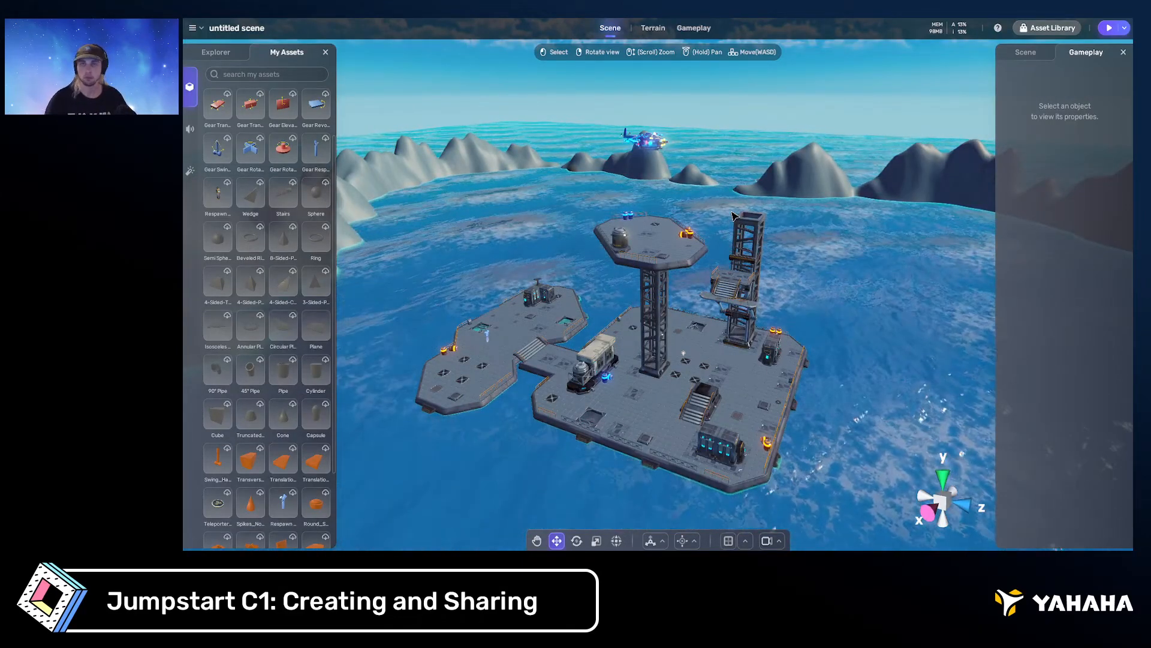
mouse_move(735, 217)
right_mouse_down()
mouse_move(711, 215)
mouse_move(752, 203)
right_mouse_up()
scroll(711, 215, "down", 3)
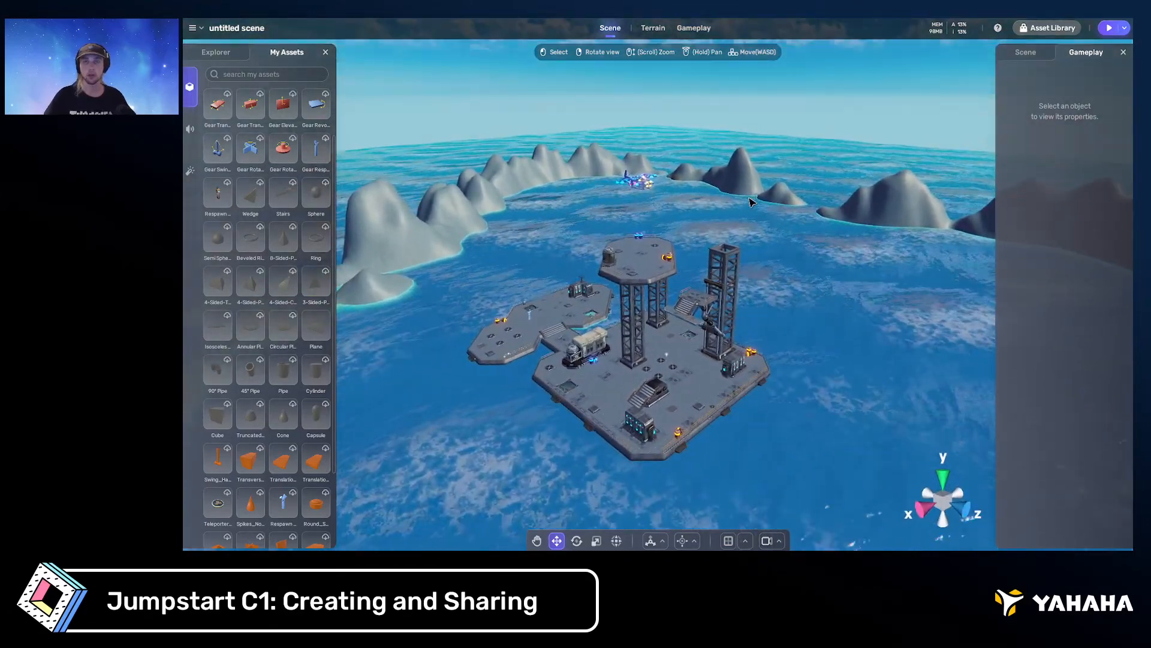
scroll(752, 203, "up", 2)
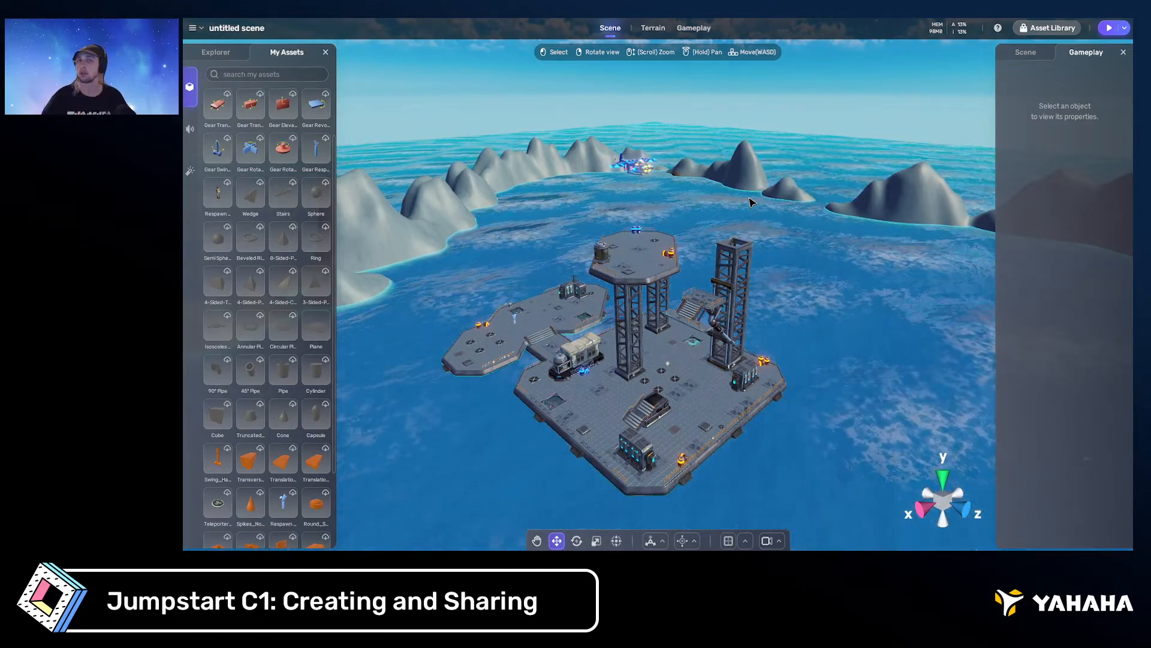
right_click_drag(750, 200, 801, 231)
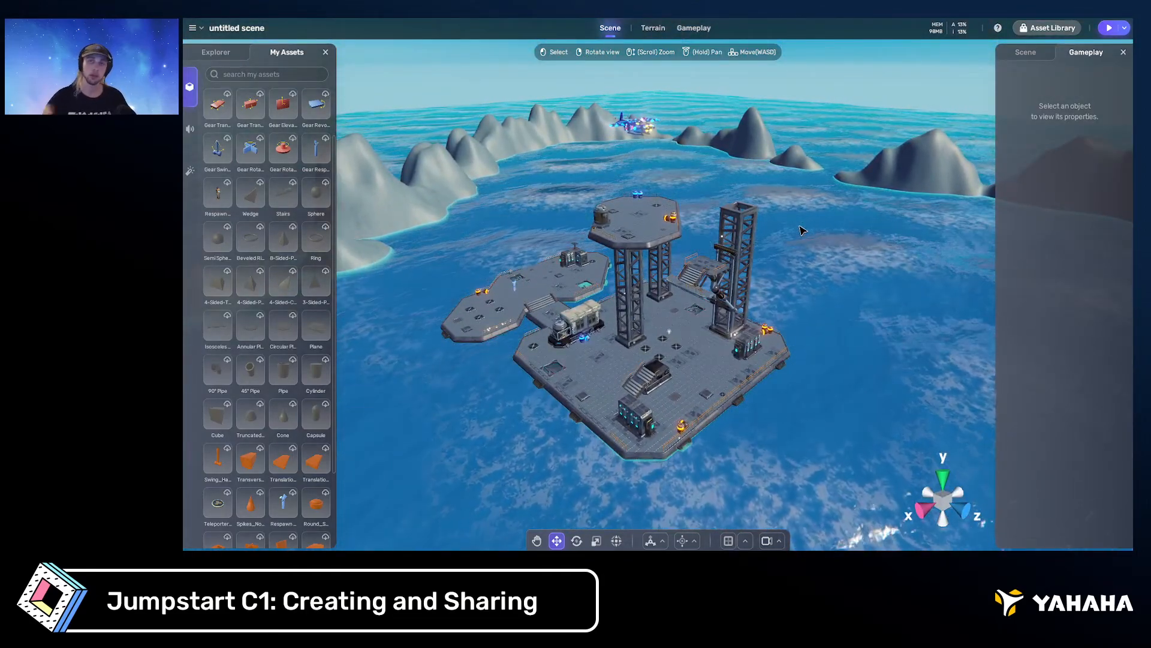